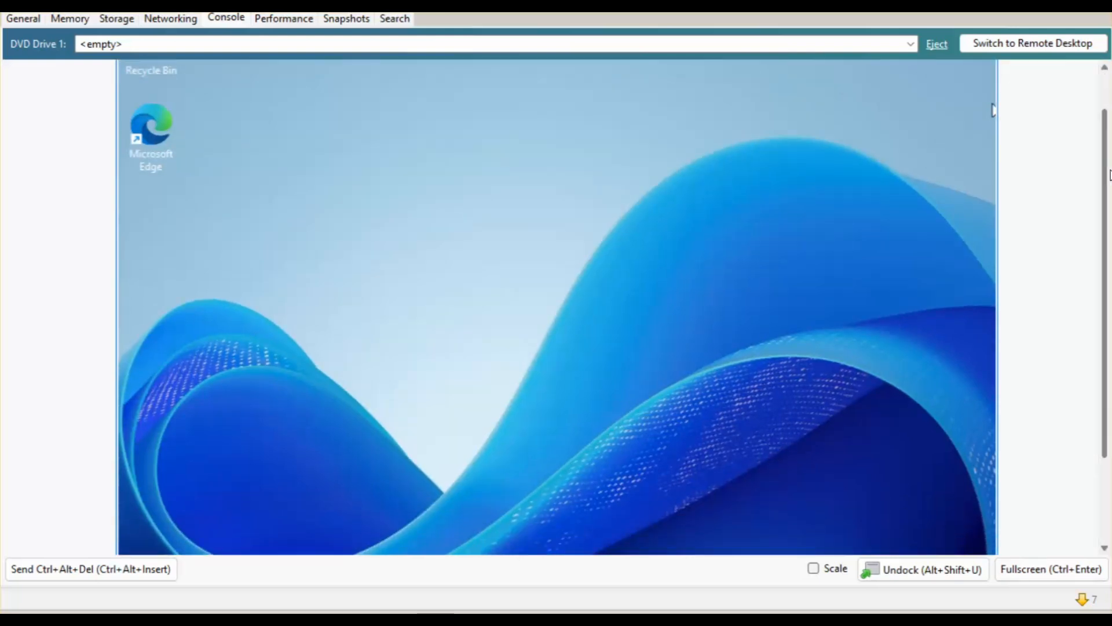
Launch Server Manager from the Start menu and bring its Dashboard into view.
left_click_drag(1107, 174, 1107, 284)
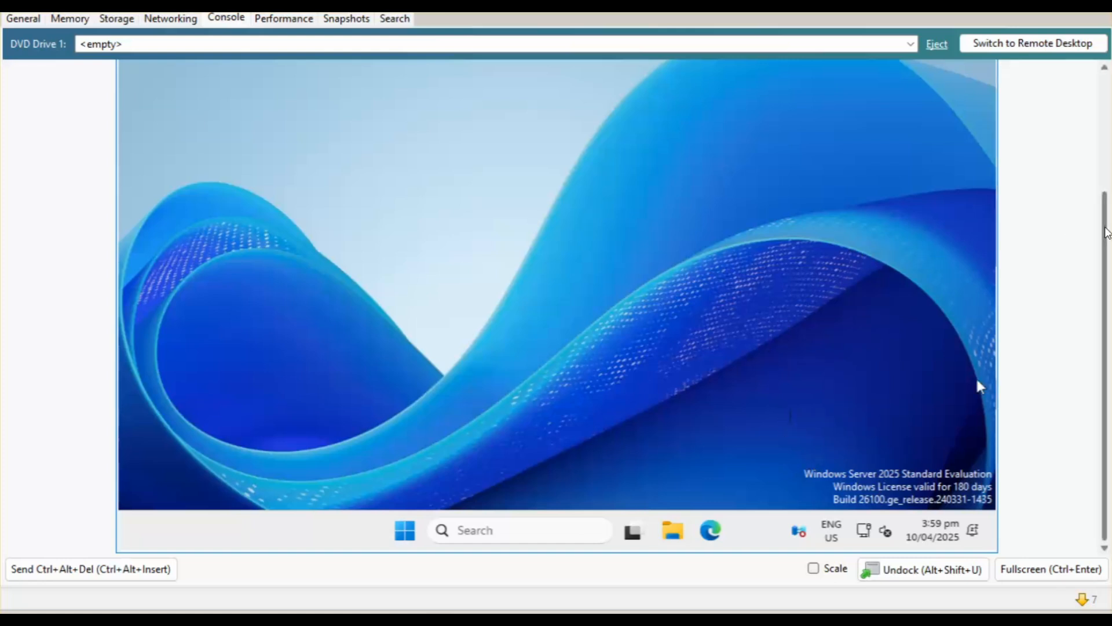
scroll(1104, 229, "up", 1)
scroll(1103, 229, "down", 1)
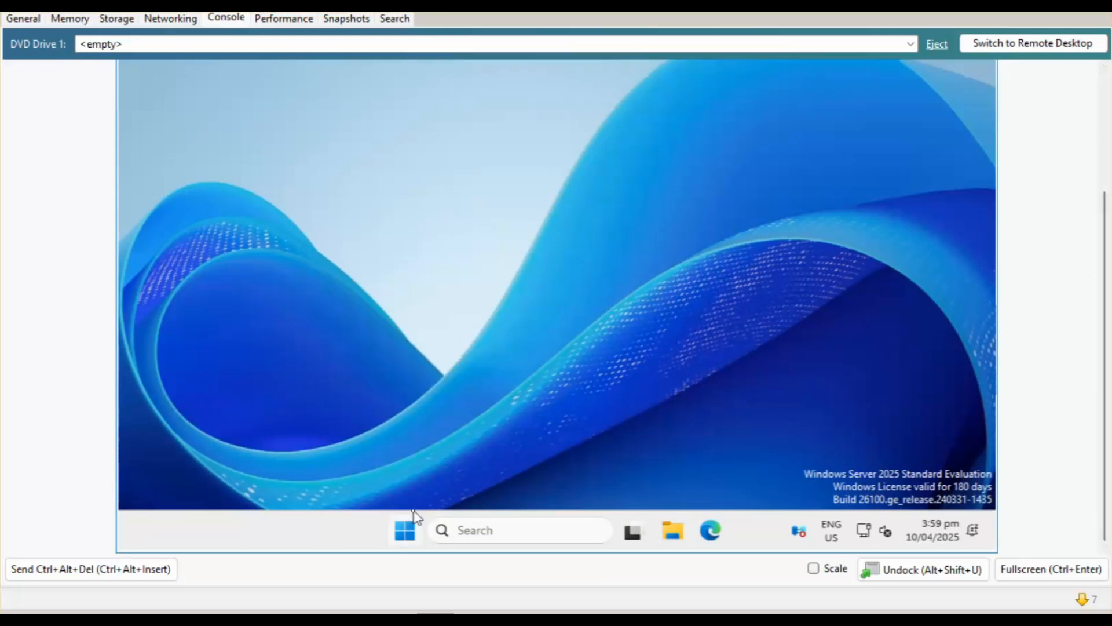
left_click(411, 528)
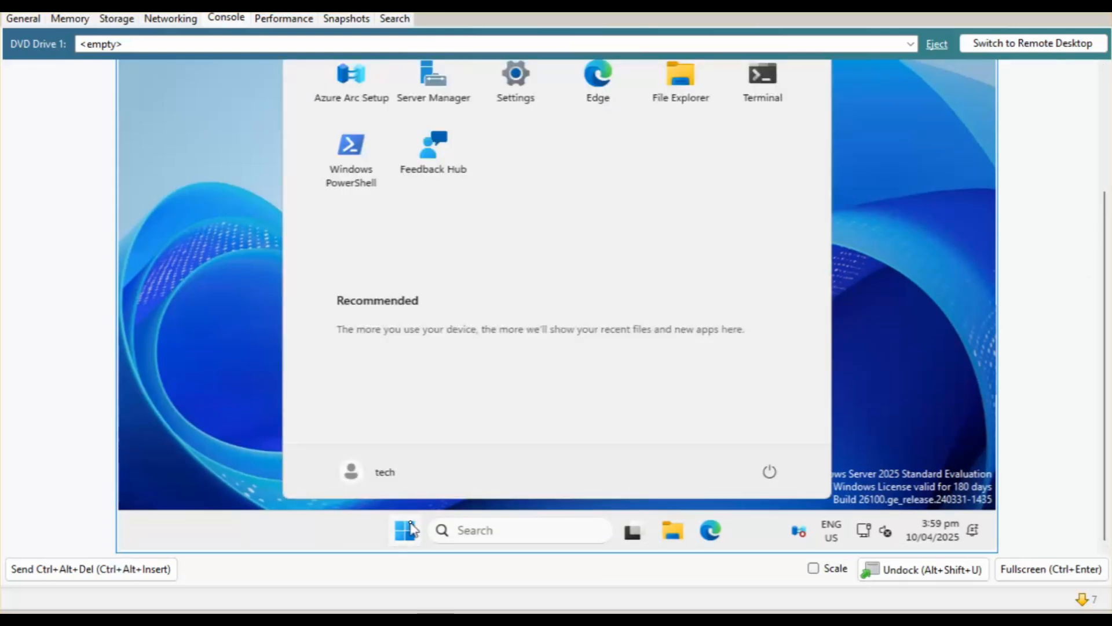
left_click(432, 92)
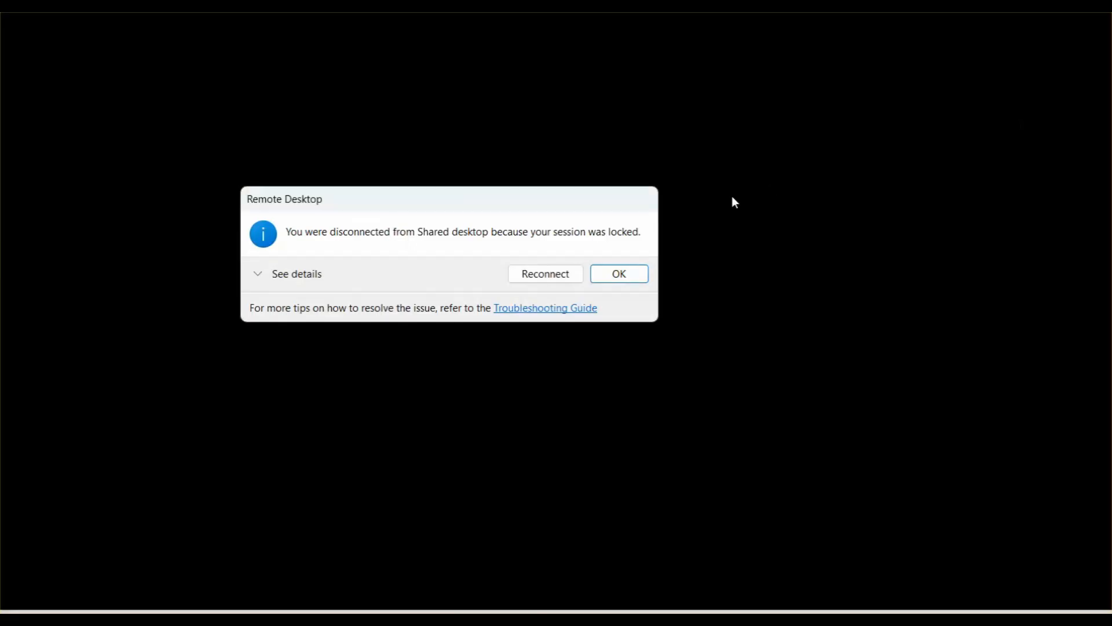
left_click(630, 276)
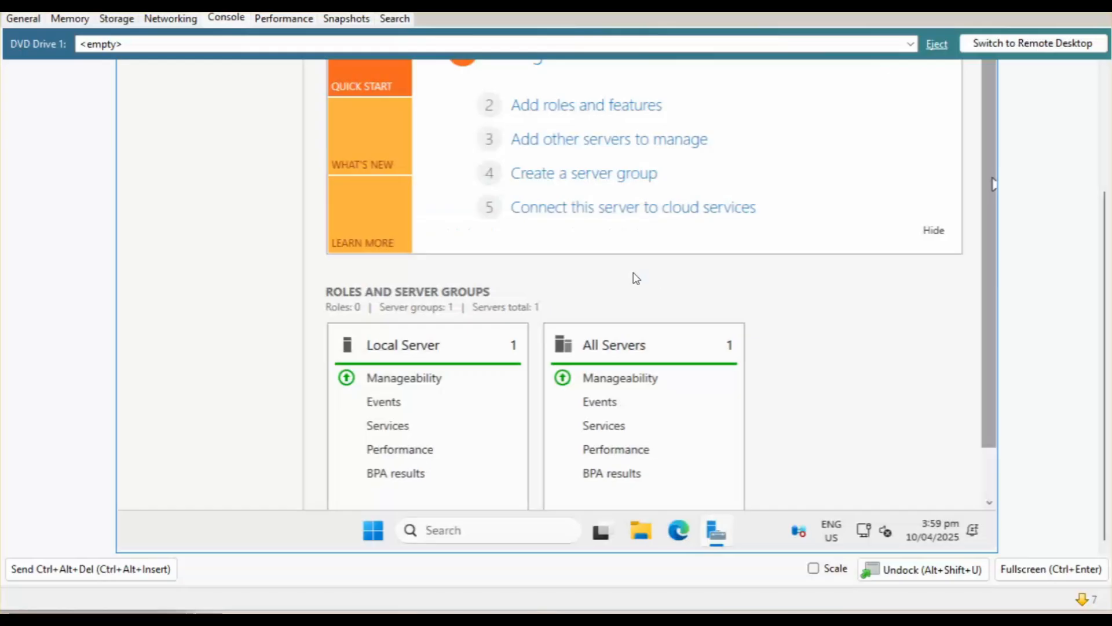
scroll(976, 133, "up", 3)
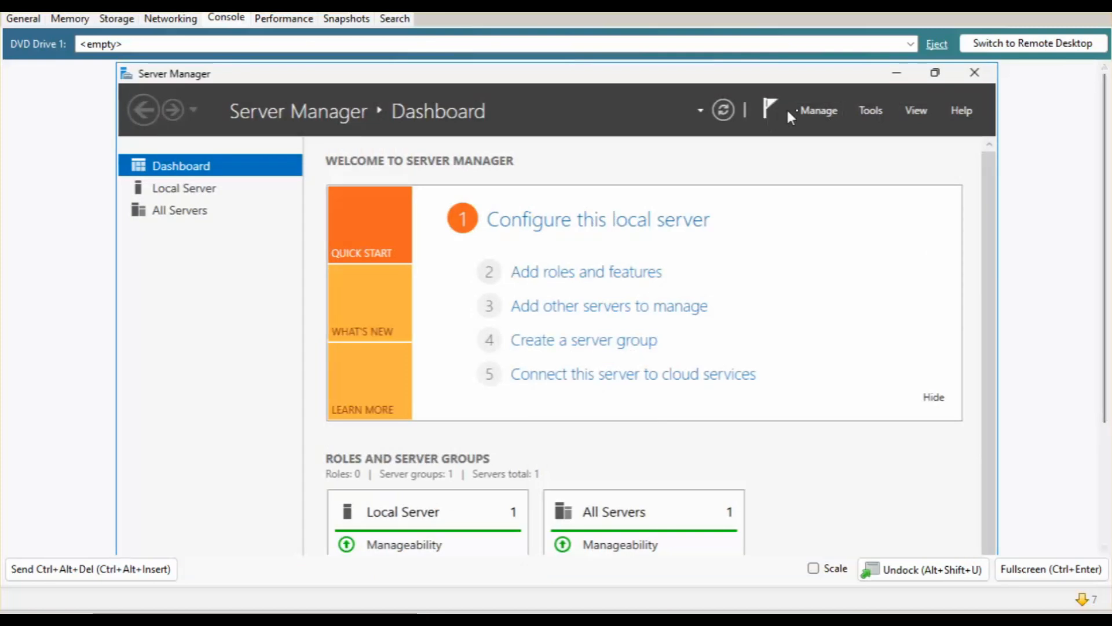
Start the Add Roles and Features Wizard with role-based installation and the local server as destination.
left_click(596, 278)
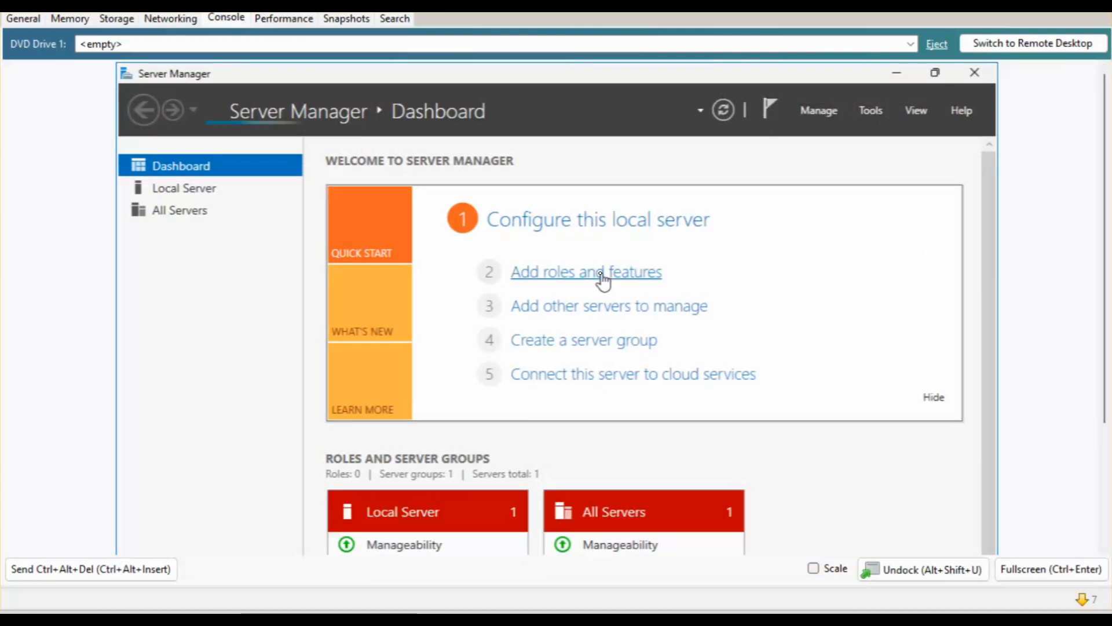
double_click(579, 168)
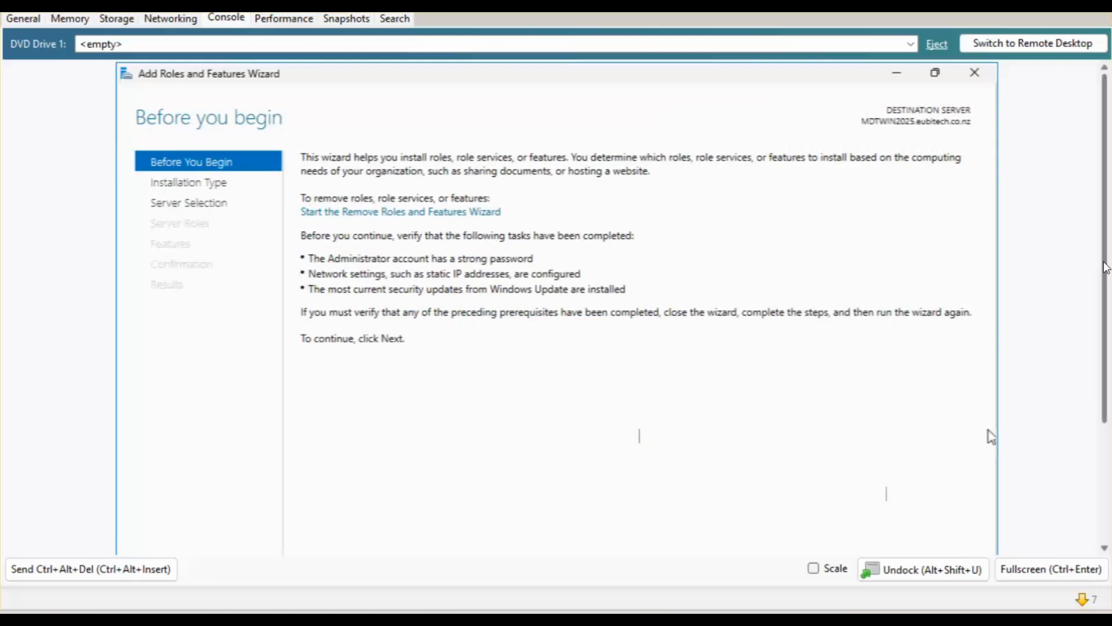
left_click_drag(1101, 290, 1089, 380)
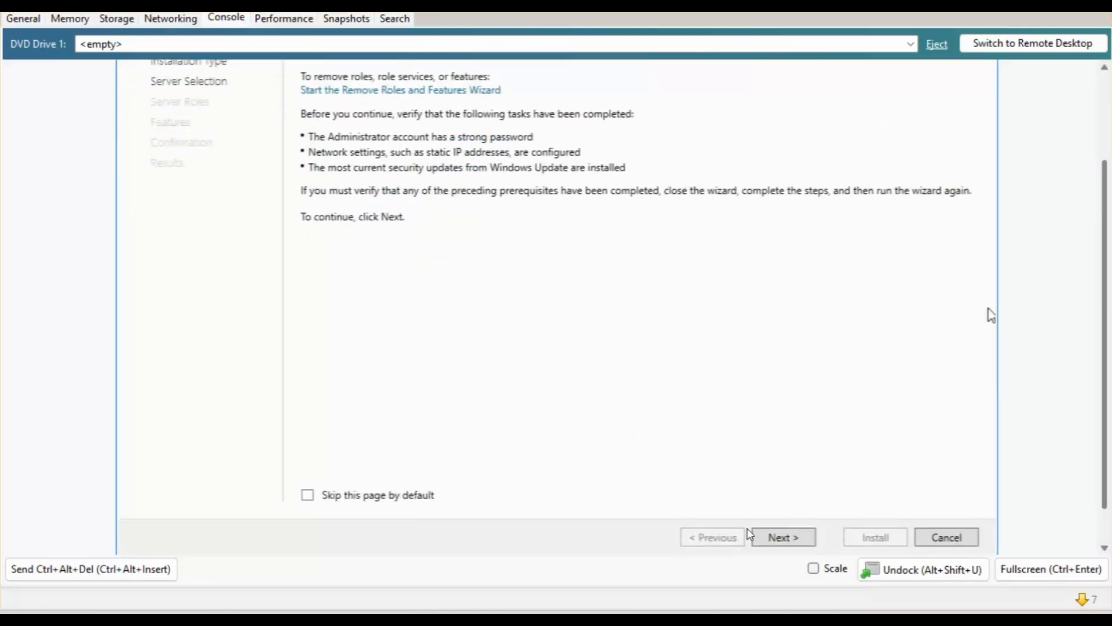
left_click(778, 528)
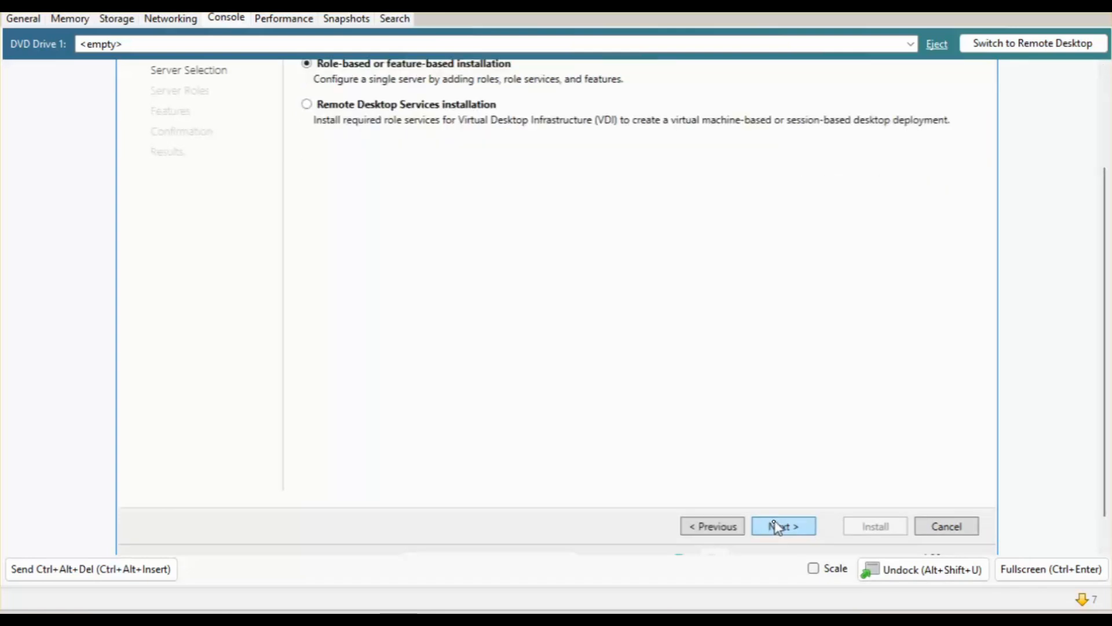
left_click_drag(1104, 179, 1106, 96)
double_click(849, 70)
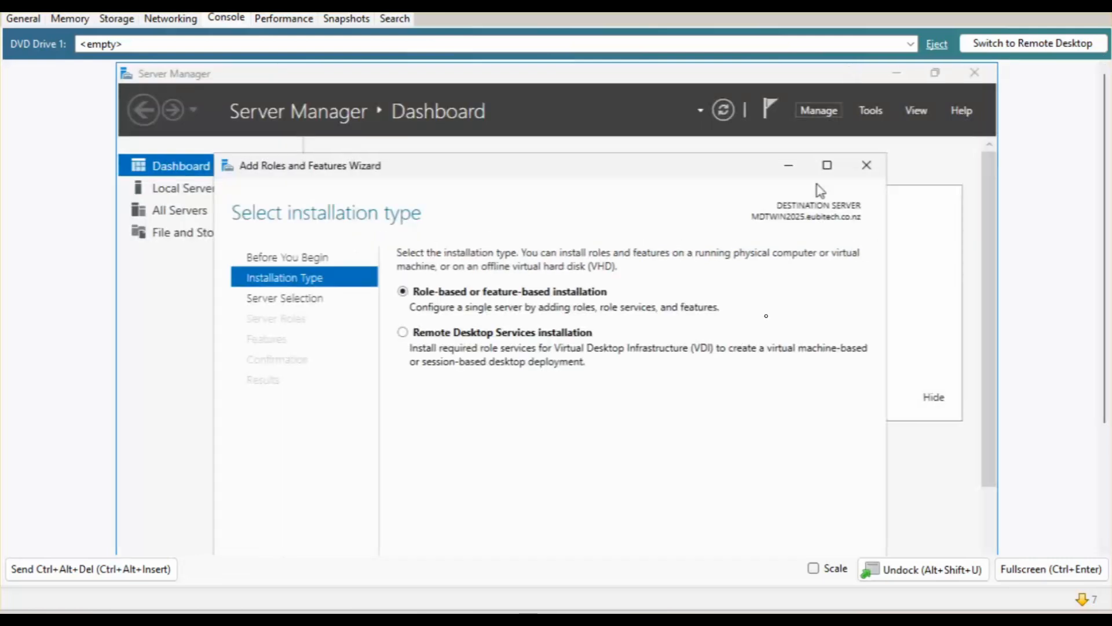
left_click_drag(519, 175, 509, 119)
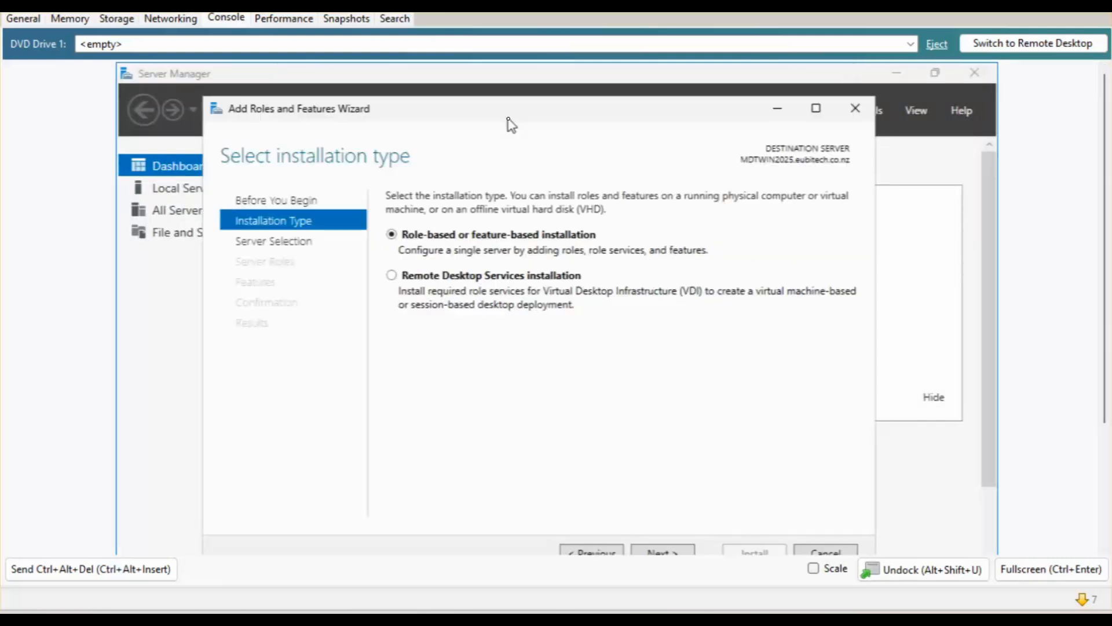
left_click(656, 550)
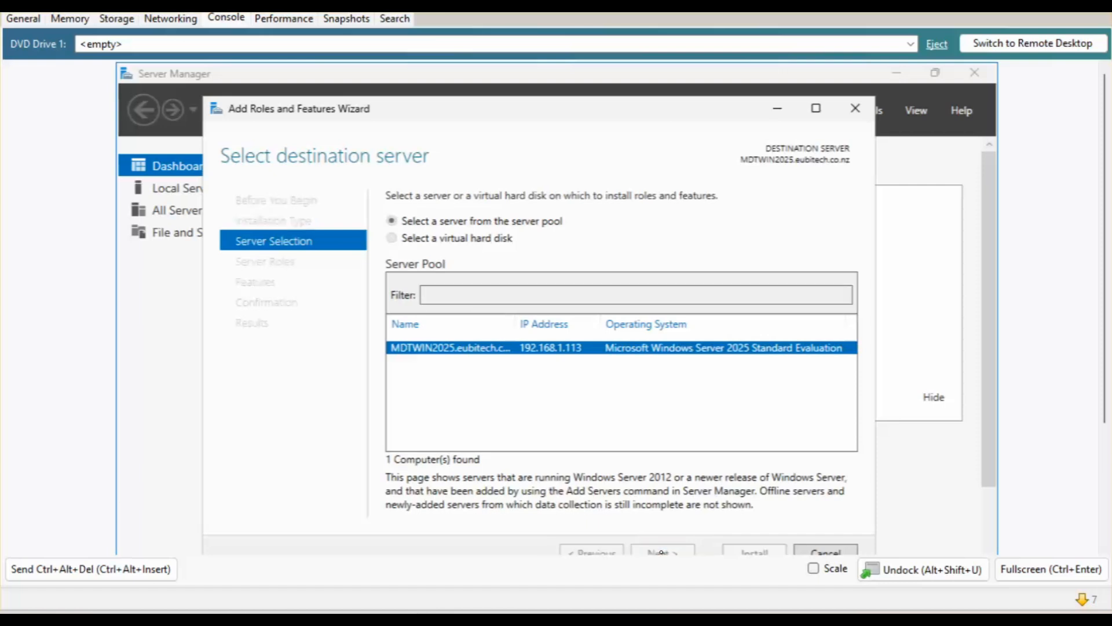
left_click(658, 552)
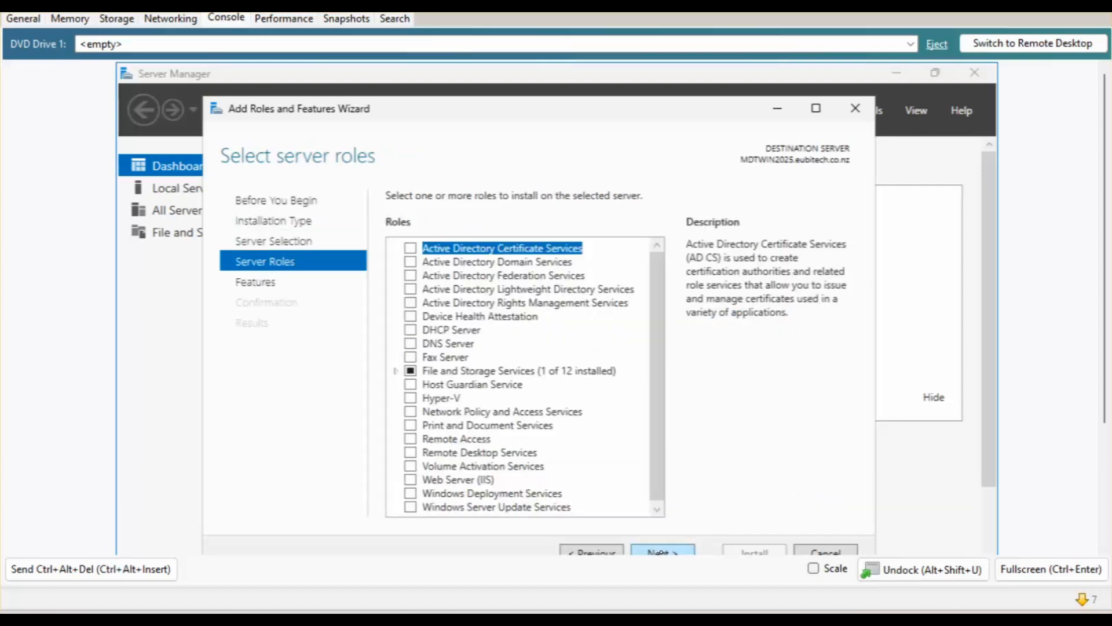
Select Windows Deployment Services with its management tools, keeping Deployment Server and Transport Server.
left_click(411, 493)
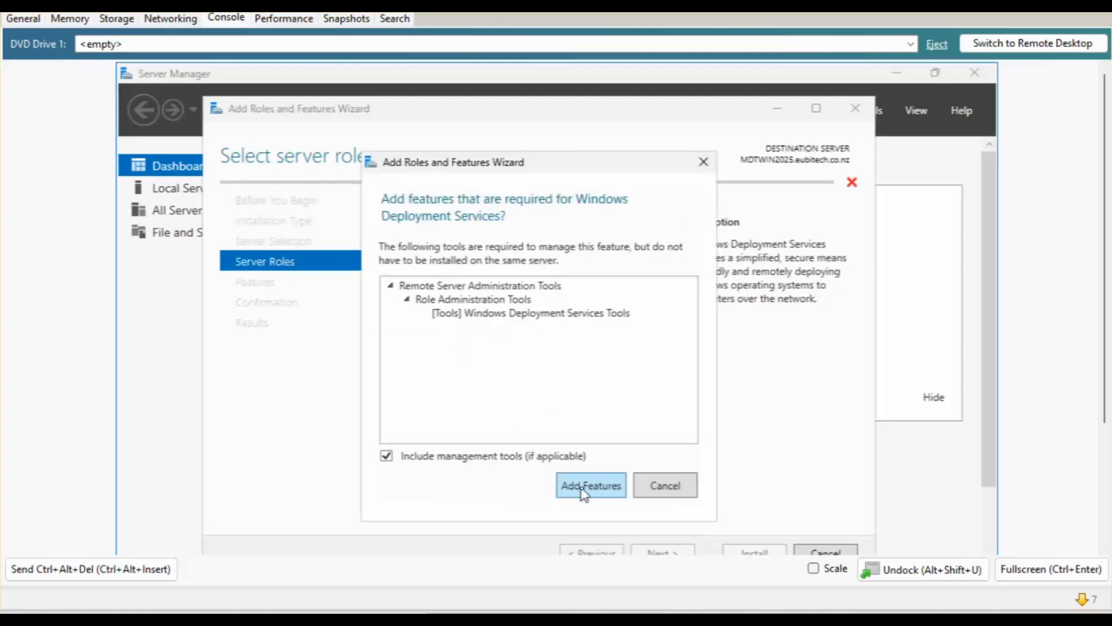
left_click(583, 490)
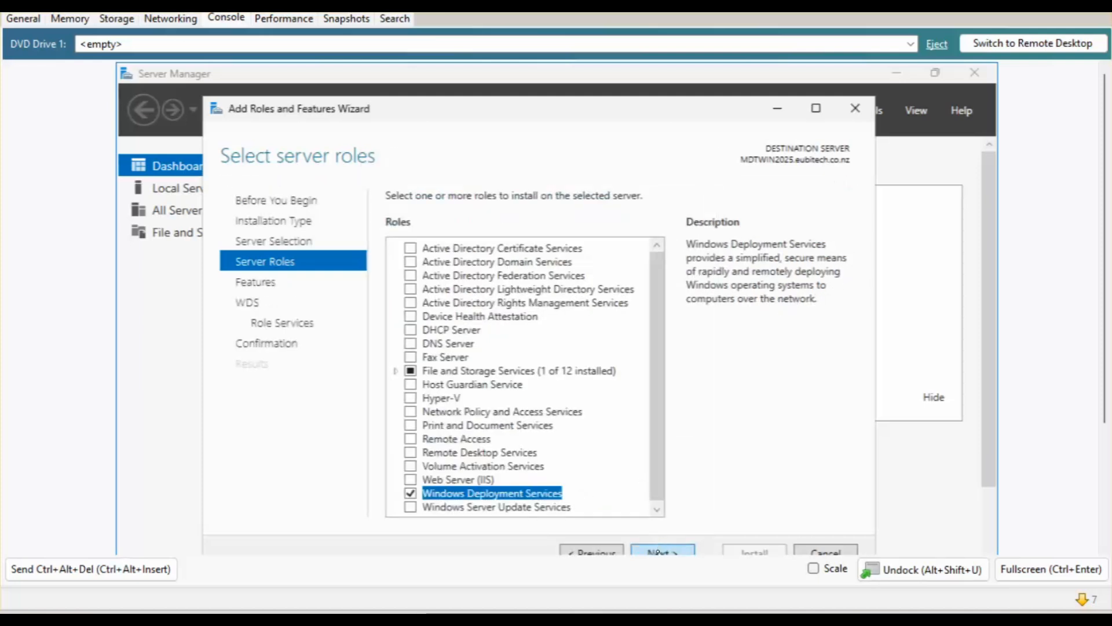
left_click(663, 552)
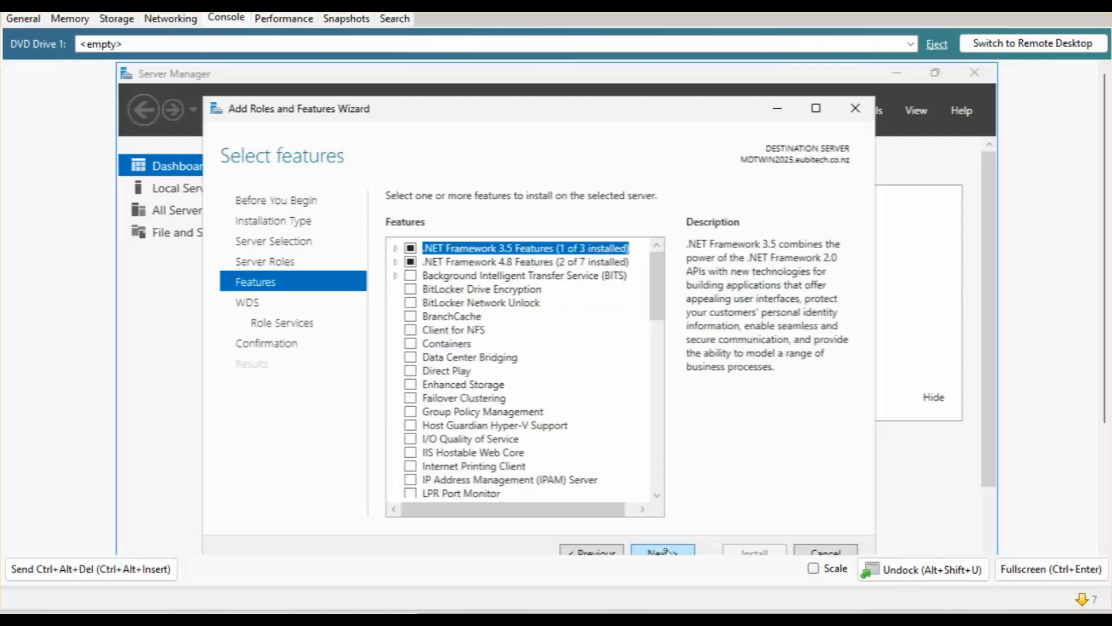
left_click(661, 551)
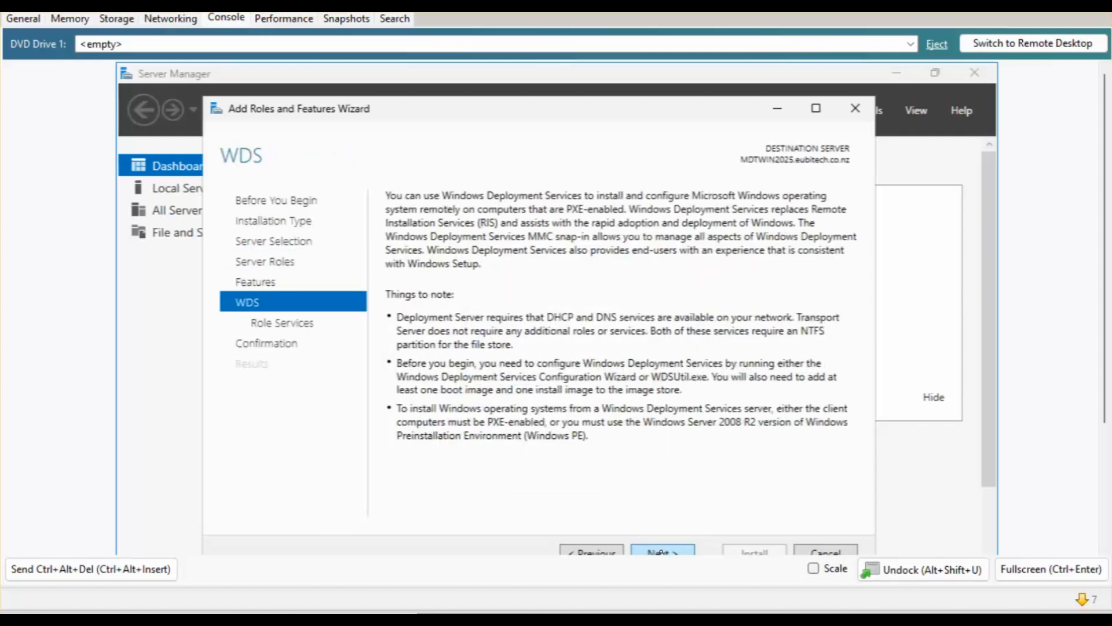
left_click(667, 551)
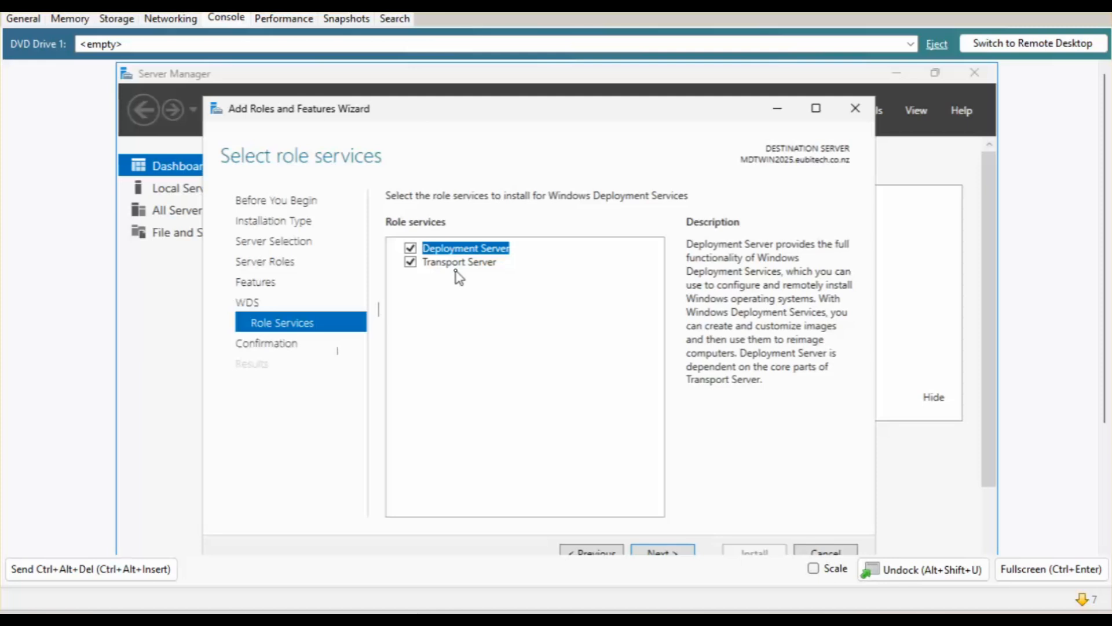
left_click(672, 550)
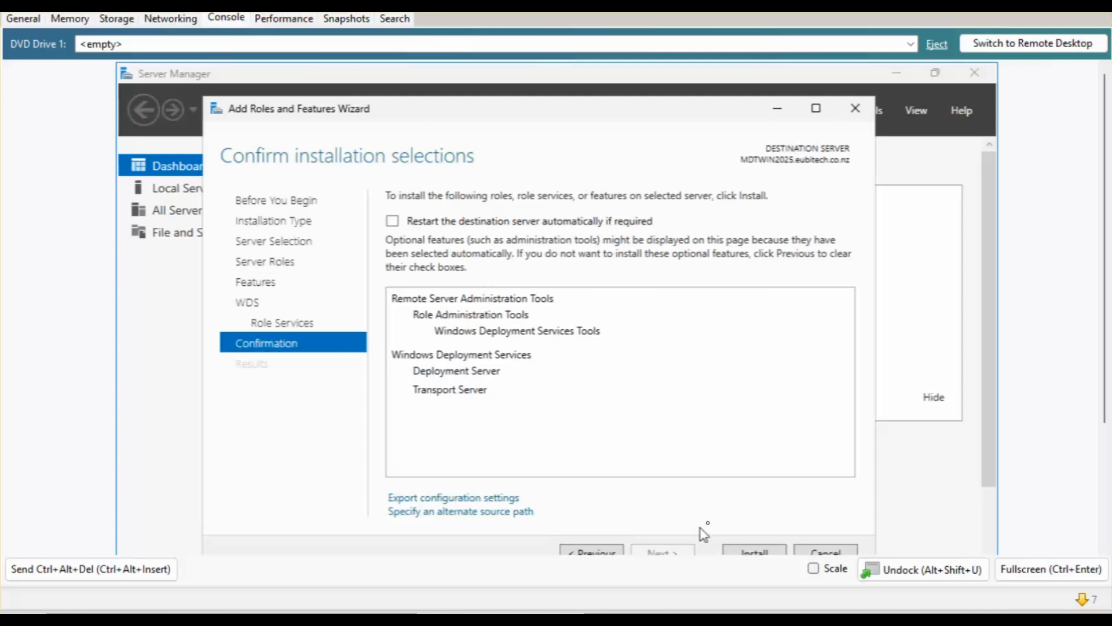
Install the Windows Deployment Services role and minimise Server Manager.
left_click(755, 552)
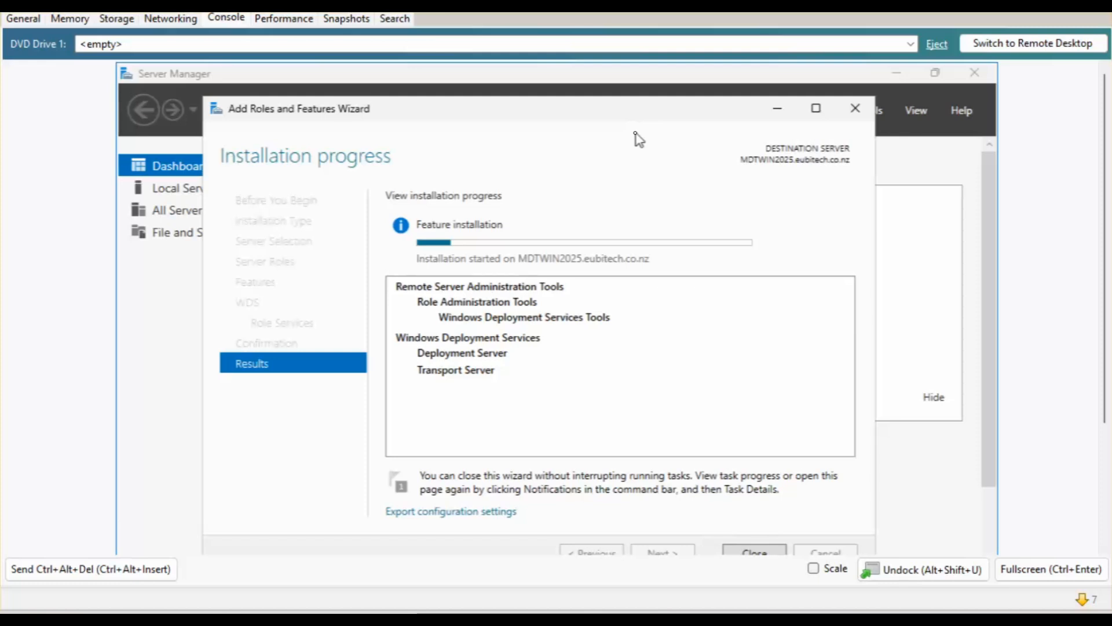
left_click(897, 249)
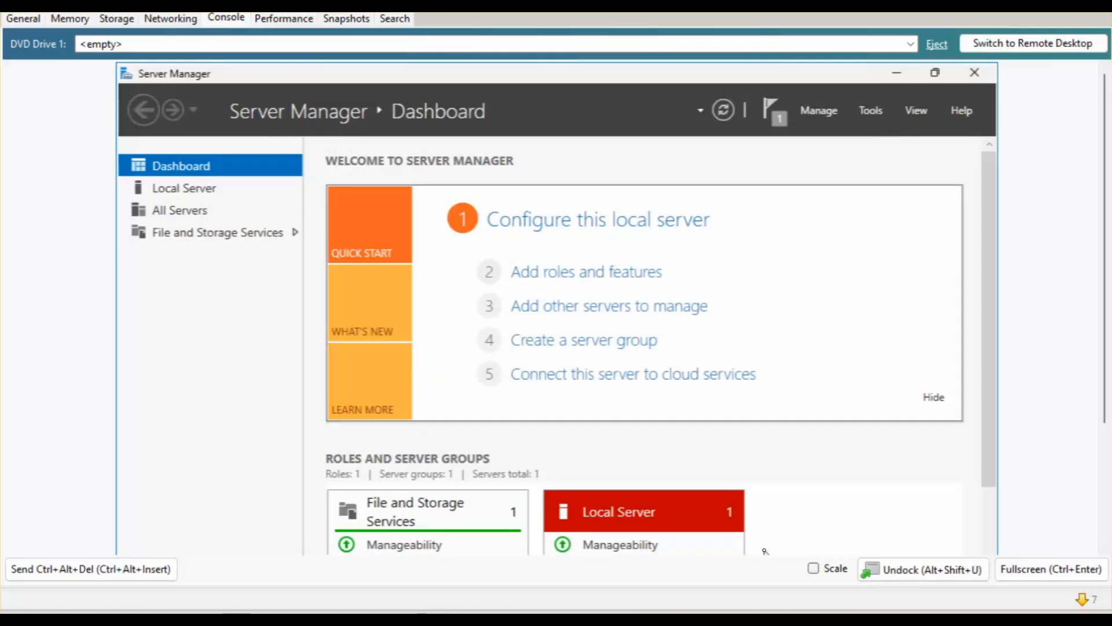
left_click(898, 75)
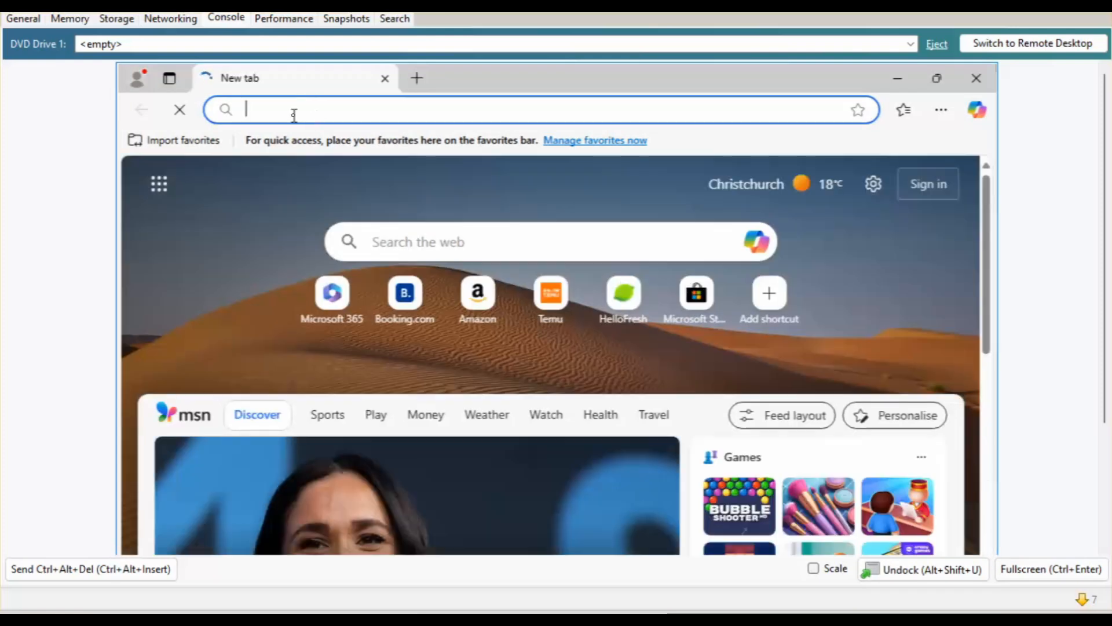
Go to google.co.nz in Edge and search for 'microsoft deployment toolkit'.
left_click(294, 115)
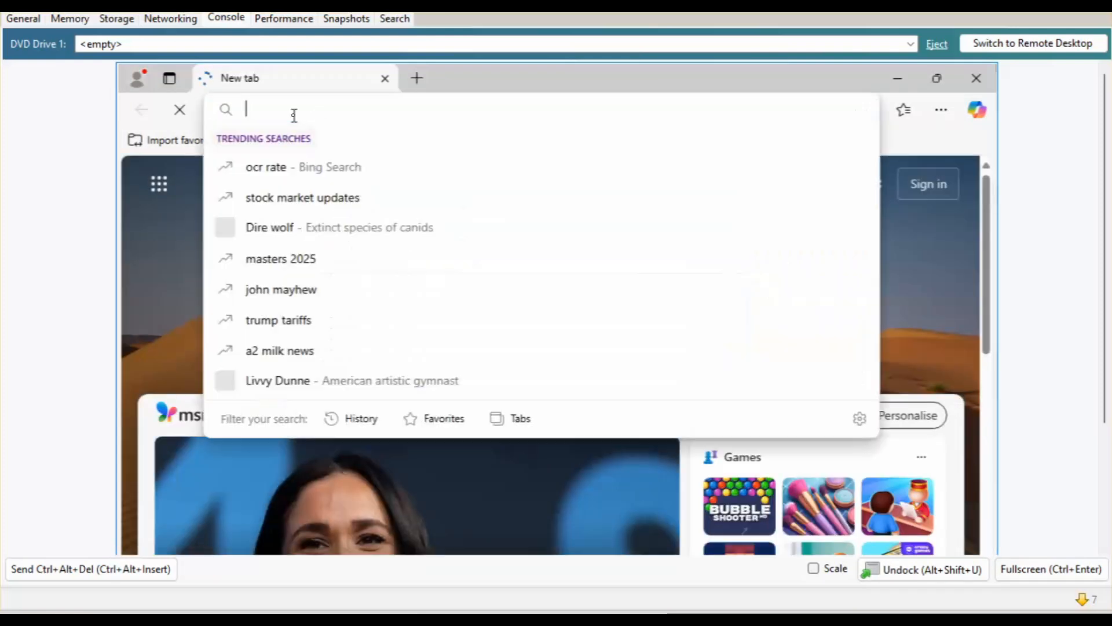
type("google")
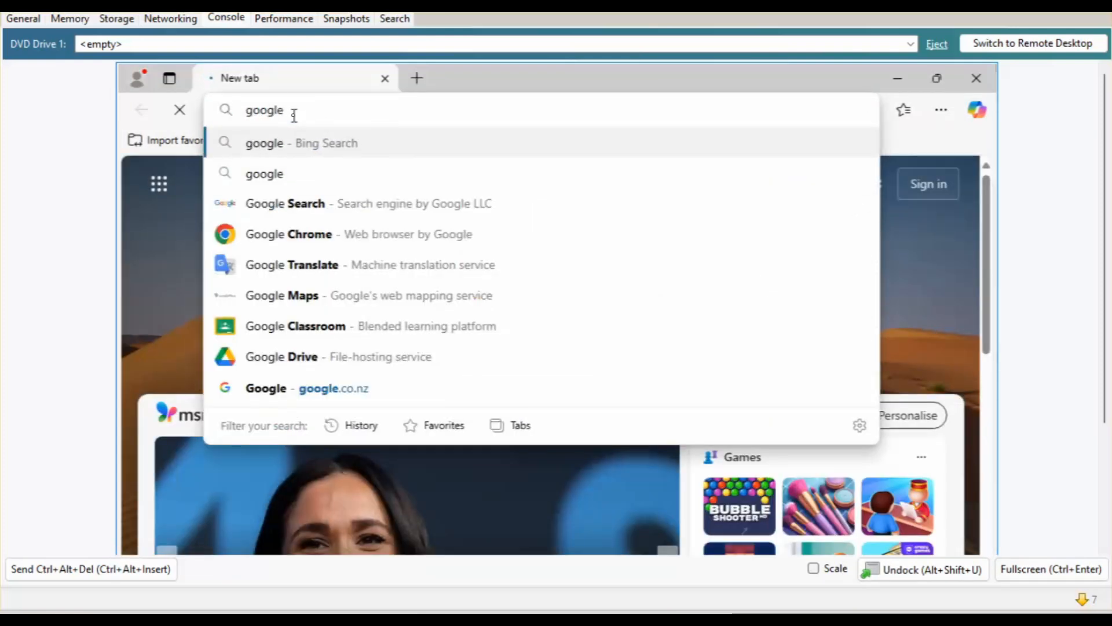
type(".co.nz")
key("Return")
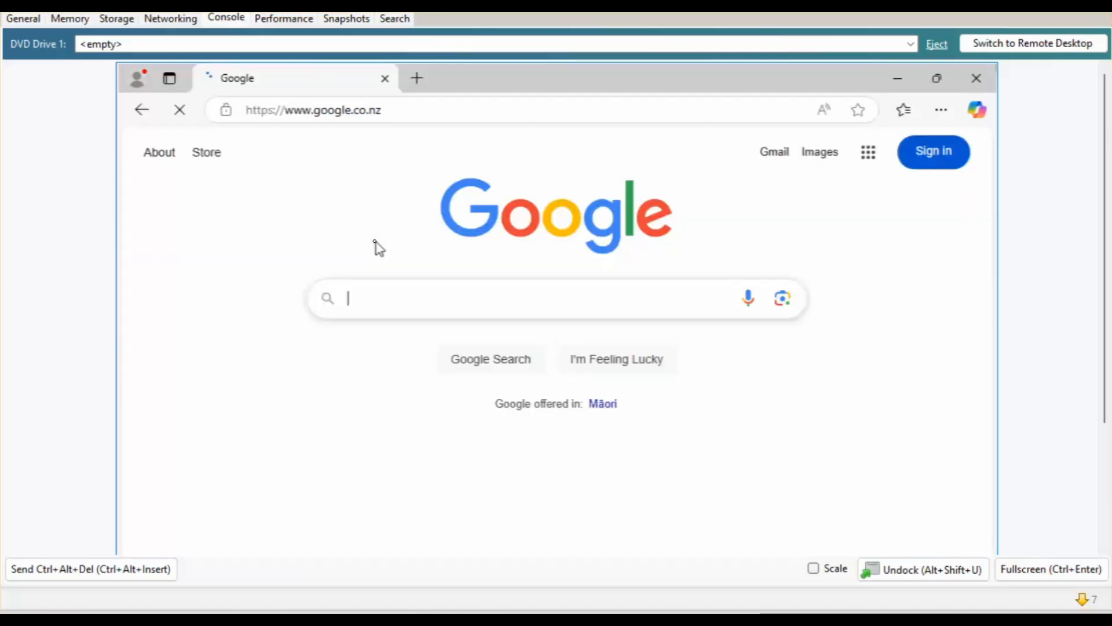
left_click(360, 301)
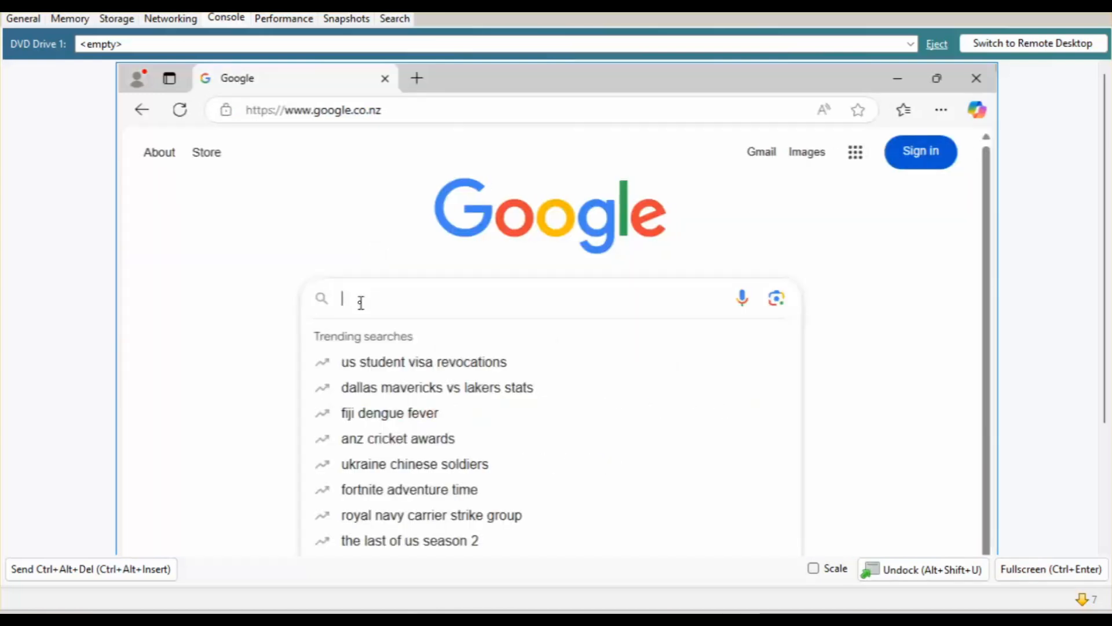
type("microsoft")
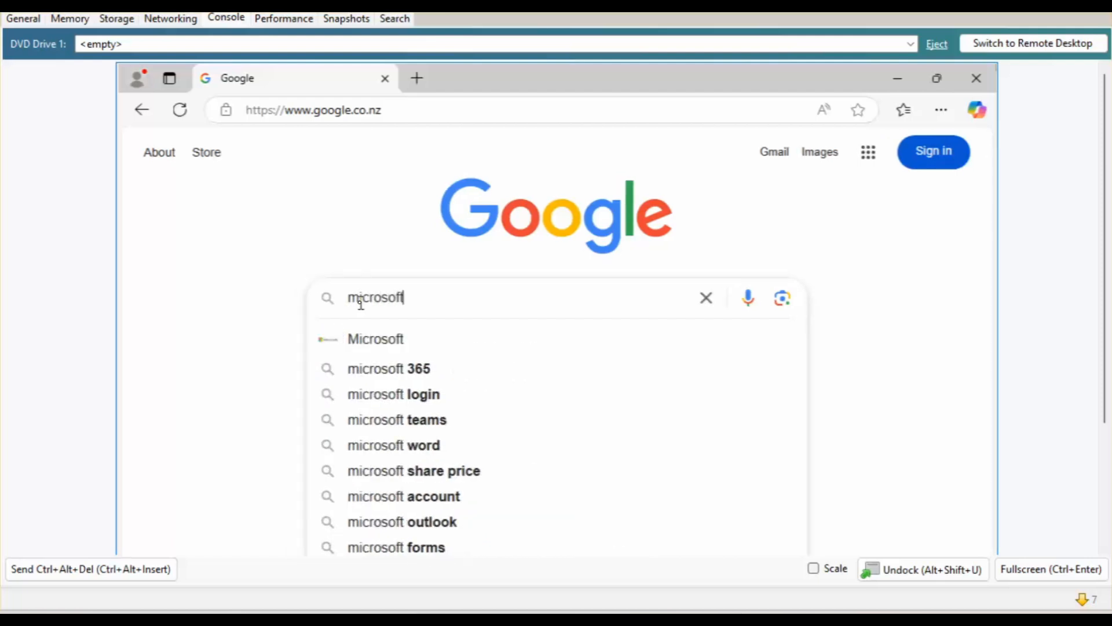
type(" deployme")
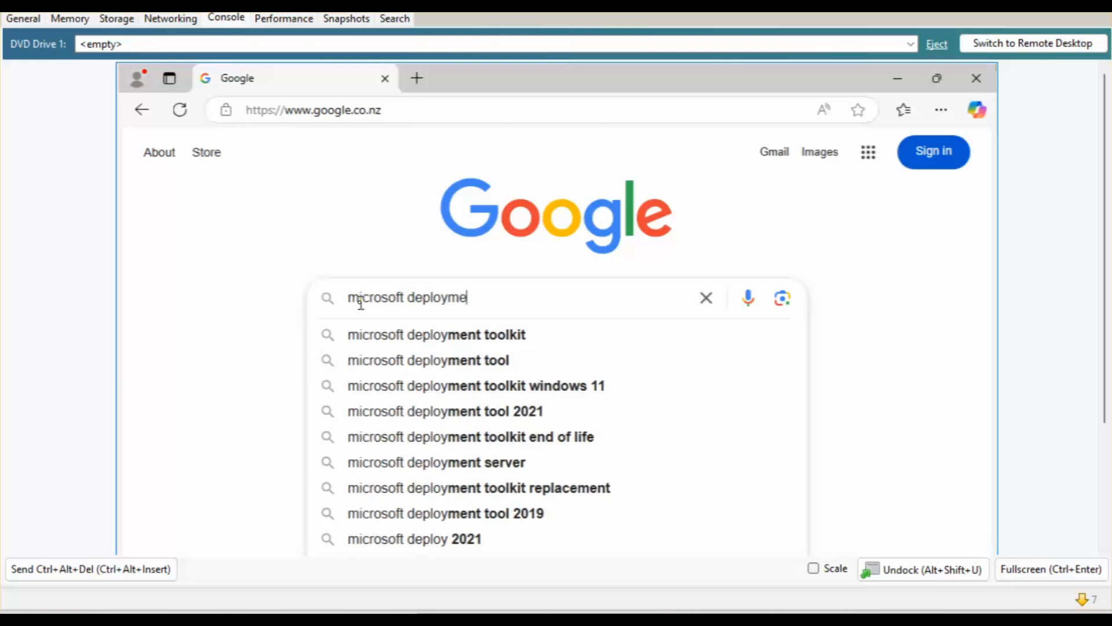
type("nt too")
key("Down")
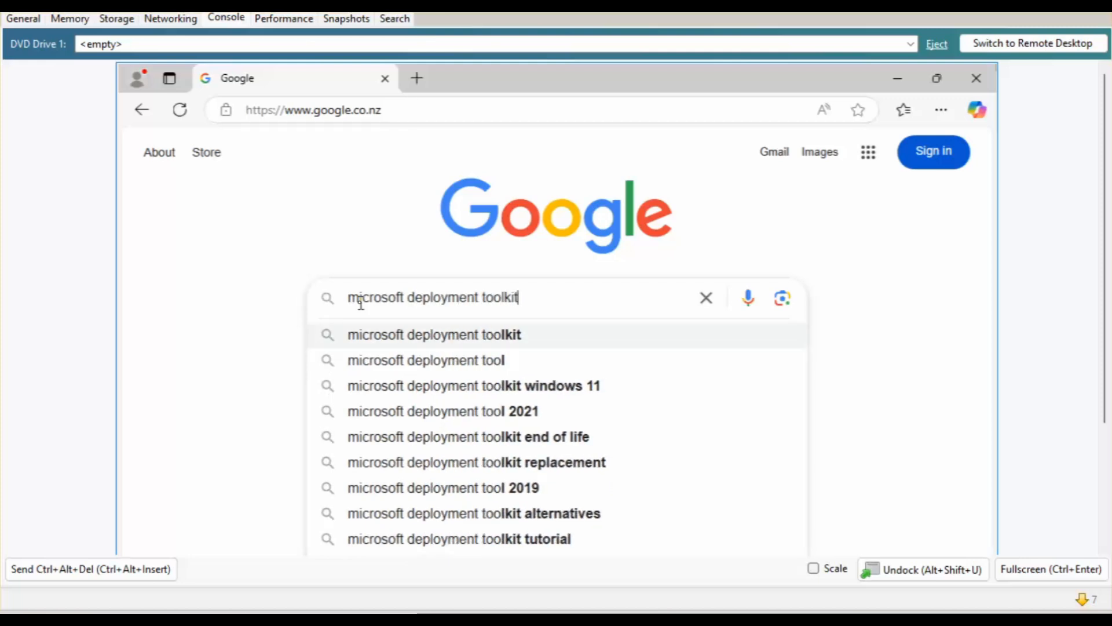
key("Return")
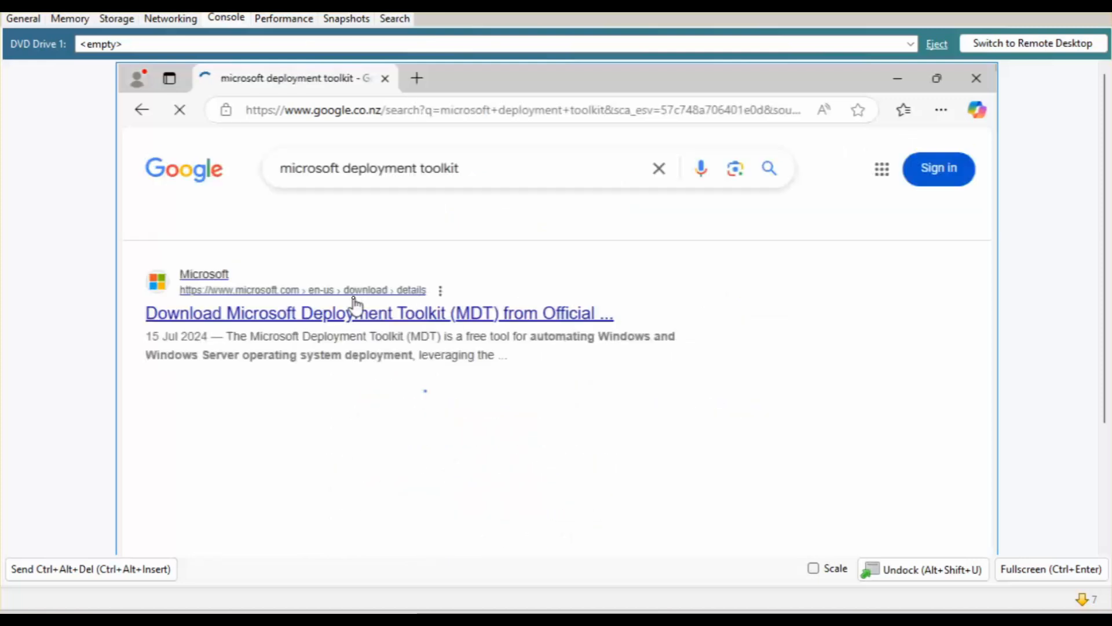
Open Microsoft's MDT download page and download MicrosoftDeploymentToolkit_x64.msi (20.6 MB).
left_click(446, 325)
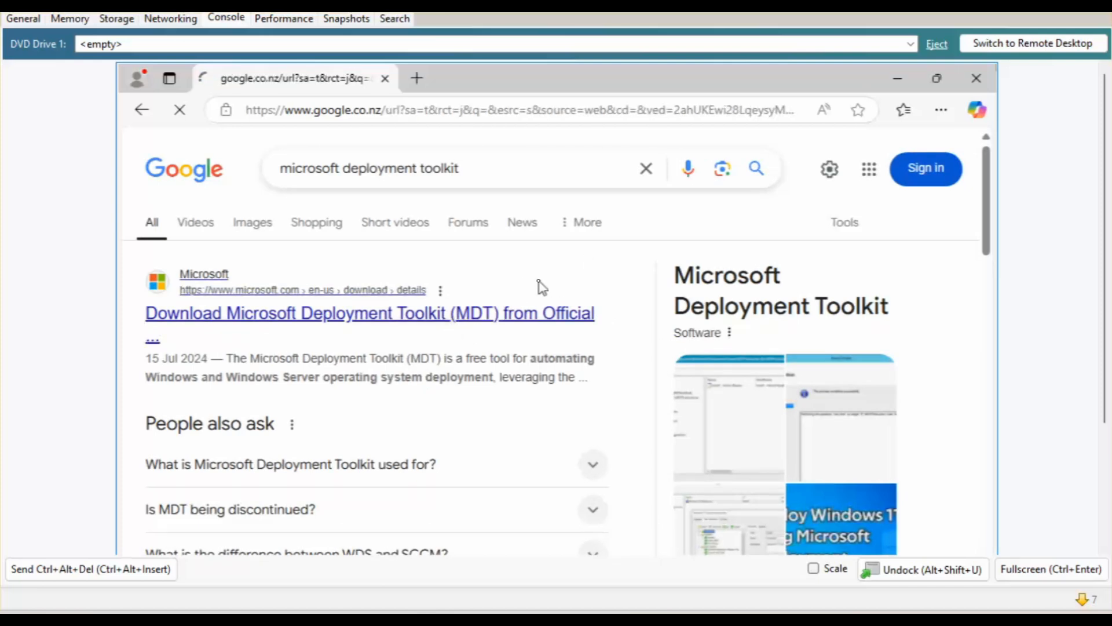
scroll(541, 287, "down", 10)
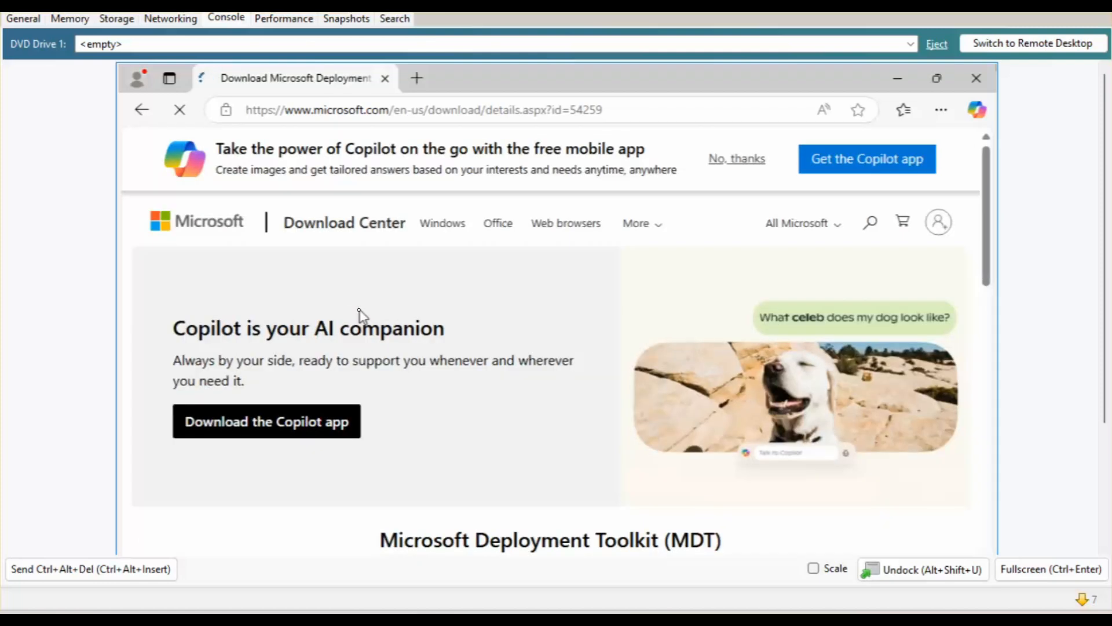
scroll(360, 313, "down", 7)
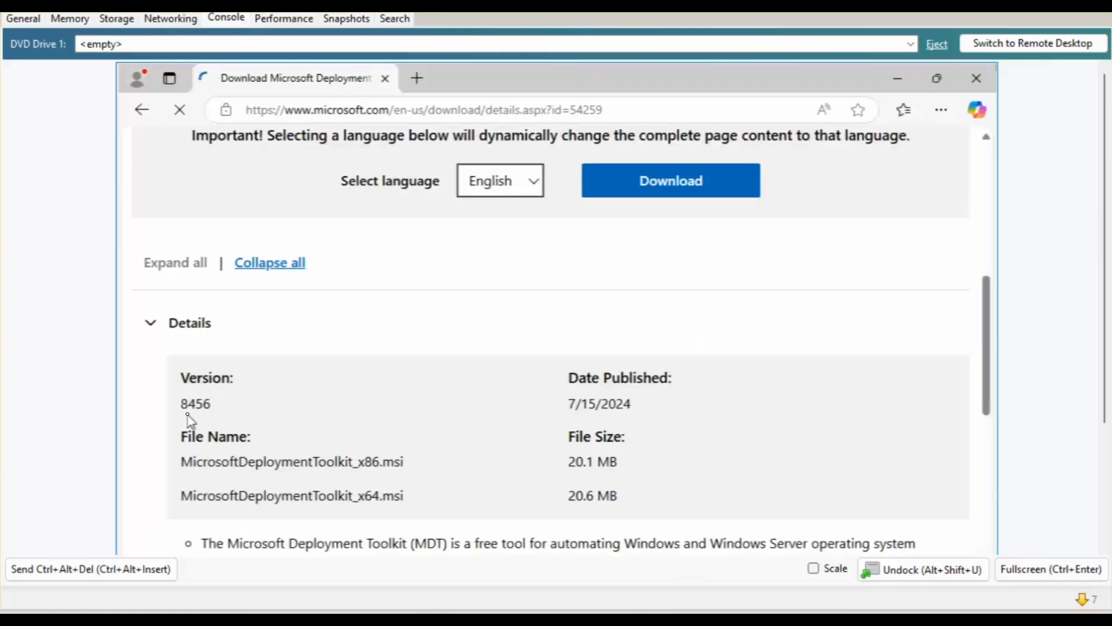
left_click(637, 186)
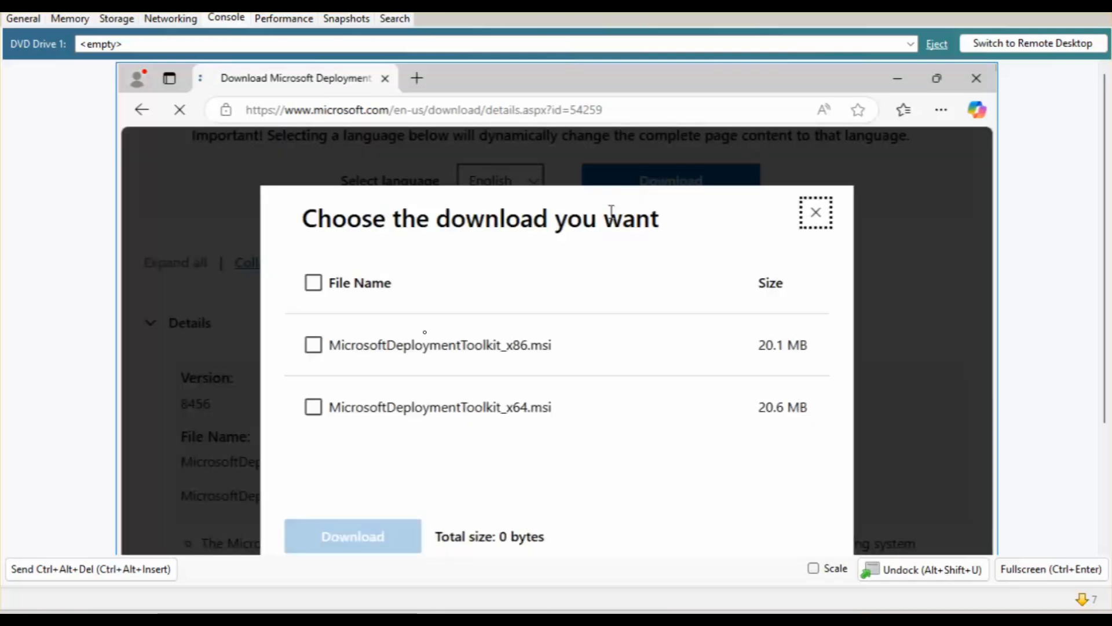
left_click(314, 409)
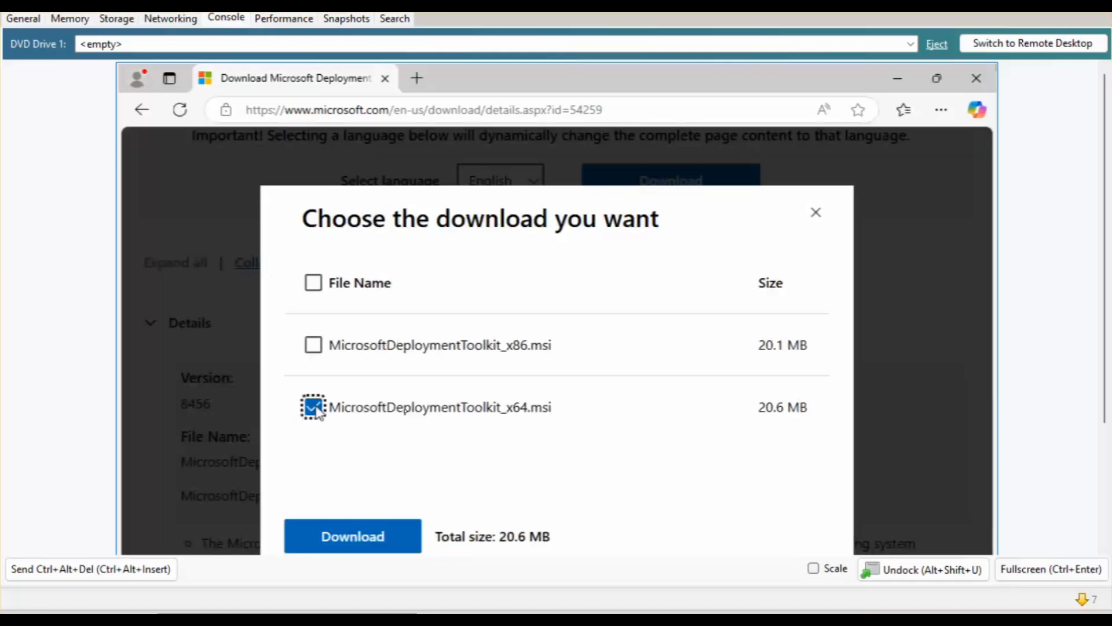
left_click(353, 536)
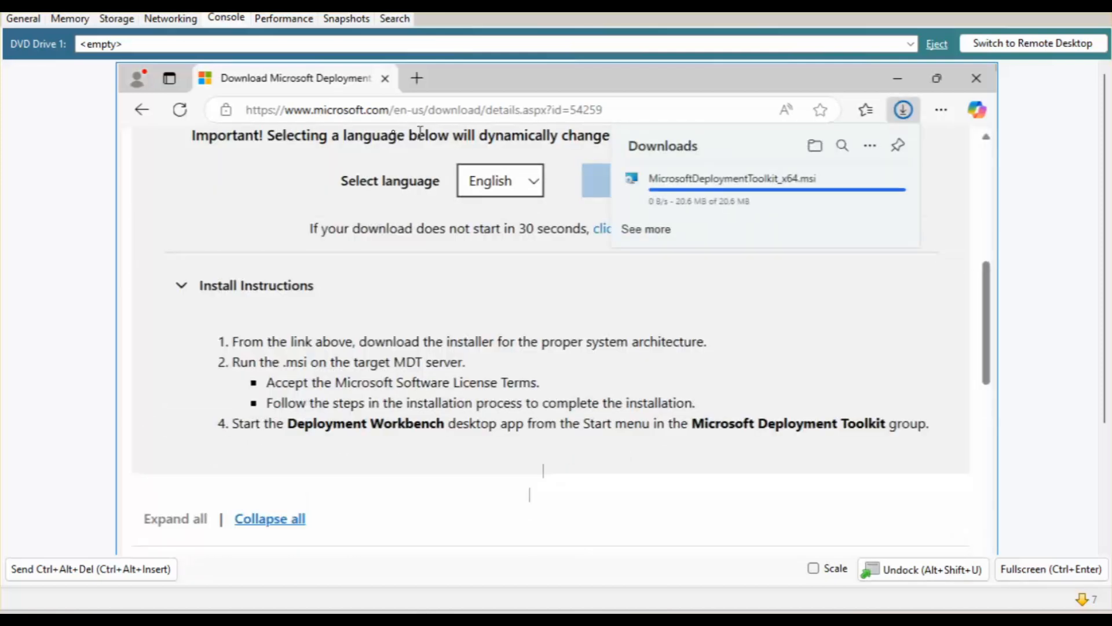
Search Google for 'windows adk downloads' and open the 'Download and install the Windows ADK' article.
left_click(142, 110)
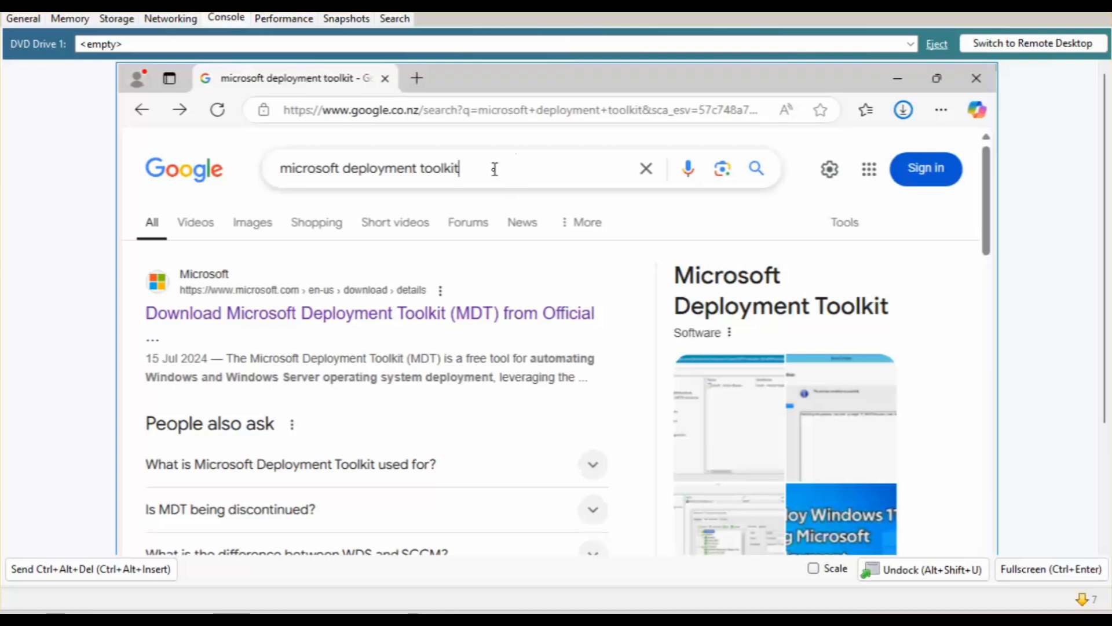
left_click_drag(460, 167, 231, 164)
type("wi")
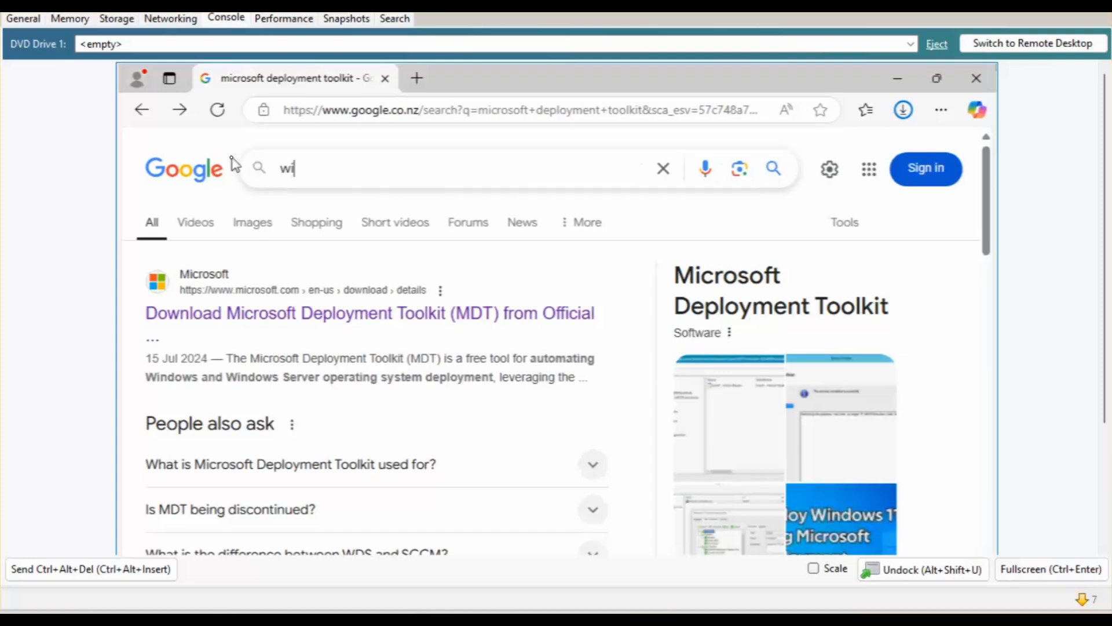
type("ndows ")
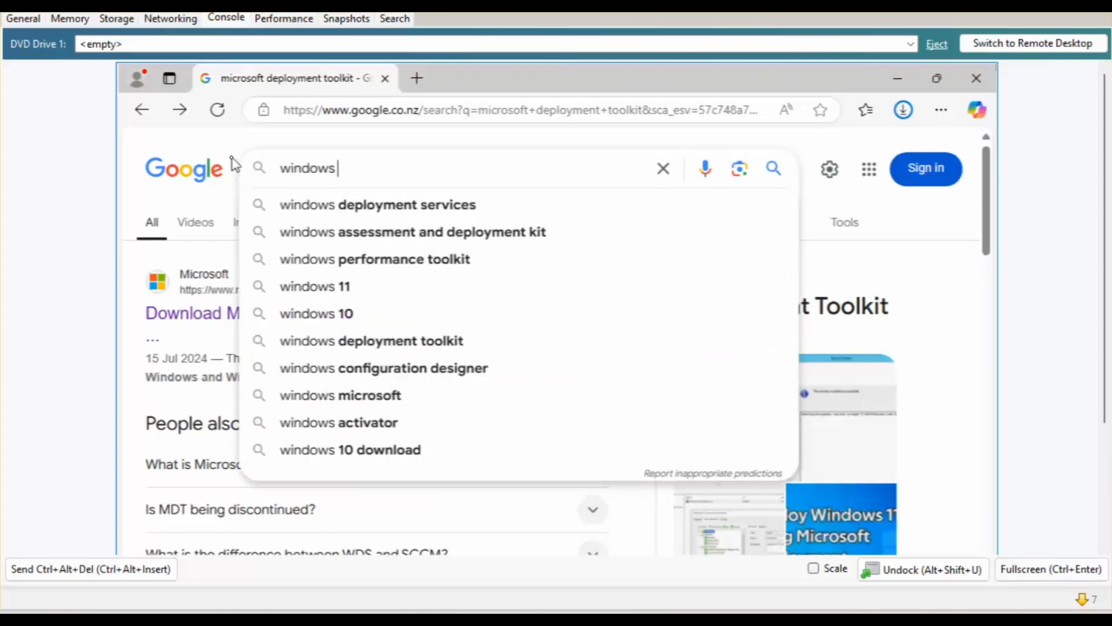
type("adk ")
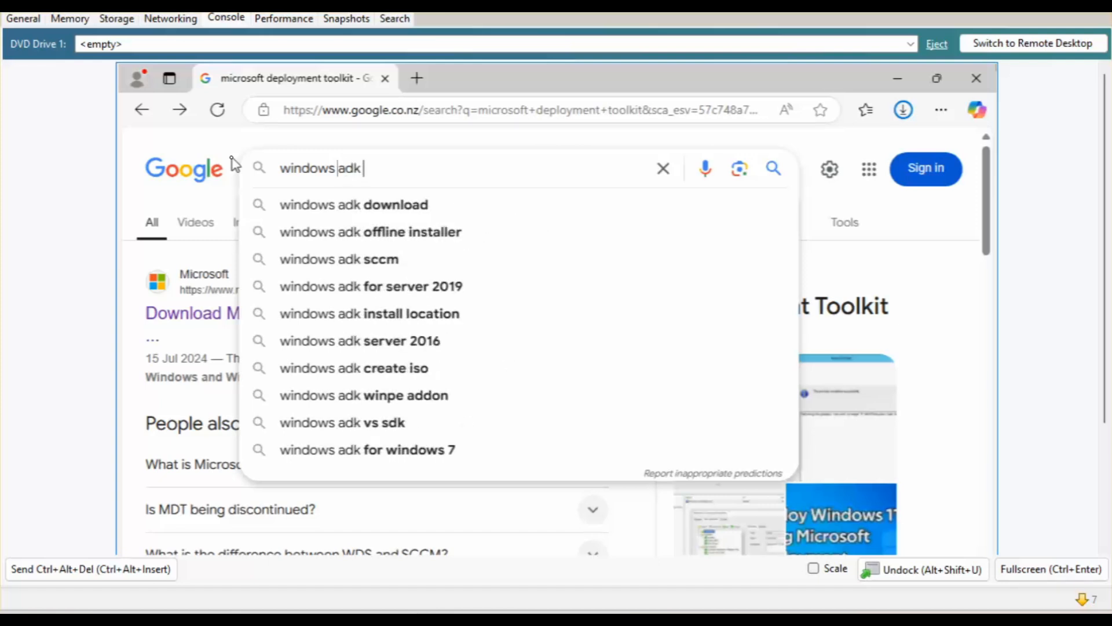
type("download")
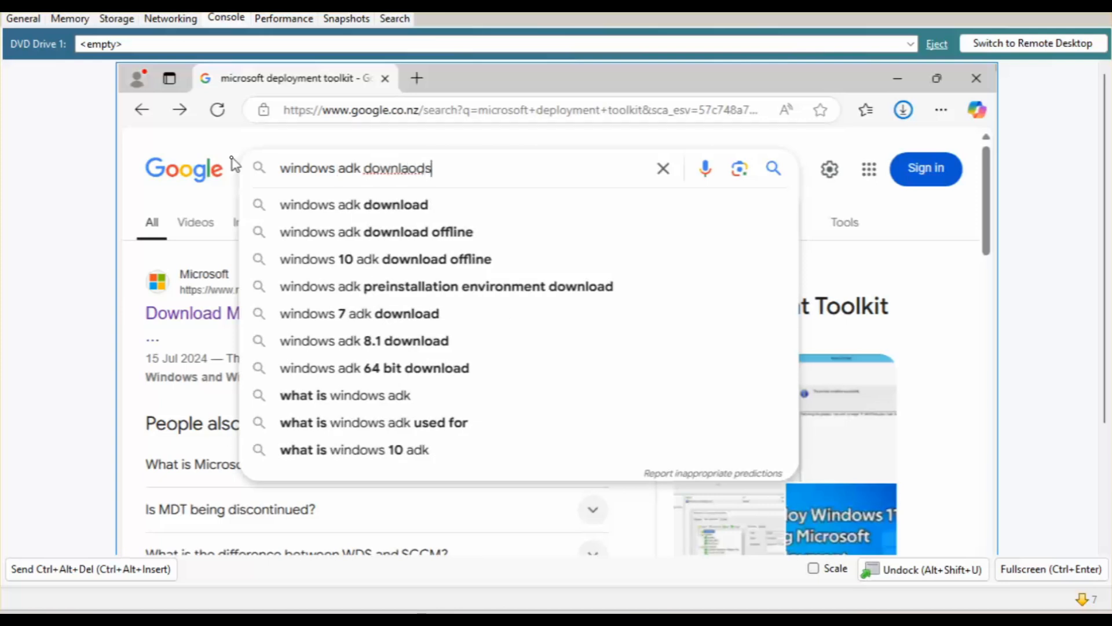
key("BackSpace")
key("BackSpace")
key("BackSpace")
key("BackSpace")
type("loads")
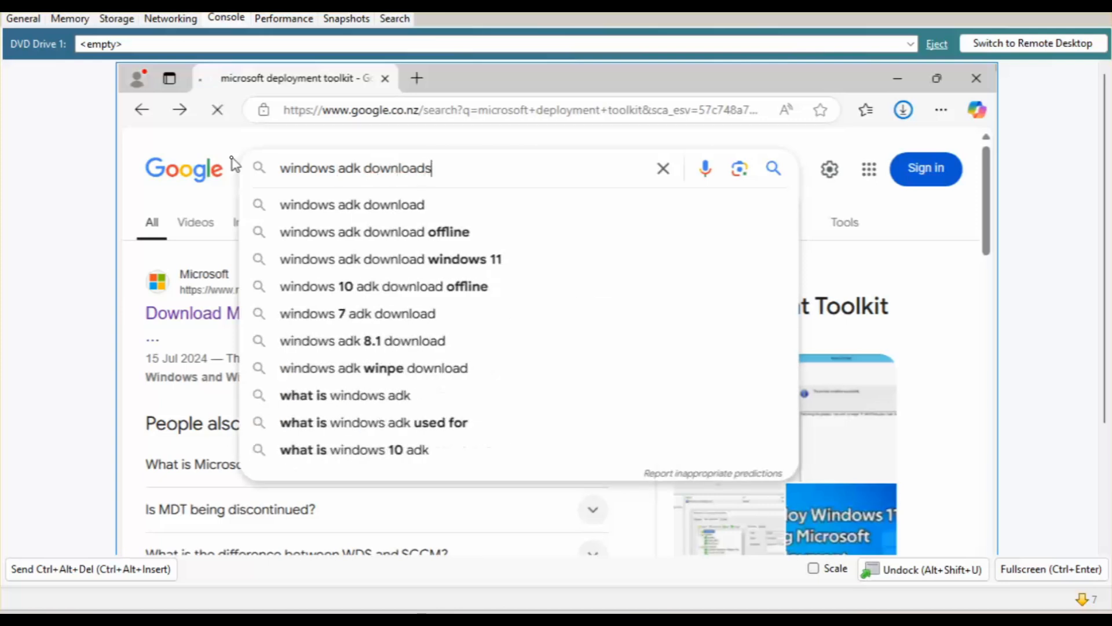
key("Return")
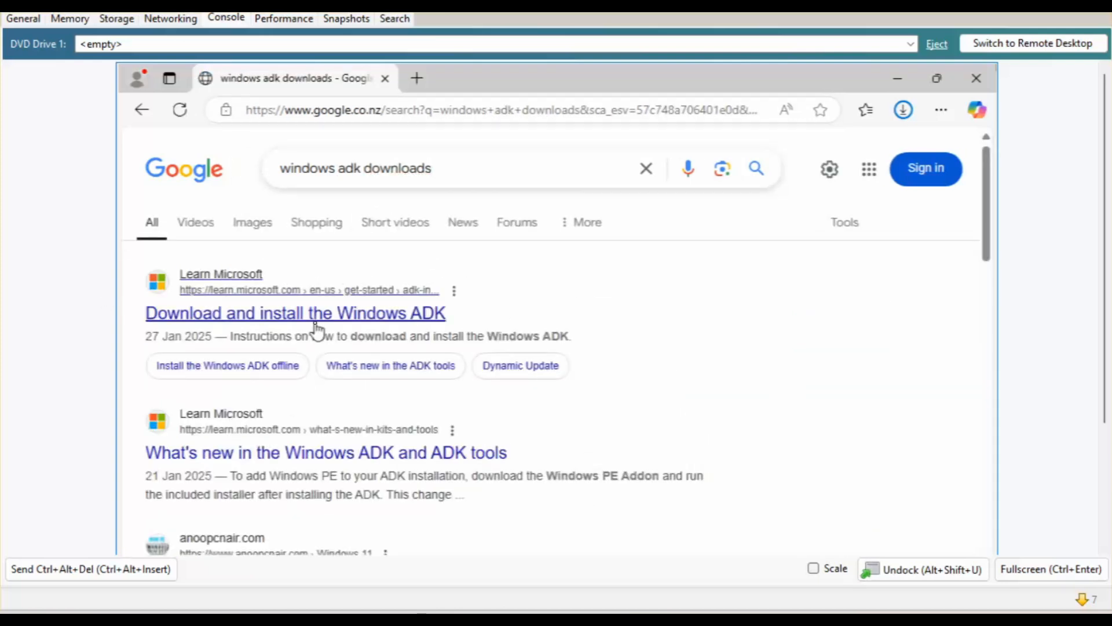
left_click(322, 317)
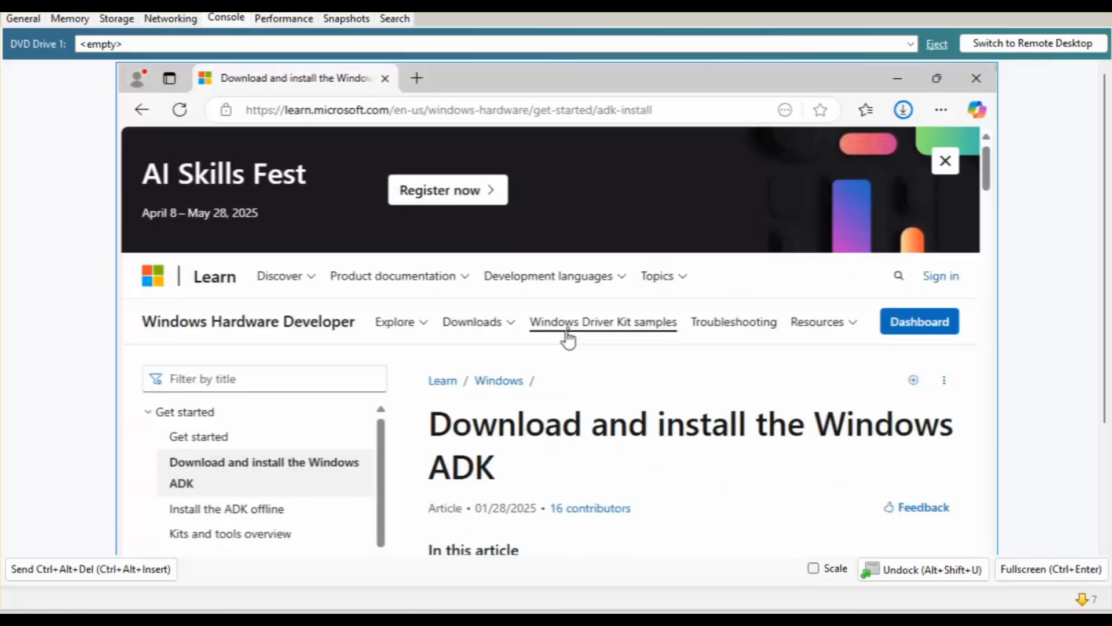
Download Windows ADK 10.1.26100.2454 and its Windows PE add-on, then minimise Edge.
scroll(573, 324, "down", 15)
scroll(579, 316, "down", 4)
scroll(579, 316, "up", 12)
scroll(582, 316, "down", 4)
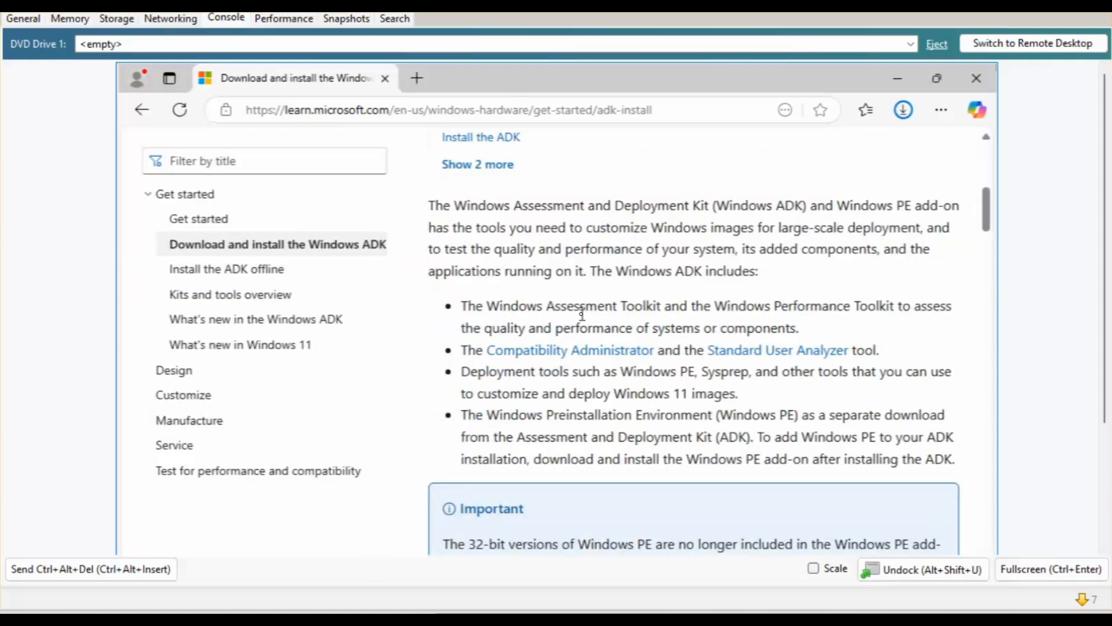
scroll(582, 315, "down", 6)
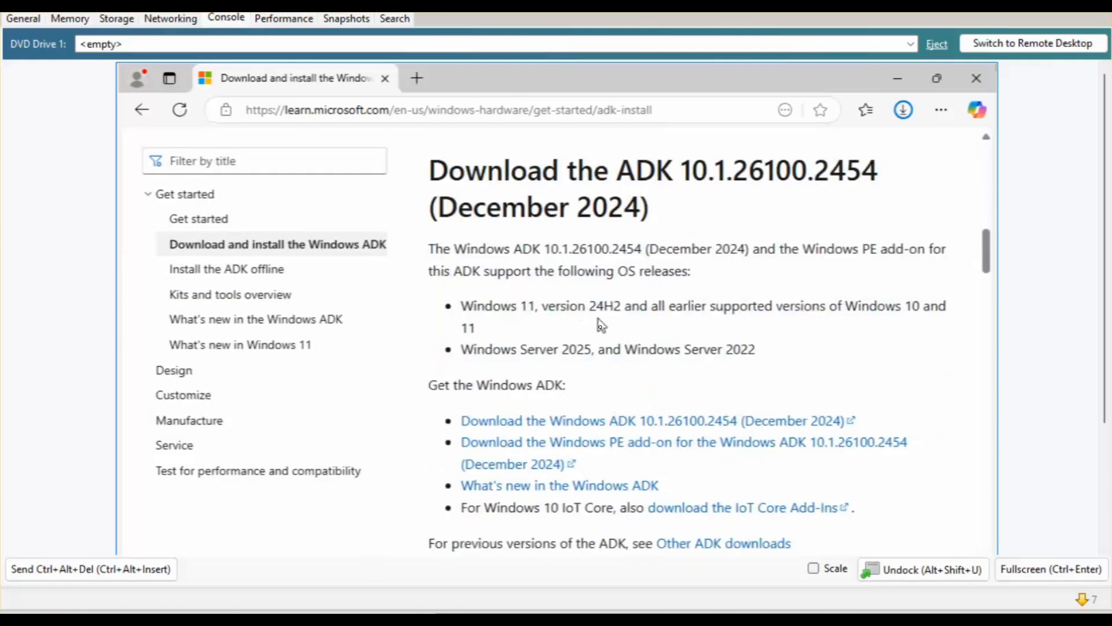
left_click(552, 422)
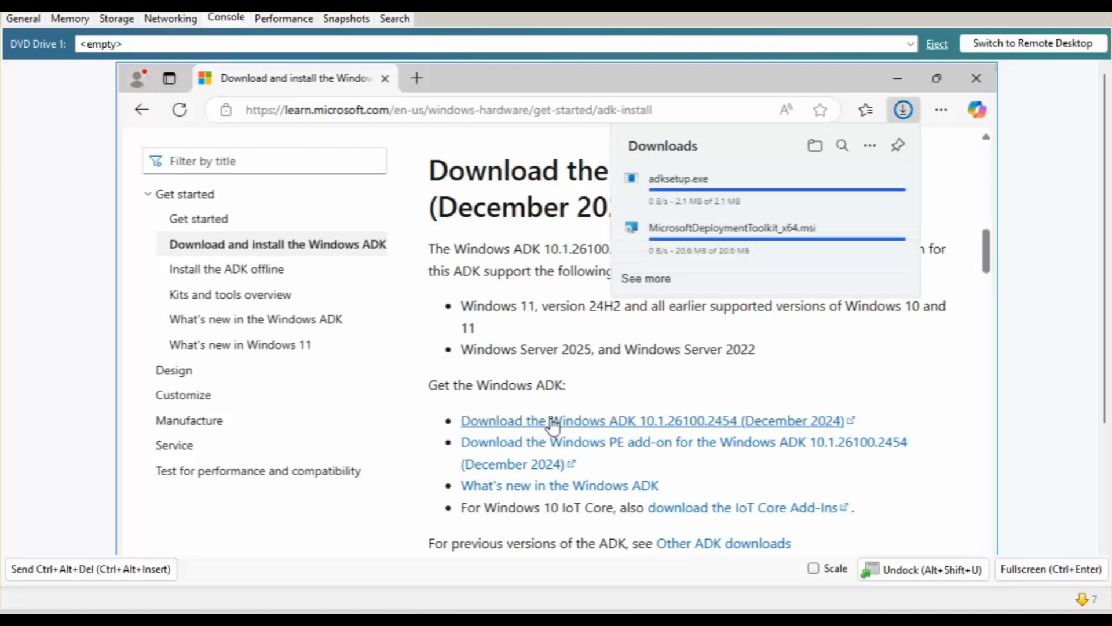
left_click(605, 449)
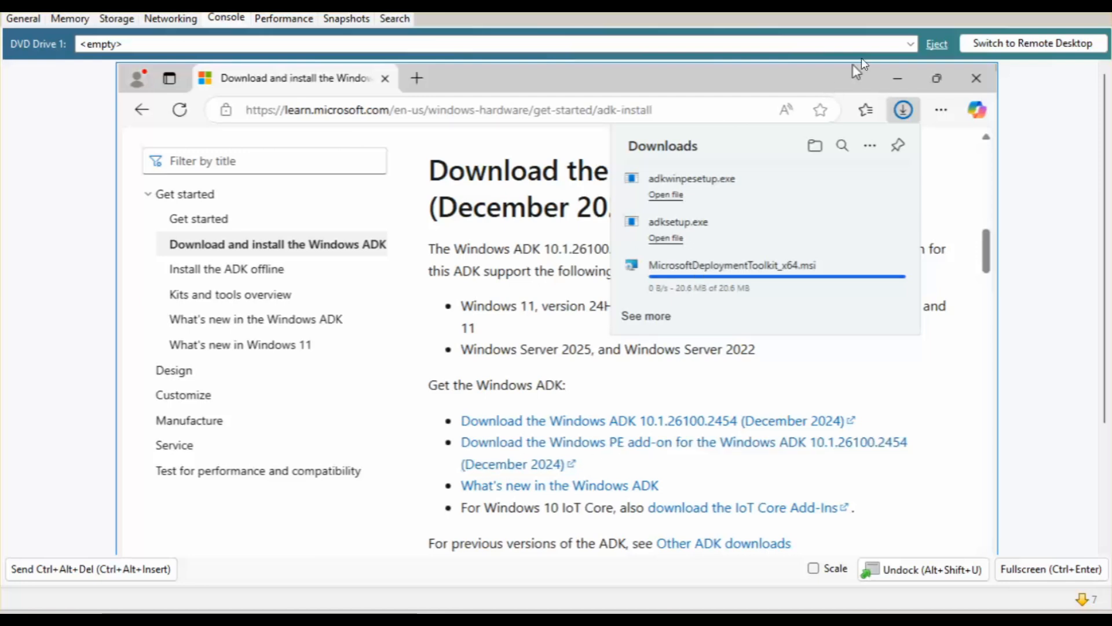
mouse_move(937, 75)
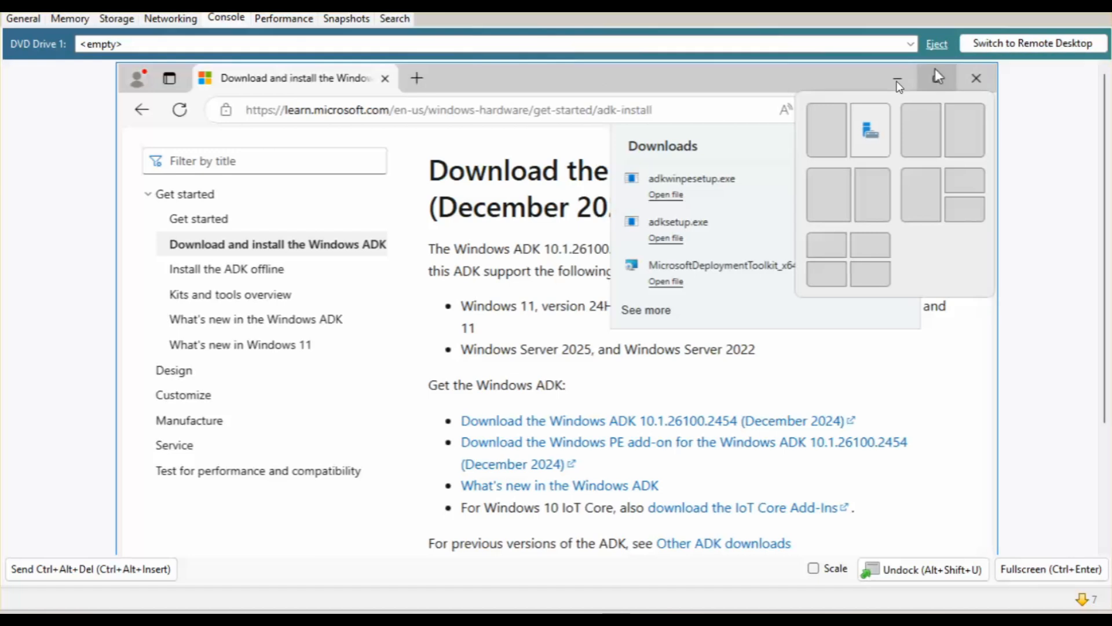
left_click(897, 82)
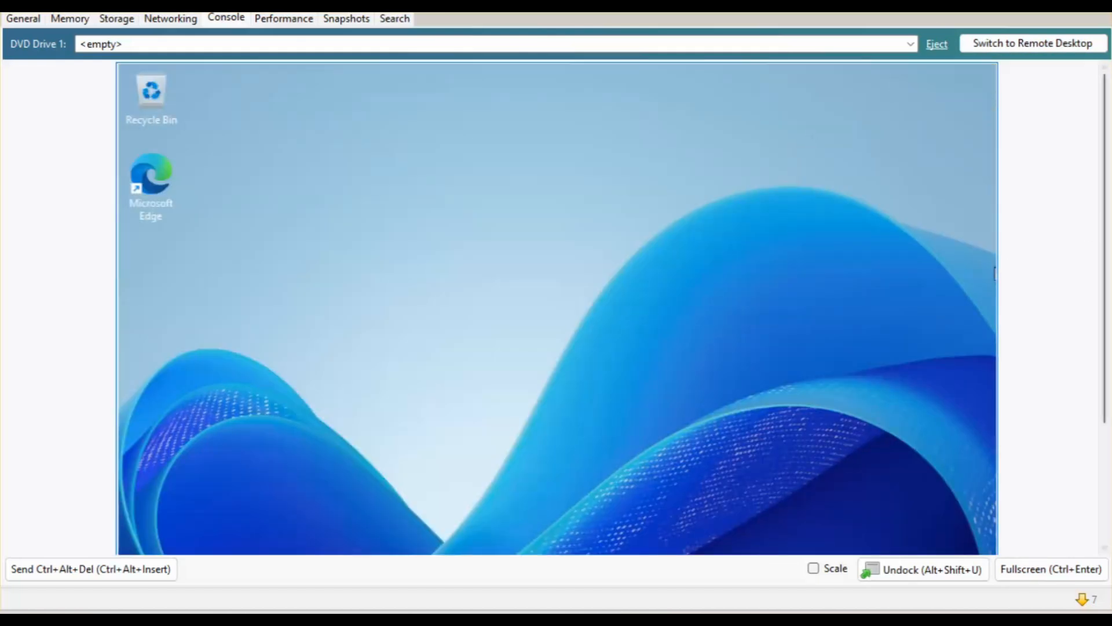
Close the finished role wizard and open the Downloads folder showing the three installers.
left_click_drag(1105, 218, 1088, 322)
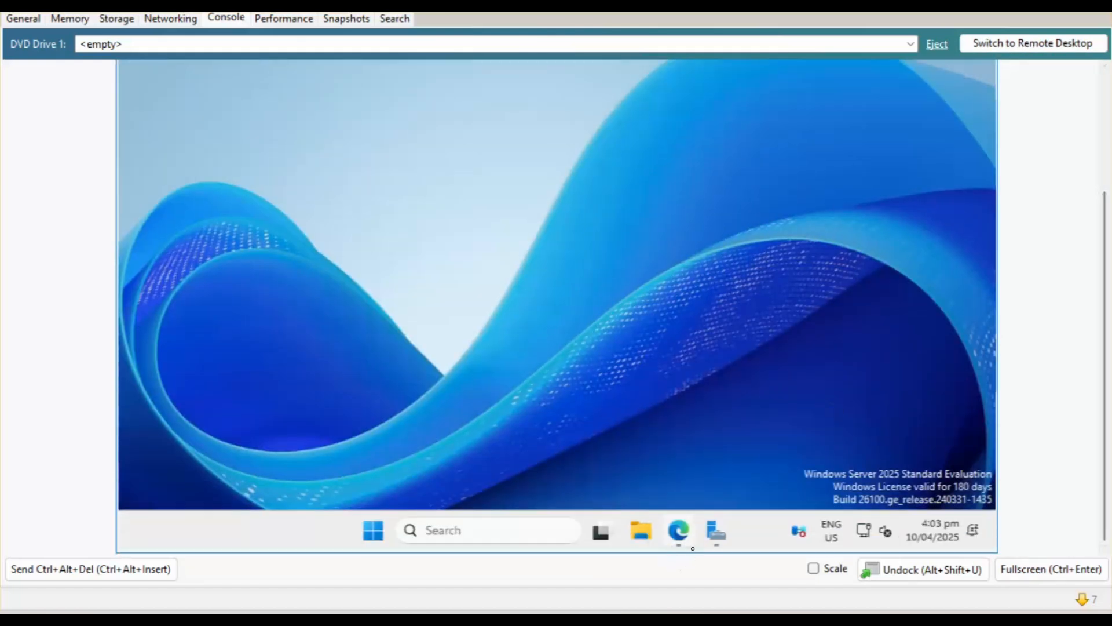
left_click(716, 530)
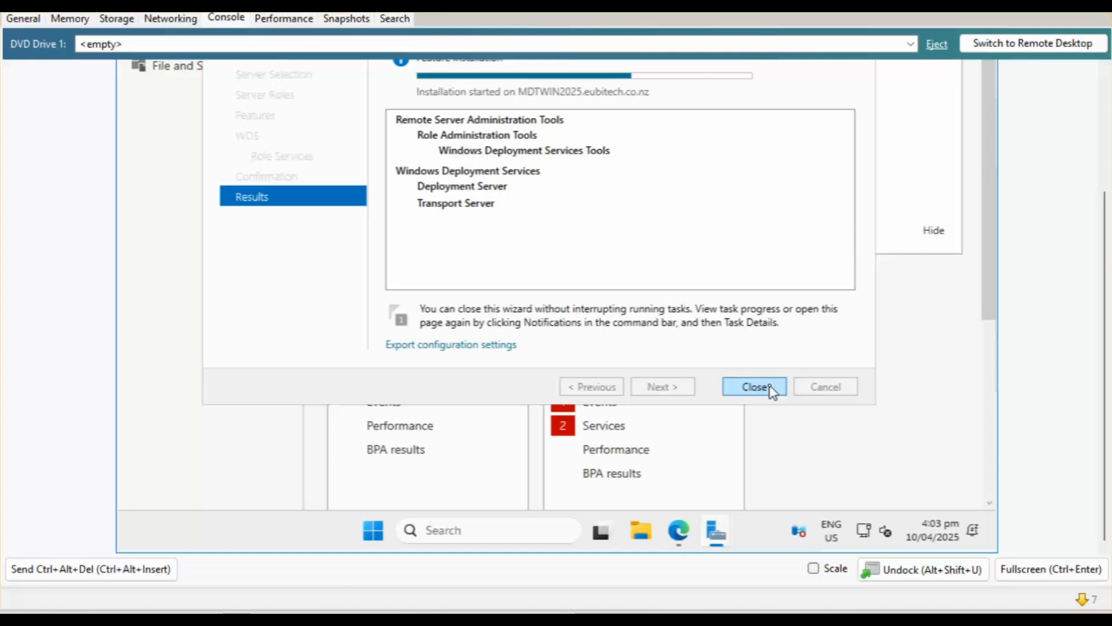
left_click(754, 387)
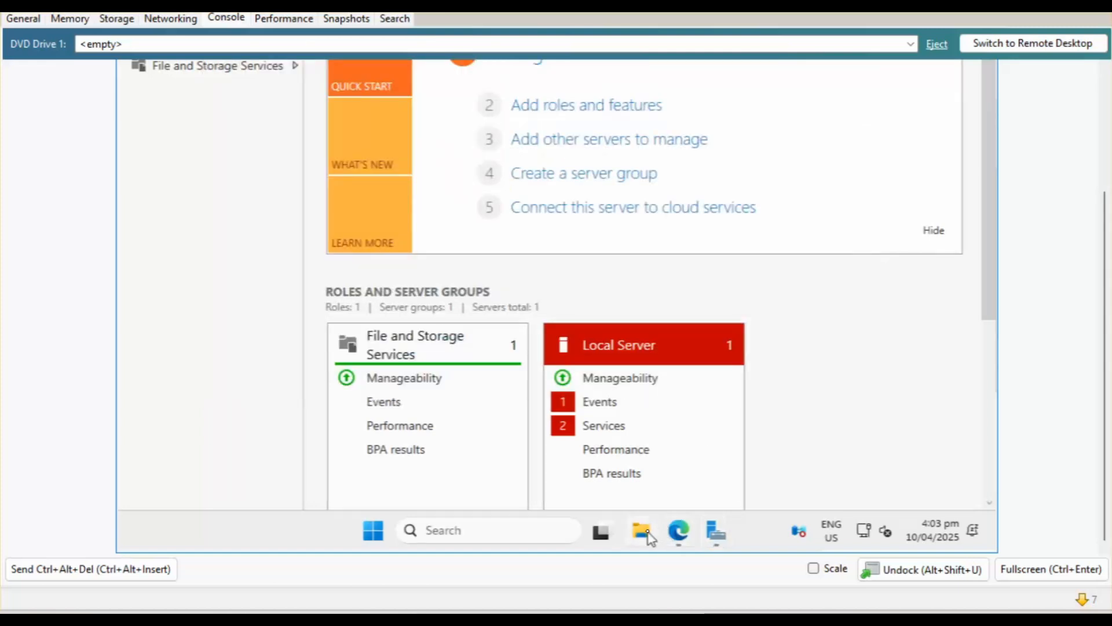
left_click(1099, 117)
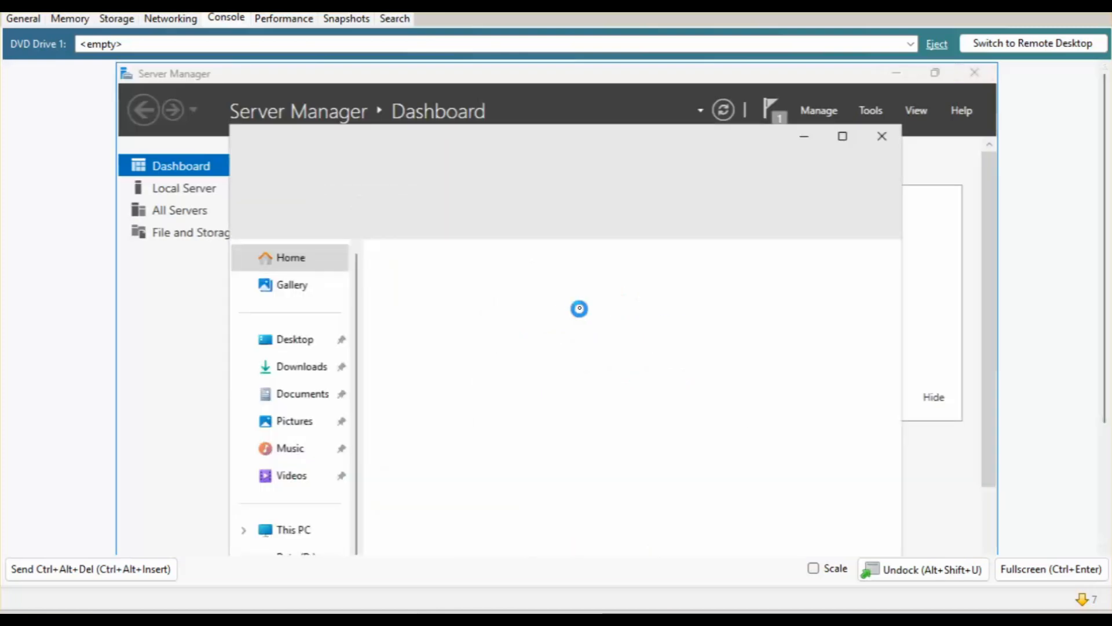
left_click(297, 371)
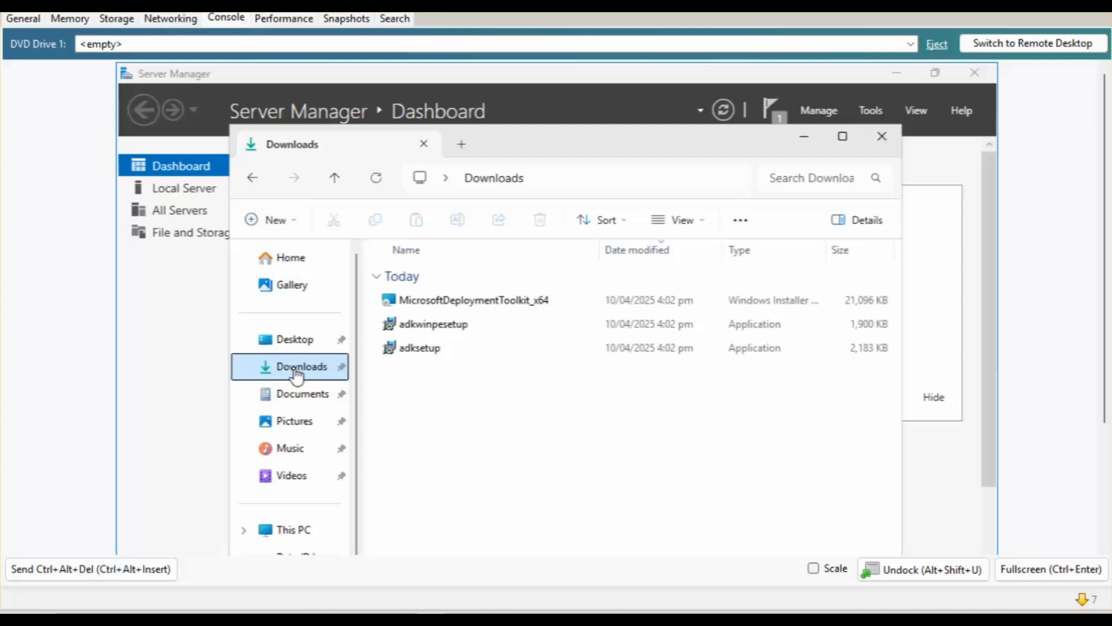
Launch MicrosoftDeploymentToolkit_x64.msi, accept the licence terms and keep the default components.
double_click(496, 300)
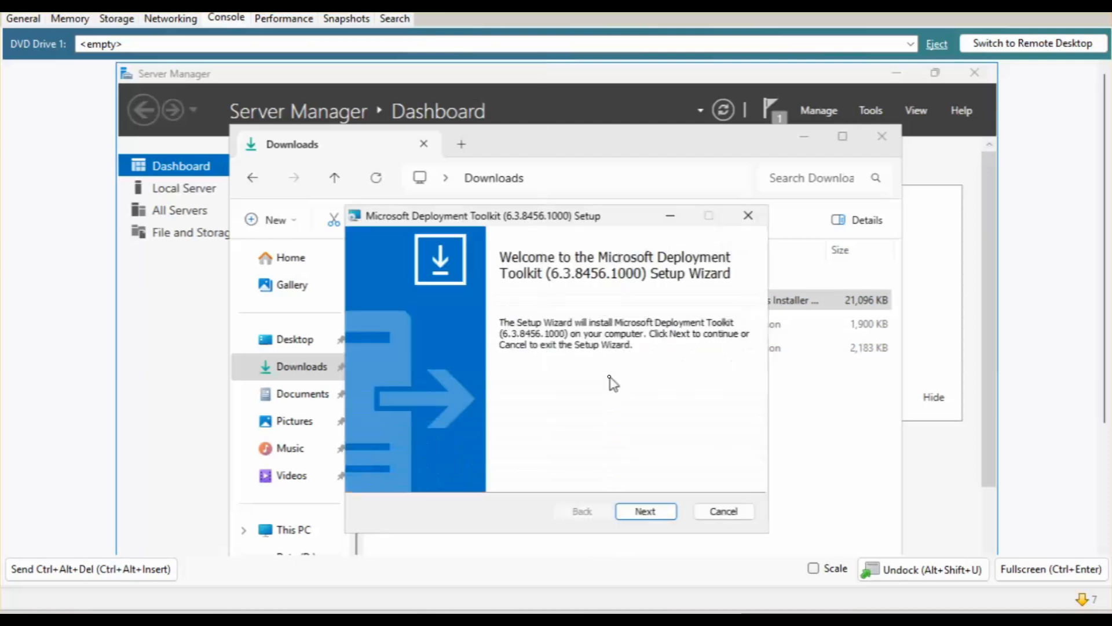
left_click(644, 510)
left_click(438, 449)
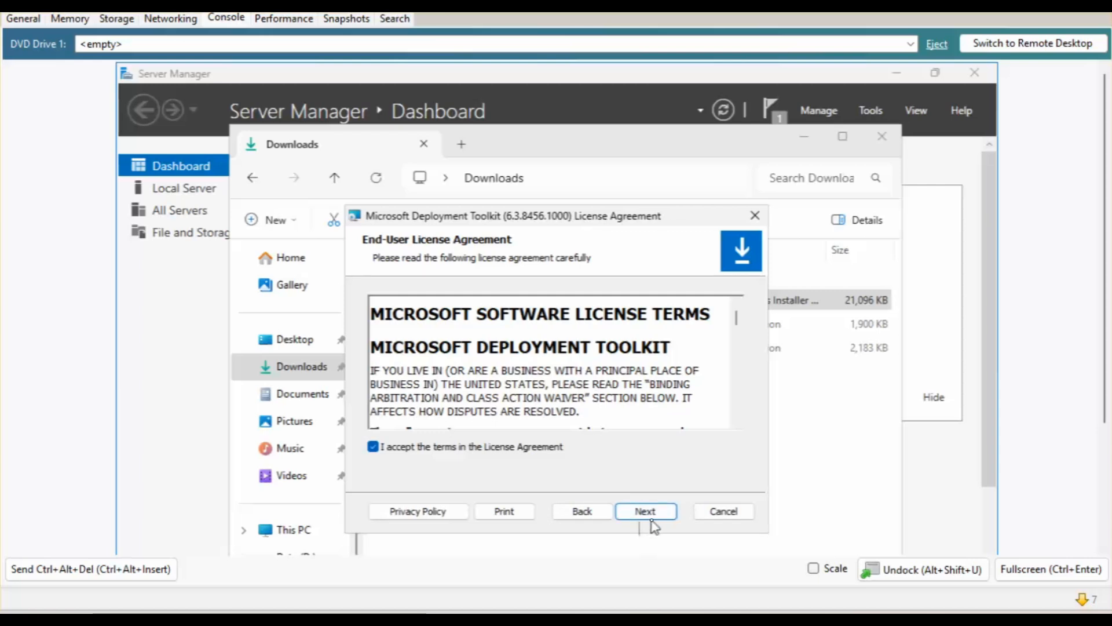
left_click(647, 512)
left_click(653, 516)
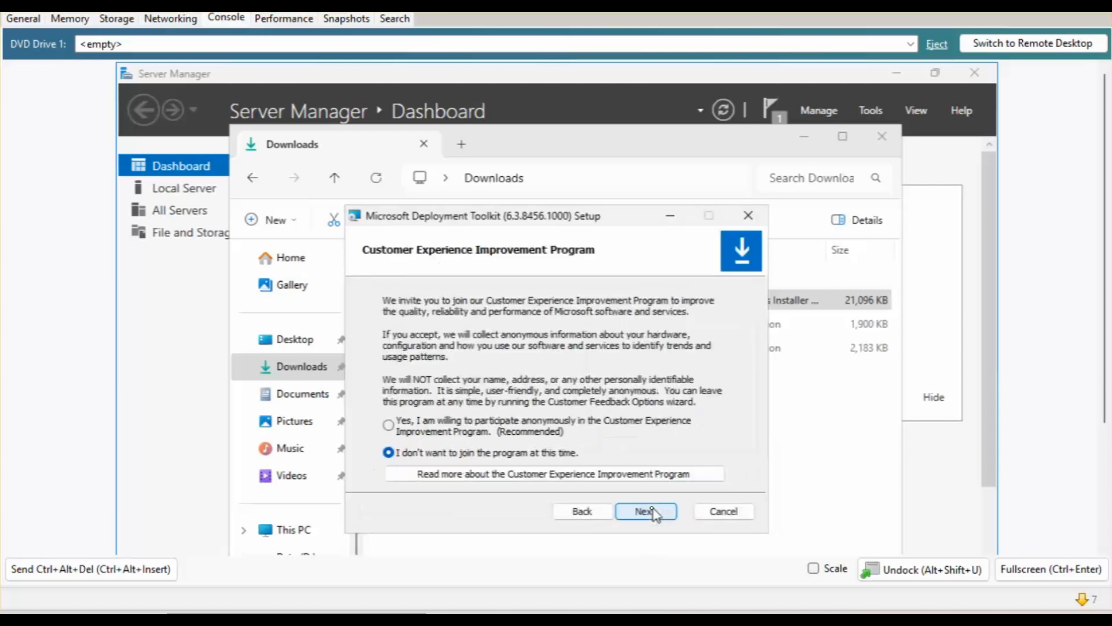
Decline the customer experience improvement program and finish installing MDT 6.3.8456.1000 with administrator approval.
left_click(419, 426)
left_click(473, 453)
left_click(650, 515)
left_click(653, 517)
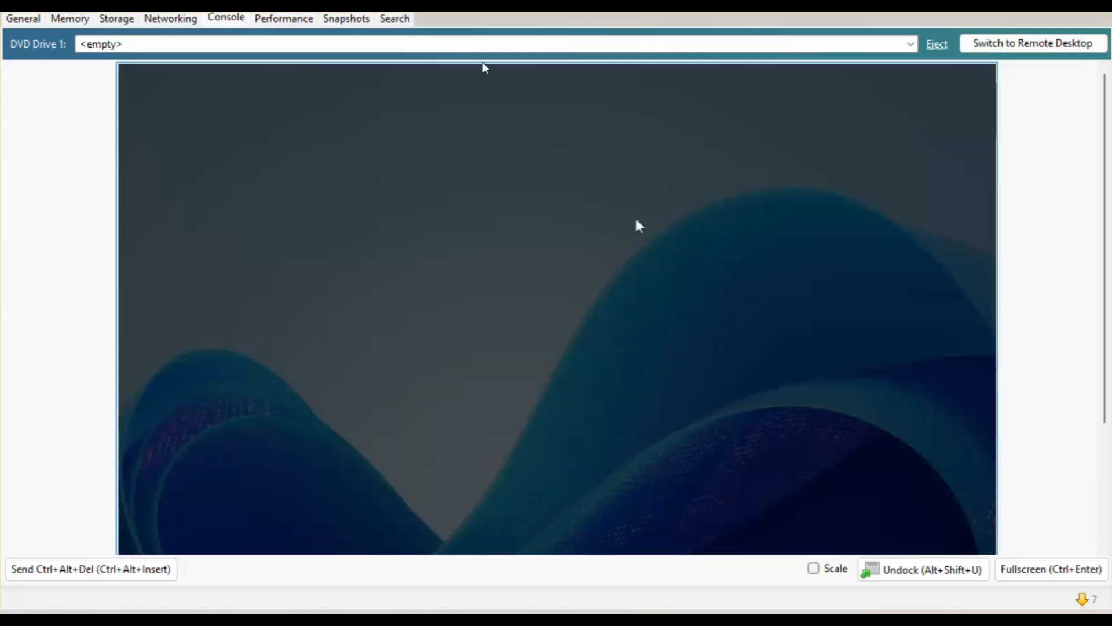
left_click(462, 524)
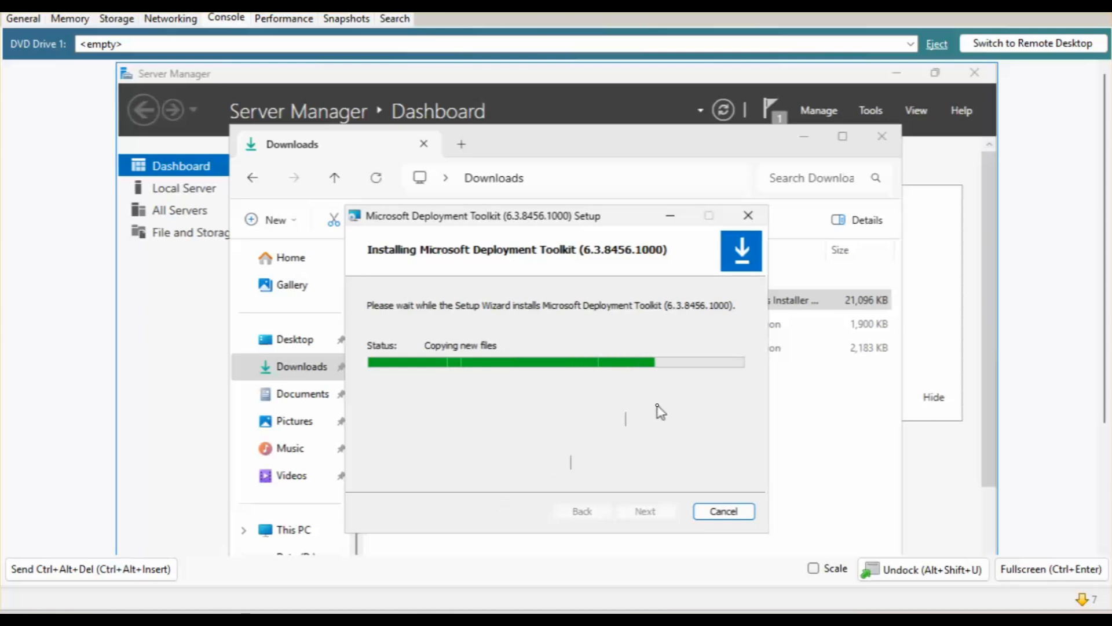
left_click(645, 511)
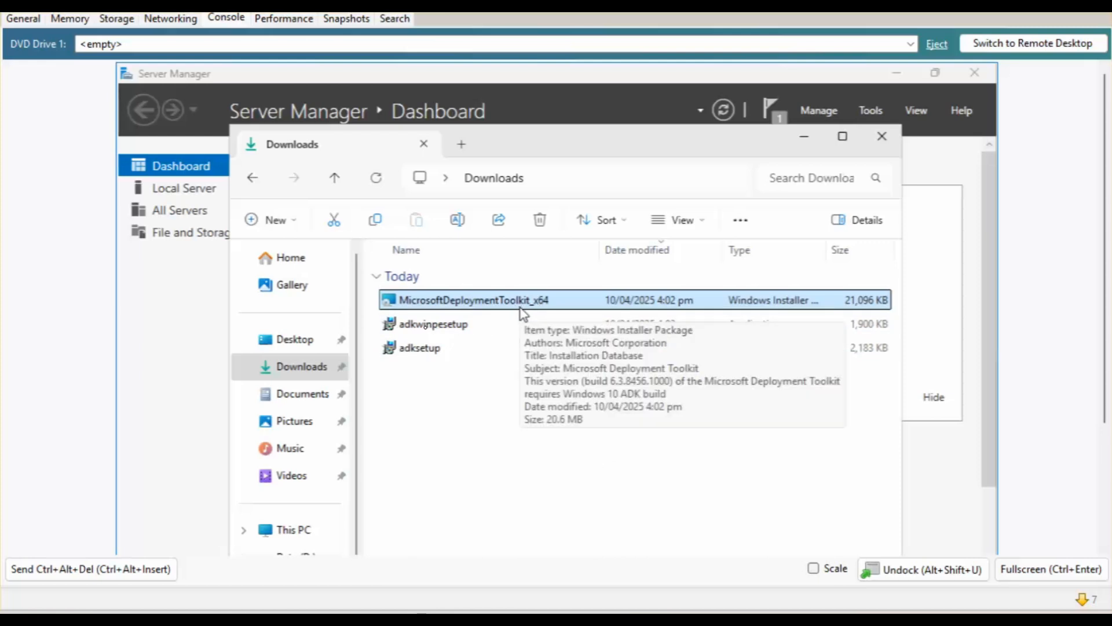
Install the Windows ADK at its default location with the license accepted, then close the finished setup.
double_click(421, 351)
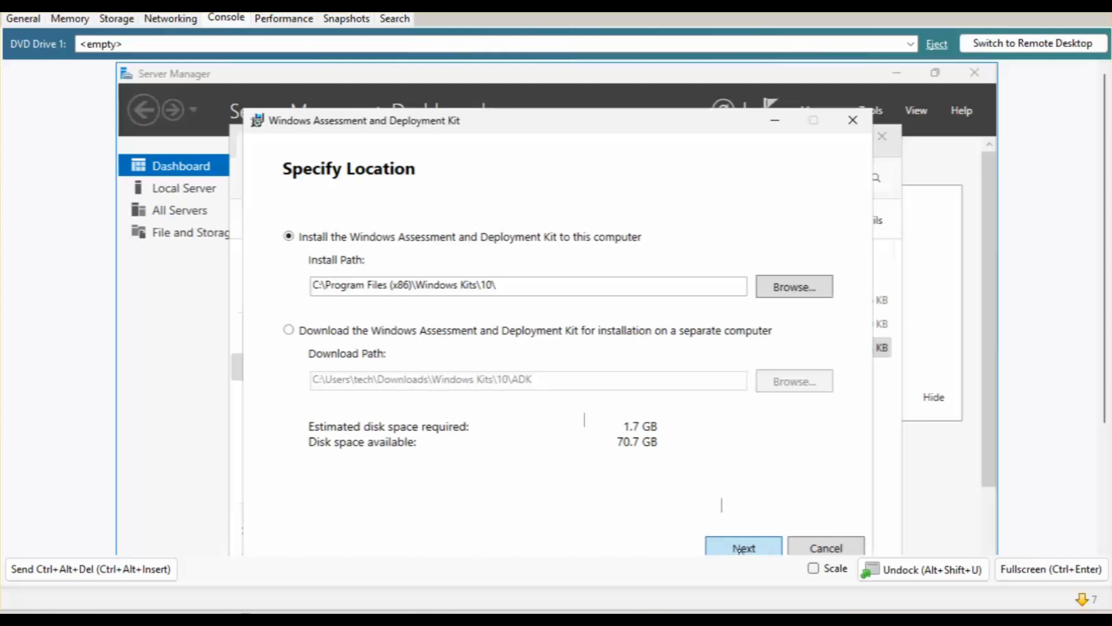
left_click(740, 549)
left_click(743, 548)
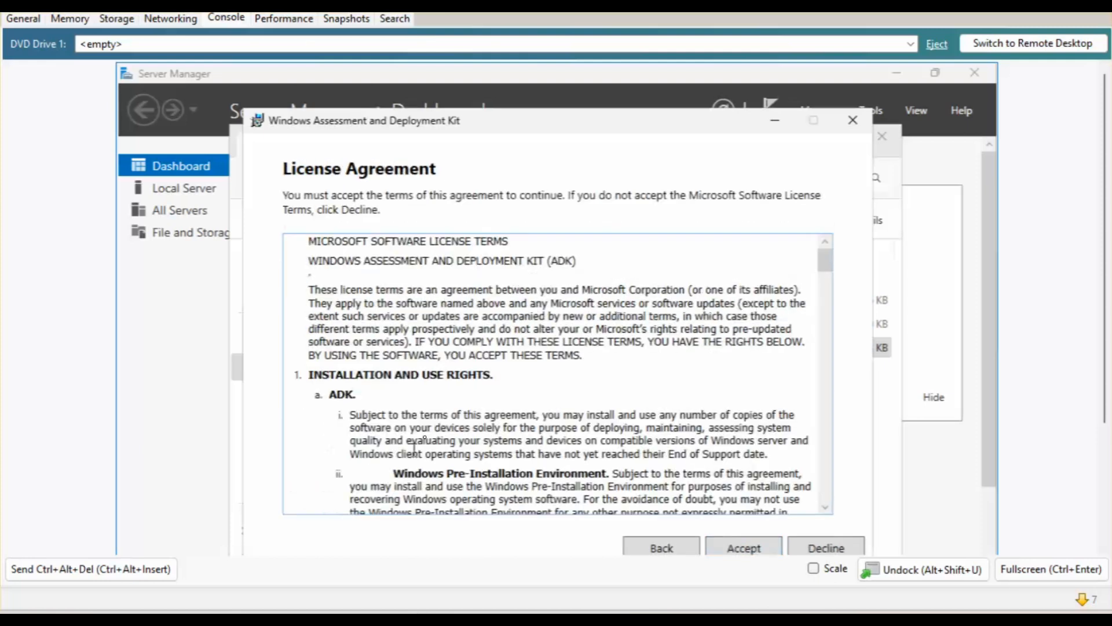
left_click(743, 548)
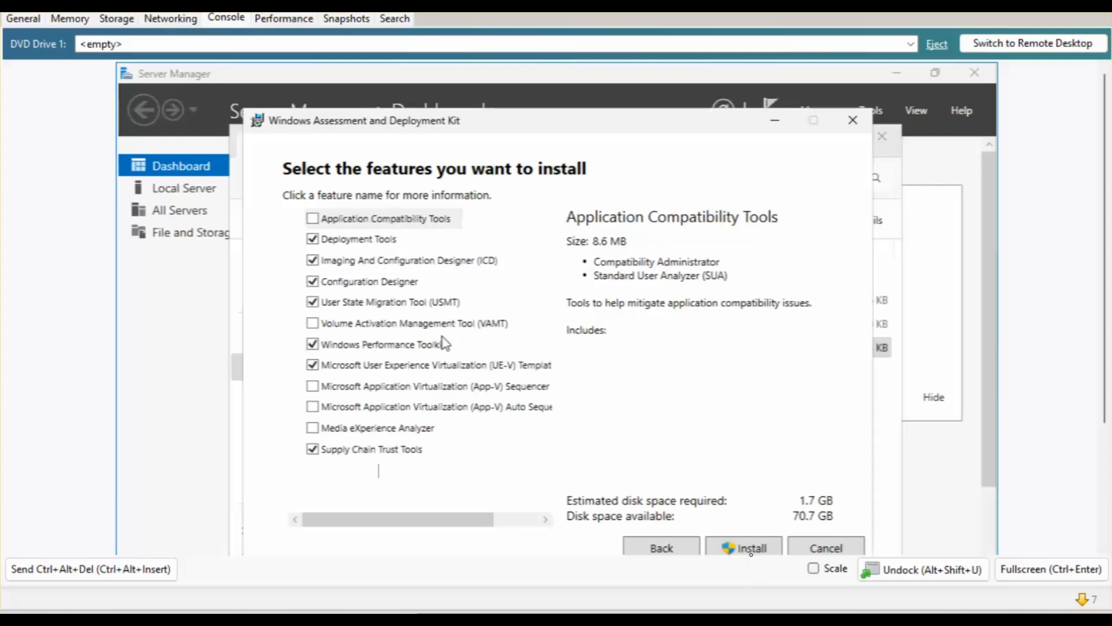
left_click(748, 548)
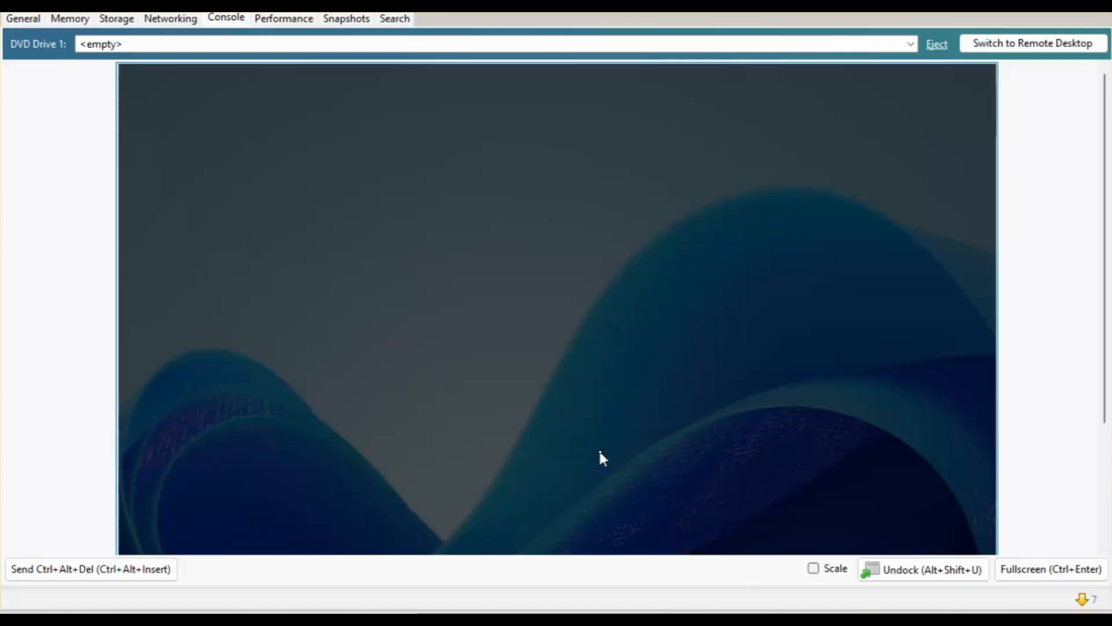
left_click(486, 526)
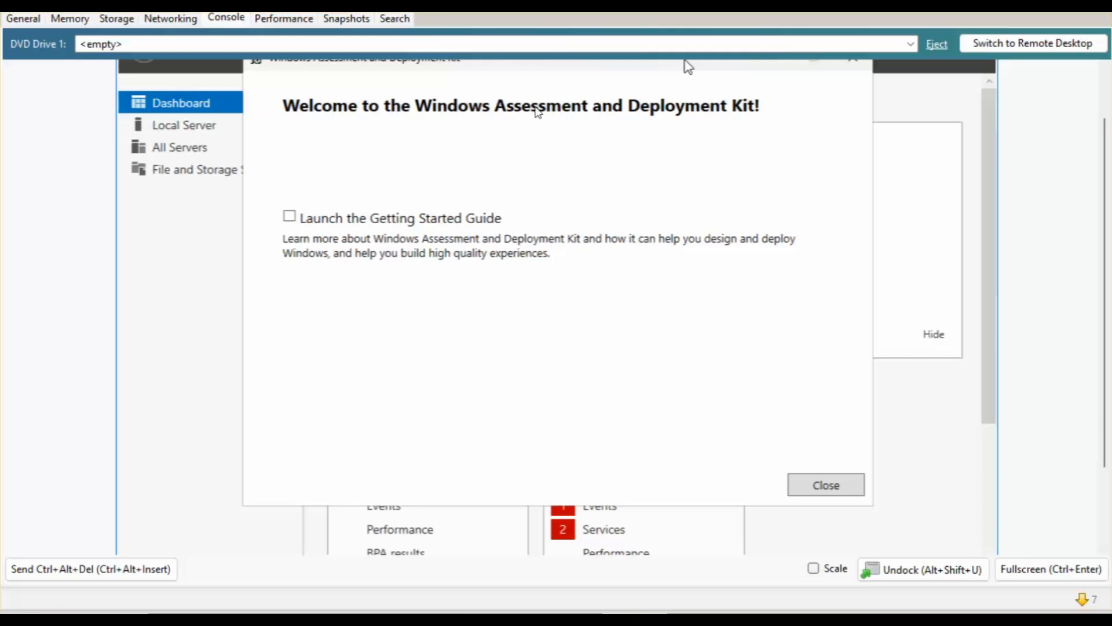
left_click(833, 488)
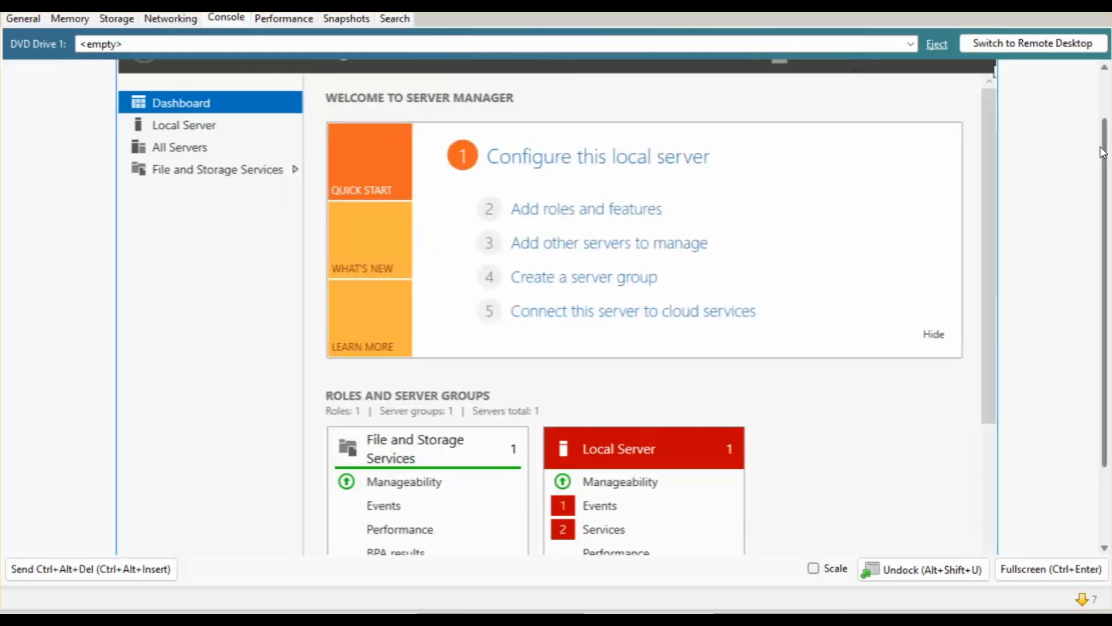
Run adkwinpesetup from Downloads and install the Windows PE add-ons to the default Windows Kits path.
scroll(1100, 149, "down", 3)
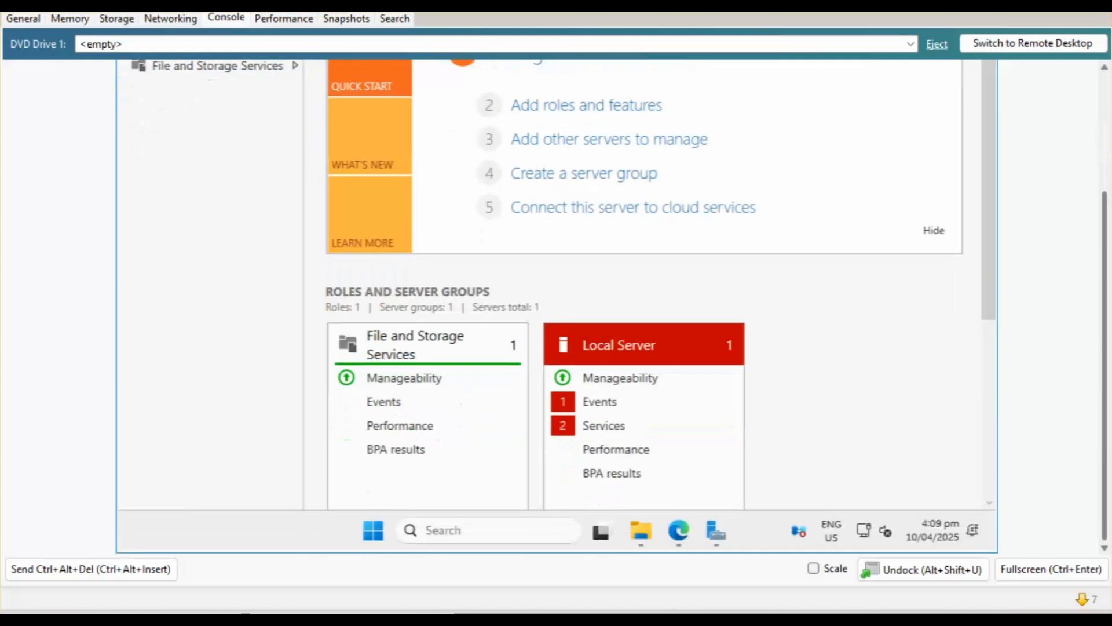
left_click(645, 534)
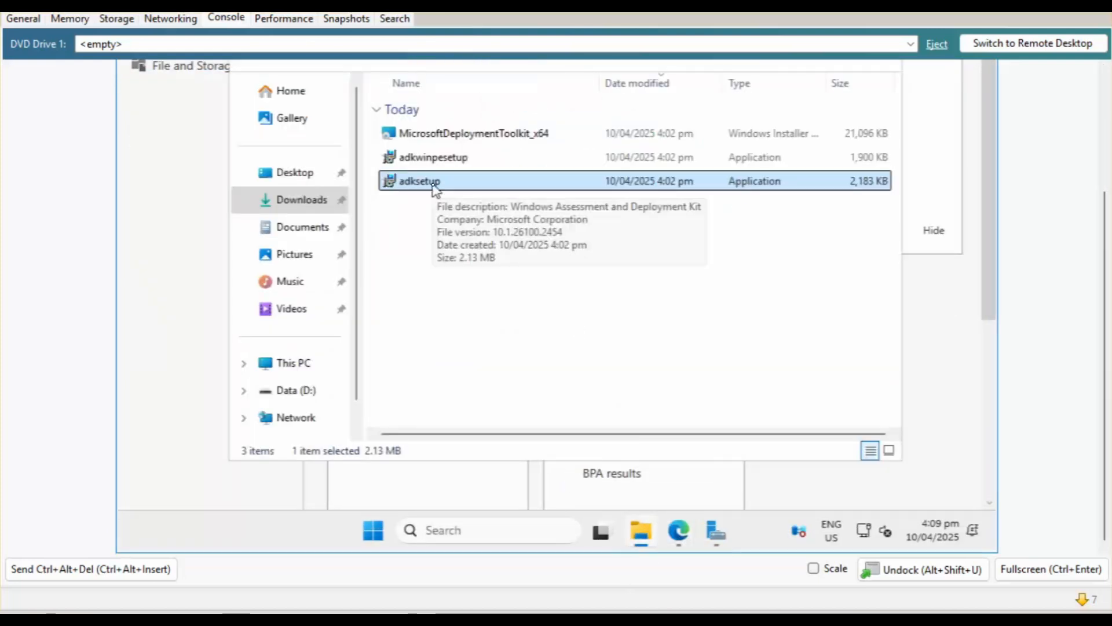
double_click(459, 165)
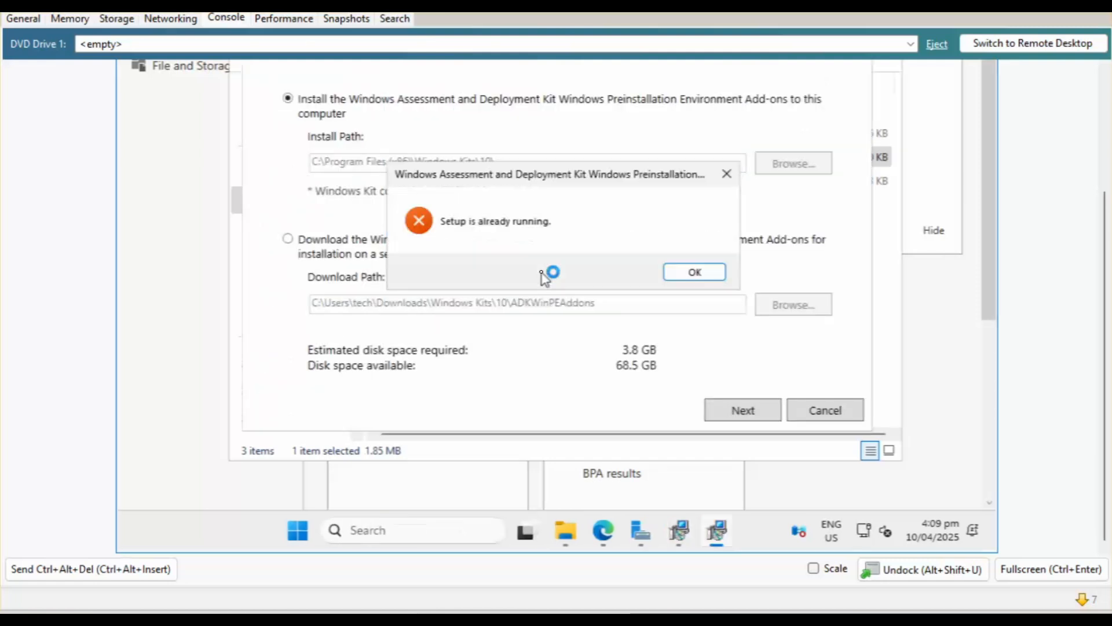
left_click(706, 272)
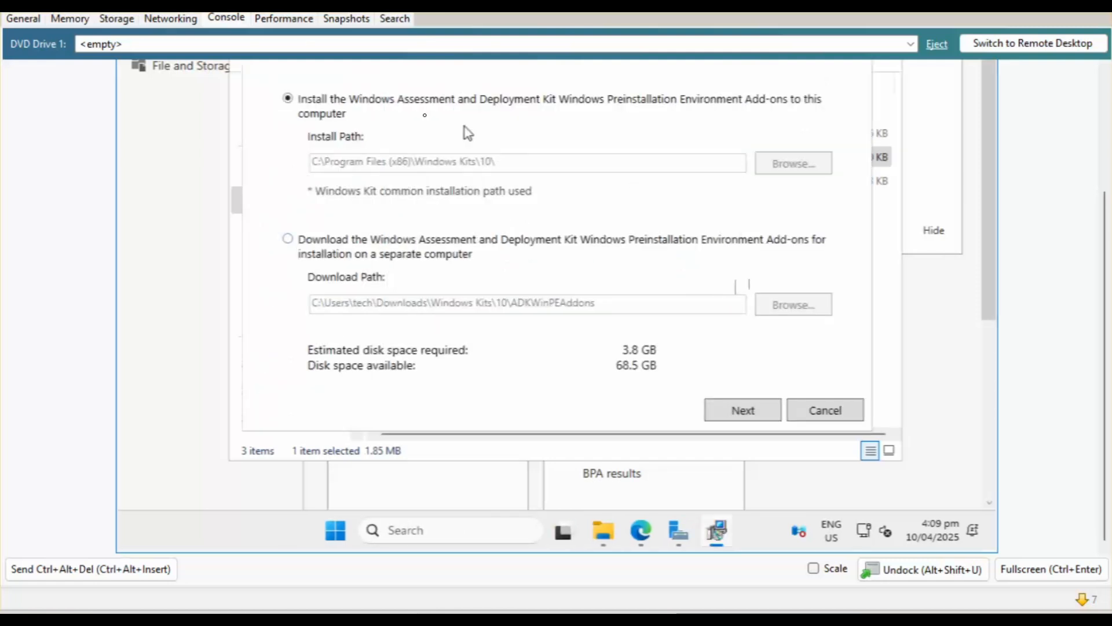
left_click(733, 407)
left_click(735, 414)
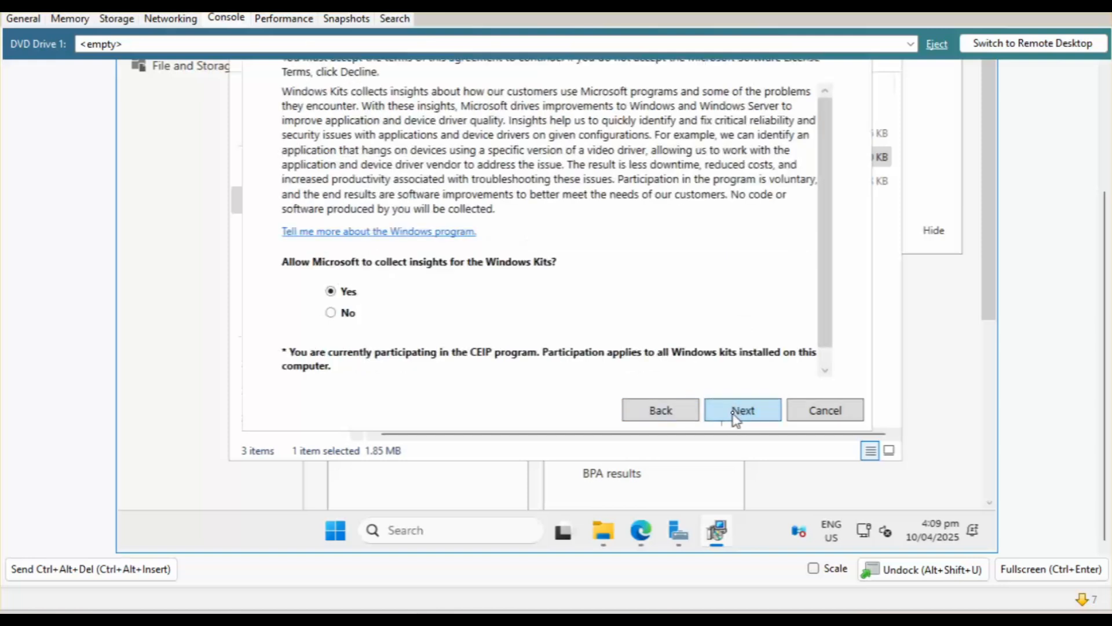
left_click(736, 415)
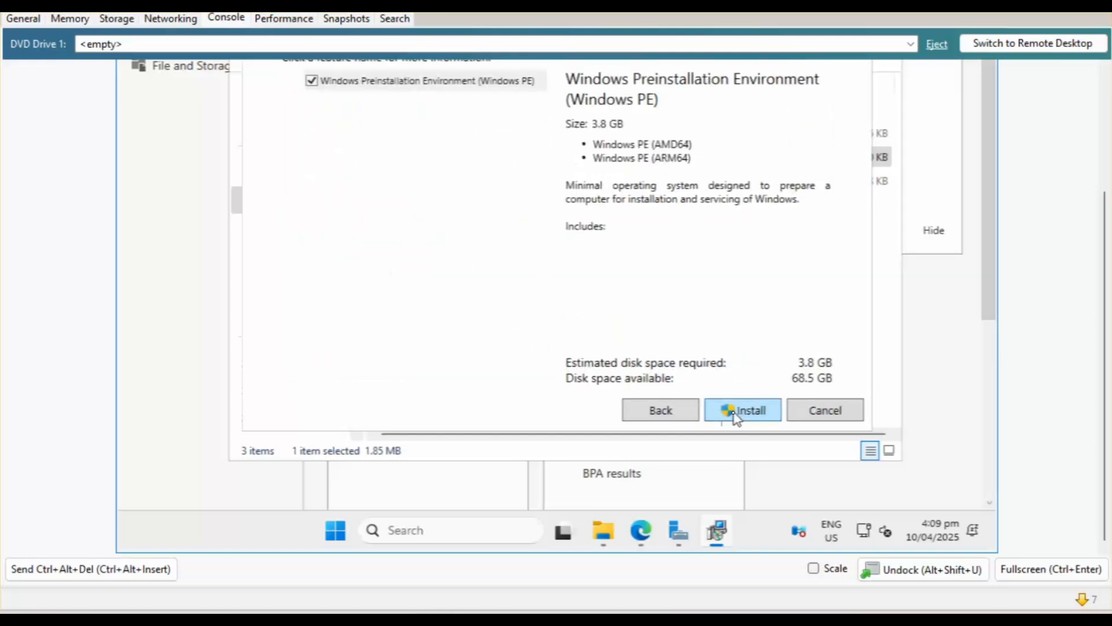
scroll(1106, 220, "up", 1)
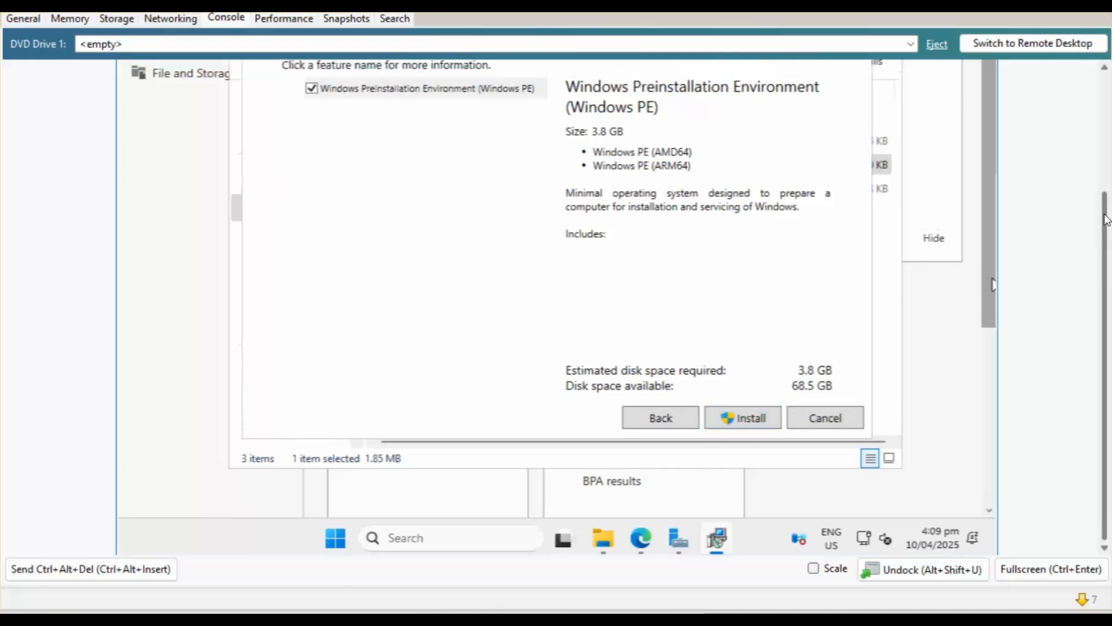
scroll(1106, 219, "up", 3)
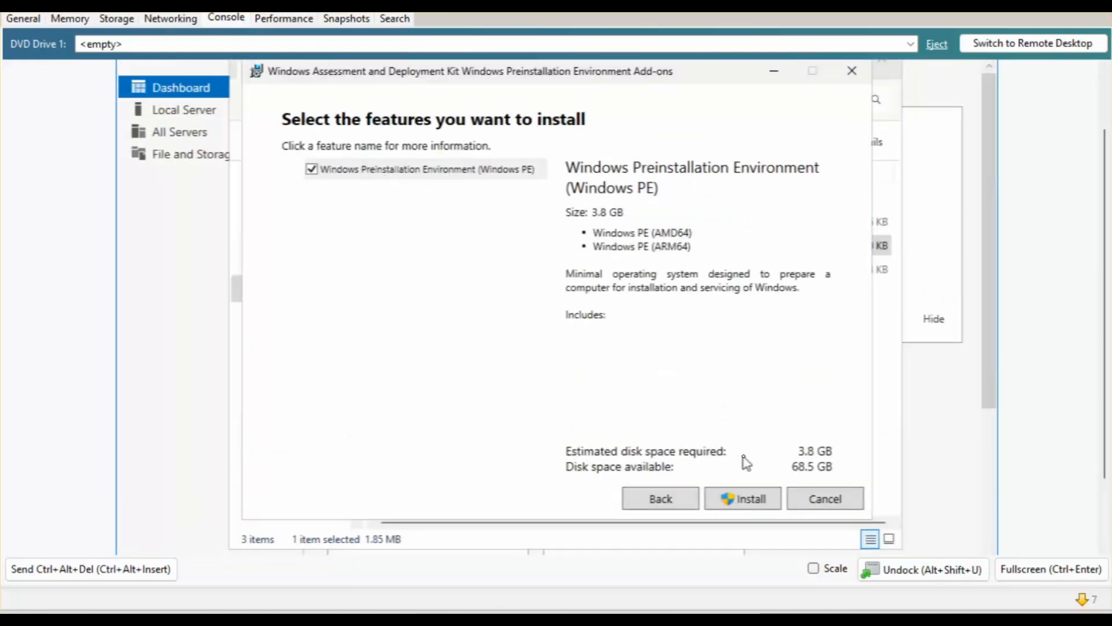
left_click(745, 501)
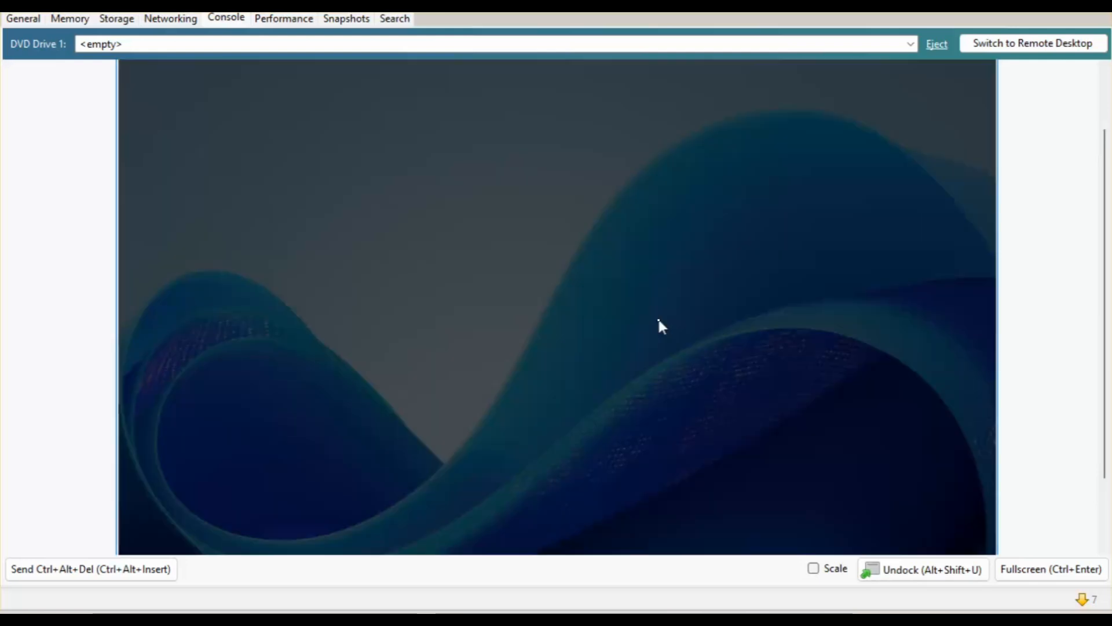
left_click(489, 452)
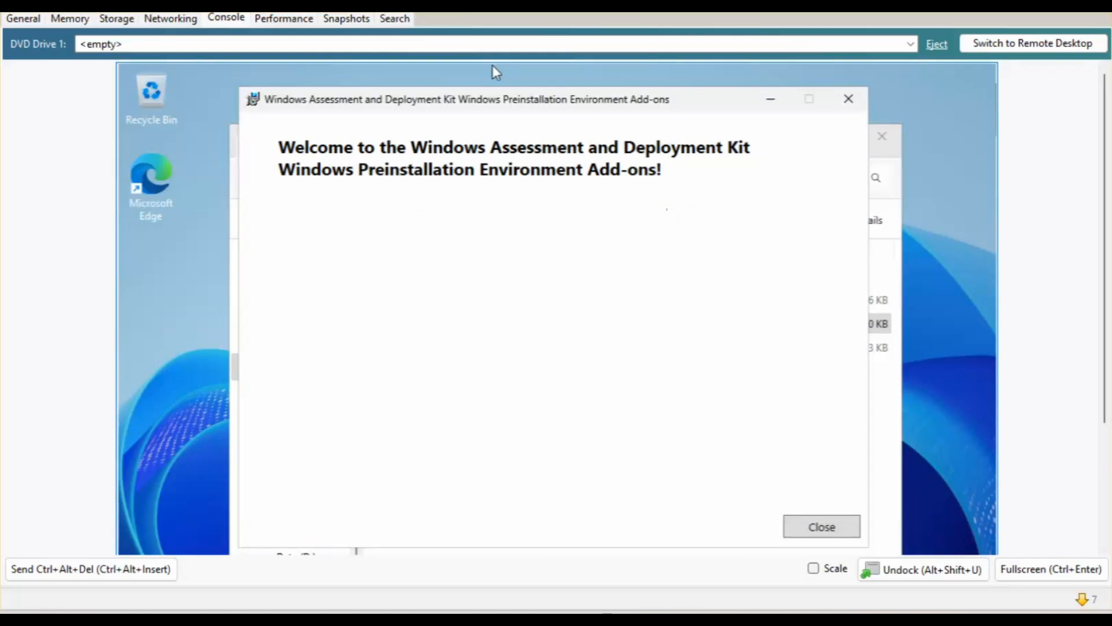
Close the finished WinPE add-ons setup and the Downloads folder window.
left_click(824, 527)
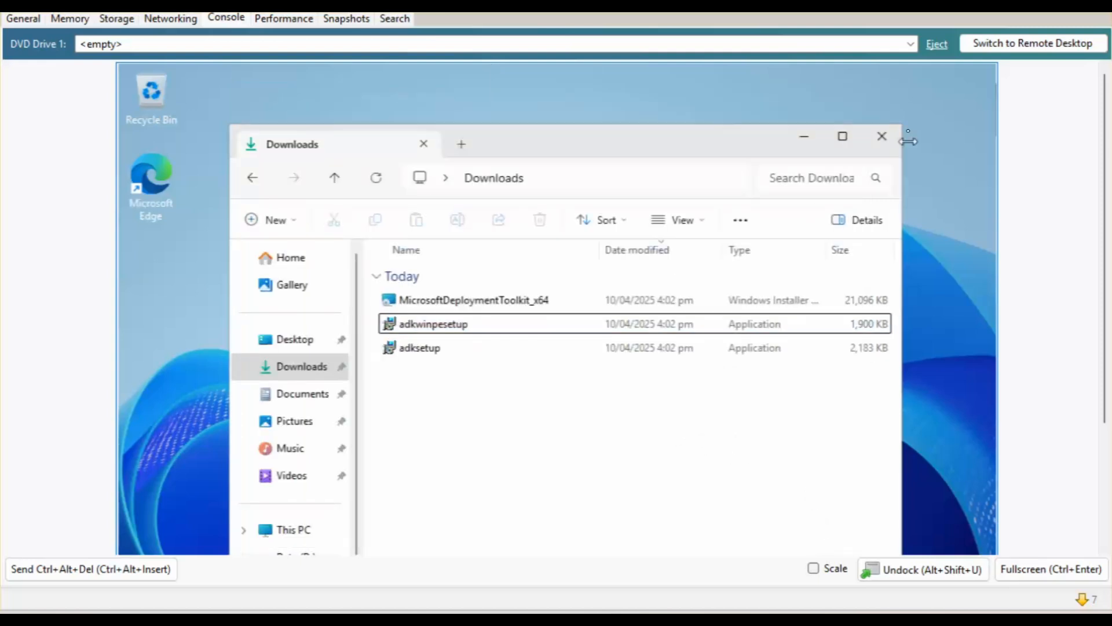
left_click(882, 136)
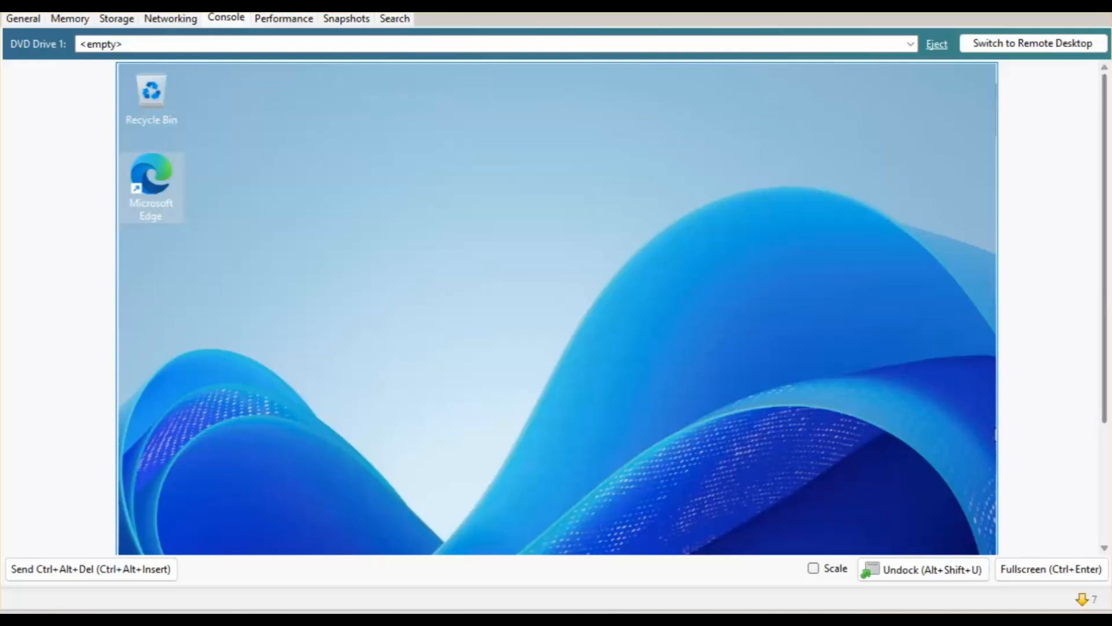
left_click_drag(1106, 297, 1087, 456)
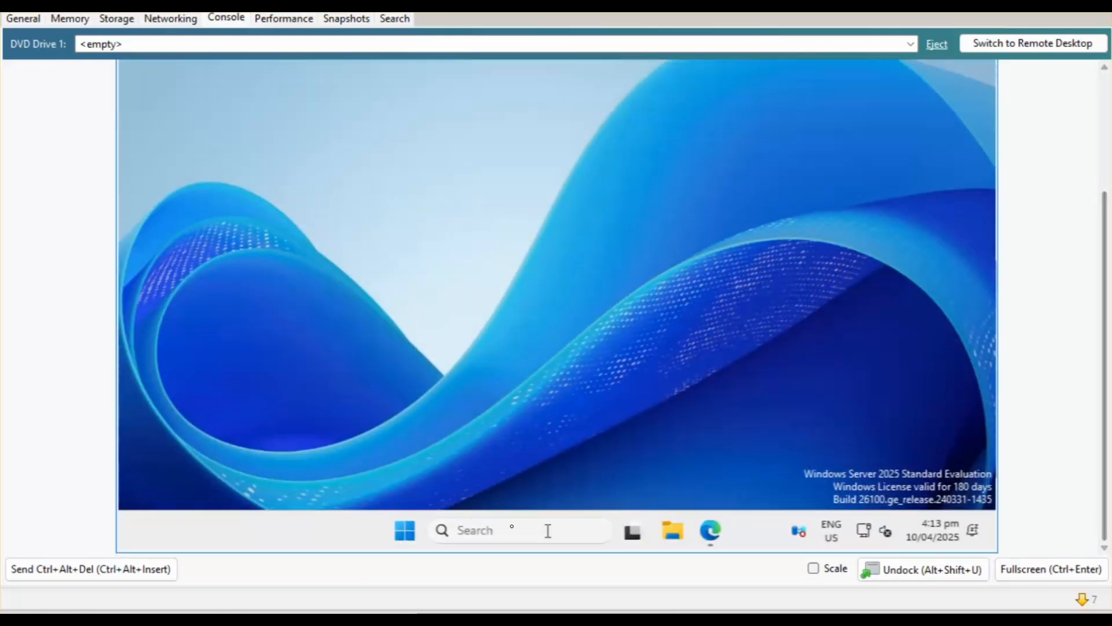
Launch Windows Deployment Services from Server Manager's Tools menu and maximize its window.
left_click(412, 539)
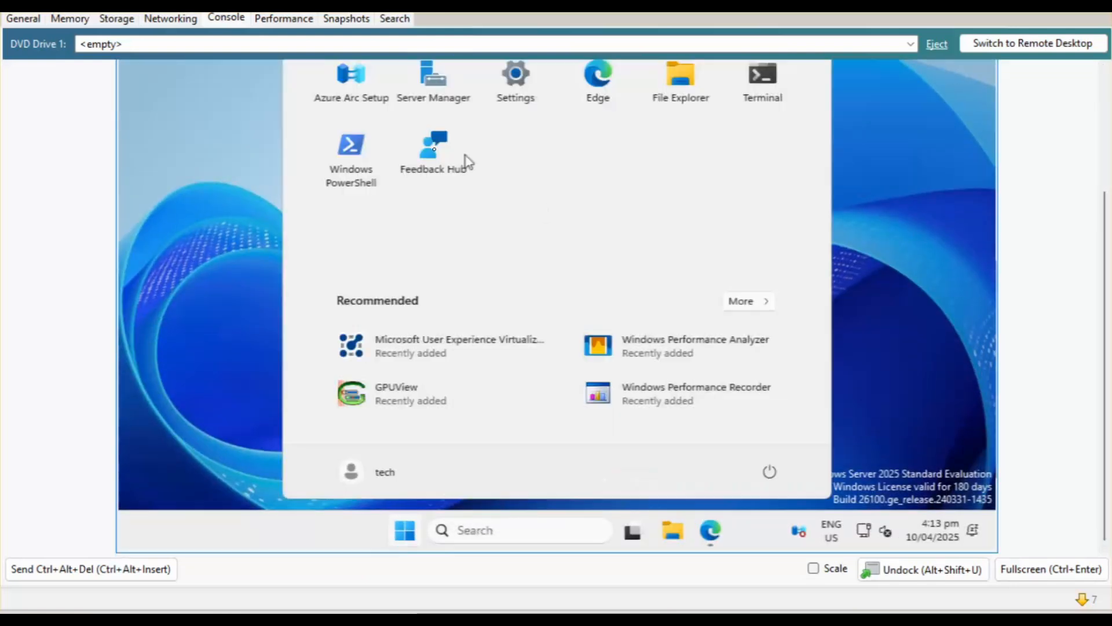
left_click(455, 87)
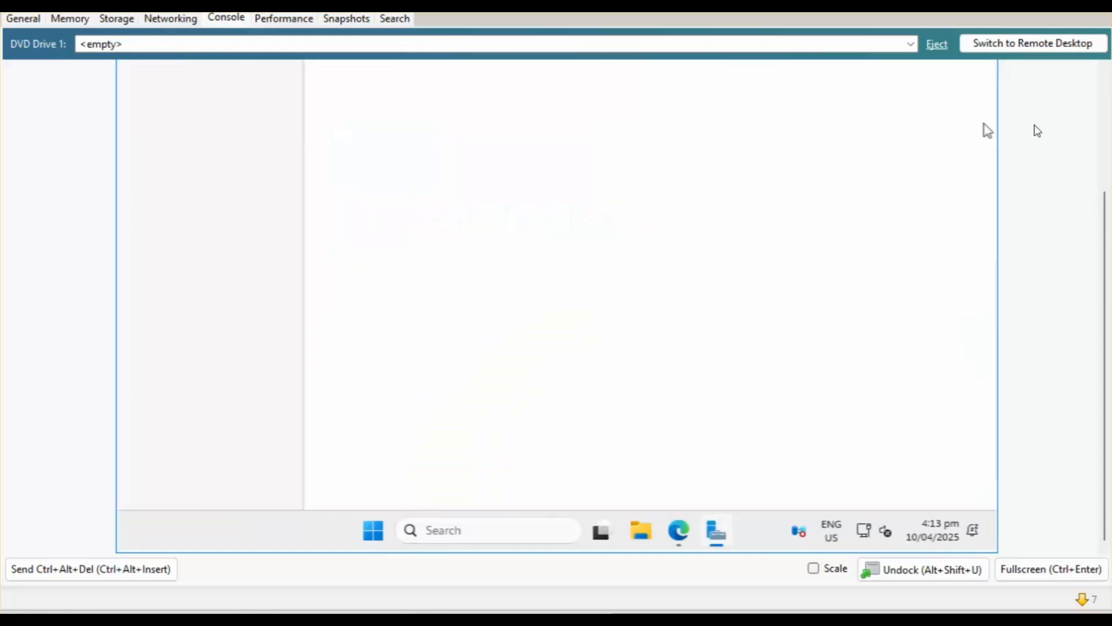
left_click(1106, 112)
left_click(880, 110)
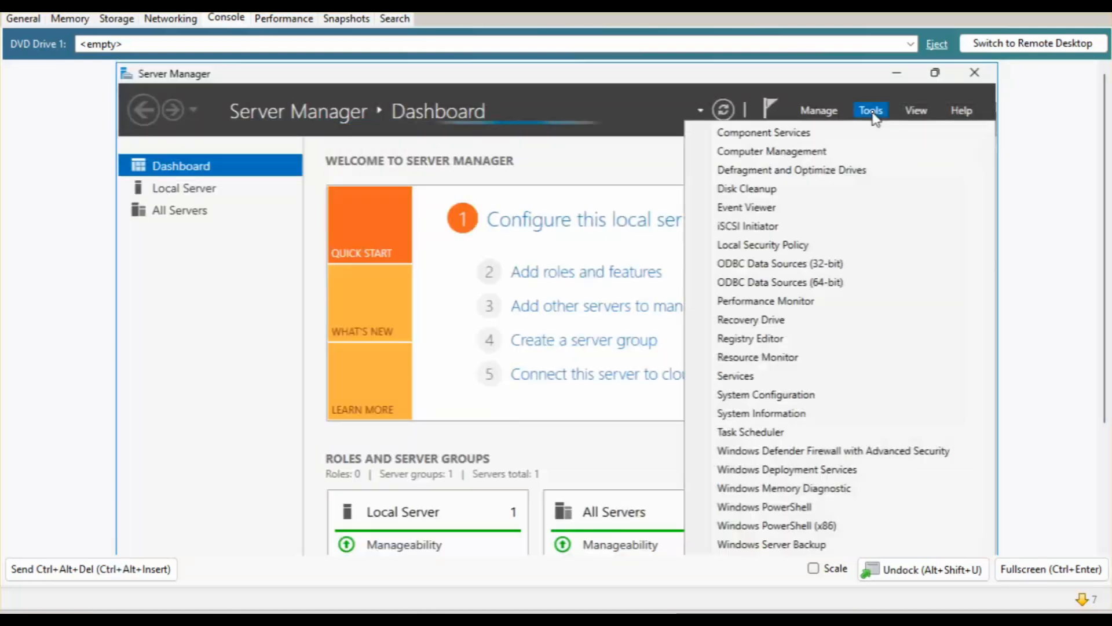
left_click(792, 470)
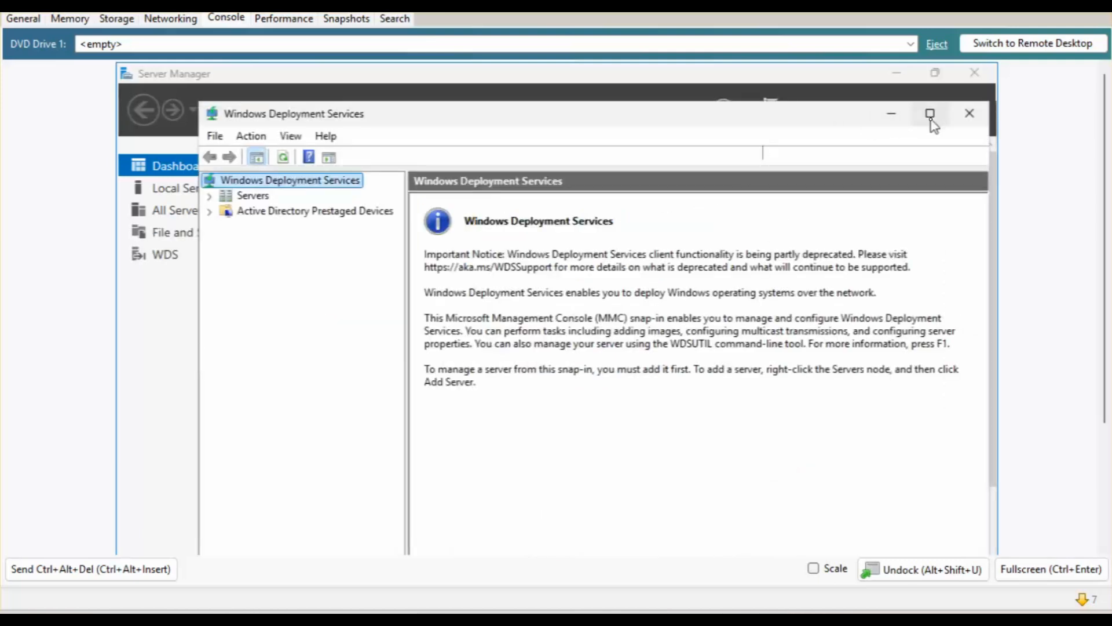
left_click(930, 115)
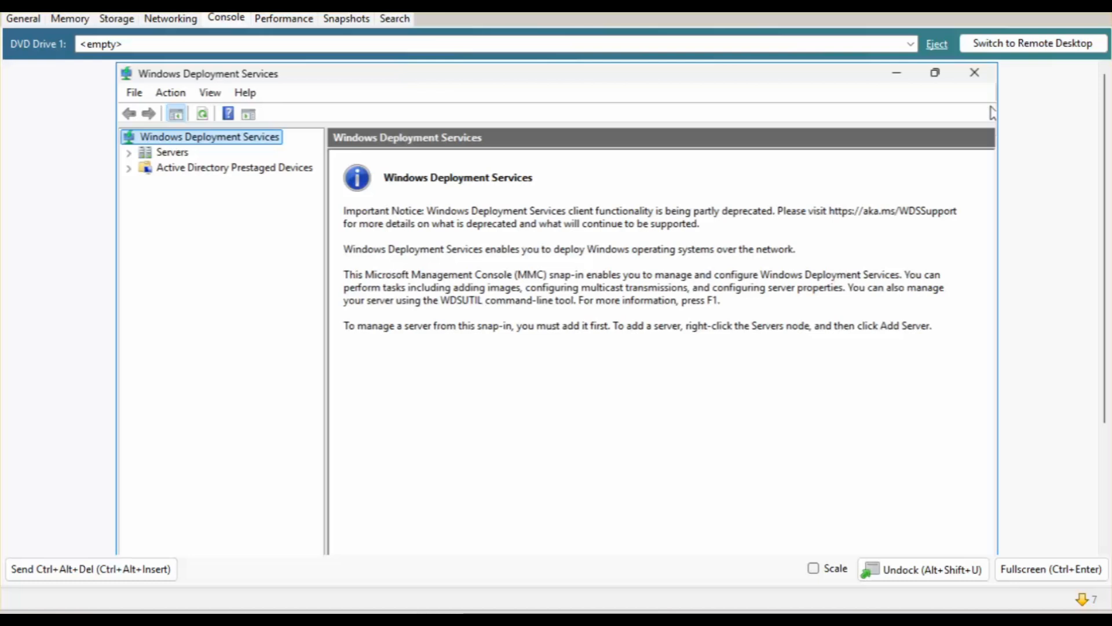
Show the Servers node and bring up the actions for its single server.
left_click(218, 172)
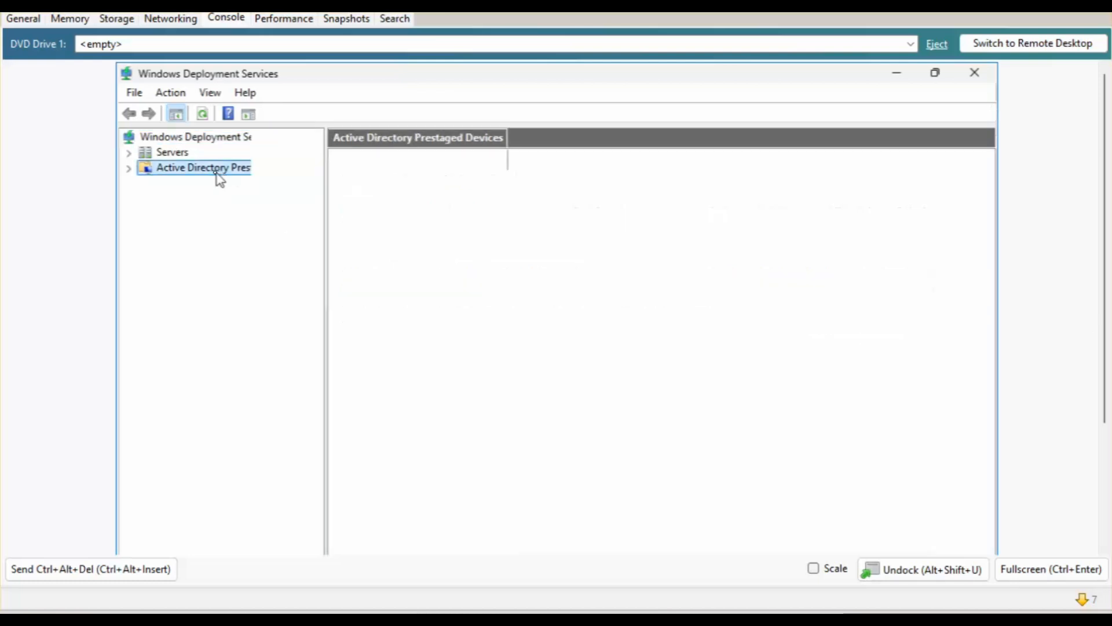
left_click(185, 155)
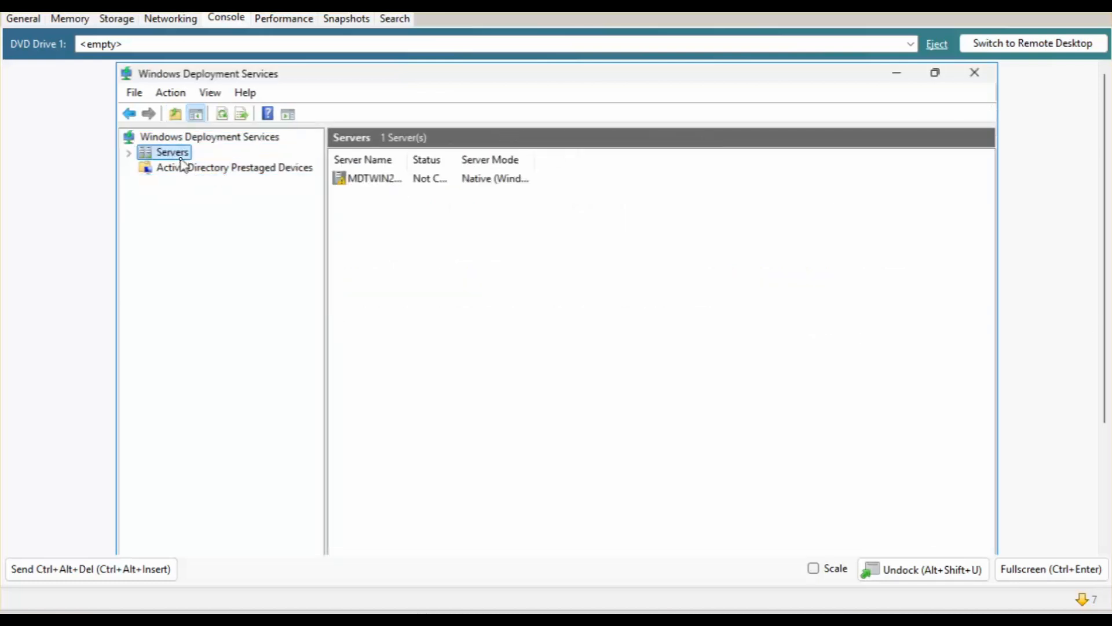
right_click(387, 184)
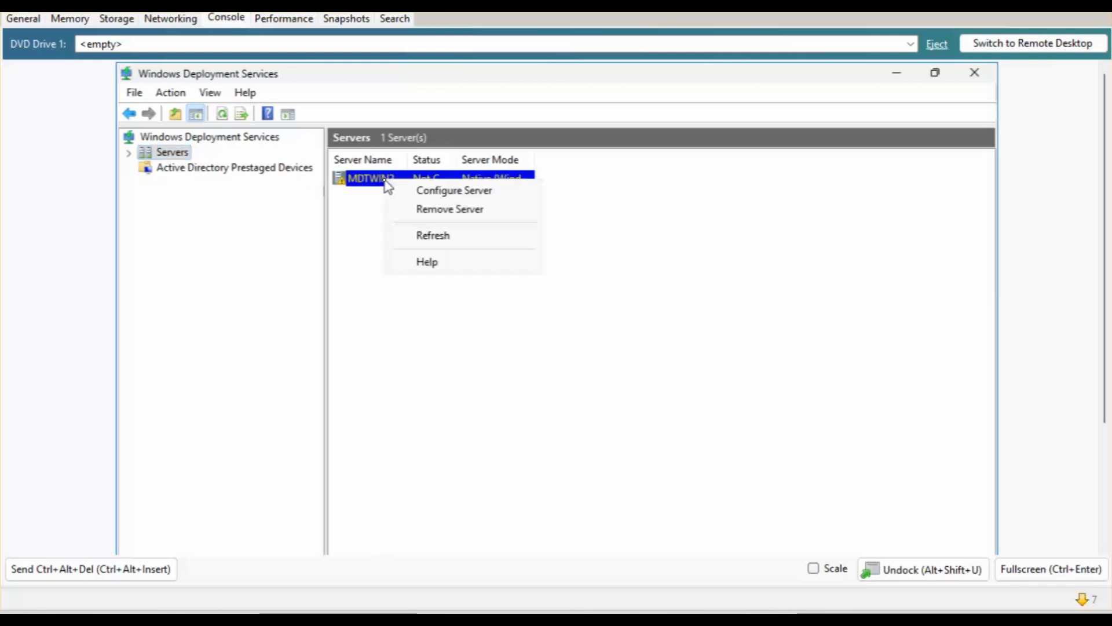
Configure the WDS server: Active Directory integrated, C:\RemoteInstall folder, respond to all clients, no images added now.
left_click(440, 193)
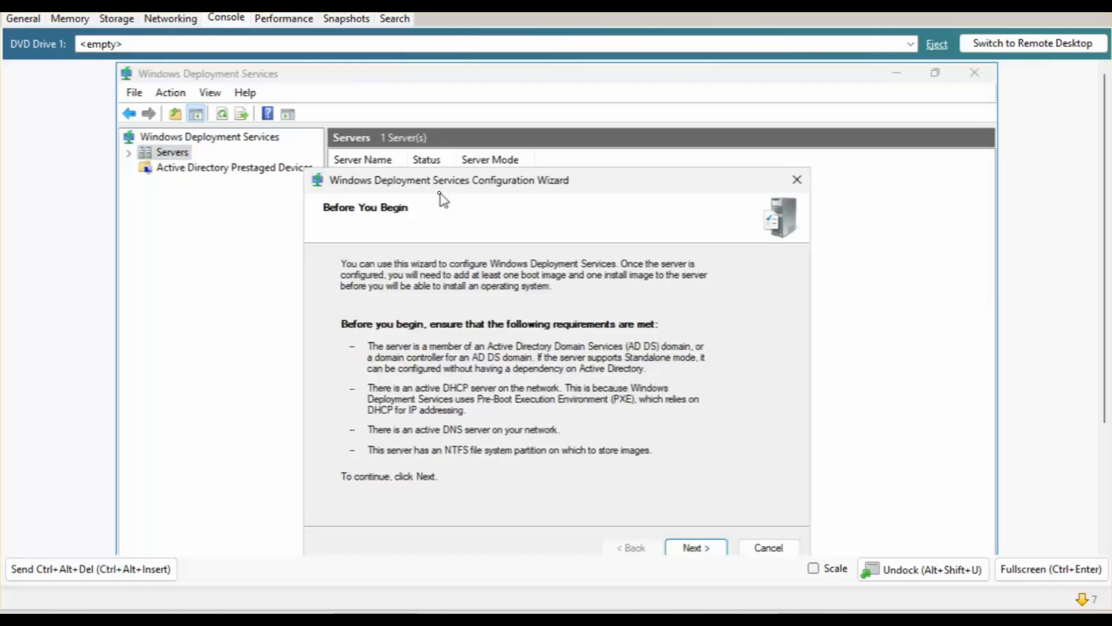
left_click(691, 548)
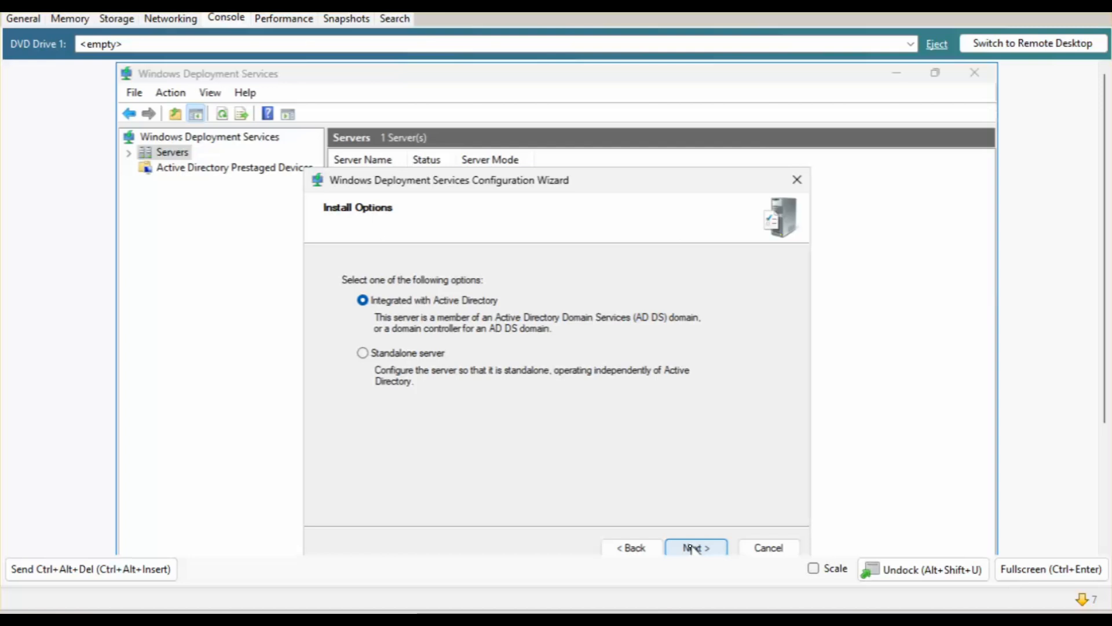
left_click(691, 547)
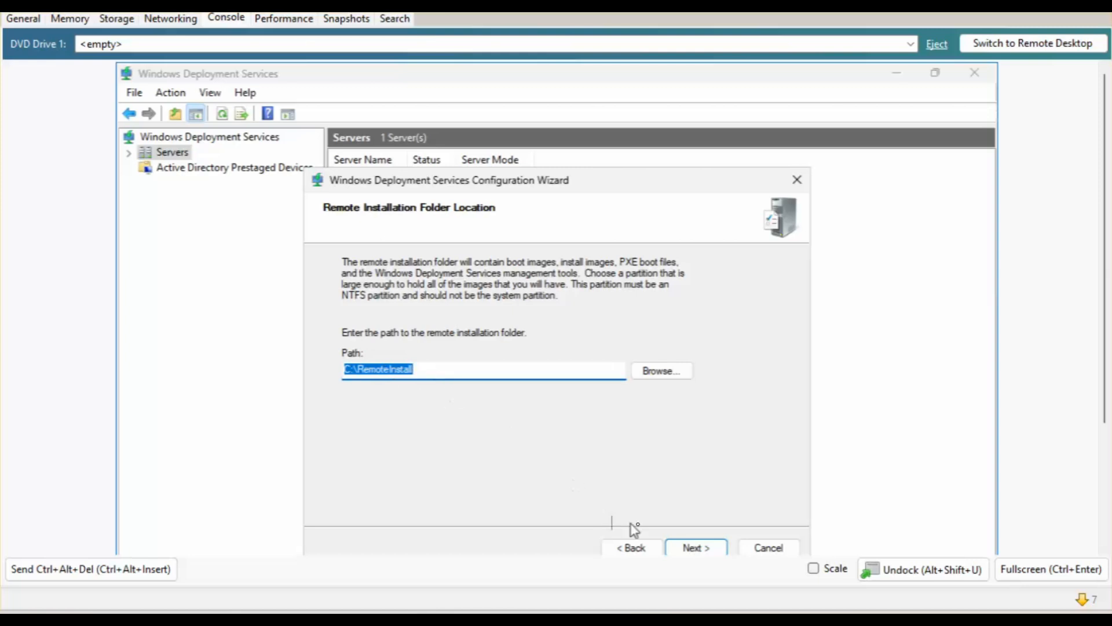
left_click(697, 548)
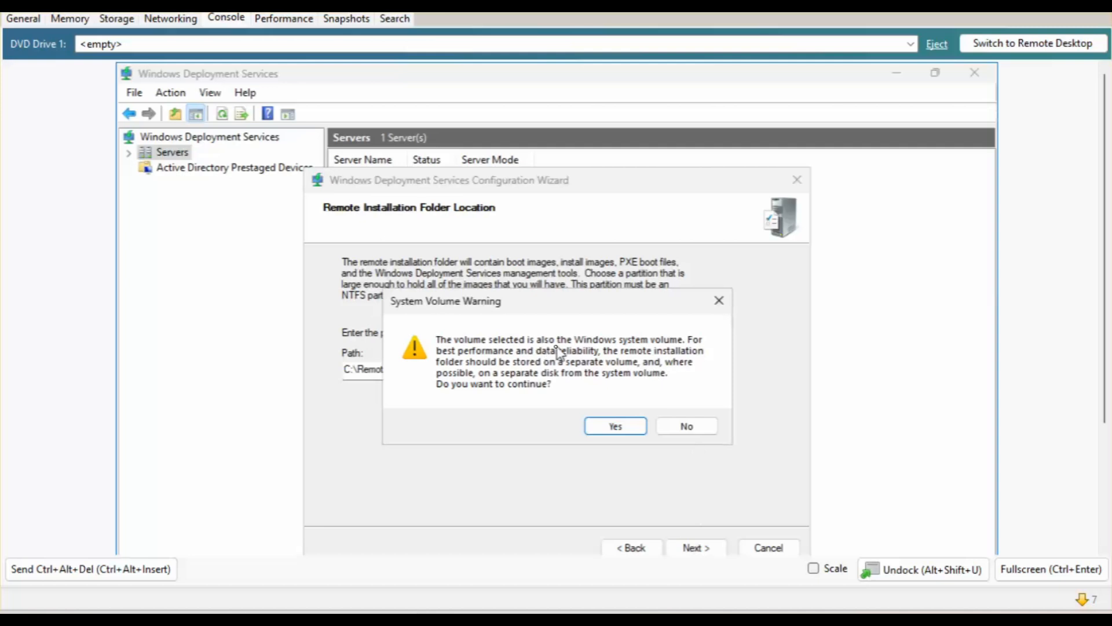
left_click(613, 426)
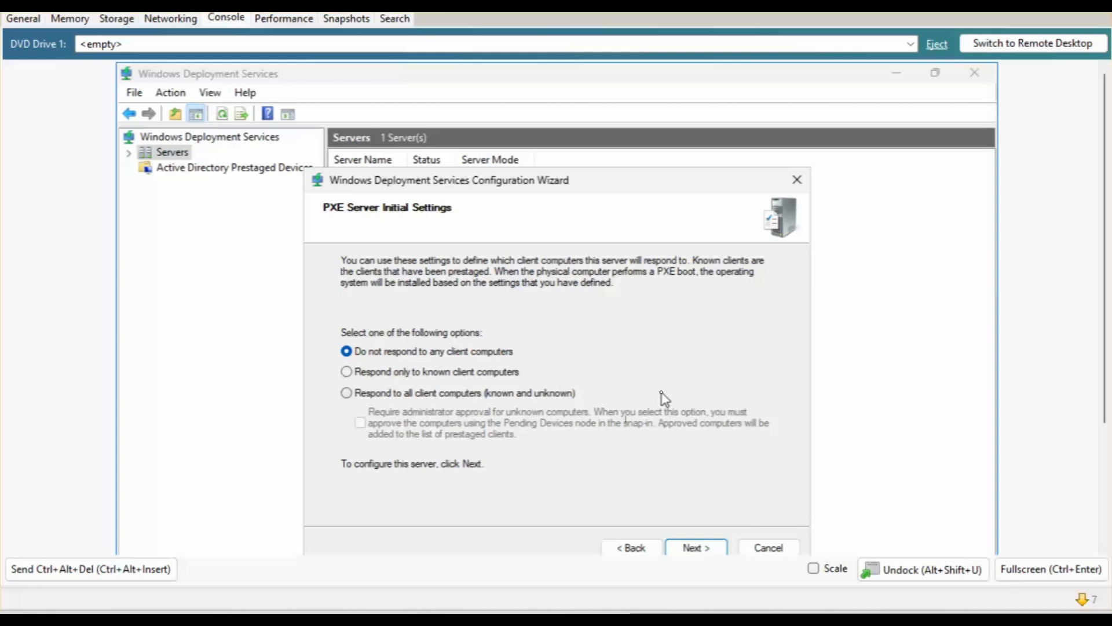
left_click(482, 394)
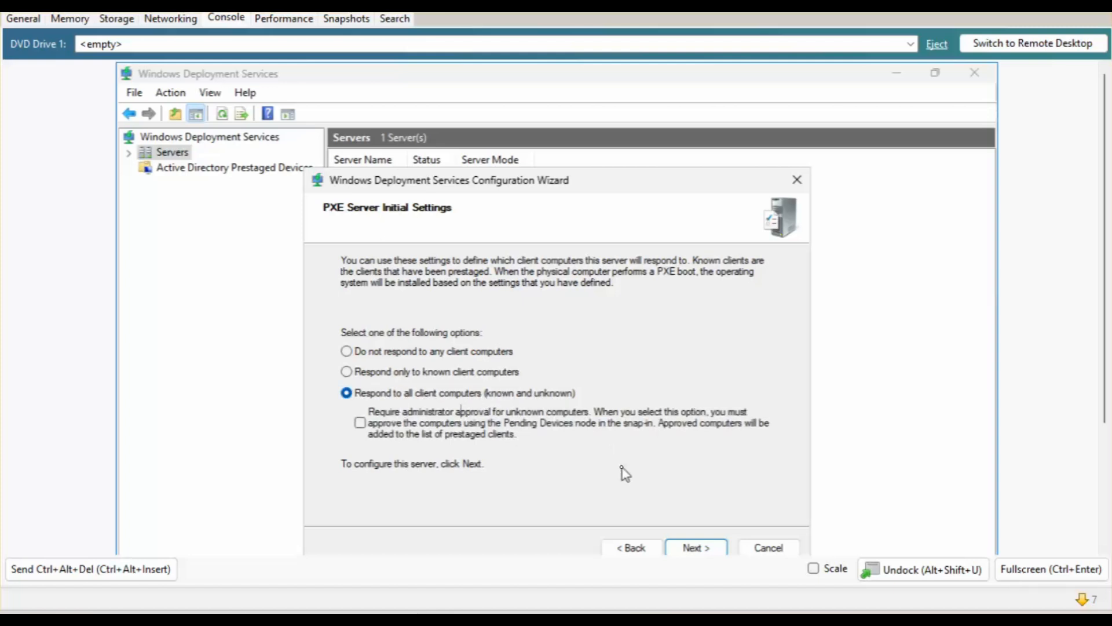
left_click(689, 547)
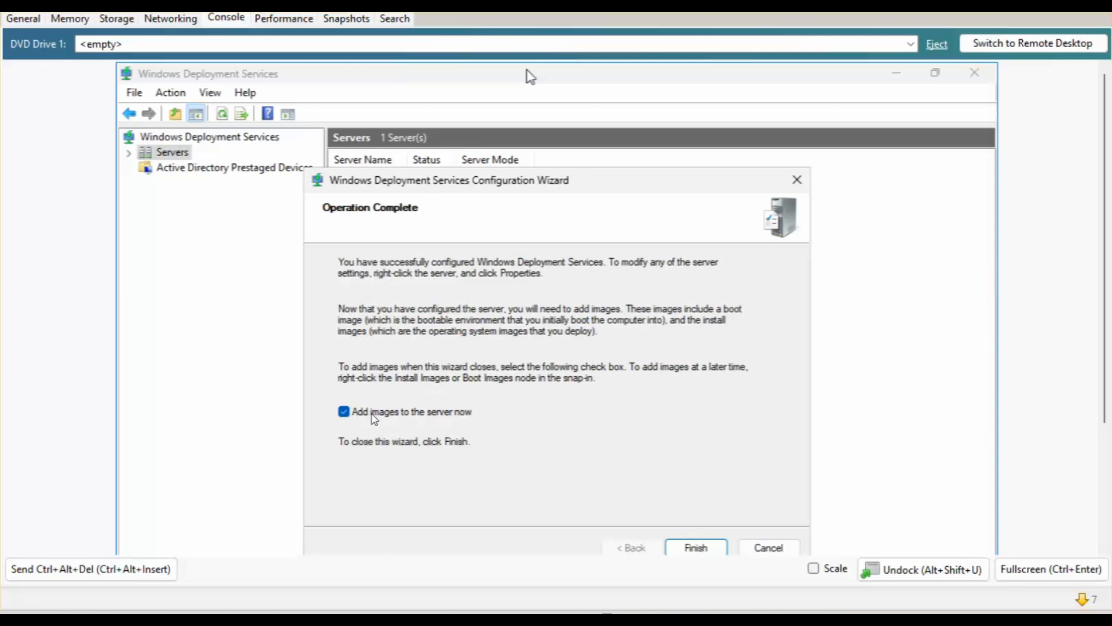
left_click(371, 415)
Finish the wizard, confirm MDTWIN2025's Boot Images node holds 0 images, and minimize the console.
left_click(714, 548)
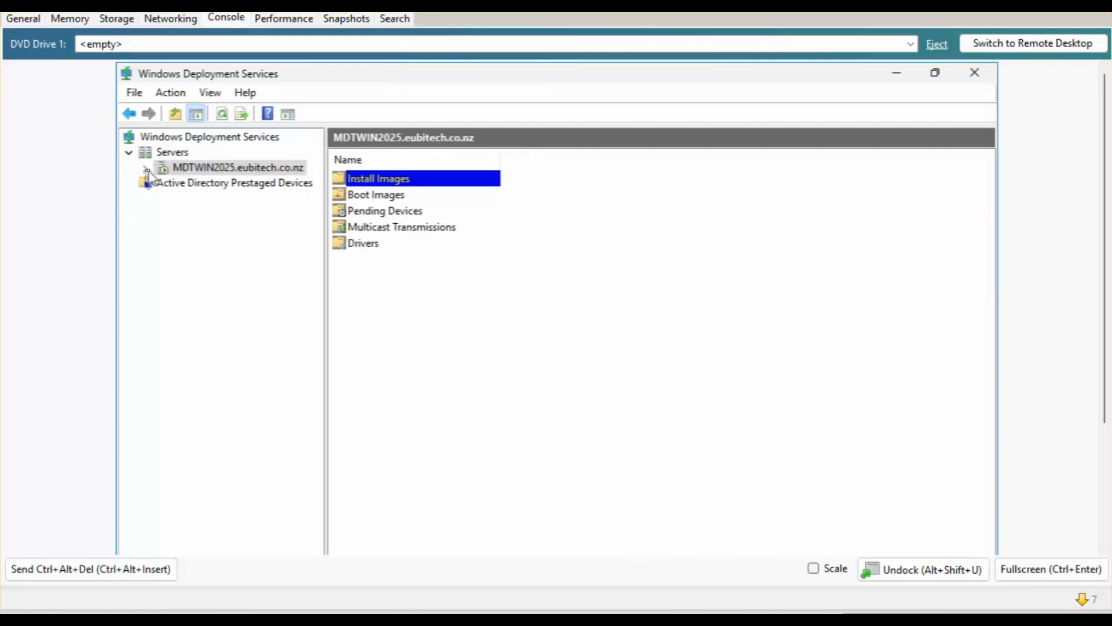
left_click(155, 169)
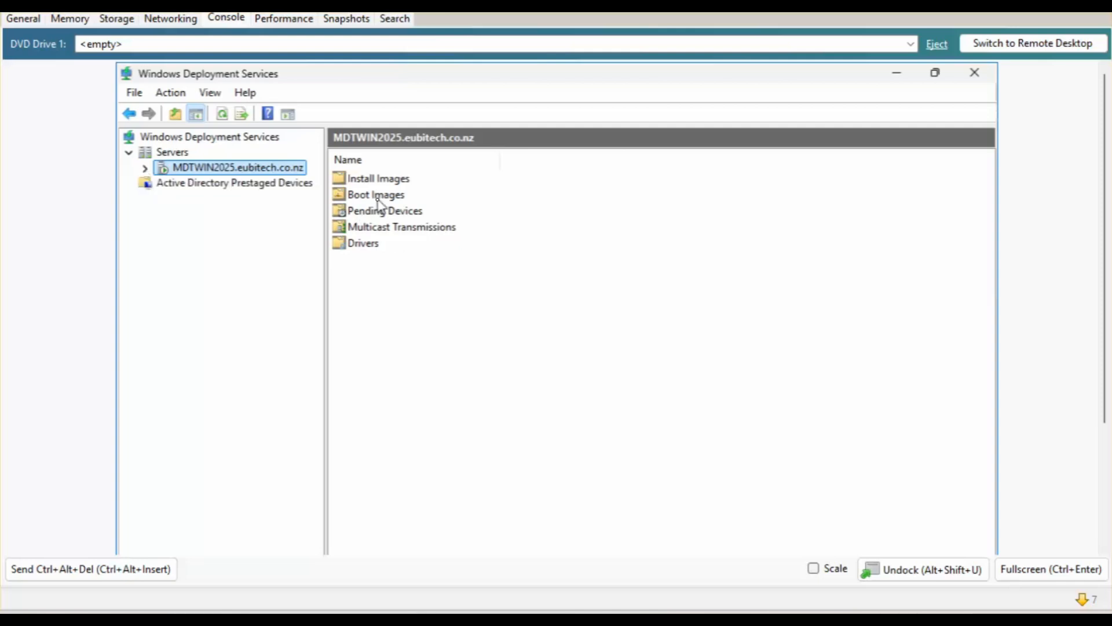
left_click(145, 168)
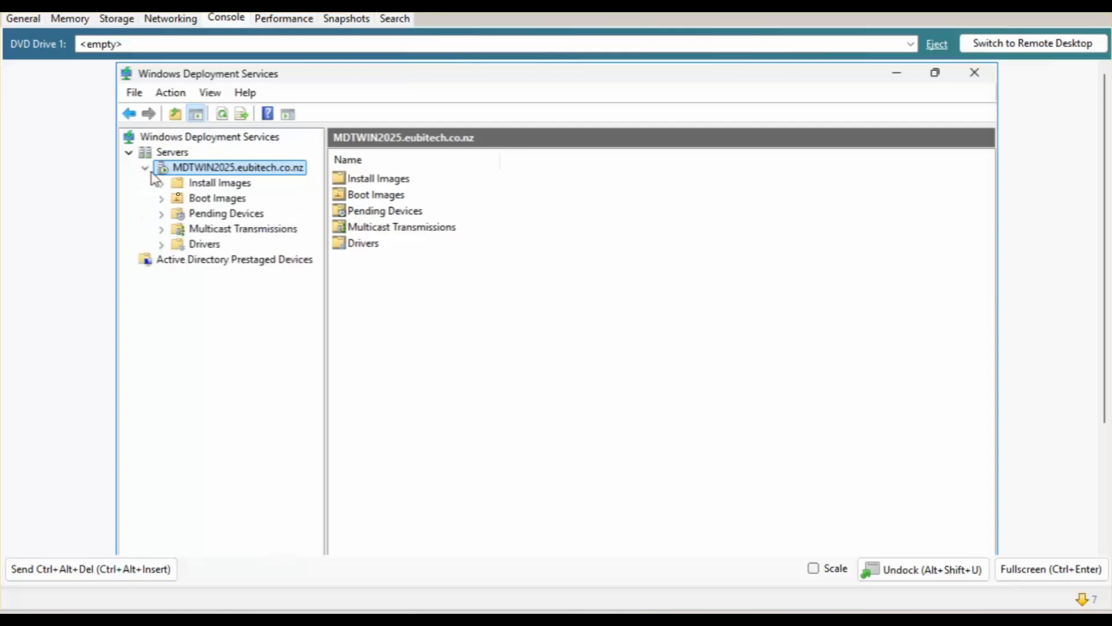
left_click(232, 199)
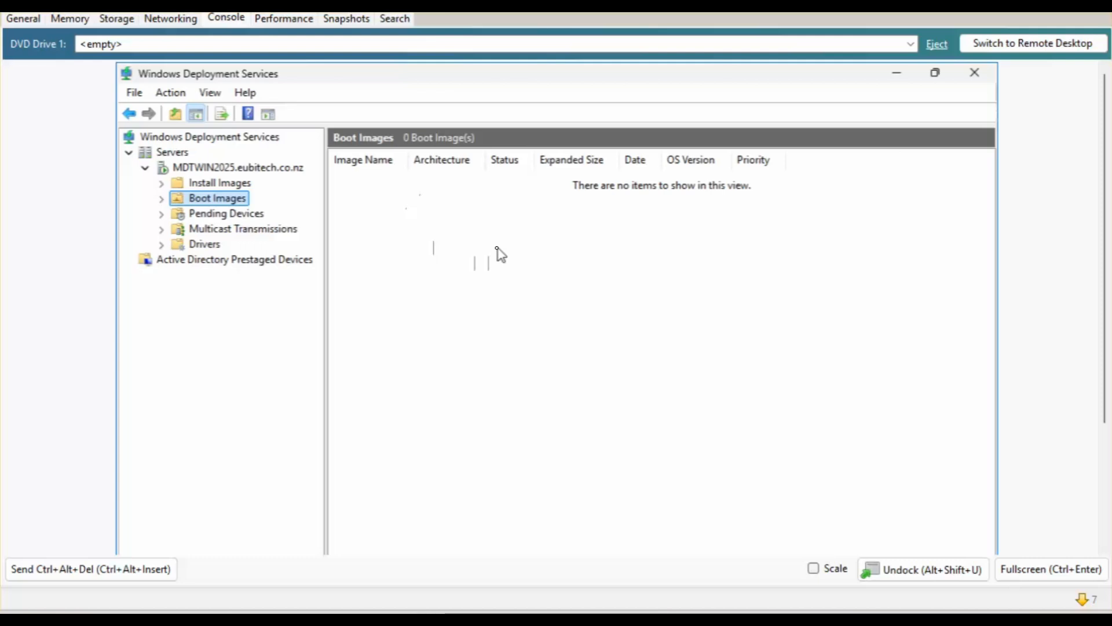
left_click(889, 77)
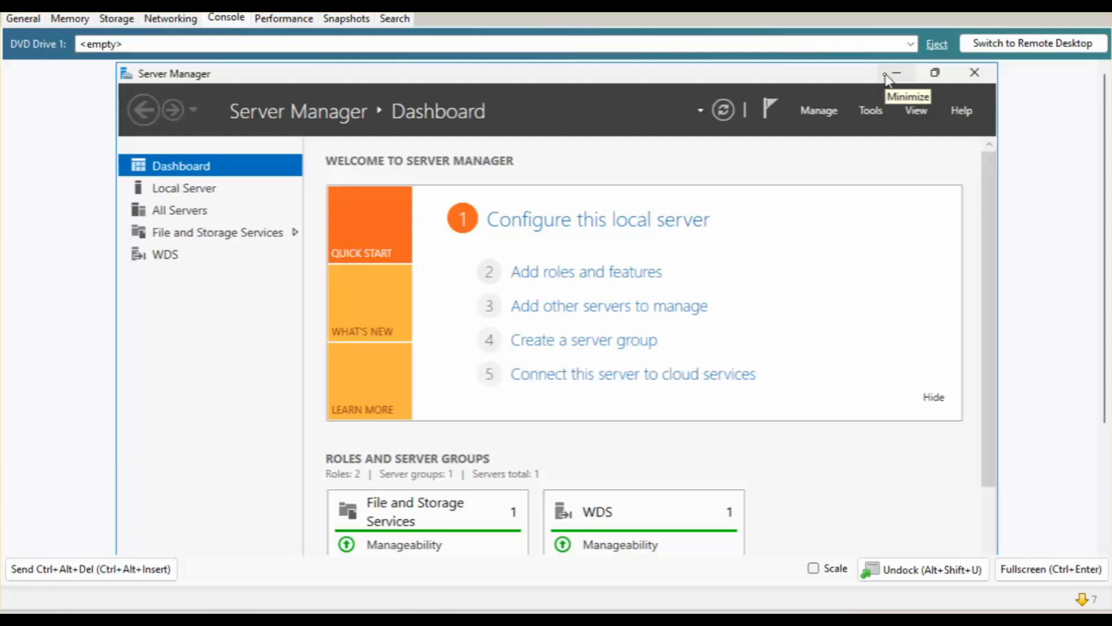
Close Server Manager and launch Deployment Workbench from the Start menu's recently added apps.
left_click(973, 74)
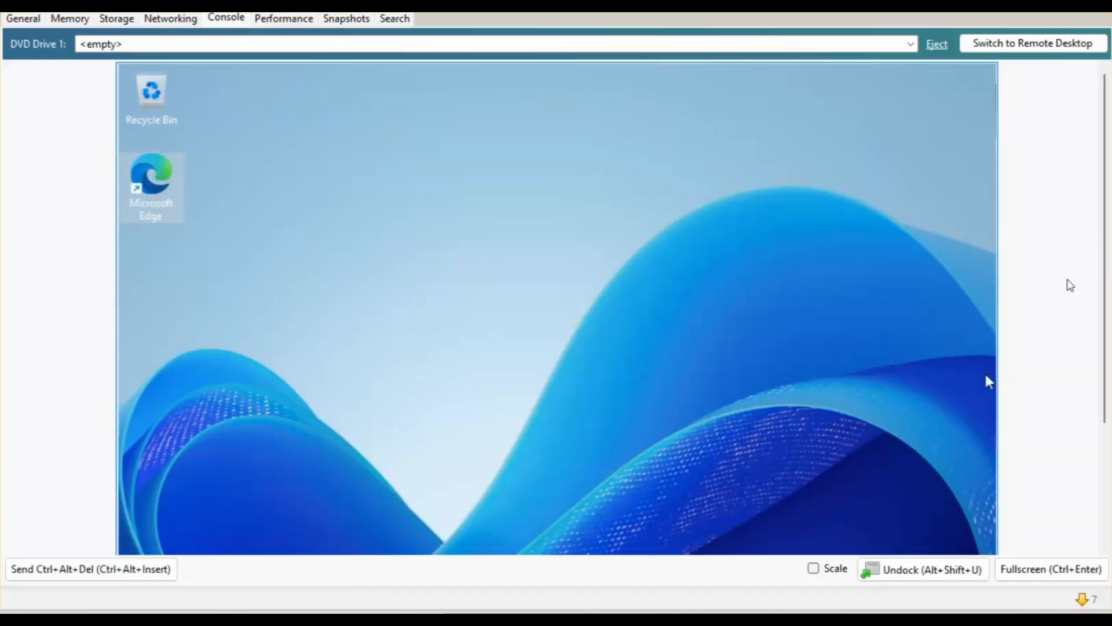
left_click_drag(1105, 263, 1100, 333)
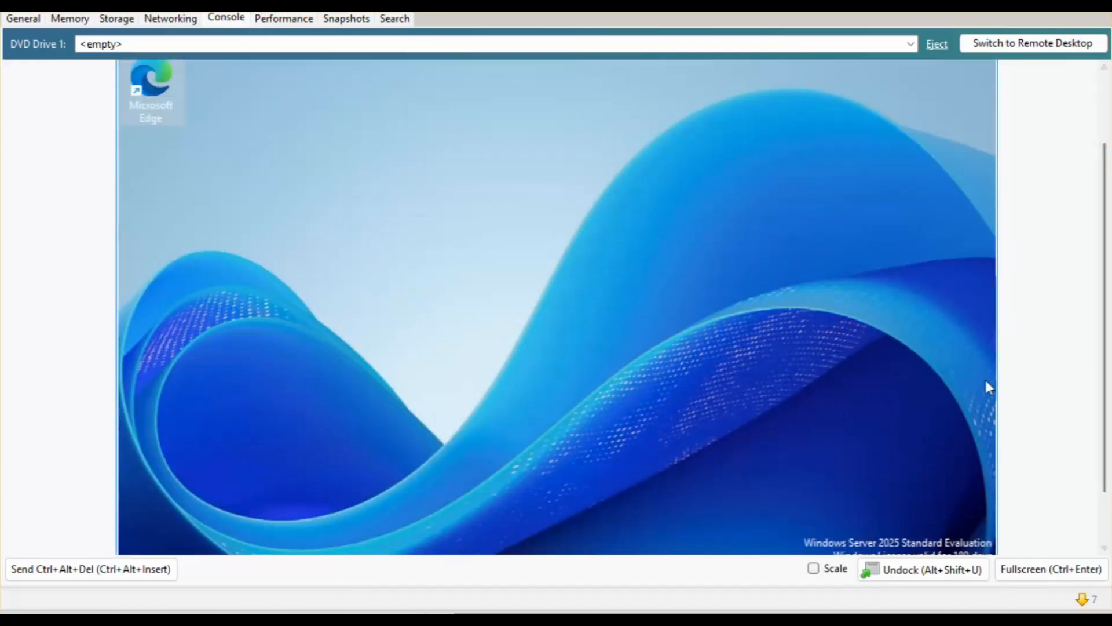
scroll(1083, 518, "down", 2)
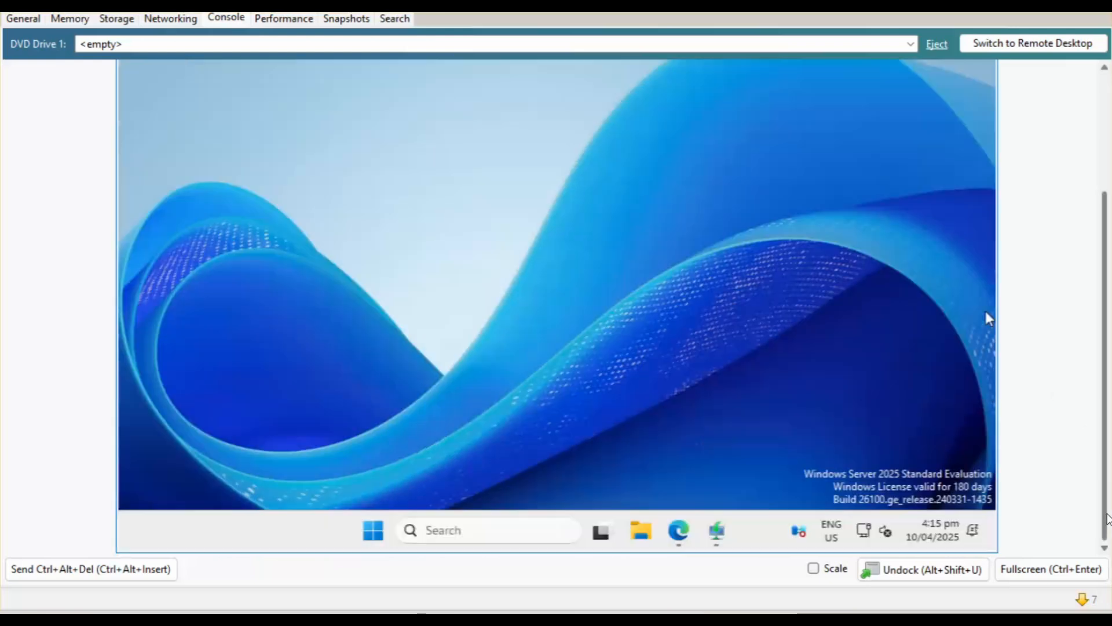
left_click(373, 531)
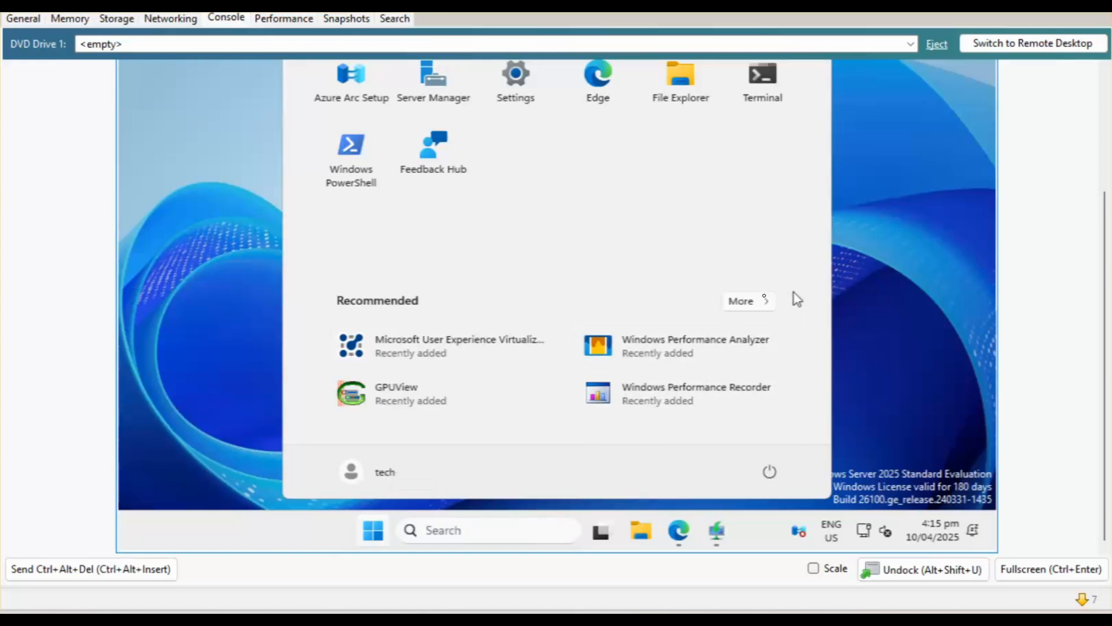
left_click(738, 299)
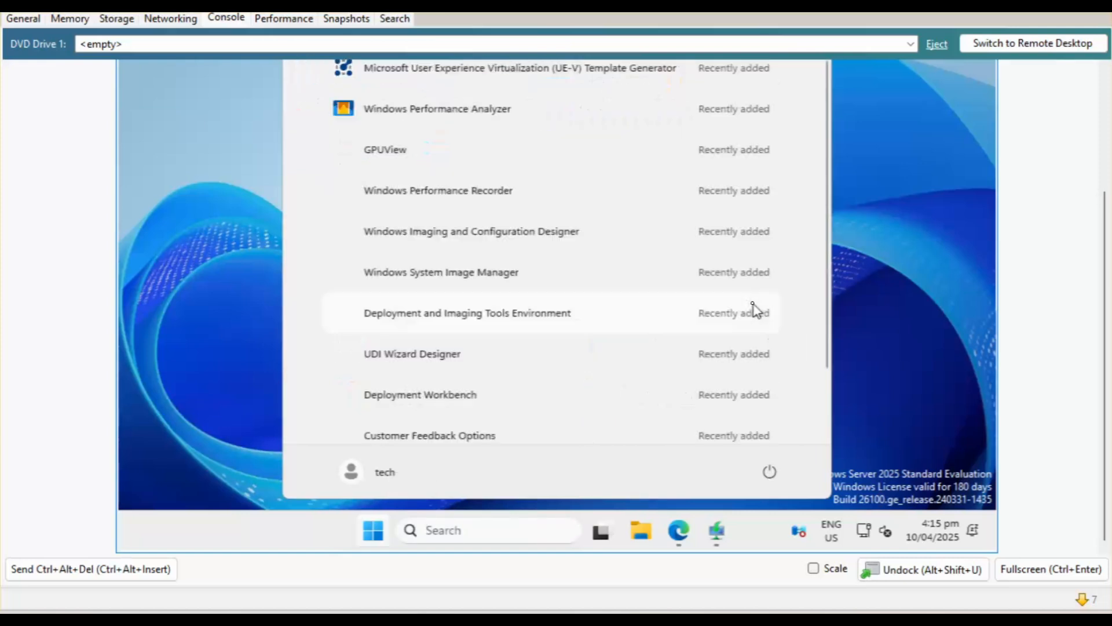
left_click(751, 307)
left_click(374, 531)
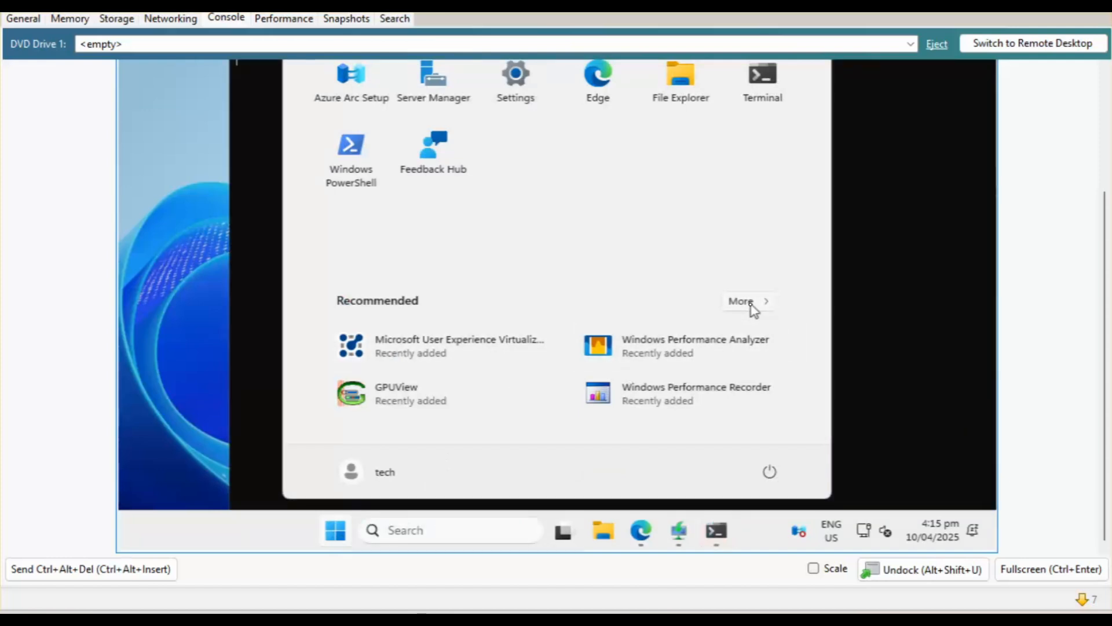
left_click(752, 304)
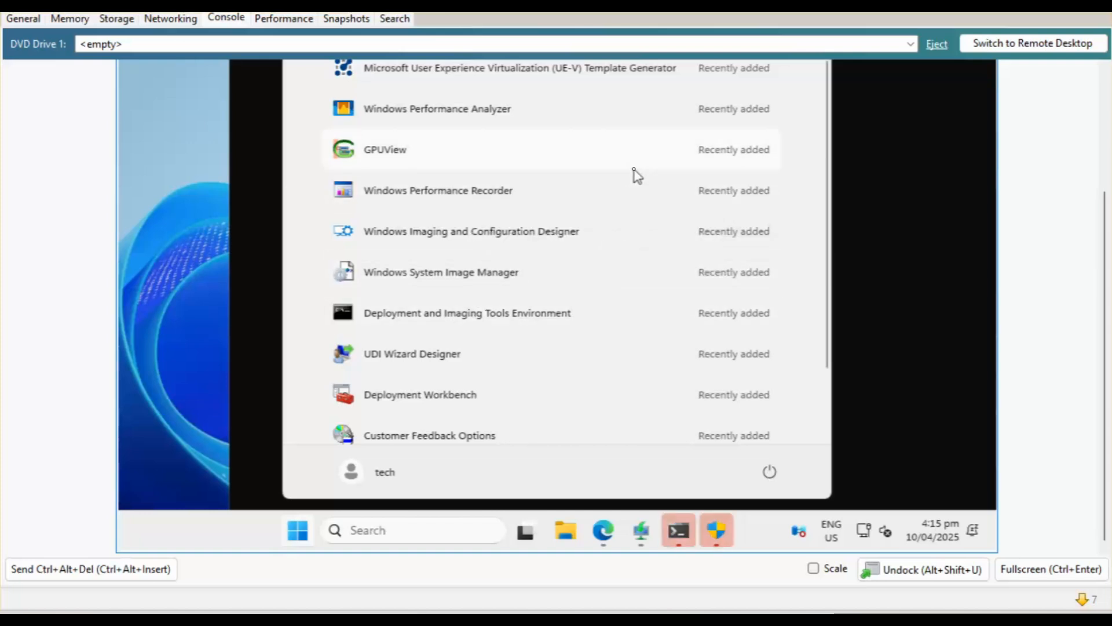
left_click(458, 399)
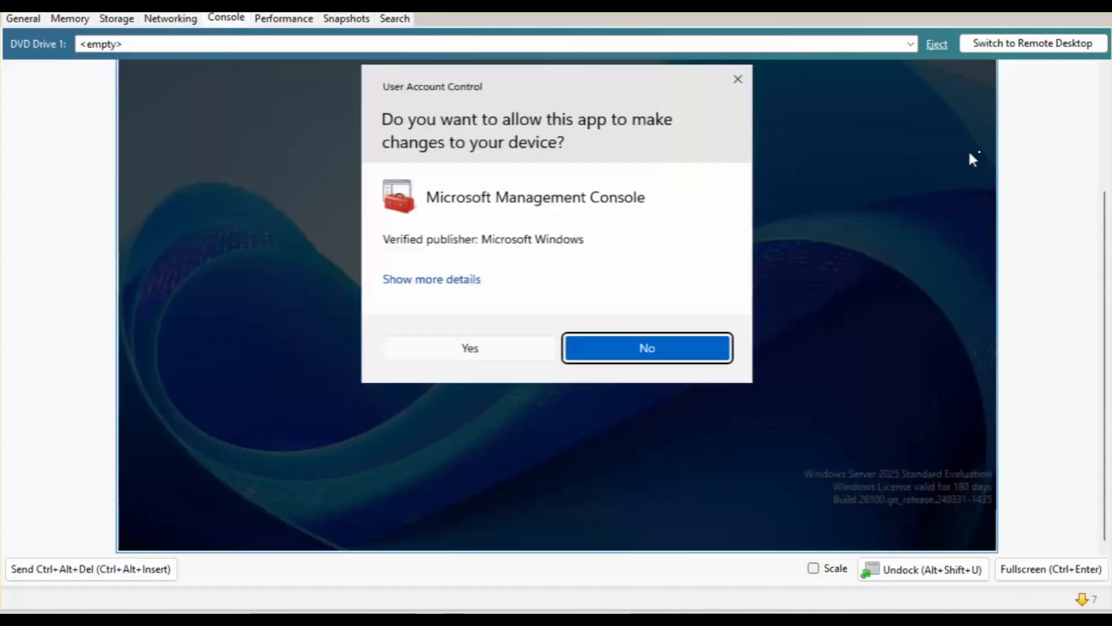
Approve administrator elevation, minimize the Deployment and Imaging Tools terminal, and allow WimMountAdkSetupAmd64.exe.
left_click(489, 353)
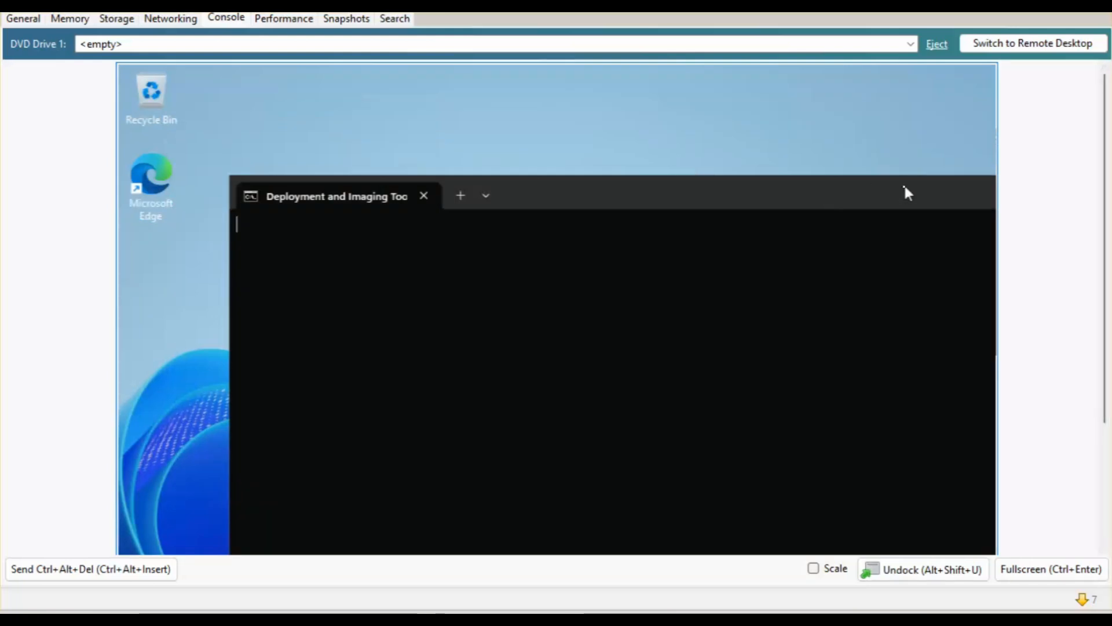
left_click_drag(906, 191, 624, 179)
left_click(725, 183)
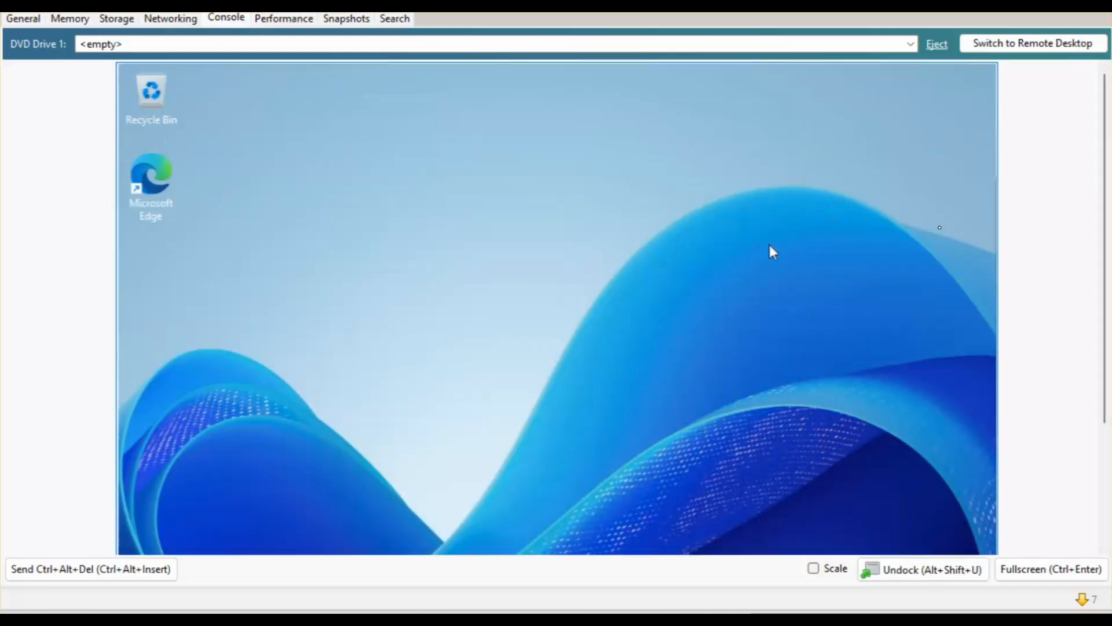
left_click_drag(1105, 190, 1103, 310)
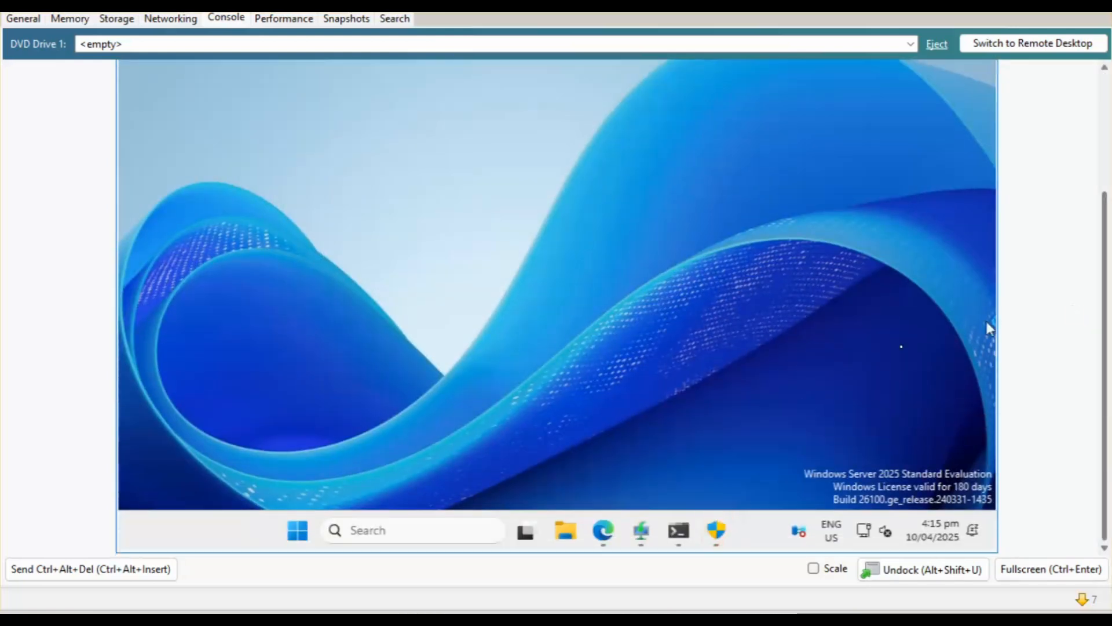
left_click(716, 530)
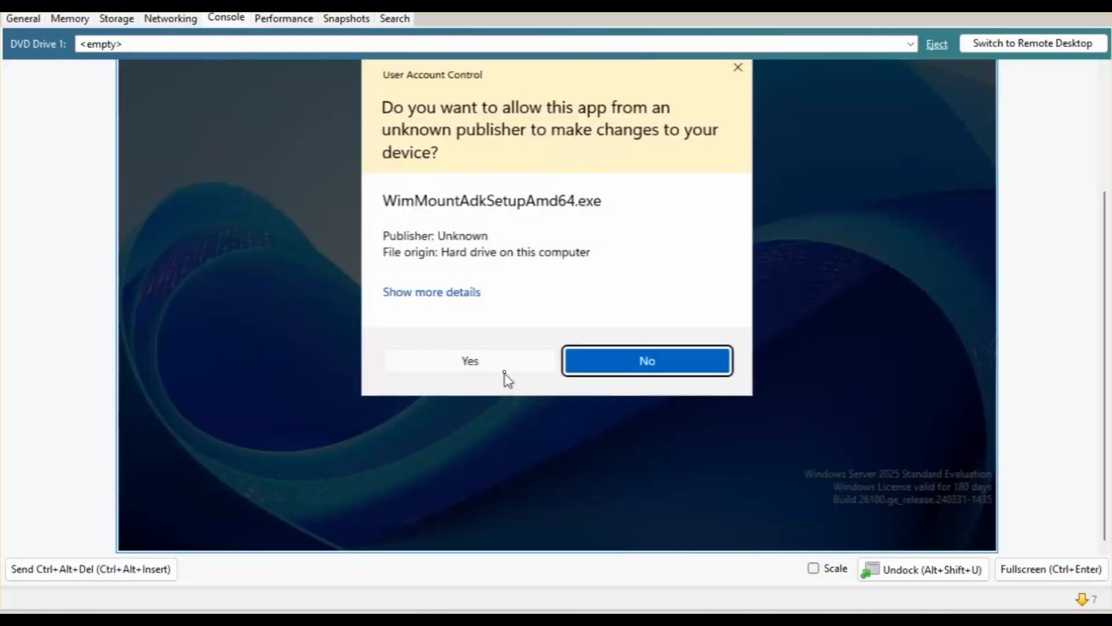
left_click(503, 372)
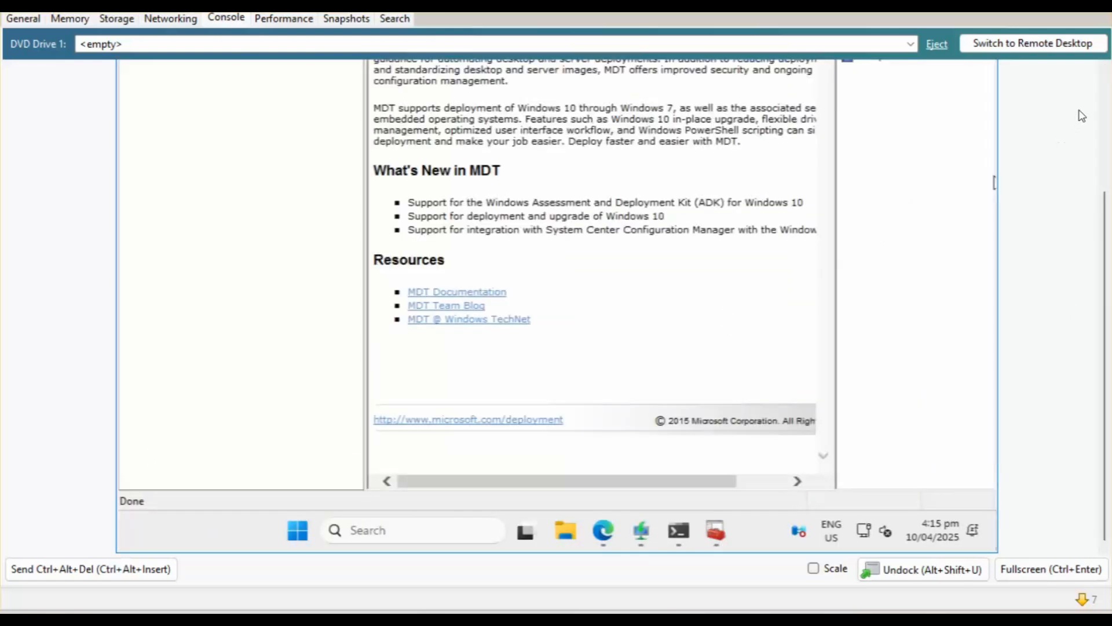
Start the New Deployment Share wizard from the Deployment Shares node.
left_click(1105, 105)
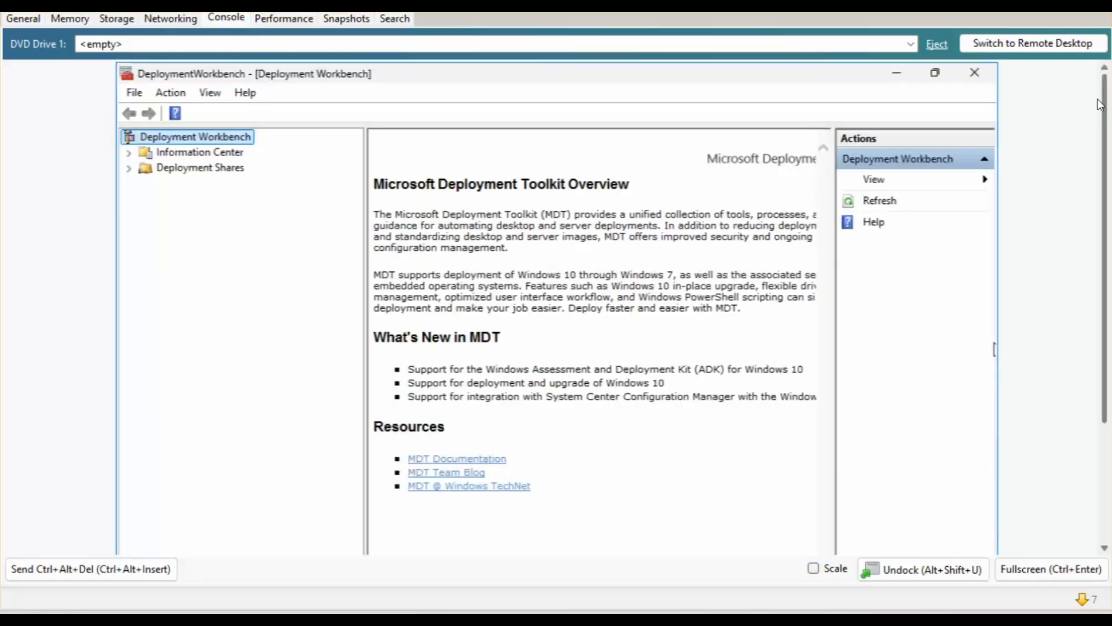
left_click(202, 170)
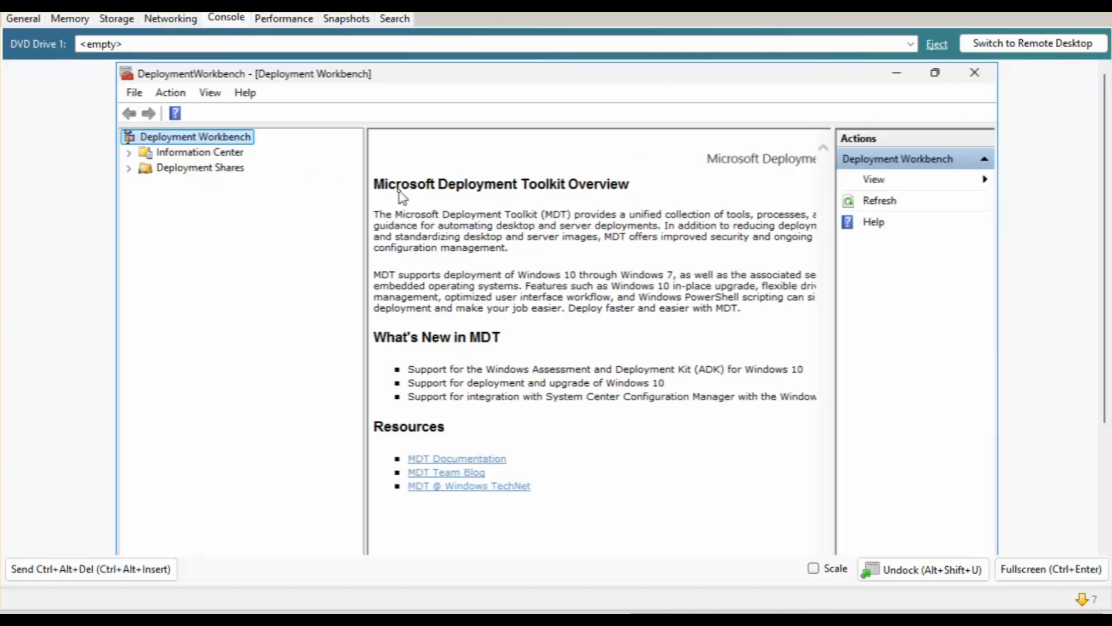
double_click(189, 156)
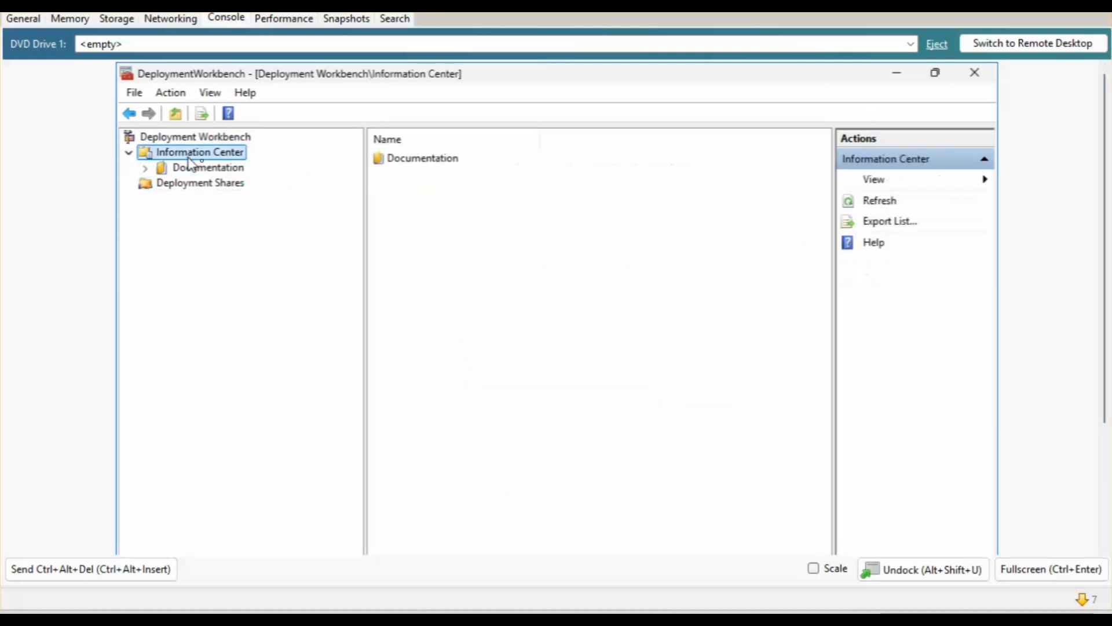
left_click(197, 185)
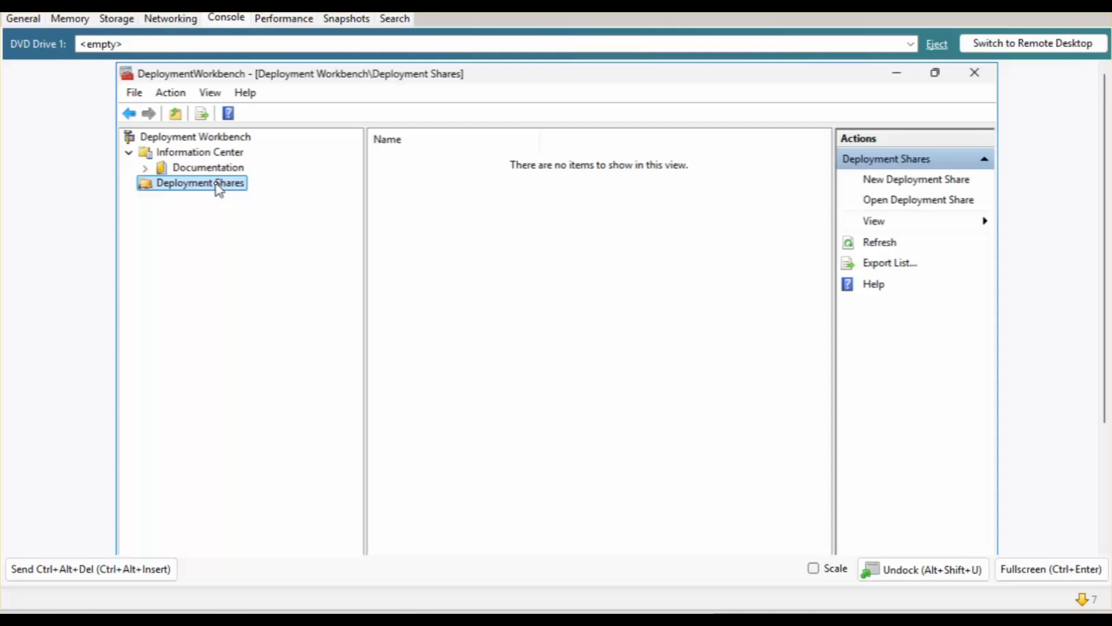
right_click(219, 190)
left_click(266, 197)
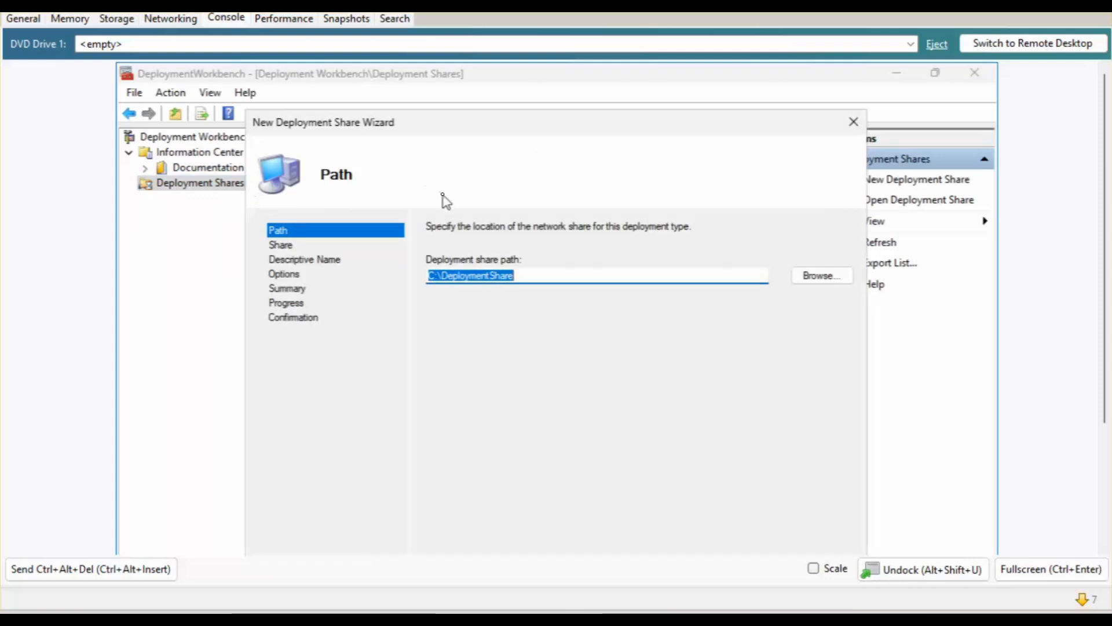
Create a DeploymentShare folder on Data (D:) and use it as the share path.
left_click_drag(422, 132, 413, 118)
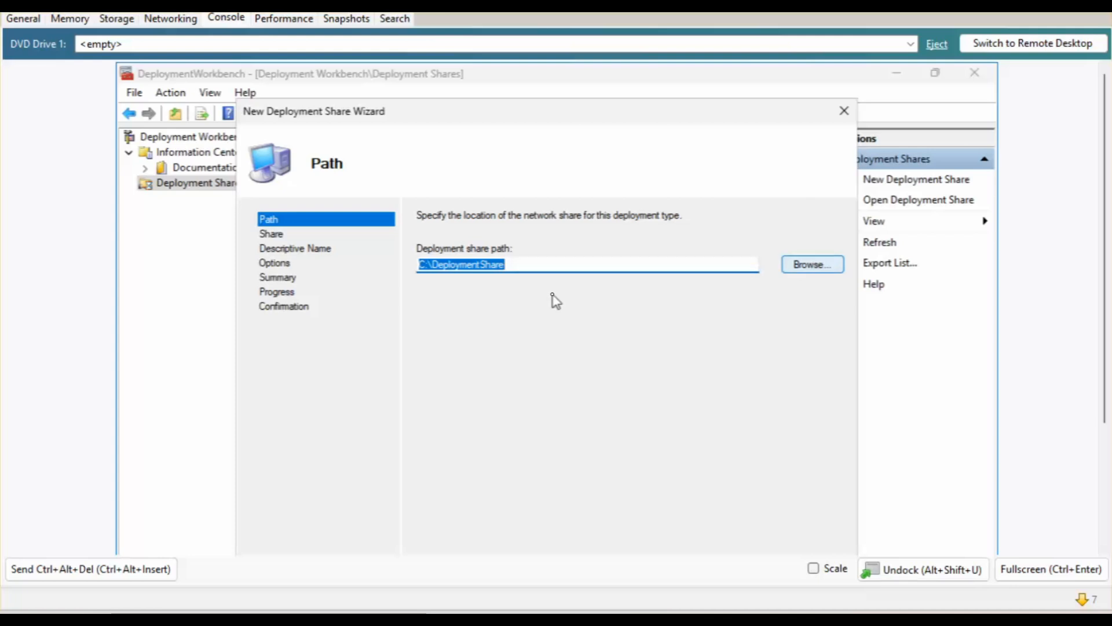
left_click(808, 264)
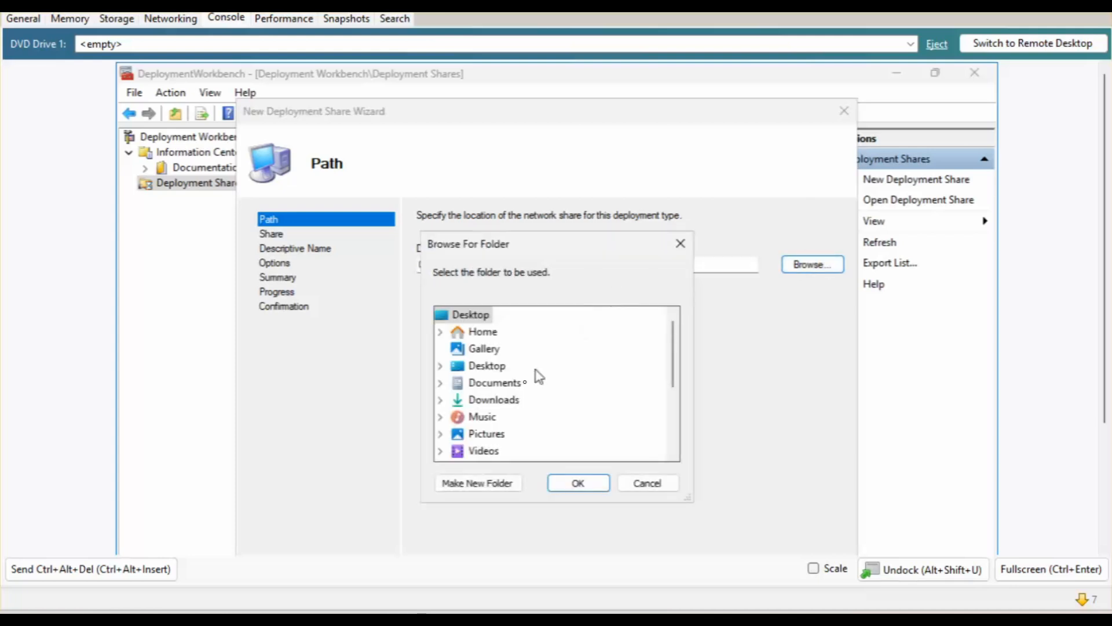
scroll(510, 393, "down", 3)
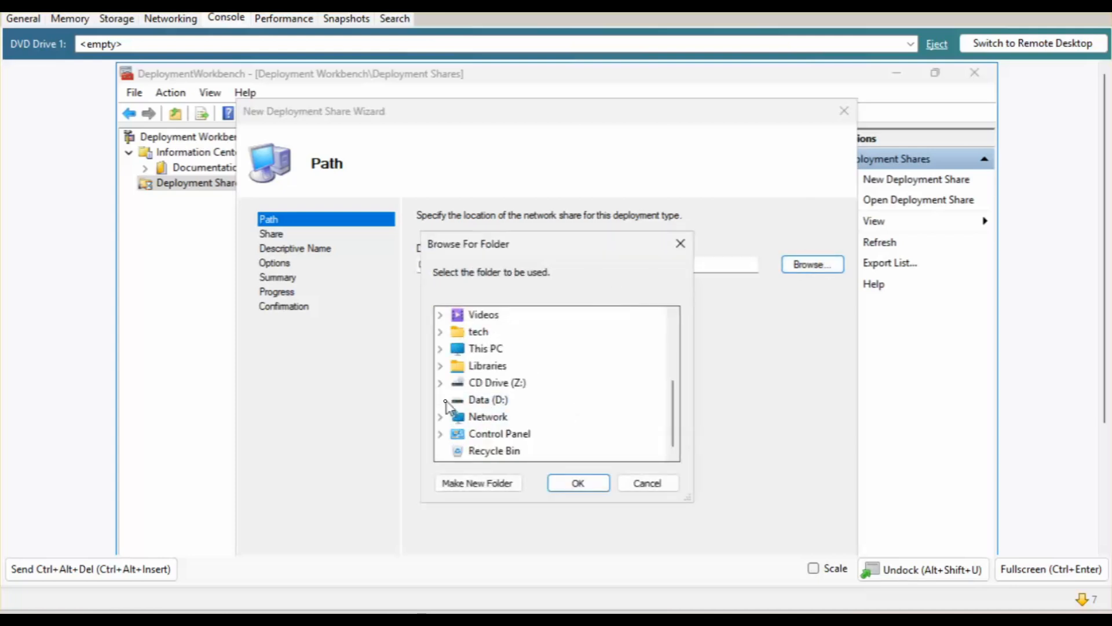
left_click(505, 400)
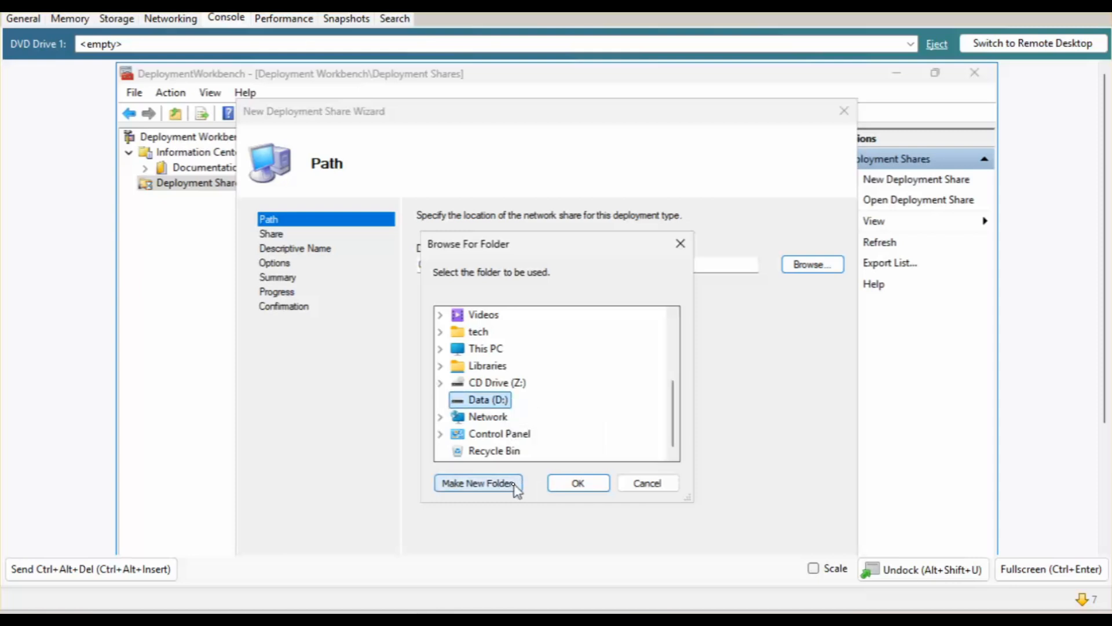
left_click(472, 488)
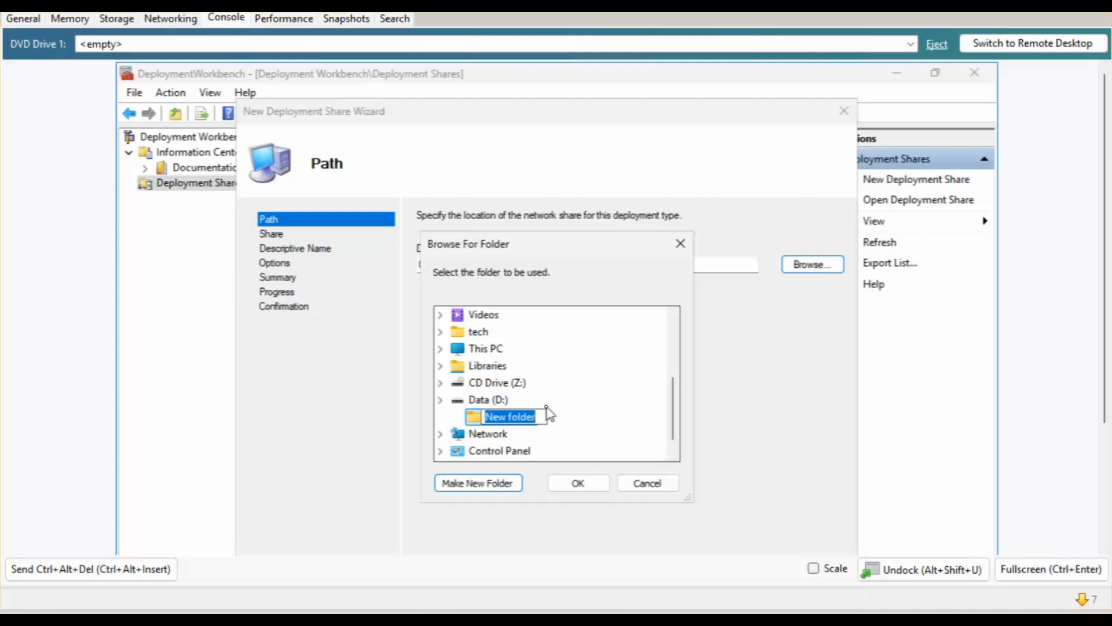
type("dd")
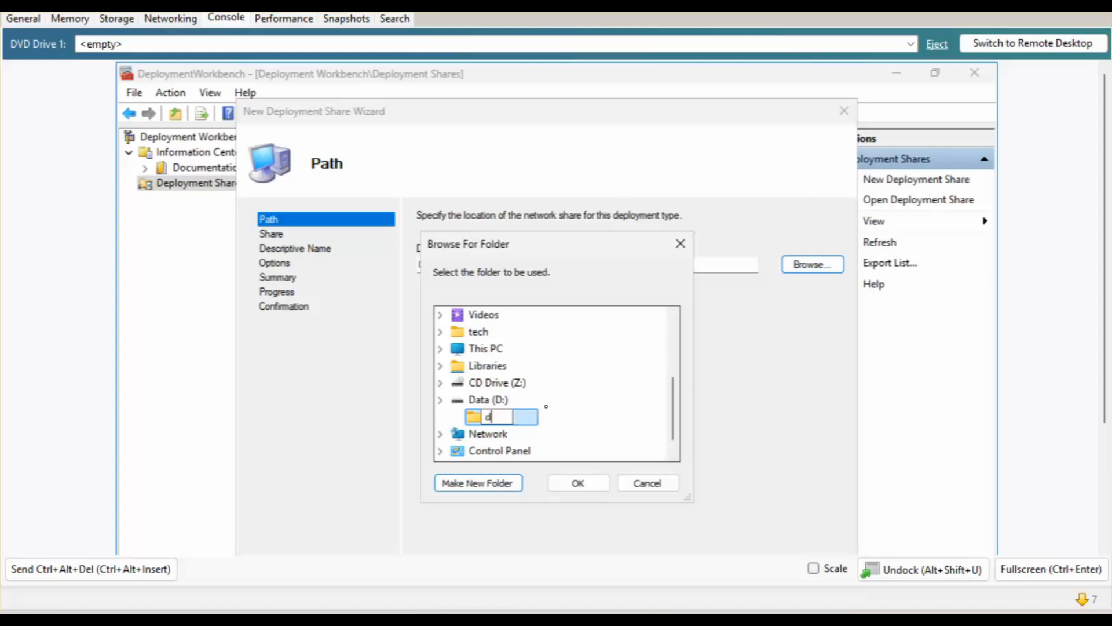
type("EPLOYMENT sHARE")
key("backslash")
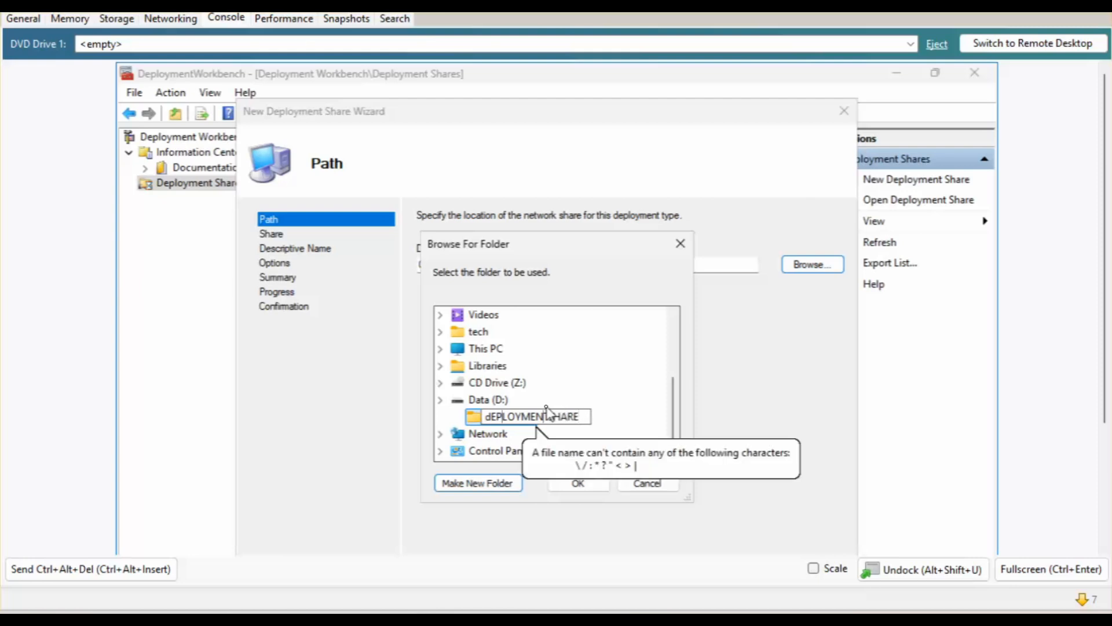
key("BackSpace")
key("BackSpace")
key("BackSpace")
key("BackSpace")
key("BackSpace")
key("BackSpace")
key("BackSpace")
key("BackSpace")
key("BackSpace")
key("BackSpace")
key("BackSpace")
key("BackSpace")
key("BackSpace")
key("BackSpace")
key("BackSpace")
key("BackSpace")
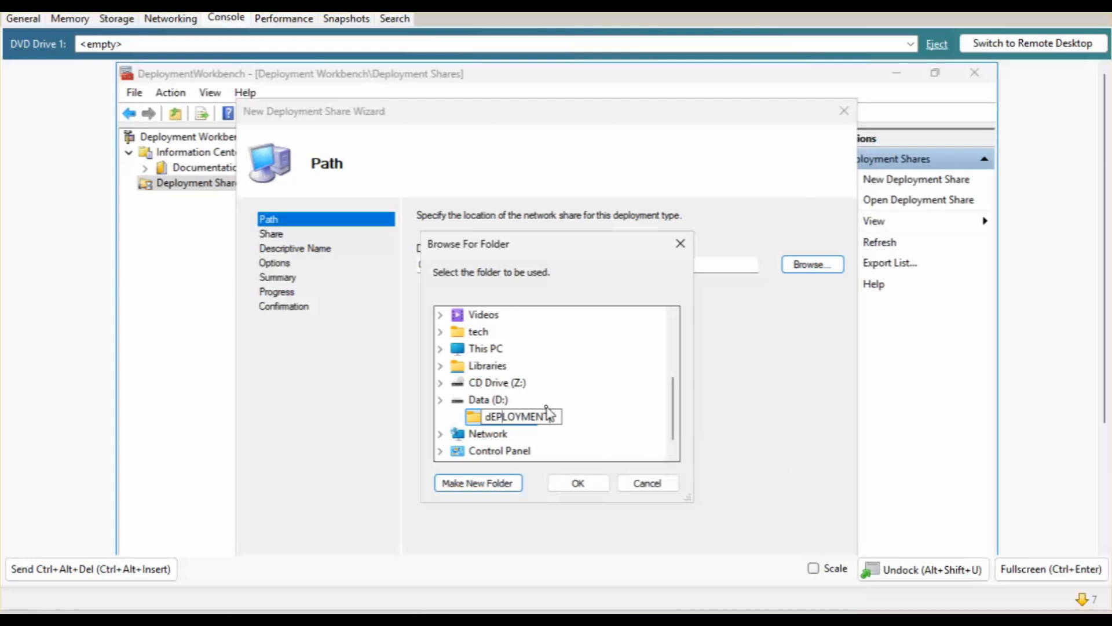
type("DeploymentShare")
key("Return")
left_click(576, 483)
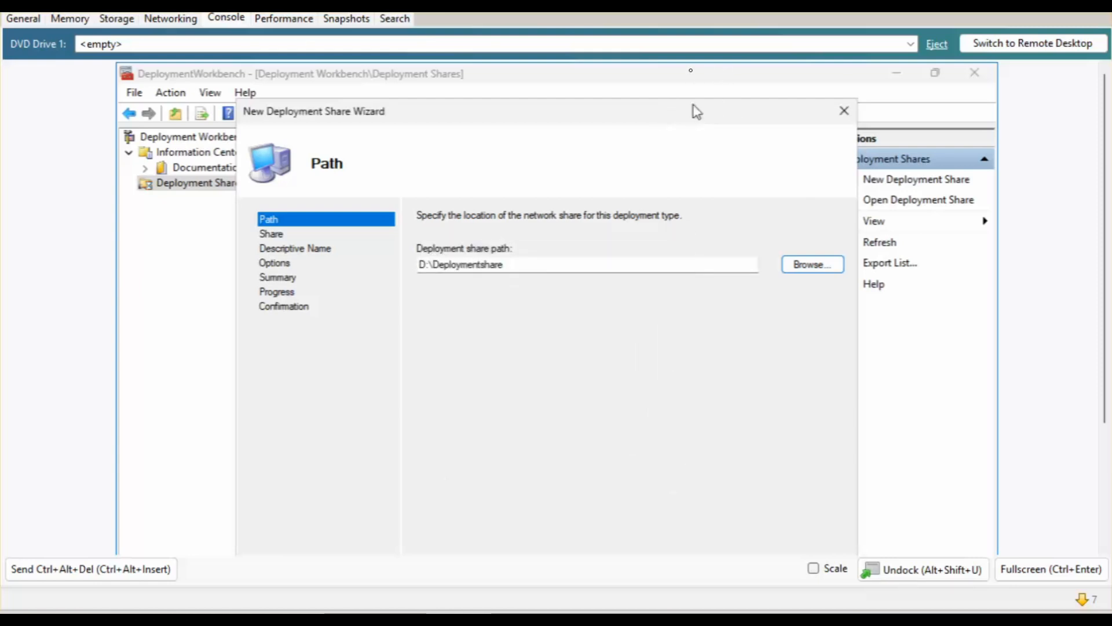
Create the share at D:\Deploymentshare as DeploymentShare$, described 'MDT Deployment Share', then expand it.
left_click_drag(697, 111, 695, 77)
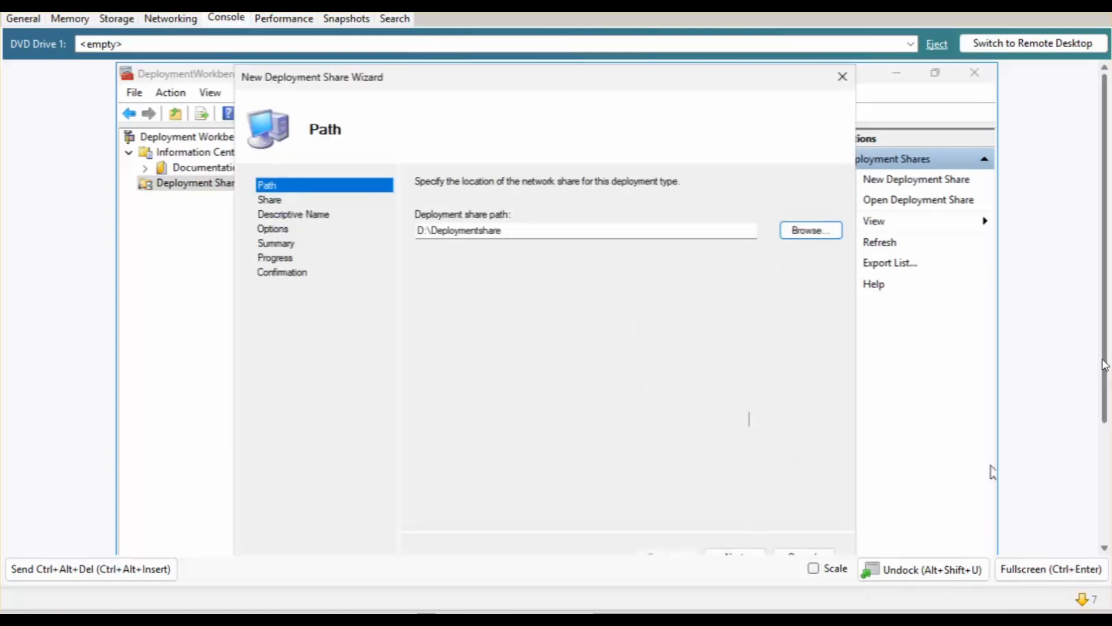
scroll(1105, 365, "down", 2)
left_click(738, 517)
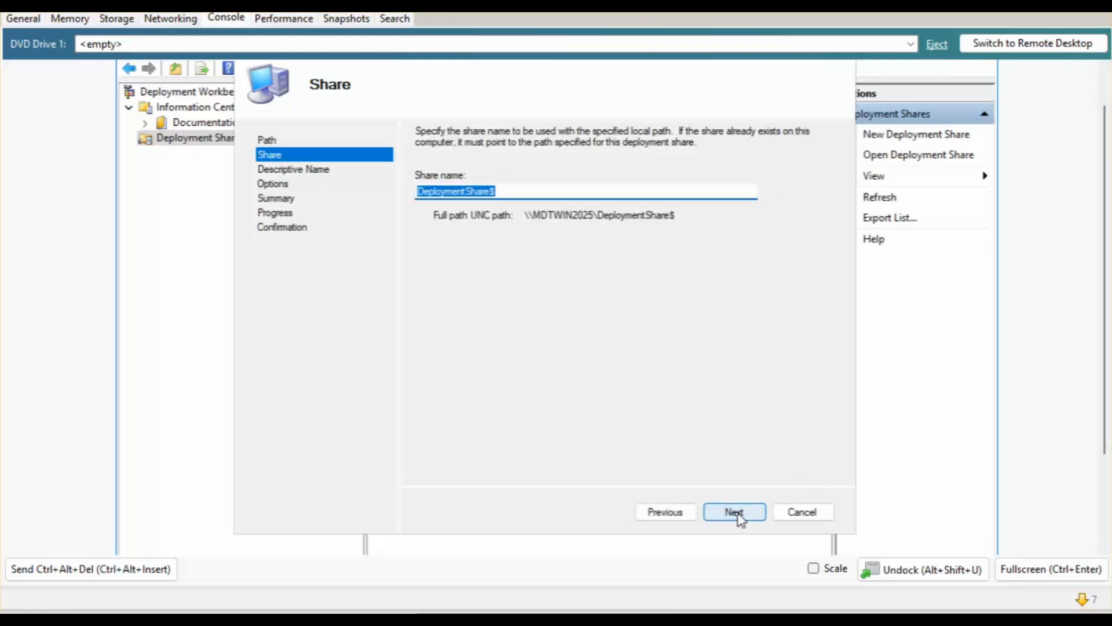
left_click(738, 515)
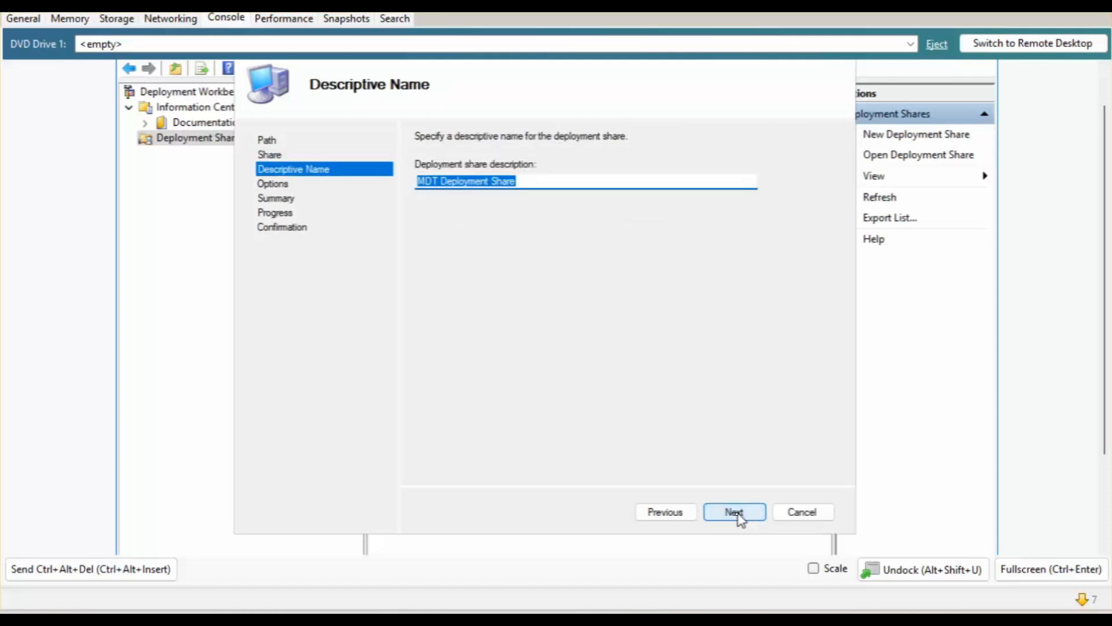
left_click(738, 514)
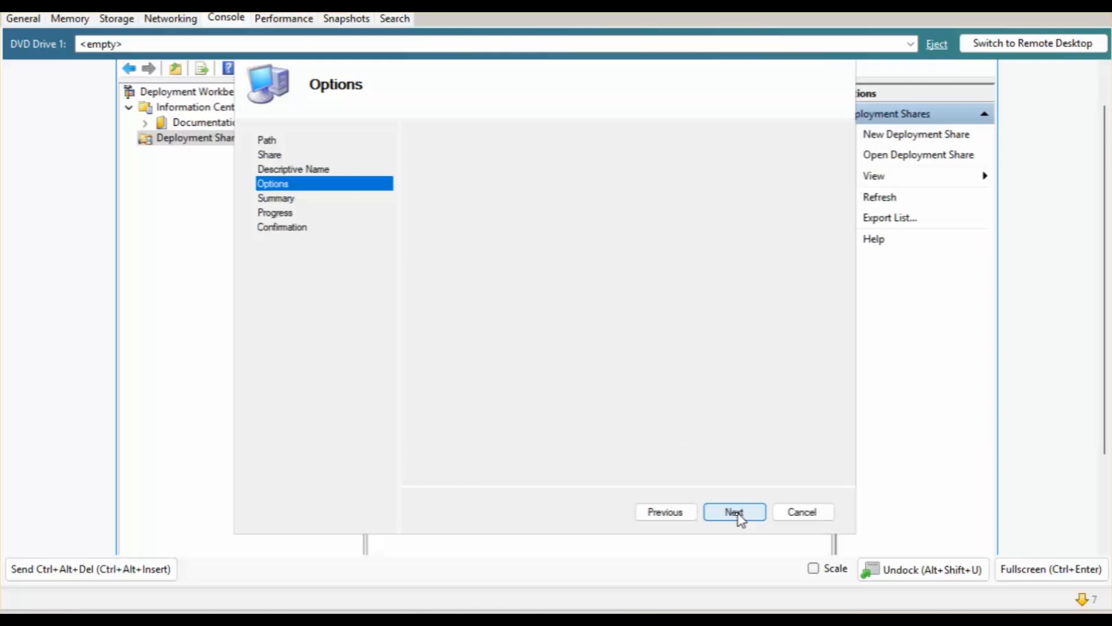
left_click(739, 515)
left_click(740, 515)
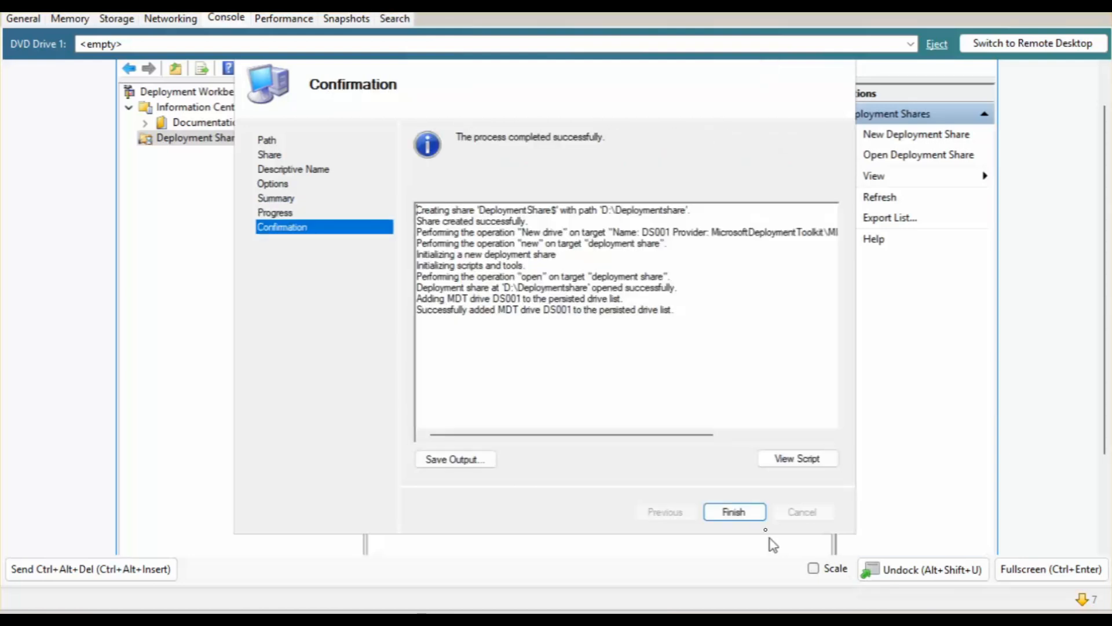
left_click(727, 512)
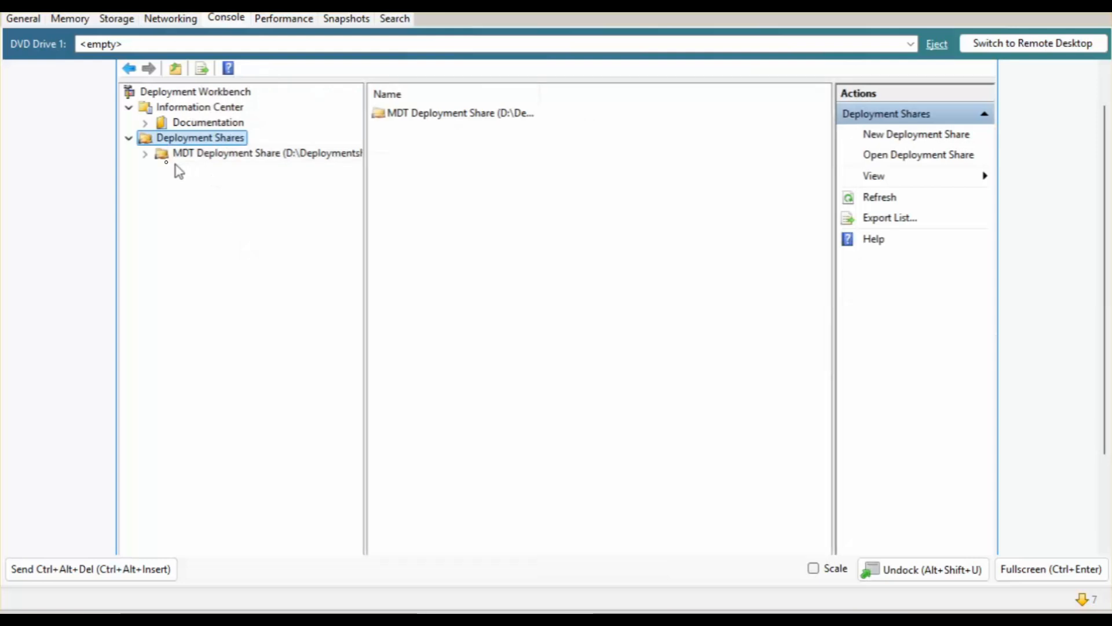
left_click(148, 155)
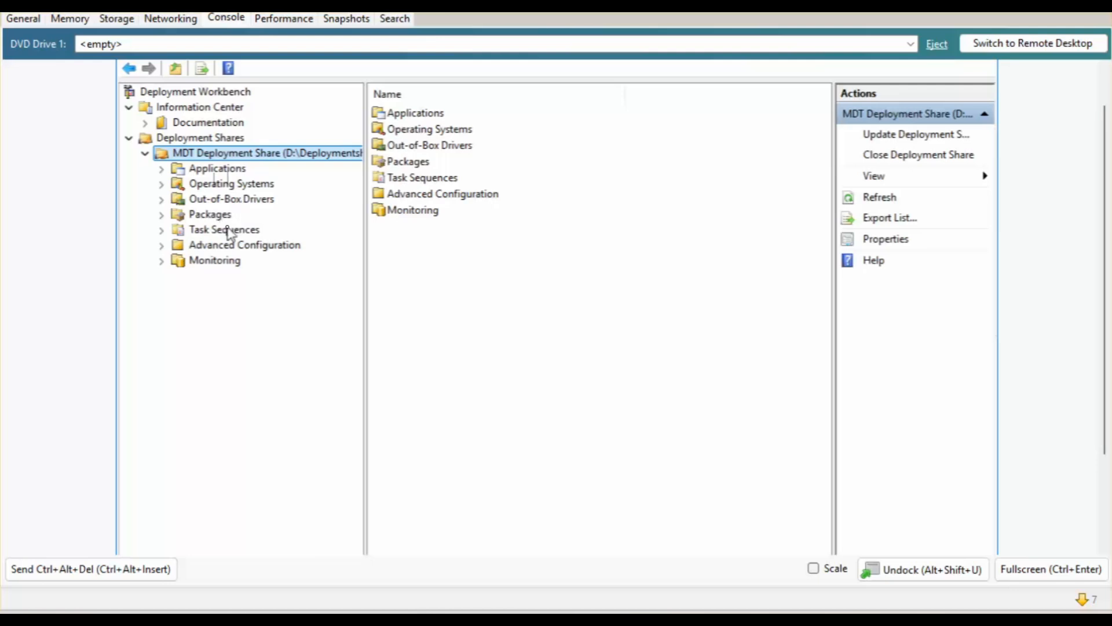
Create a new folder named 'Windows 11 24H2' under Operating Systems.
left_click(223, 185)
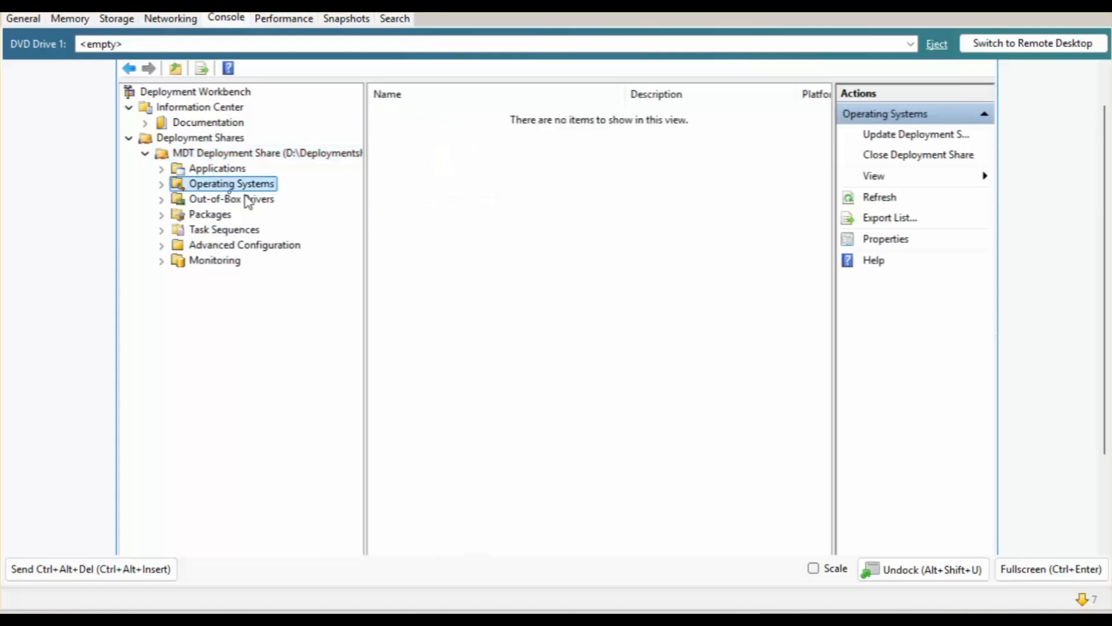
right_click(224, 187)
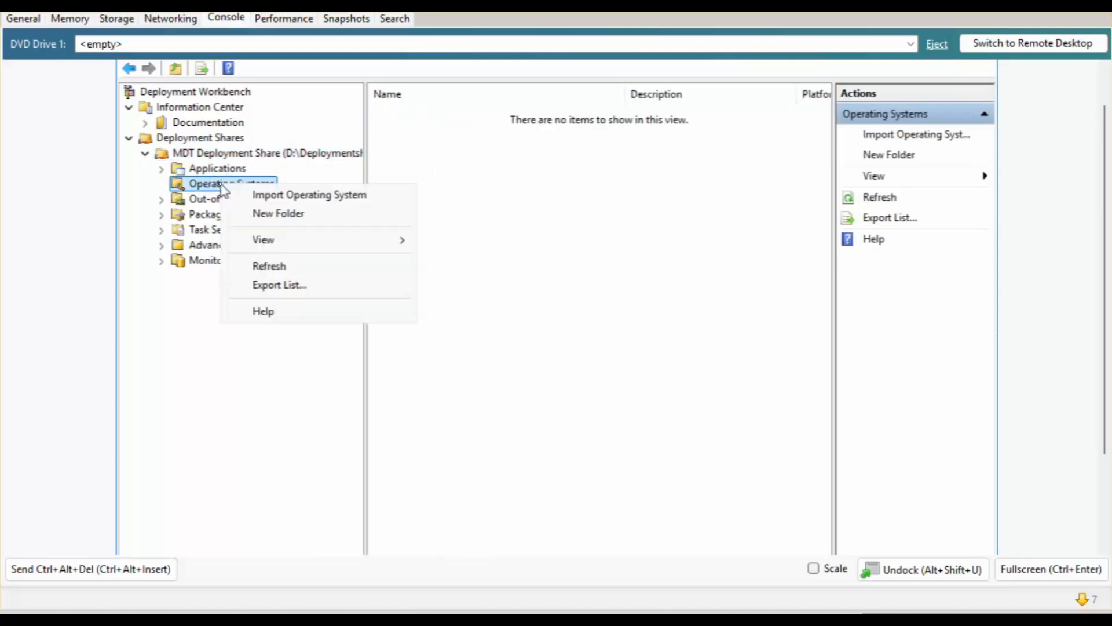
left_click(277, 213)
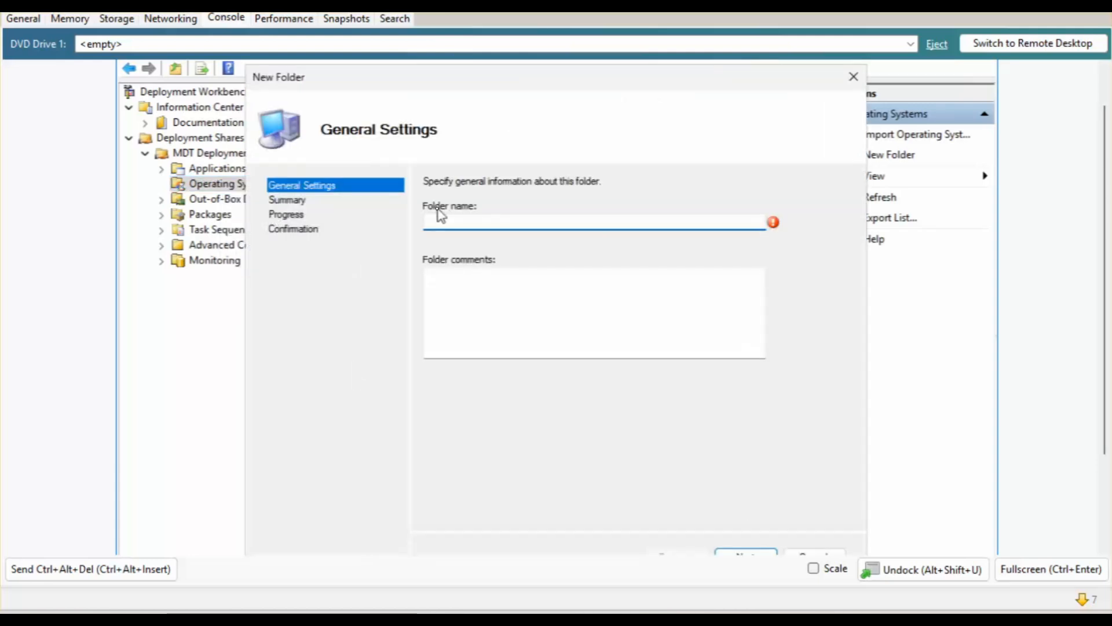
type("W")
type("indows 11 2")
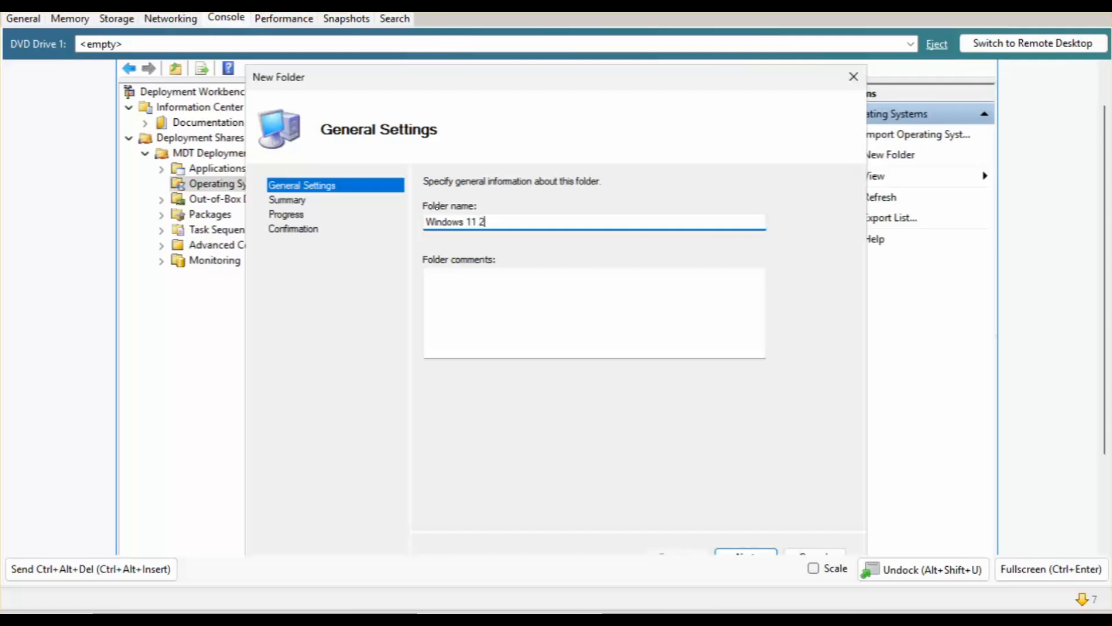
type("4H2")
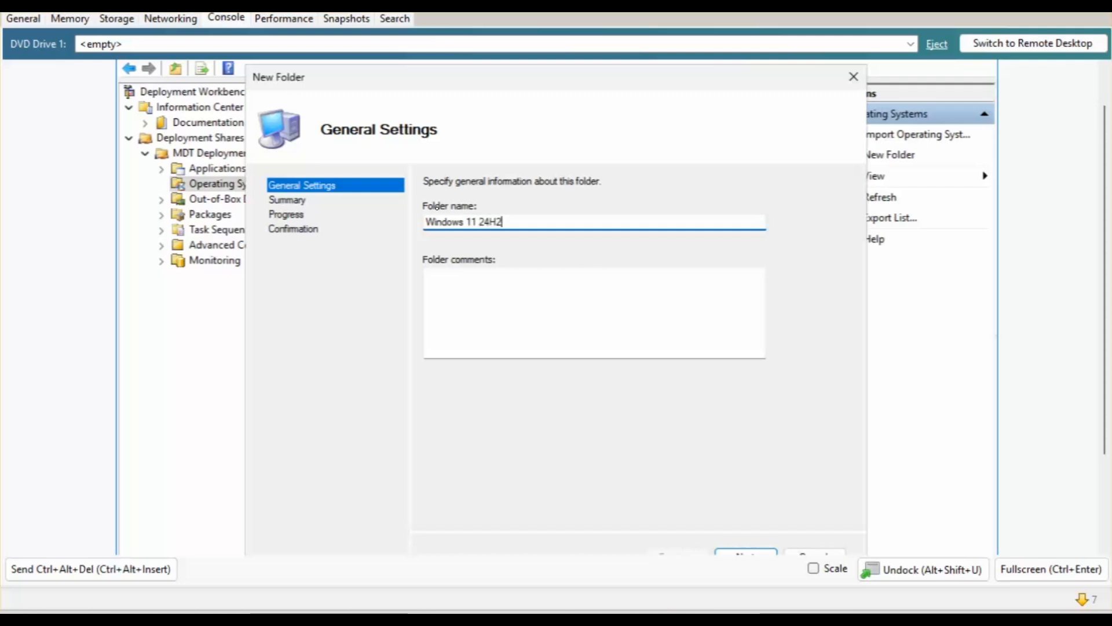
left_click(738, 552)
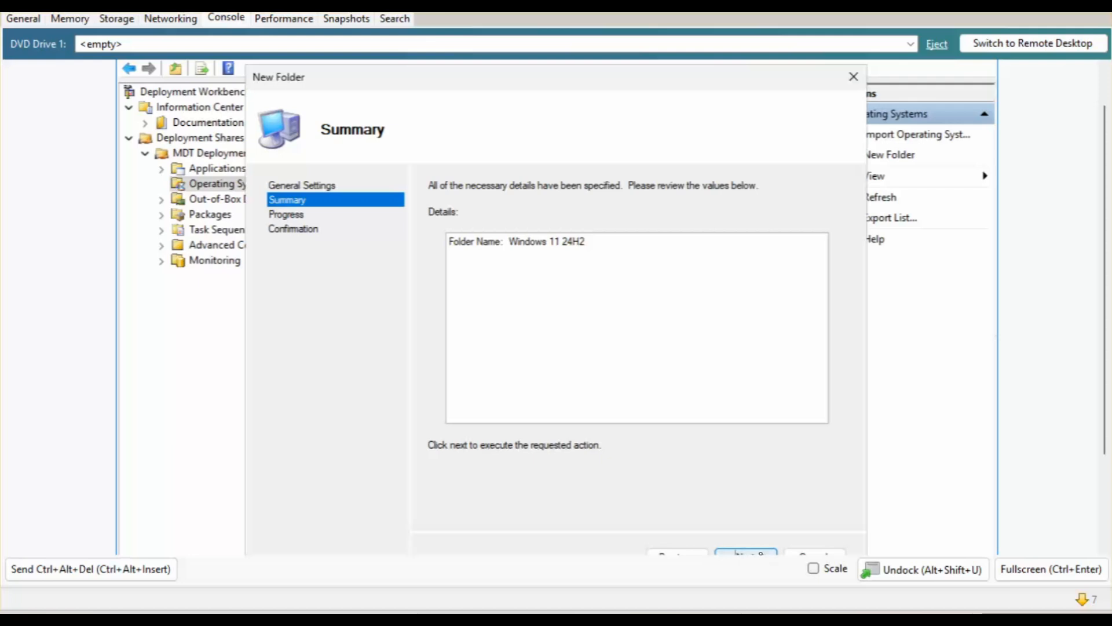
left_click(748, 552)
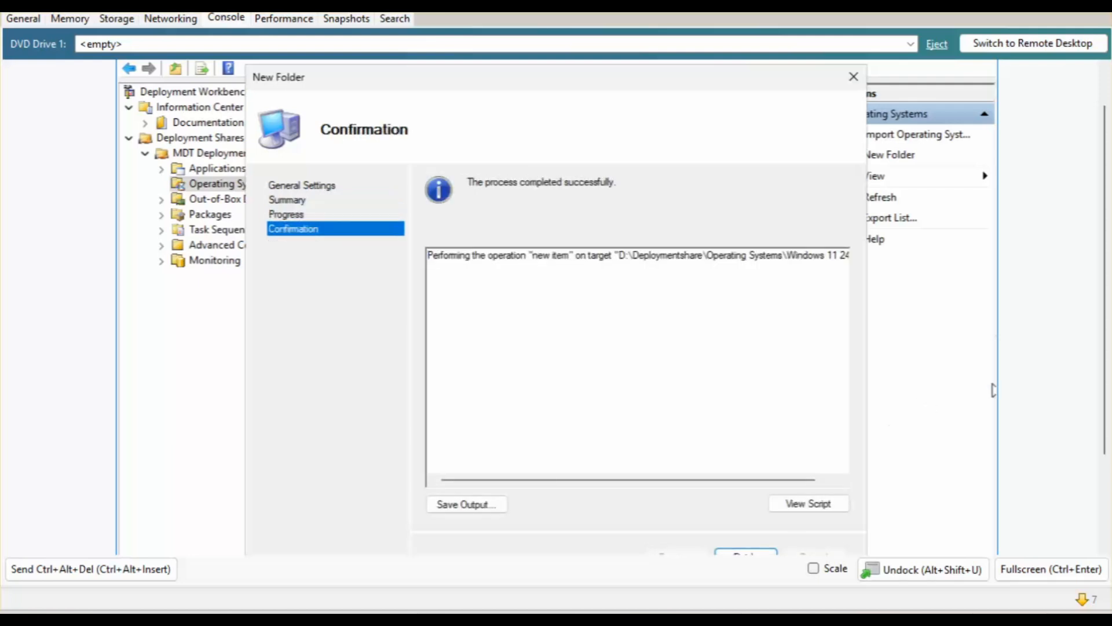
scroll(1095, 253, "down", 2)
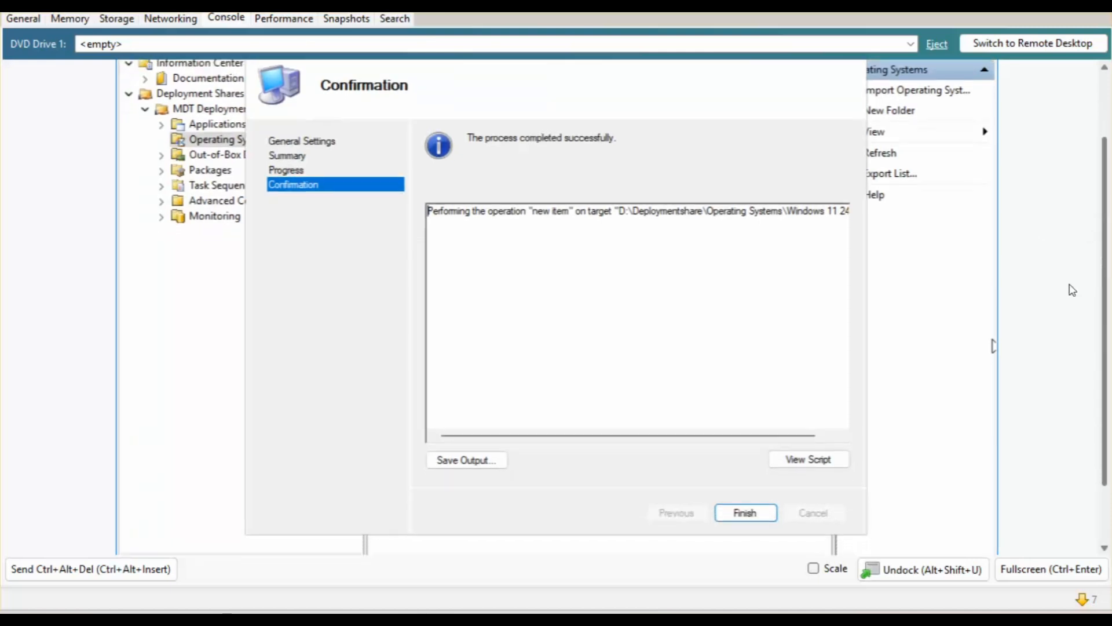
left_click(744, 513)
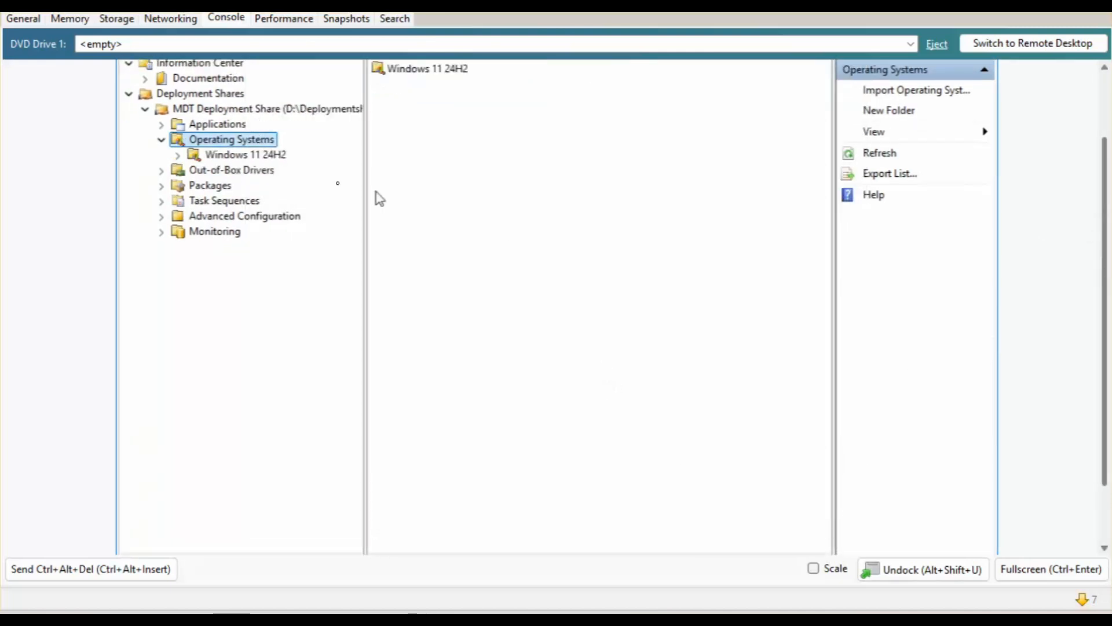
Select the new Windows 11 24H2 folder and dismiss its actions menu.
left_click(251, 155)
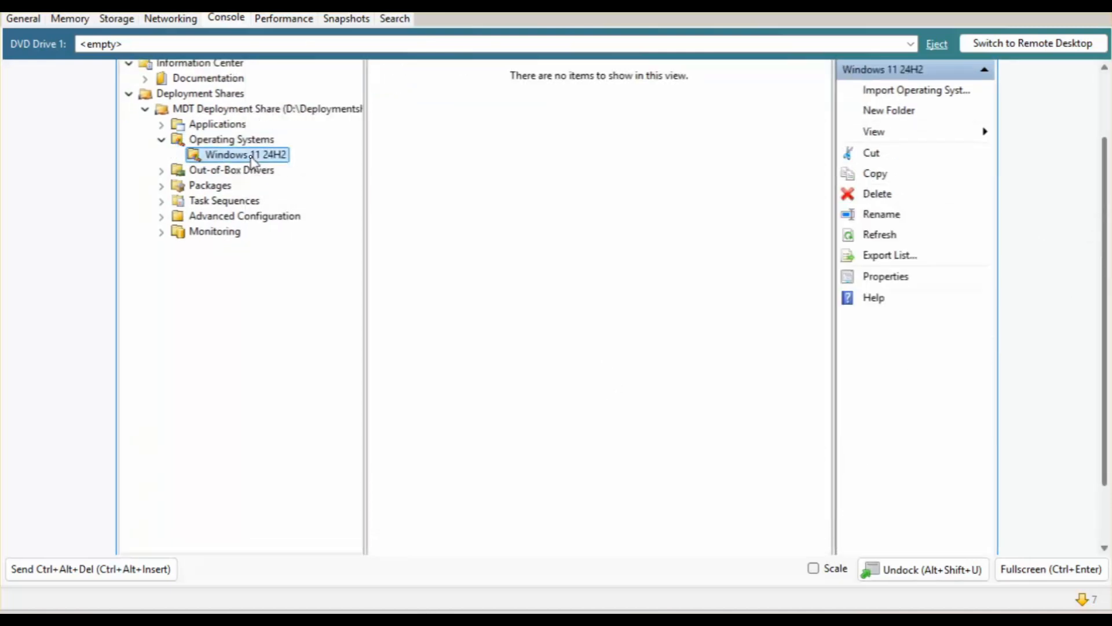
right_click(252, 160)
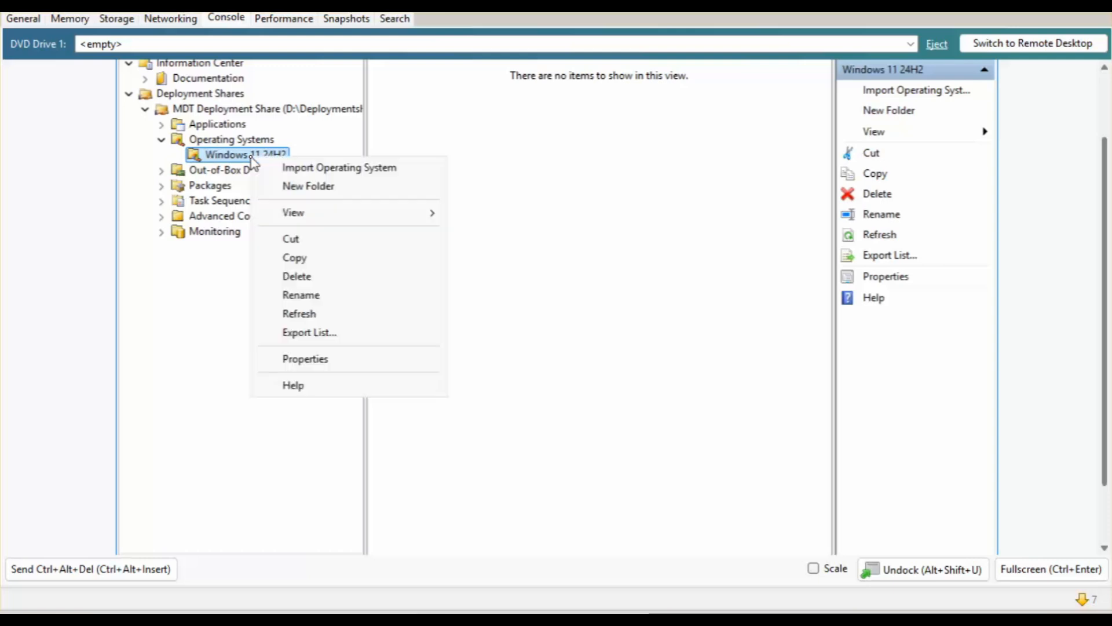
left_click(780, 238)
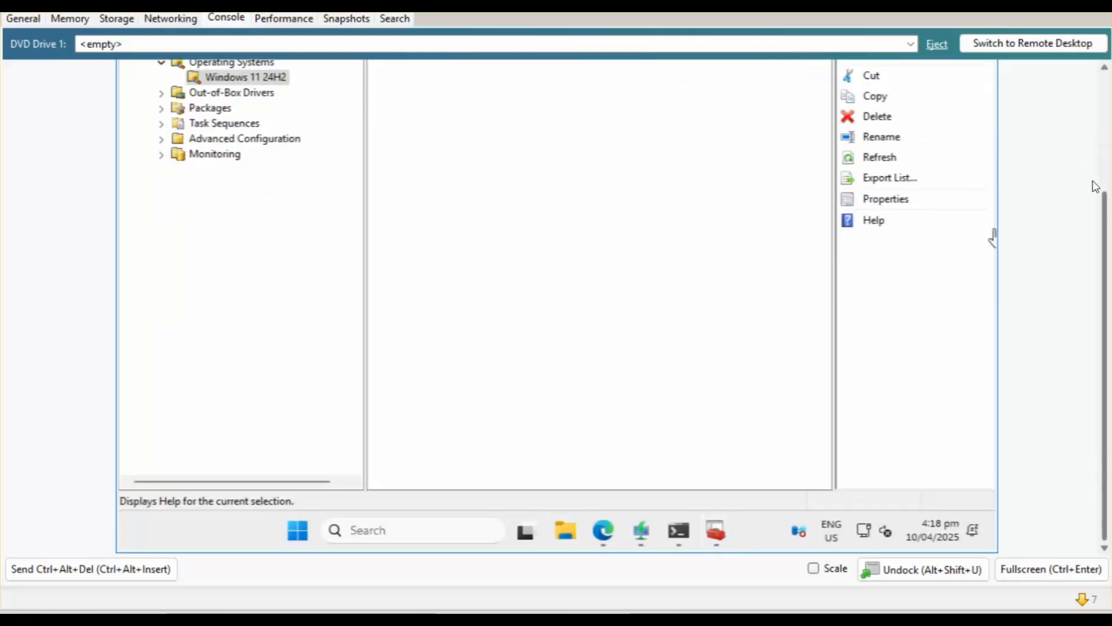
Locate the Win11_24H2_English_x64 disc image in File Explorer and mount it as a drive.
left_click(567, 532)
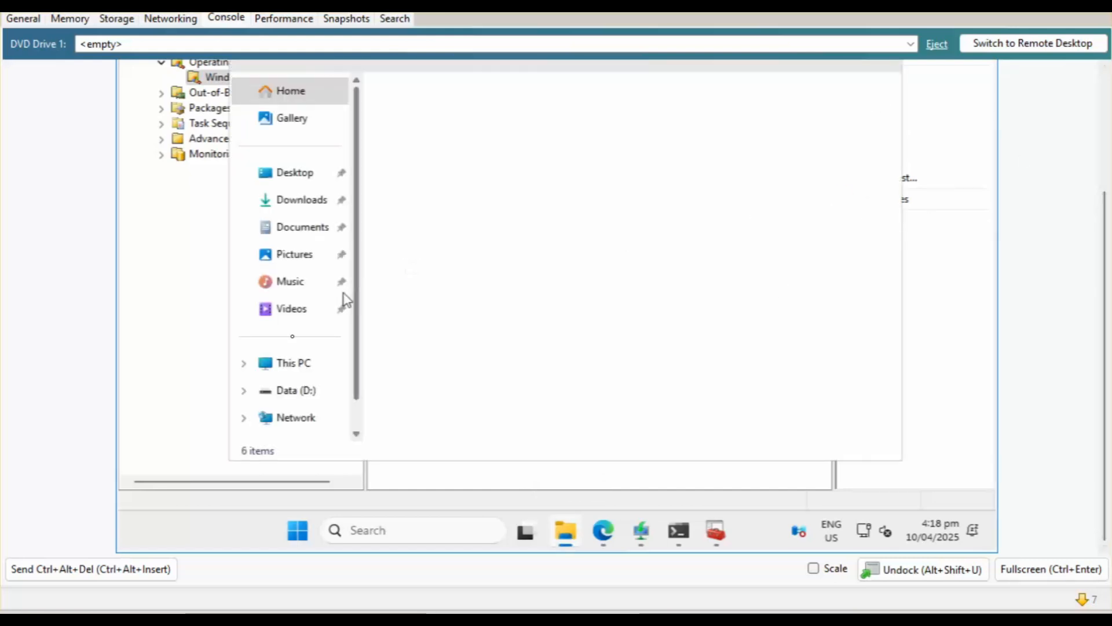
left_click(313, 200)
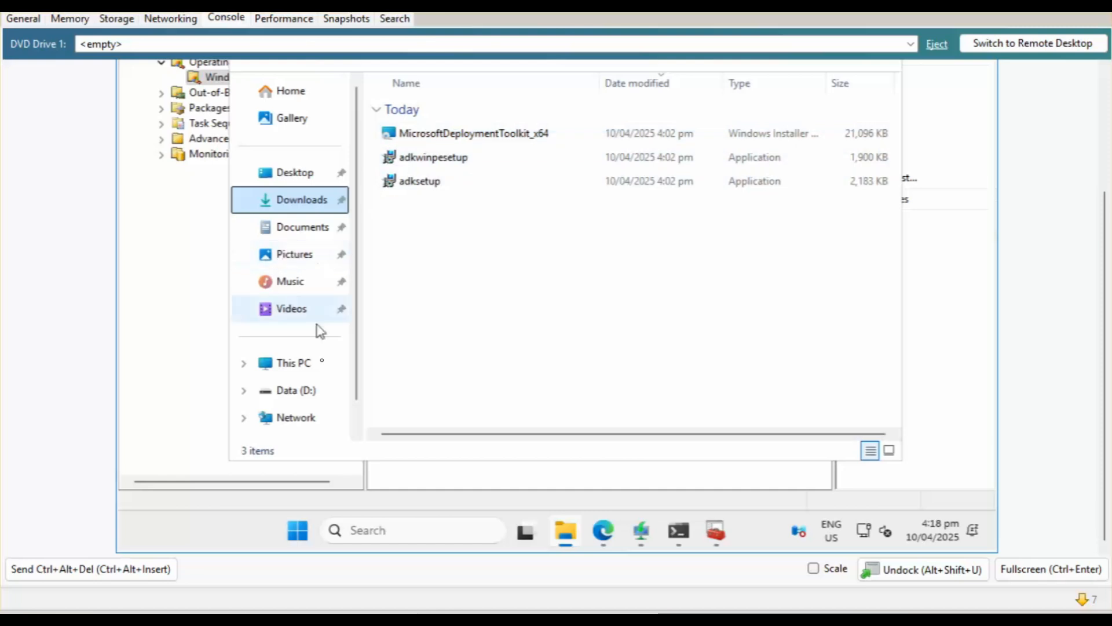
left_click(309, 397)
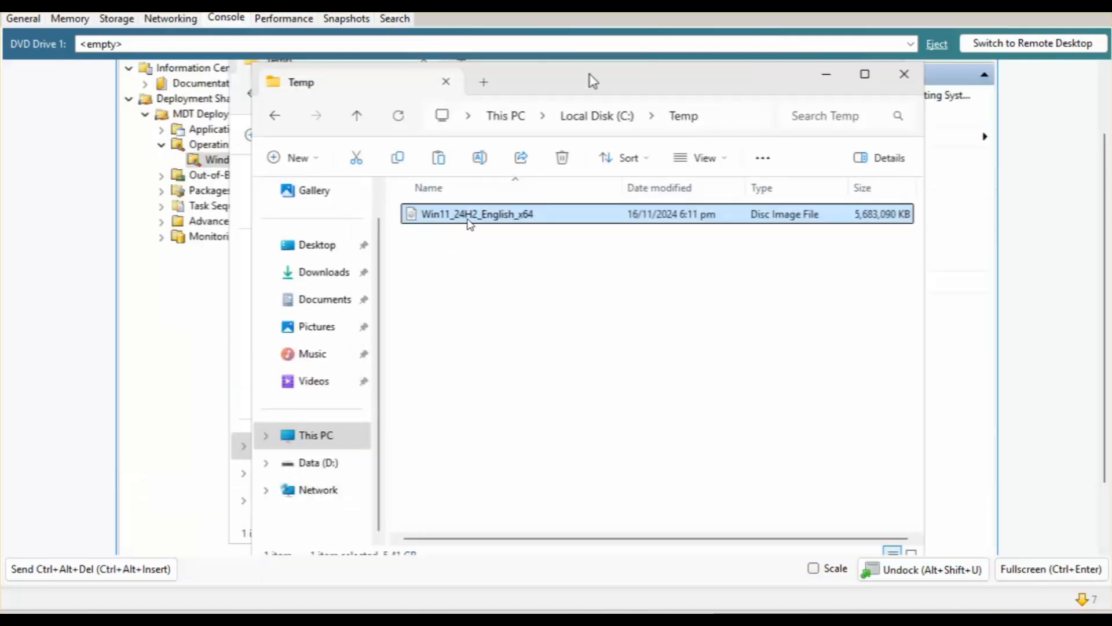
left_click(474, 215)
right_click(476, 220)
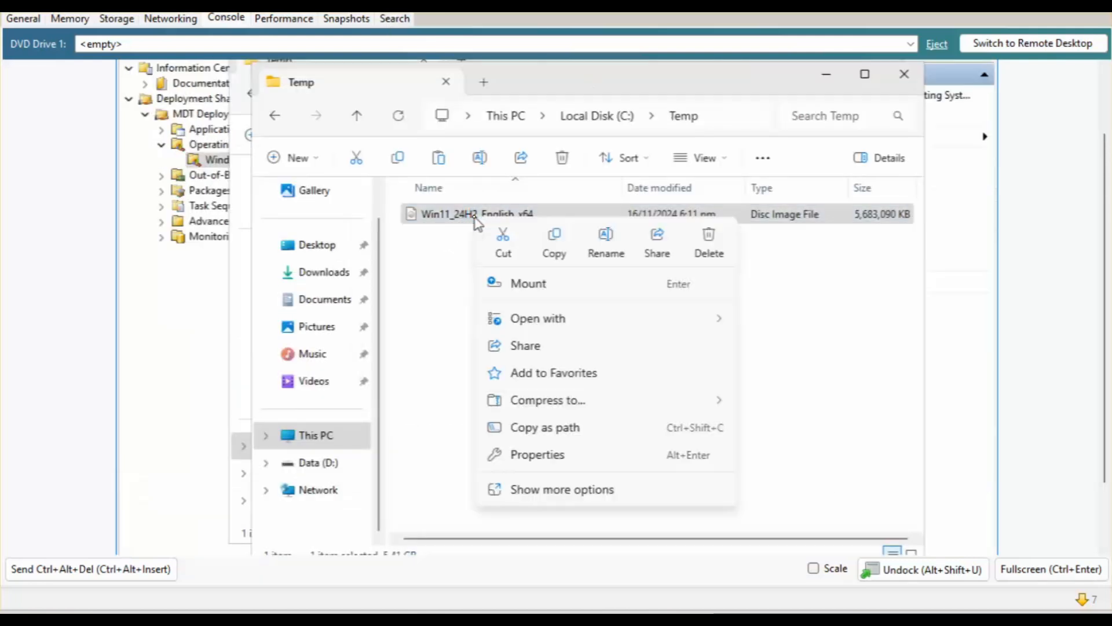
left_click(538, 297)
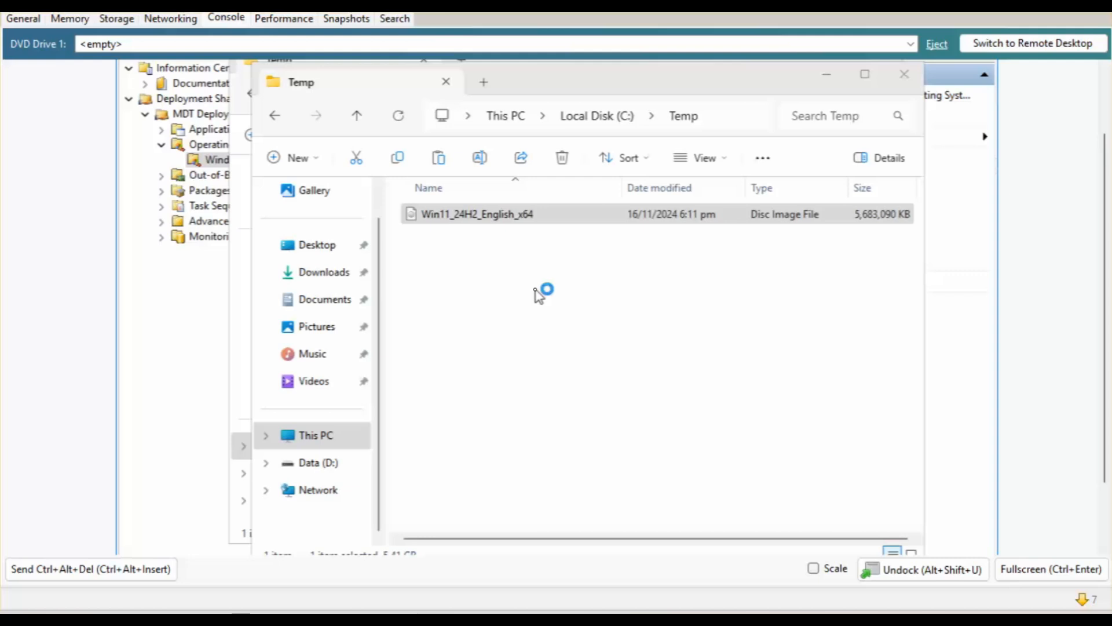
Start an operating system import into the Windows 11 24H2 folder using a full set of source files.
left_click(834, 70)
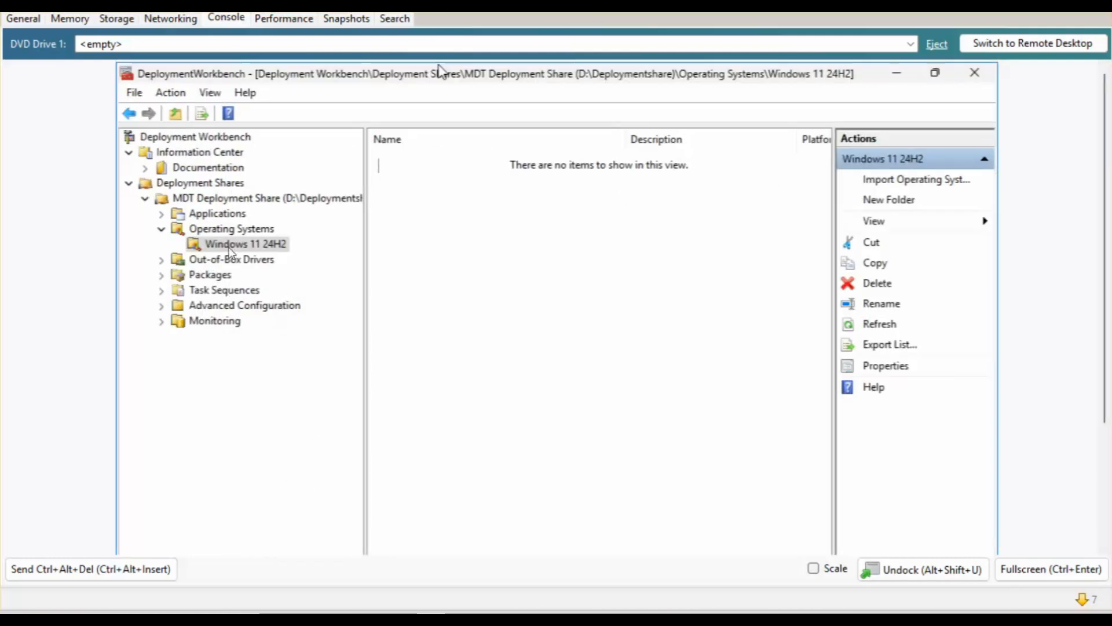
right_click(234, 249)
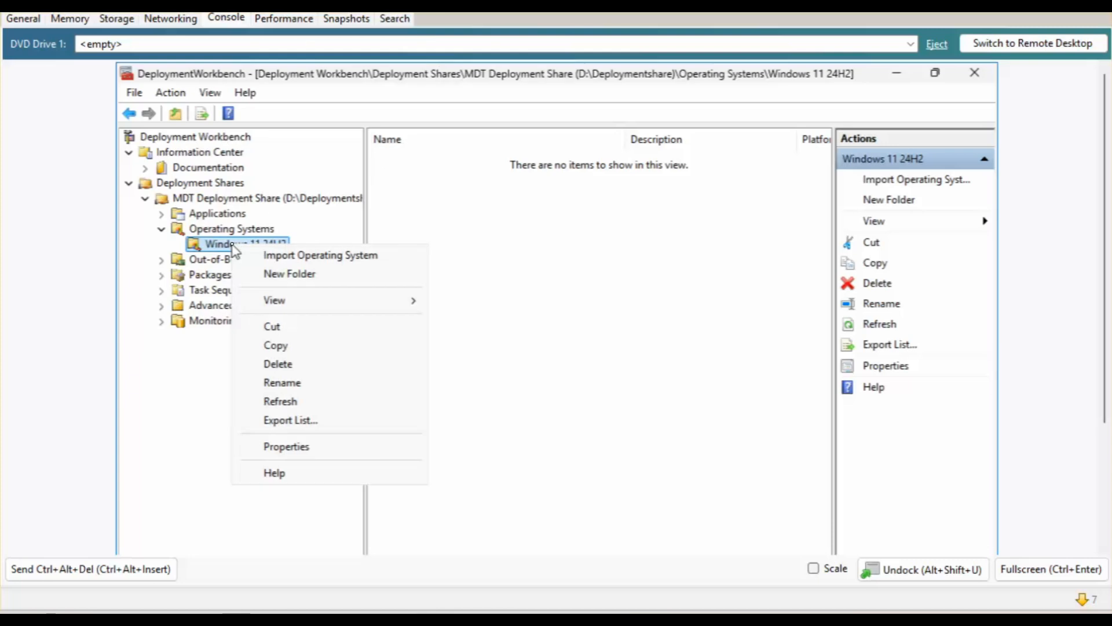
left_click(280, 256)
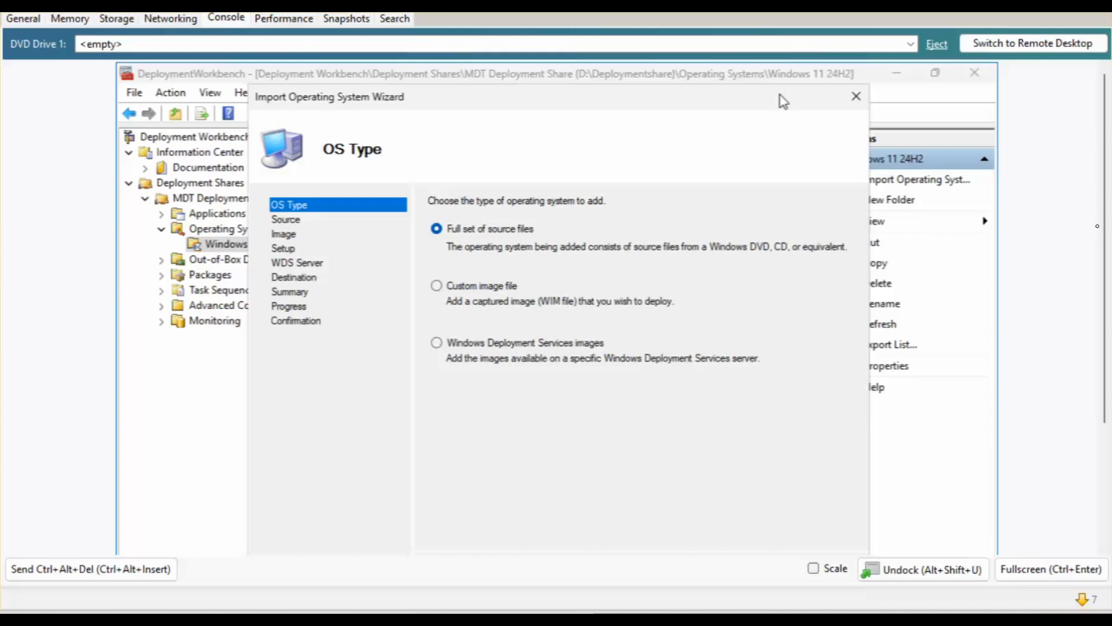
left_click_drag(1104, 224, 1102, 258)
left_click(748, 543)
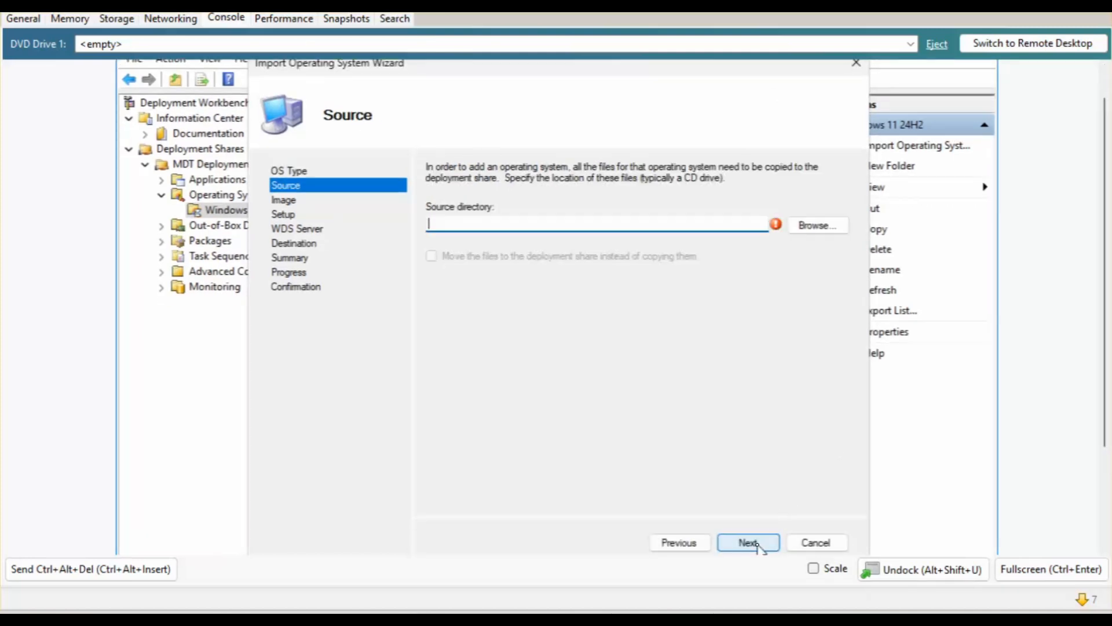
Set the mounted DVD drive E:\ as the import source directory.
left_click(817, 226)
scroll(519, 300, "down", 3)
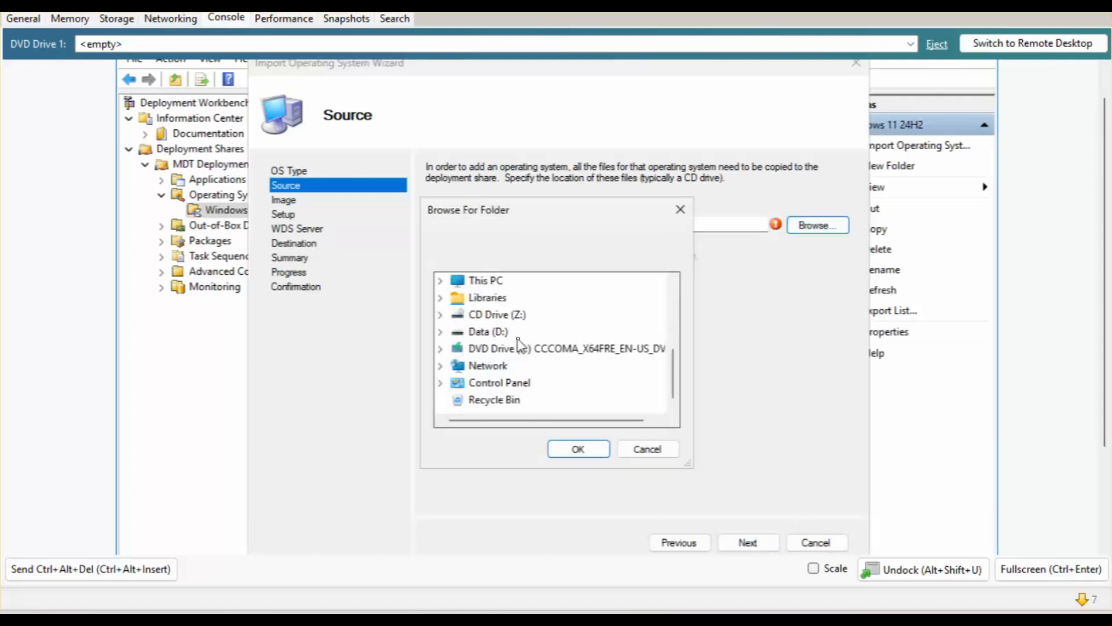
left_click(498, 348)
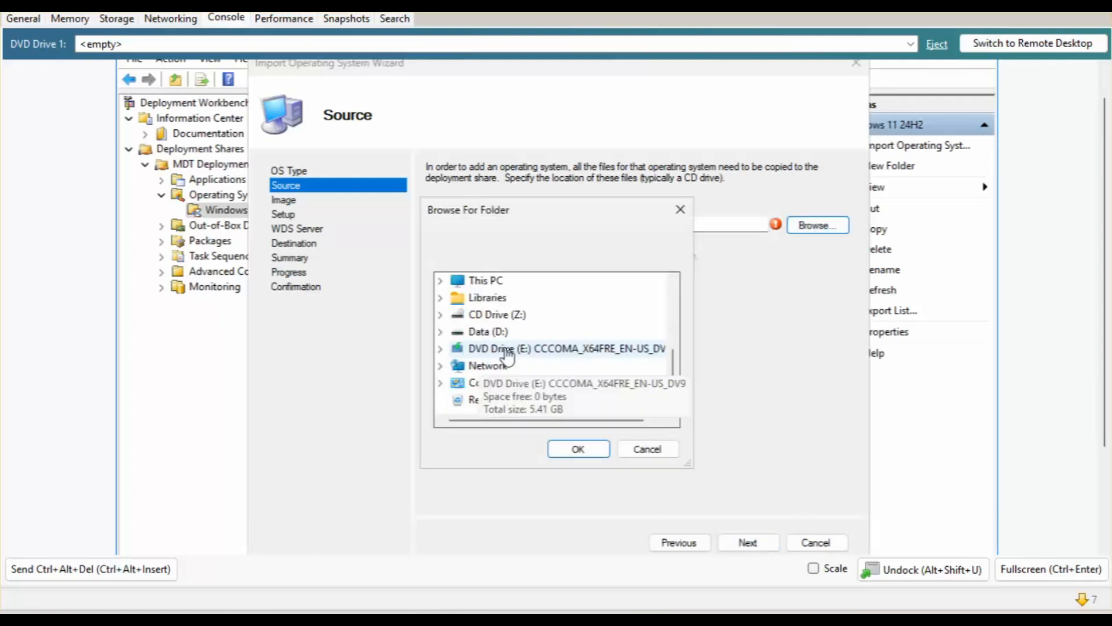
left_click(577, 450)
left_click(746, 544)
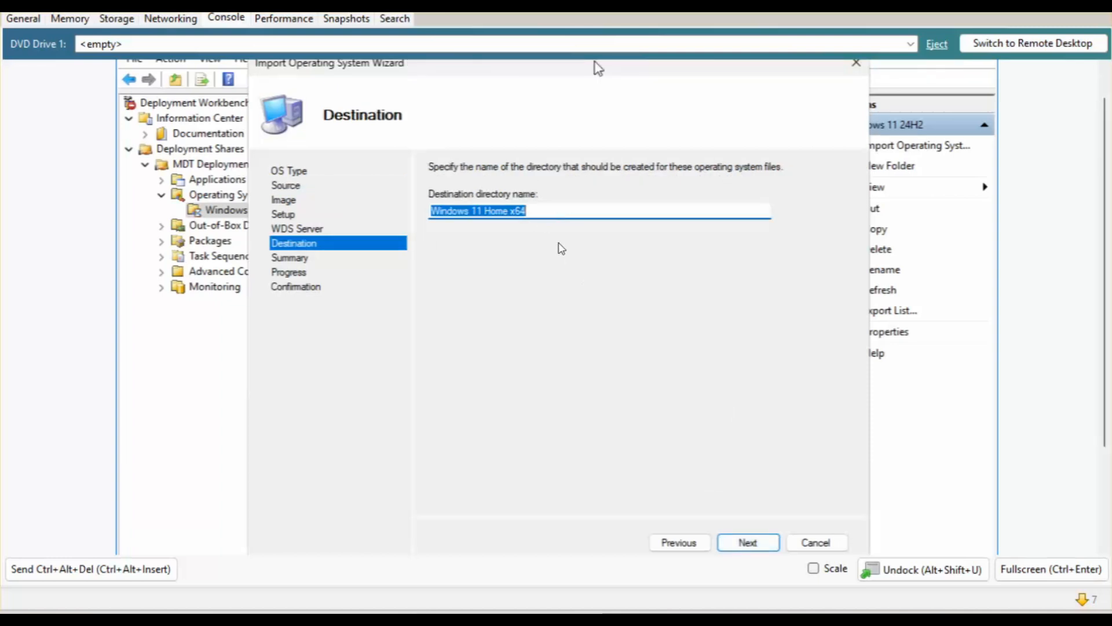
Accept the destination folder name and run the import to completion.
left_click(556, 209)
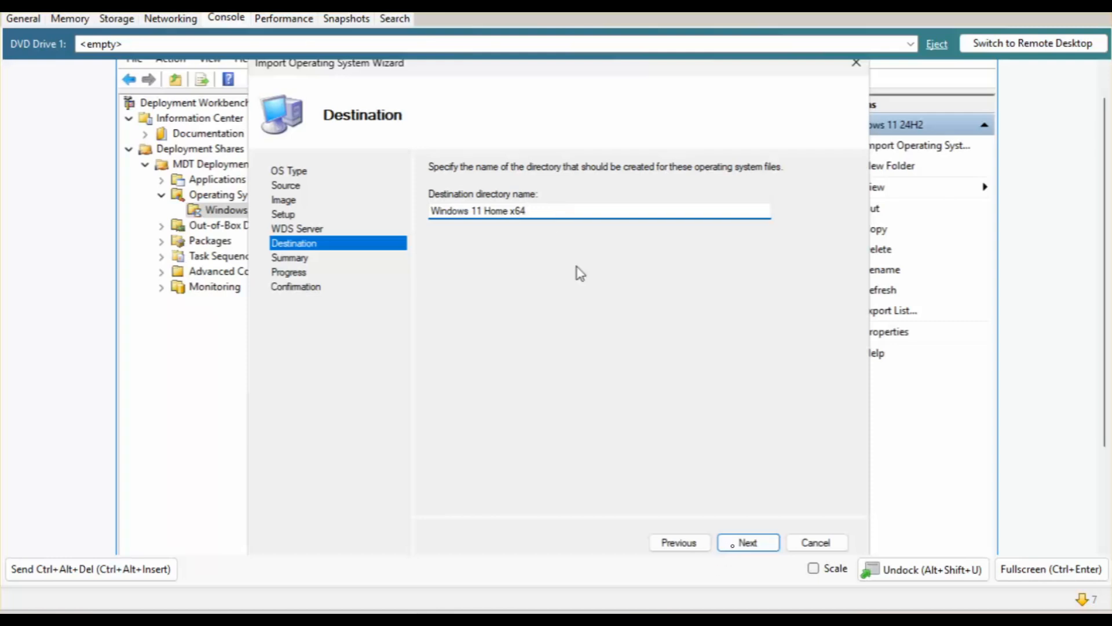
key("Return")
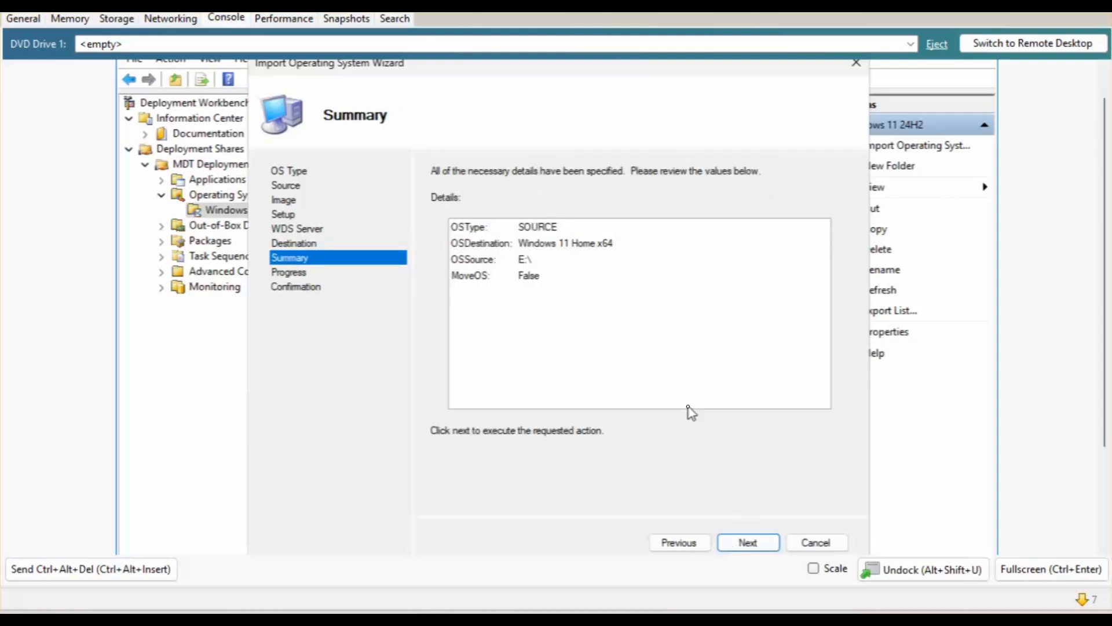
left_click(752, 543)
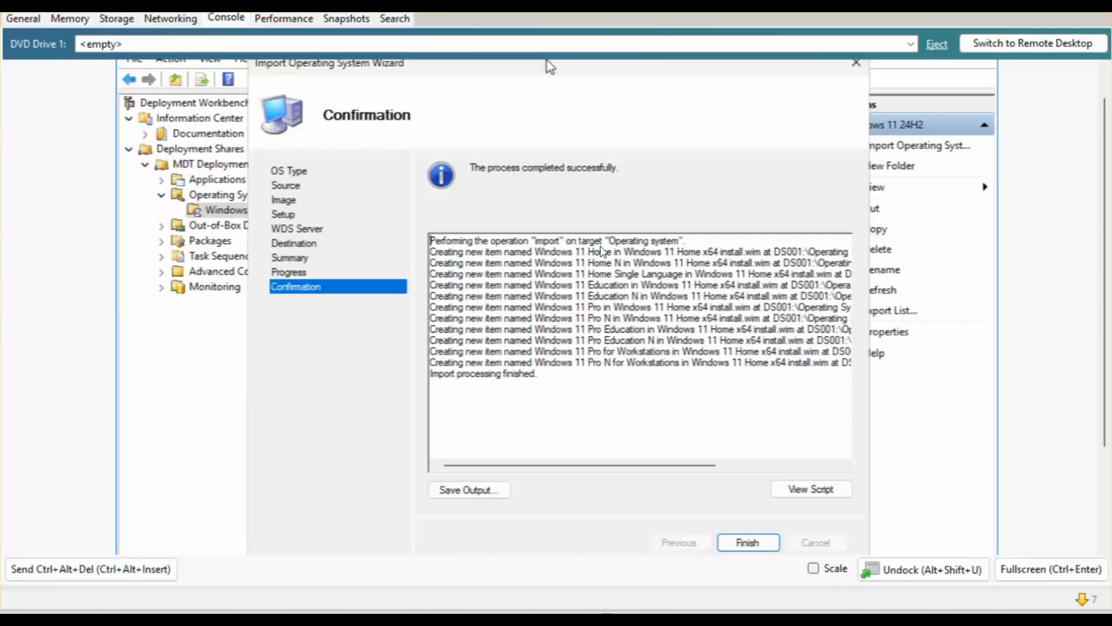
left_click(747, 542)
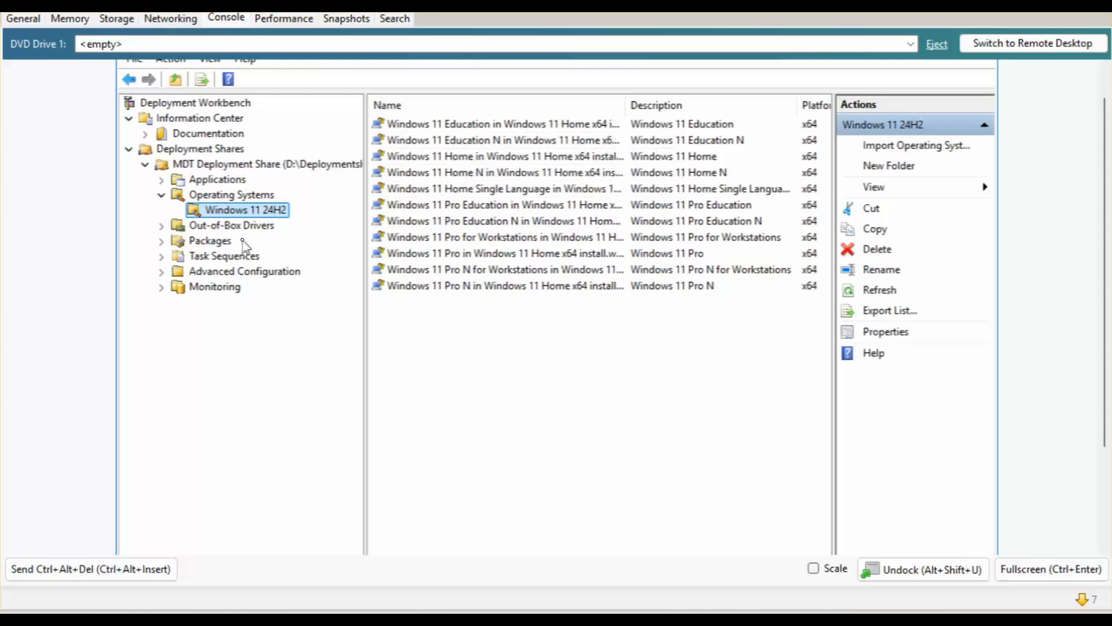
Create a new task sequence with ID win11 and name Windows 11 24H2.
left_click(228, 262)
right_click(228, 262)
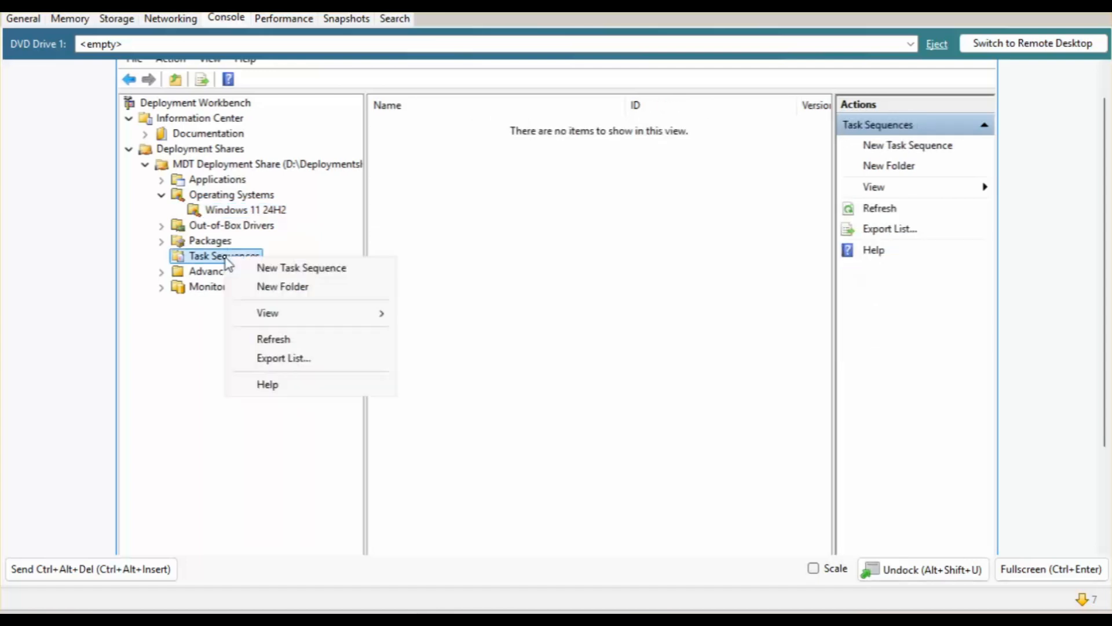
left_click(268, 267)
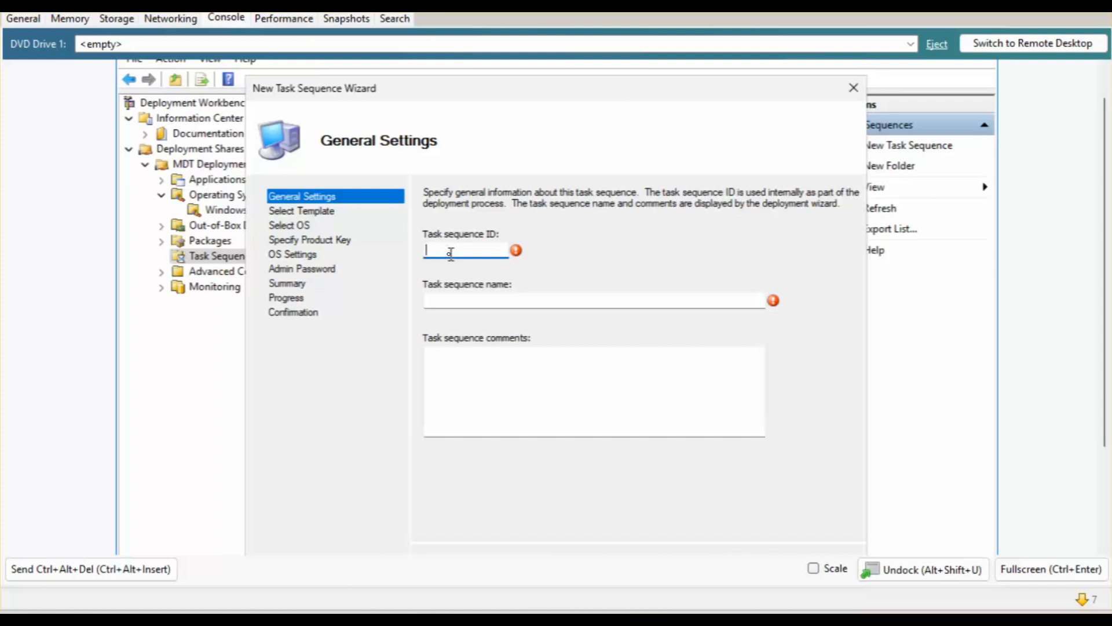
type("win11")
key("Tab")
type("W")
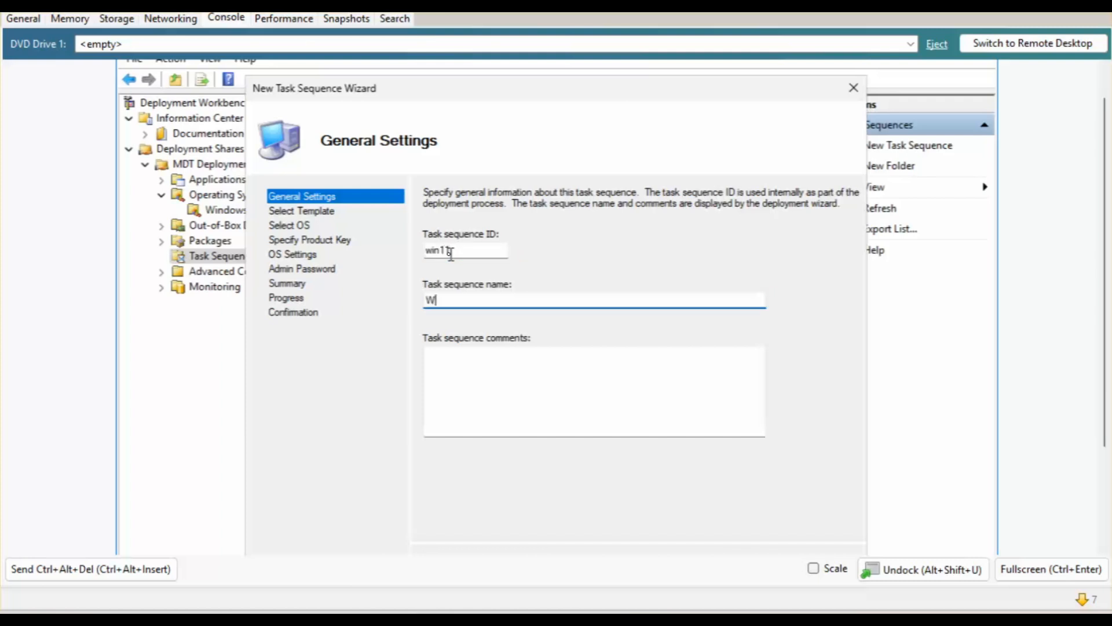
type("indows 11")
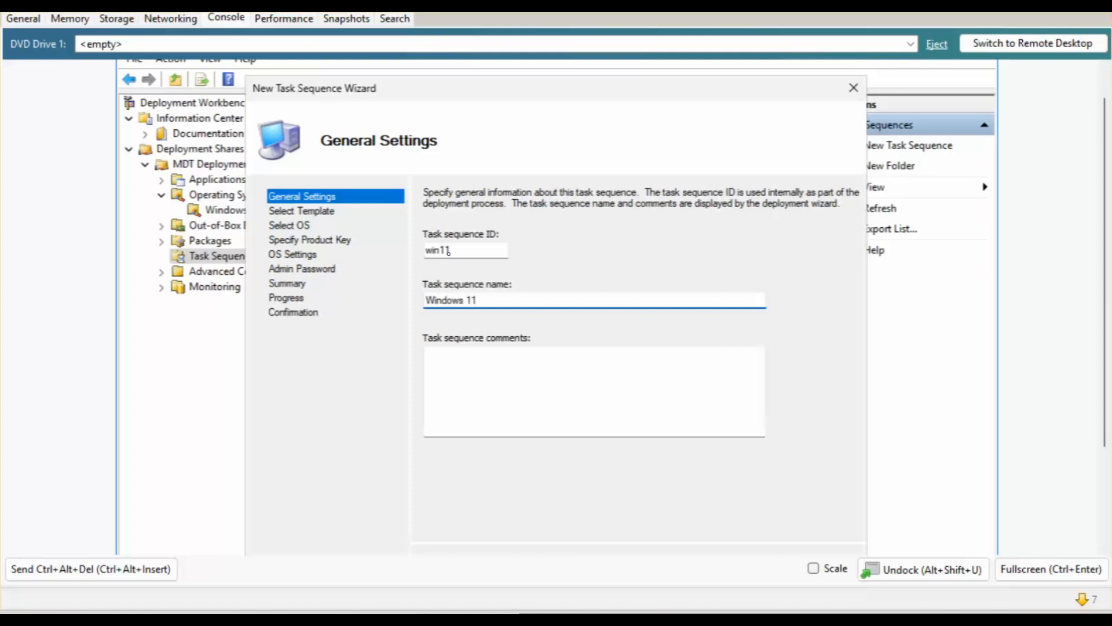
type(" 24H2")
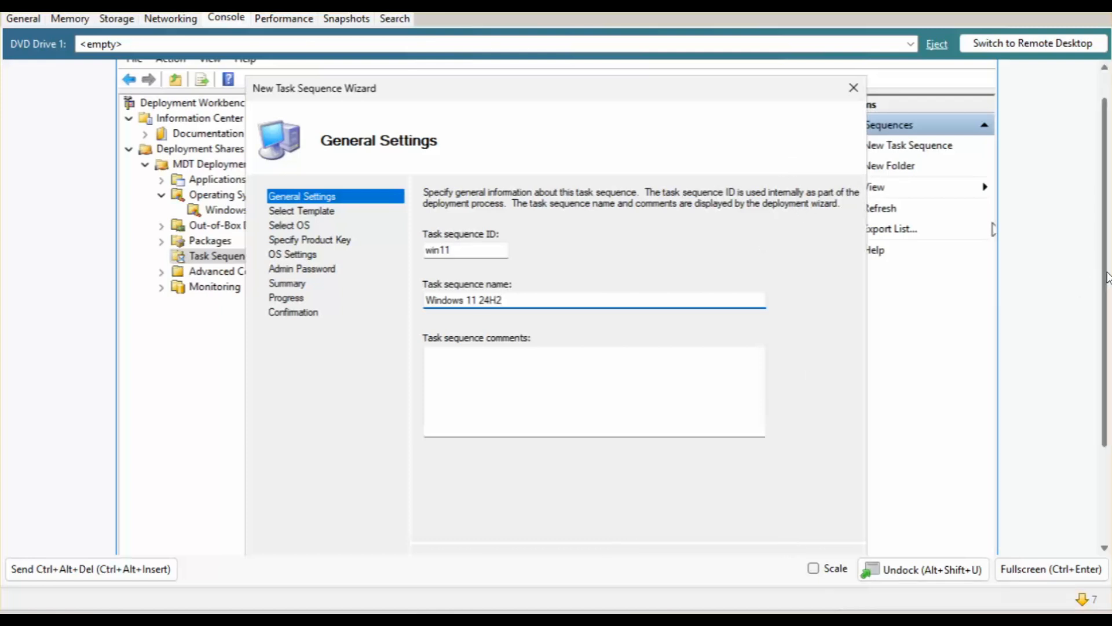
scroll(1101, 345, "down", 2)
left_click(747, 473)
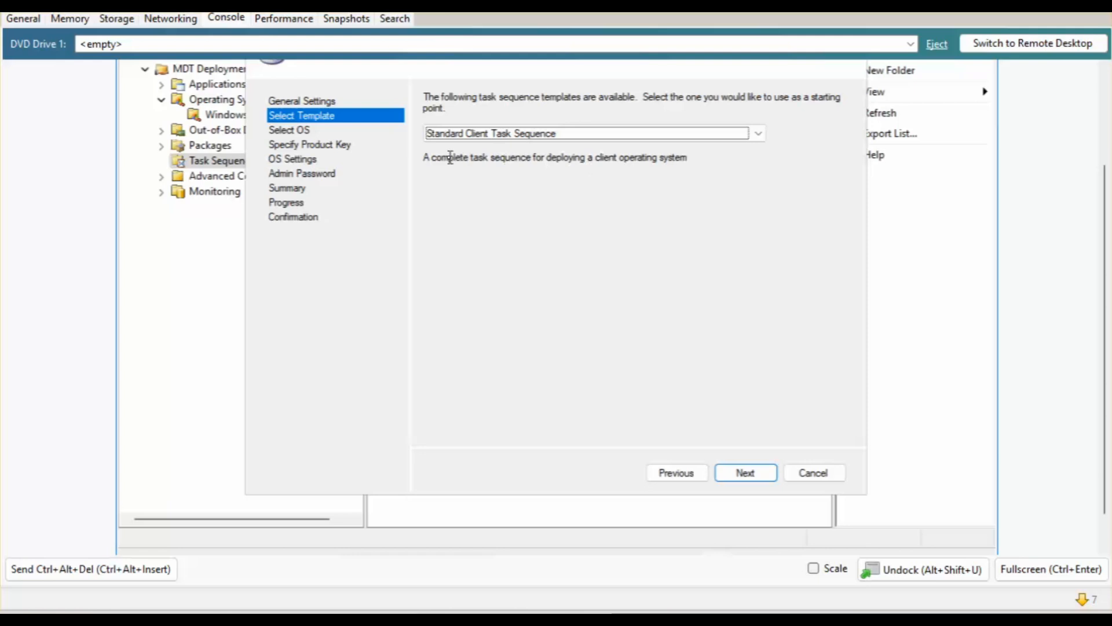
Keep Standard Client Task Sequence as the template.
left_click(472, 134)
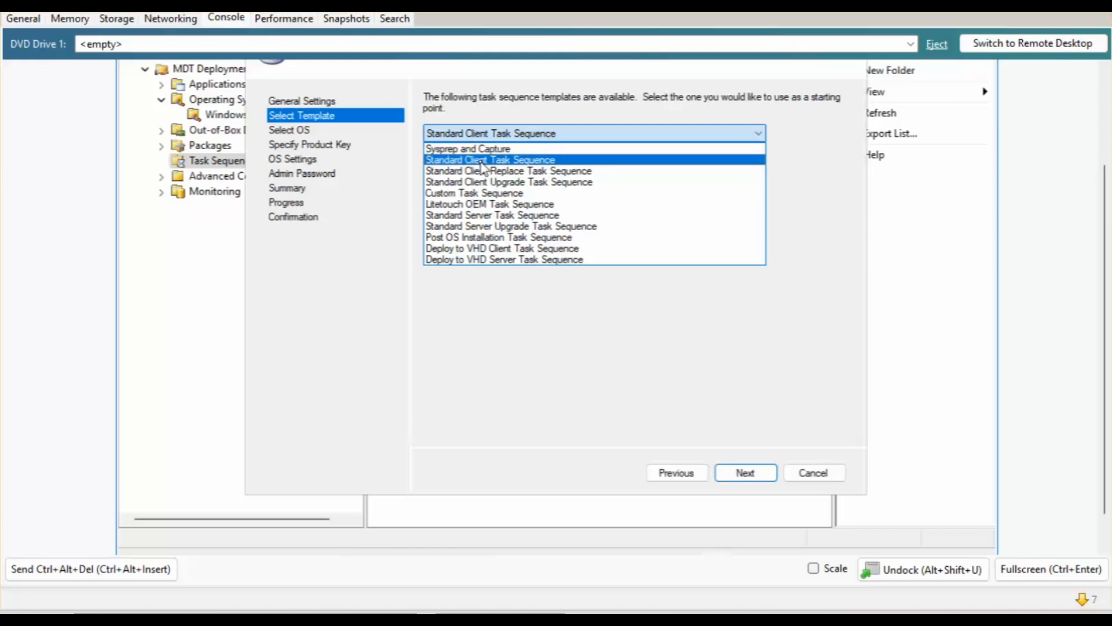
left_click(483, 163)
left_click(735, 476)
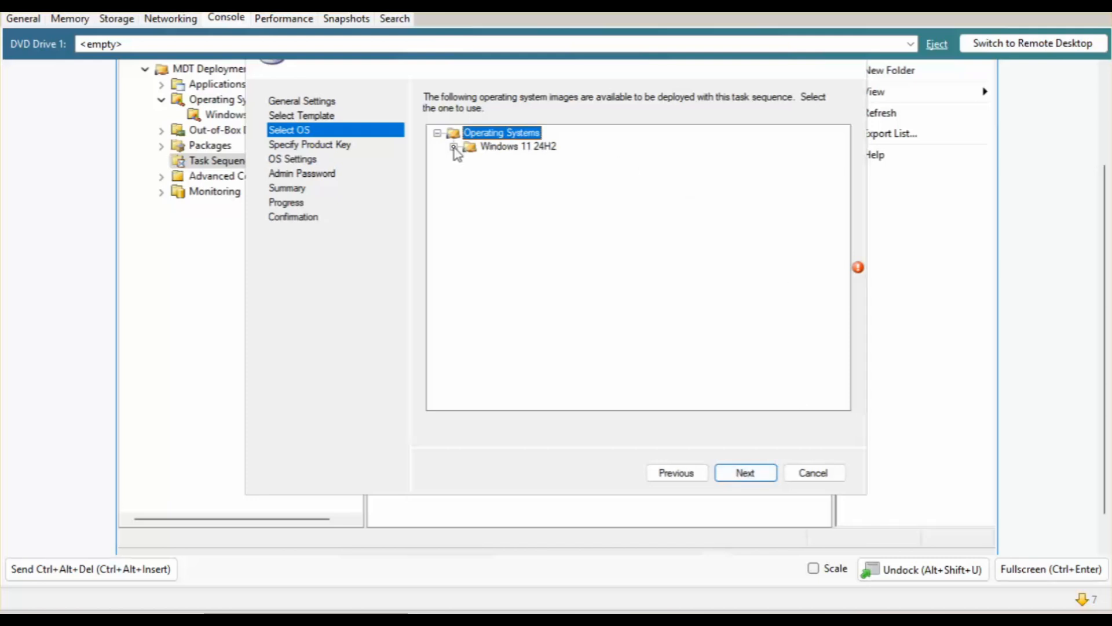
Choose the Windows 11 Pro image from Windows 11 24H2 and skip the product key.
left_click(454, 148)
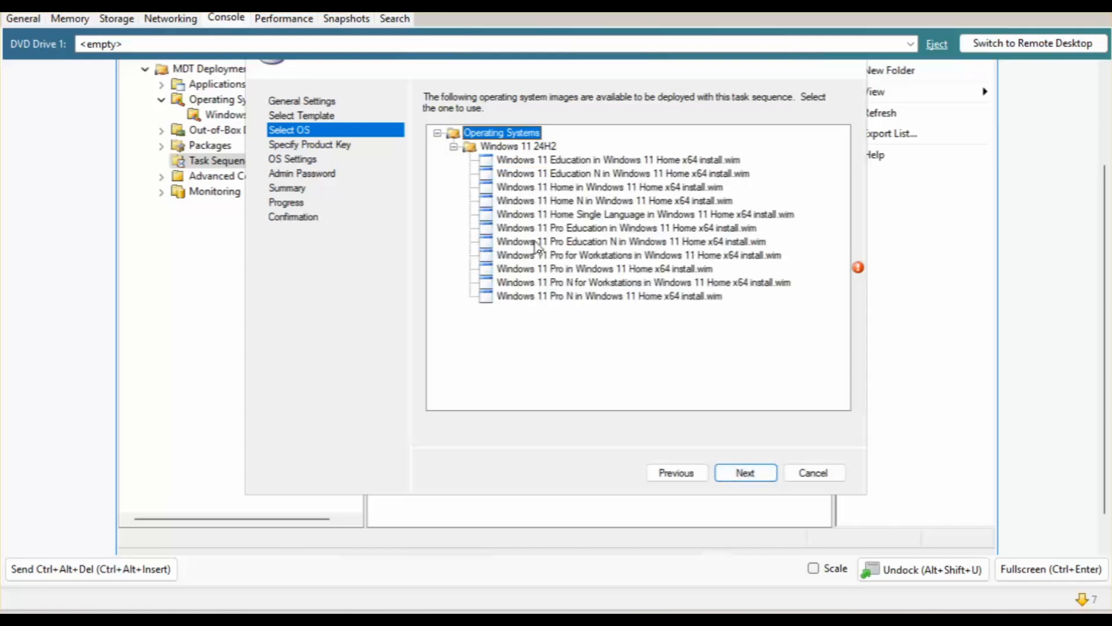
left_click(549, 269)
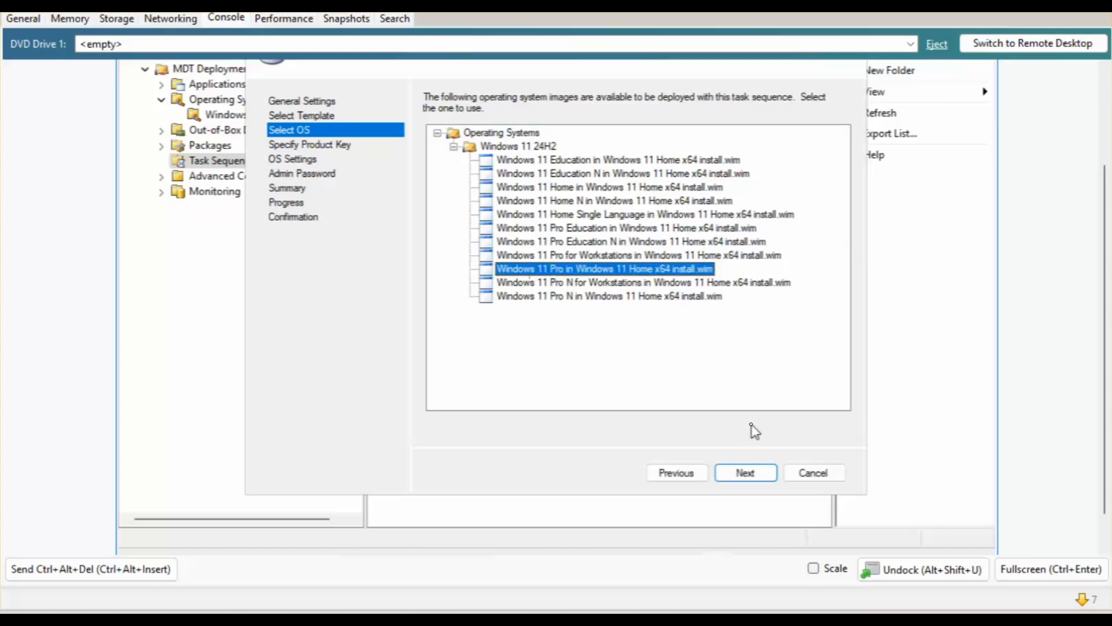
left_click(770, 474)
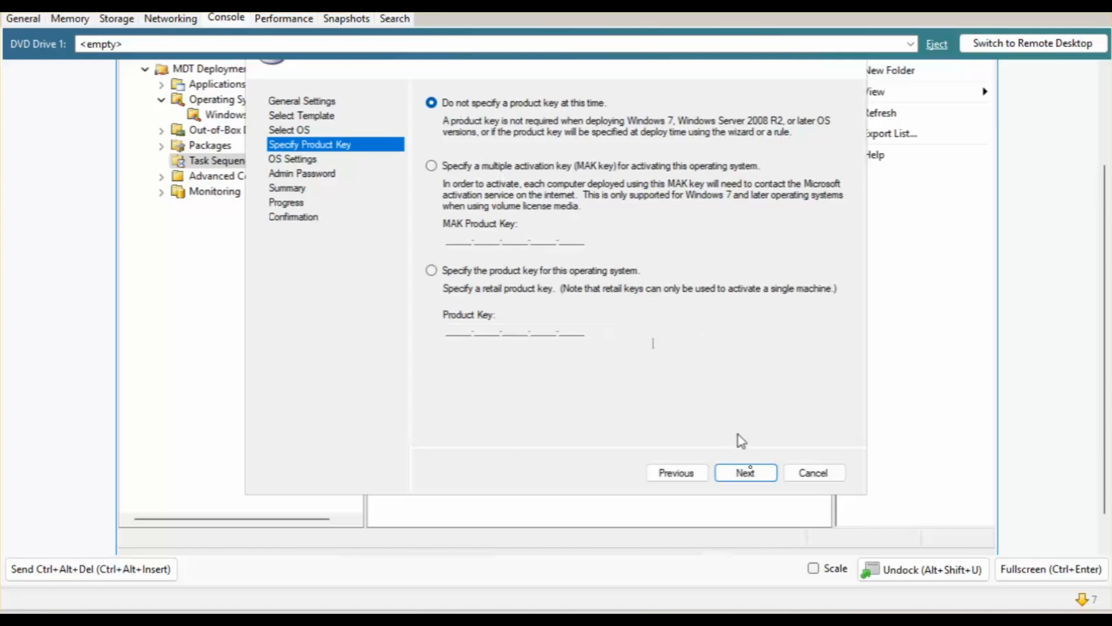
left_click(745, 473)
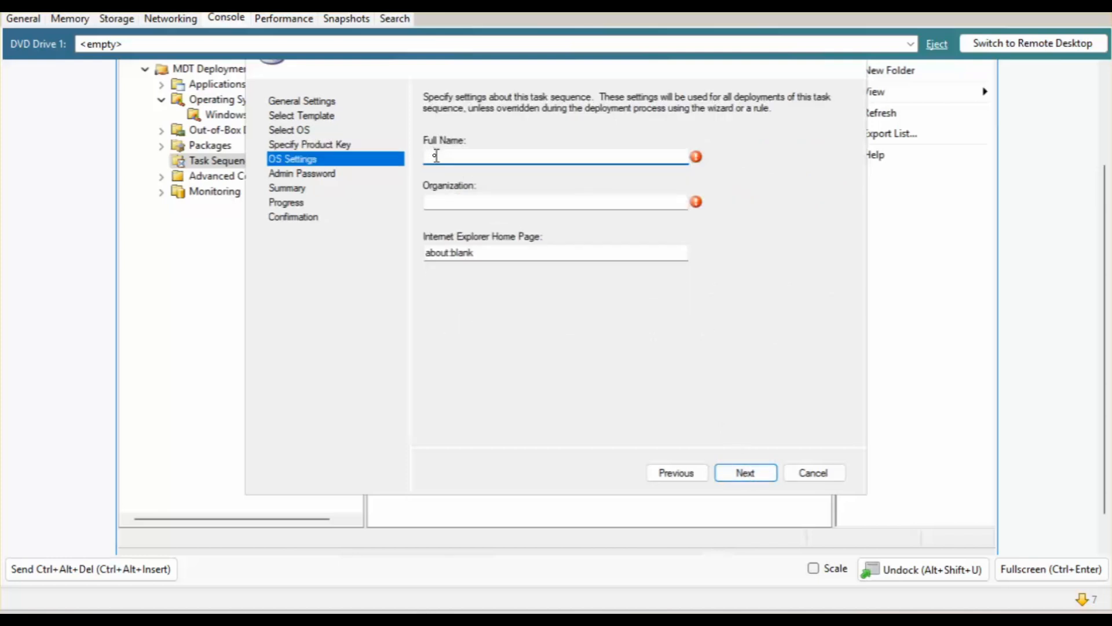
type("wINDOWS uSER")
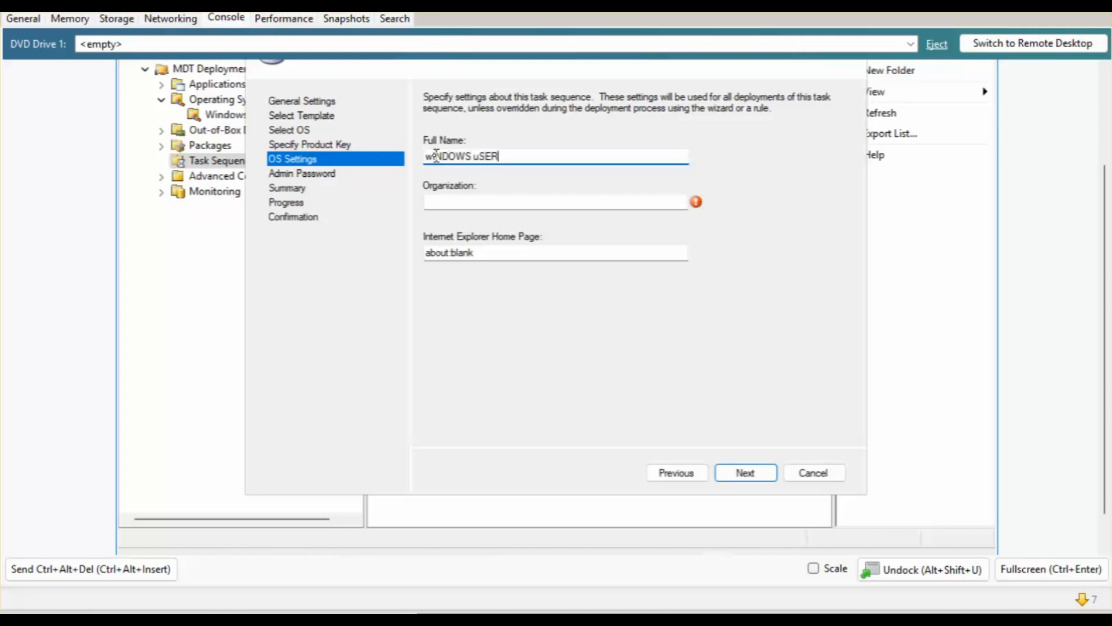
key("BackSpace")
key("BackSpace")
key("BackSpace")
key("BackSpace")
key("BackSpace")
key("BackSpace")
key("BackSpace")
key("BackSpace")
key("BackSpace")
key("BackSpace")
key("BackSpace")
type("Windows user")
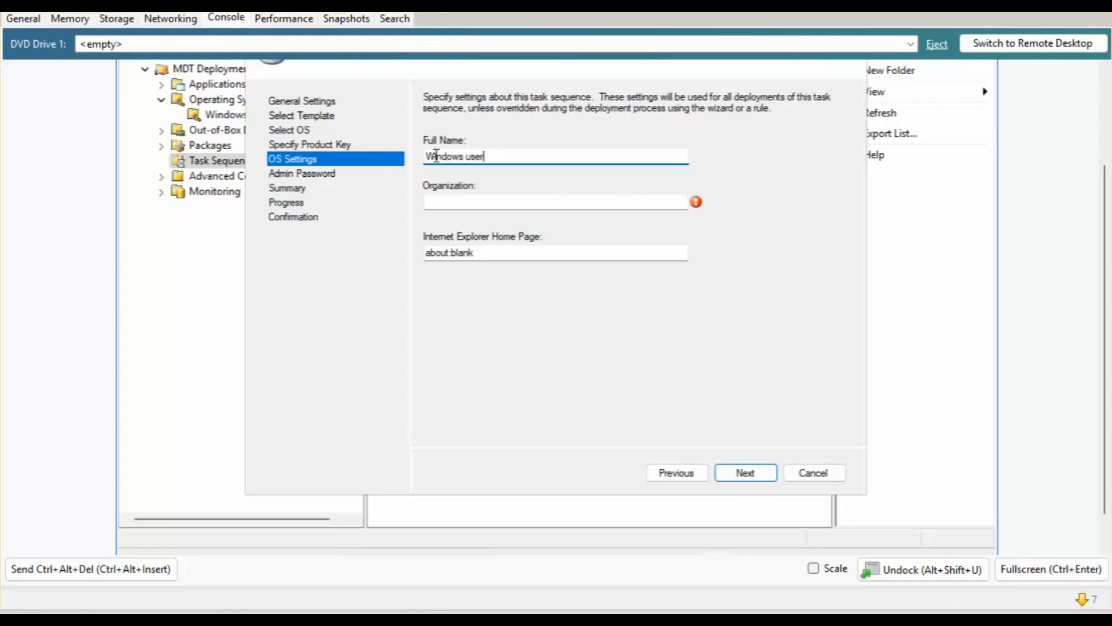
key("Tab")
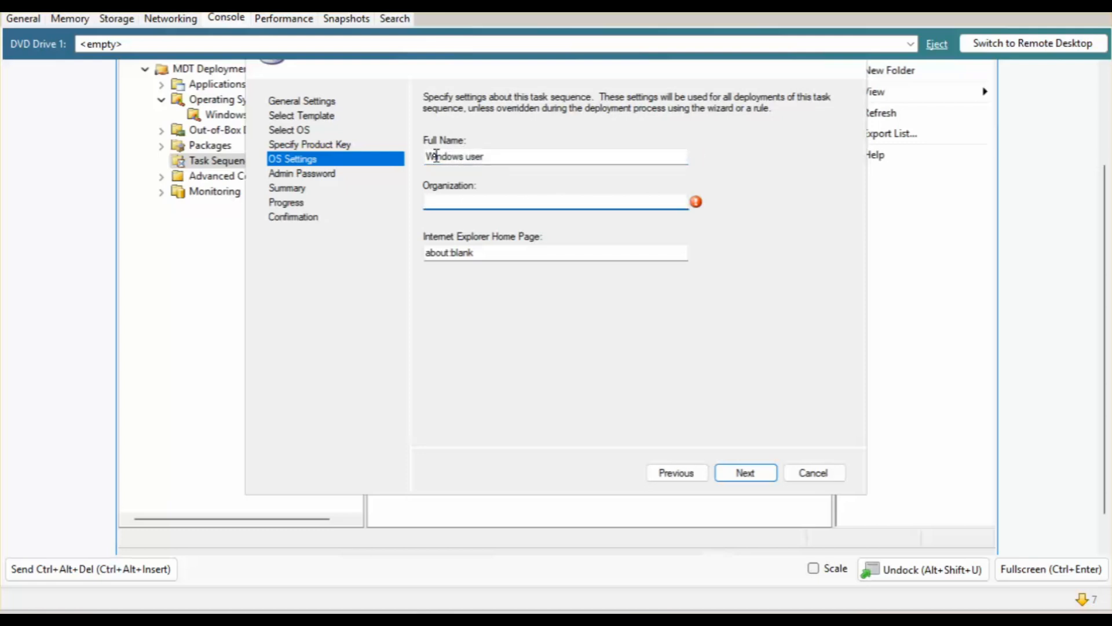
key("BackSpace")
type("mICROSOF")
key("BackSpace")
key("BackSpace")
key("BackSpace")
key("BackSpace")
key("BackSpace")
key("BackSpace")
key("BackSpace")
key("BackSpace")
type("Micro")
key("Tab")
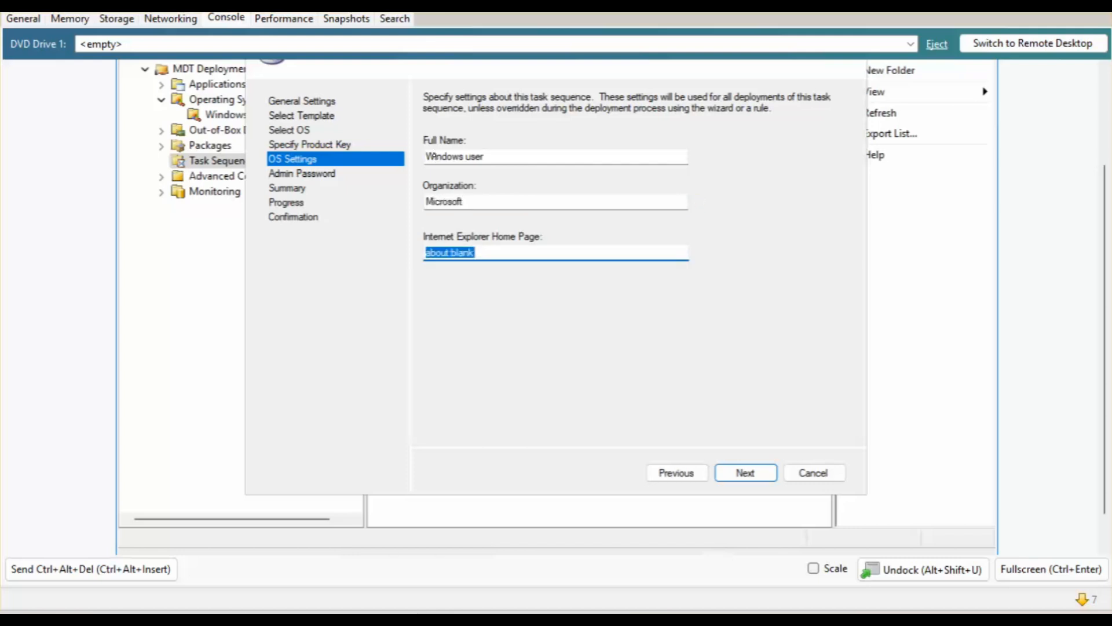
type("https://www.google.co.nz")
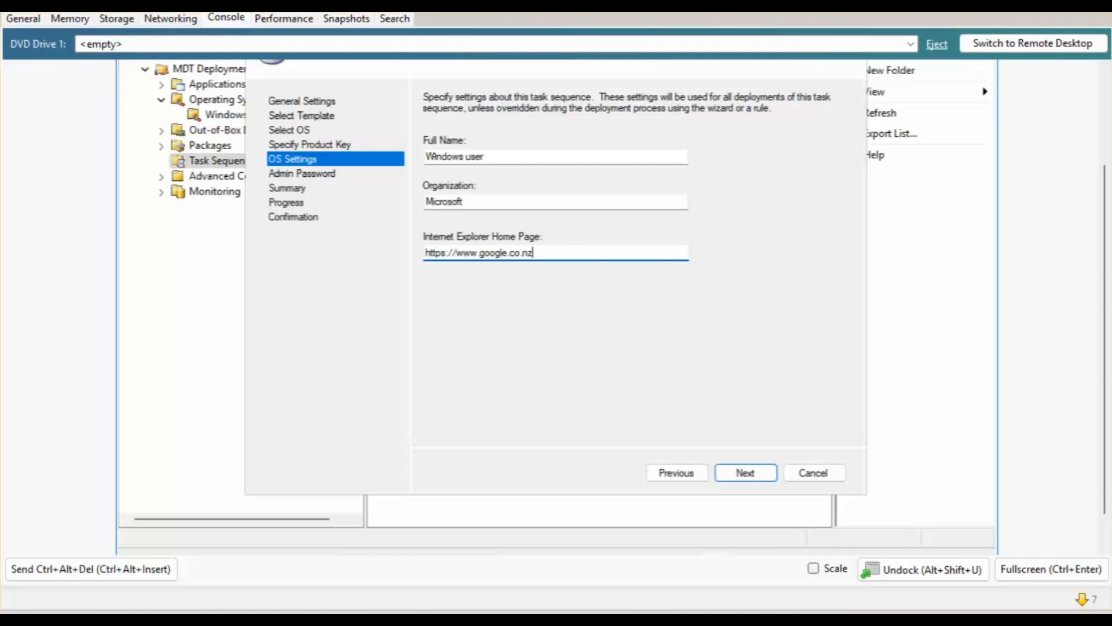
left_click(744, 474)
left_click(460, 166)
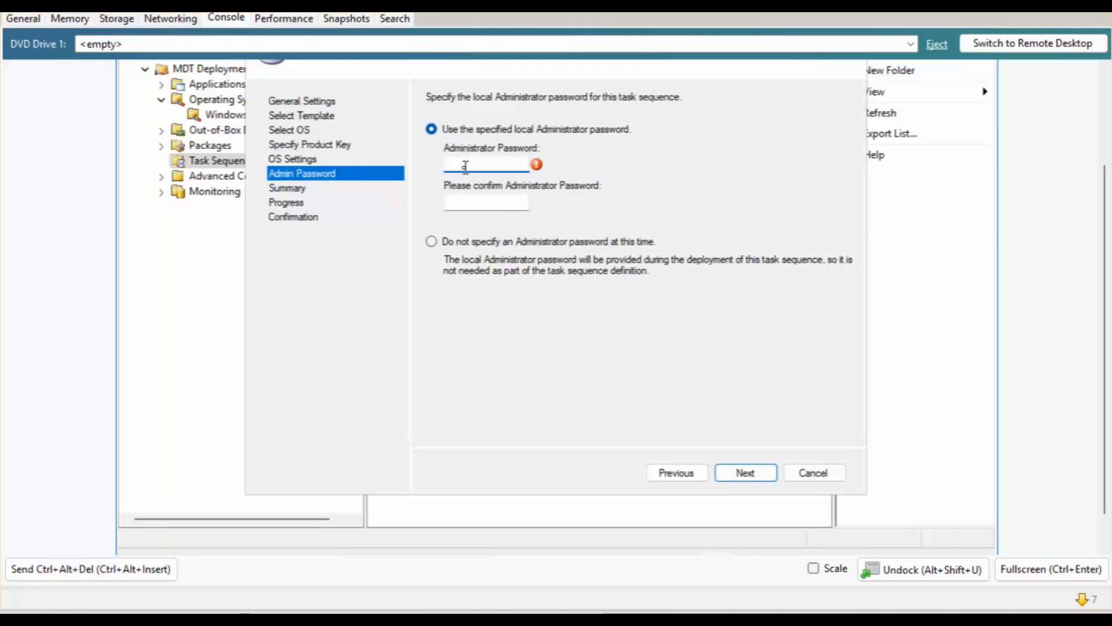
Enter and confirm the local Administrator password, then create the Windows 11 24H2 task sequence.
key("Caps_Lock")
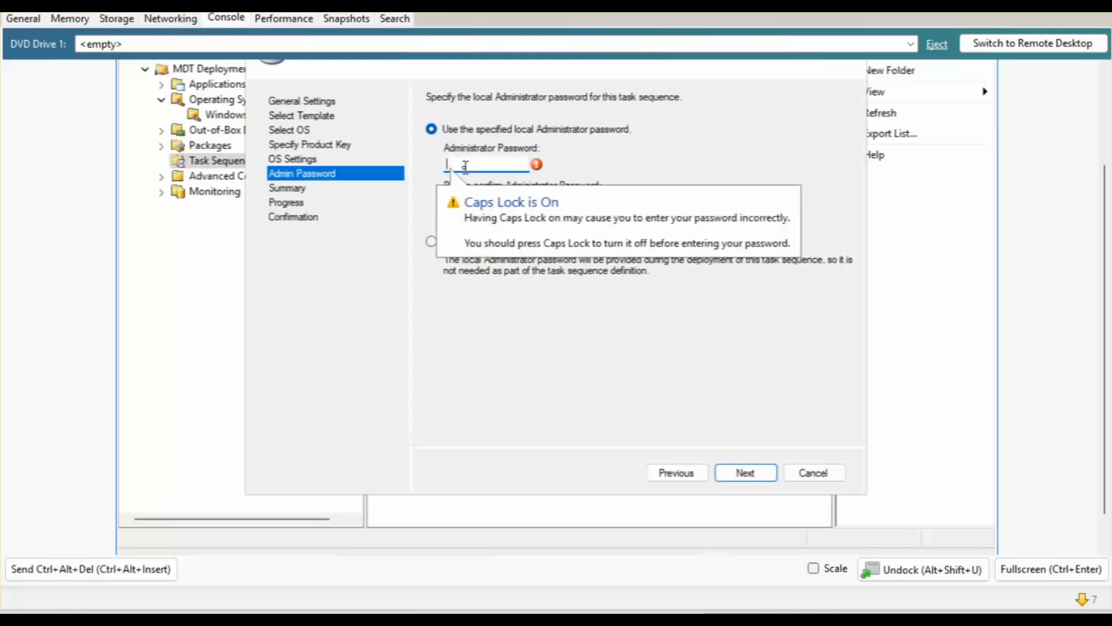
type("Pord123")
key("Tab")
key("Caps_Lock")
type("Password123!")
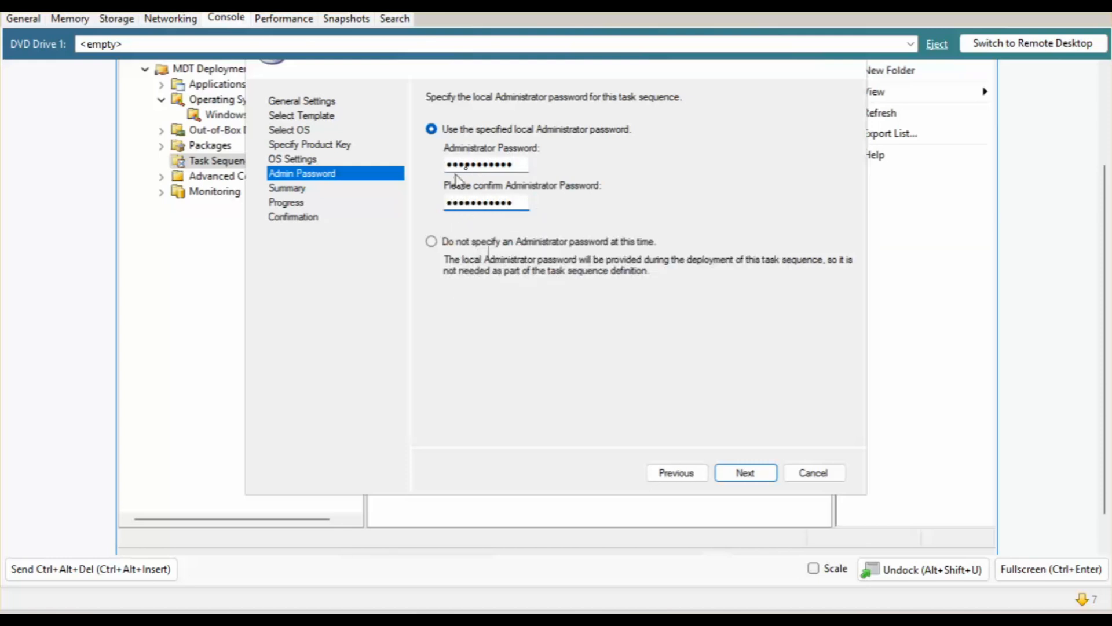
left_click(753, 474)
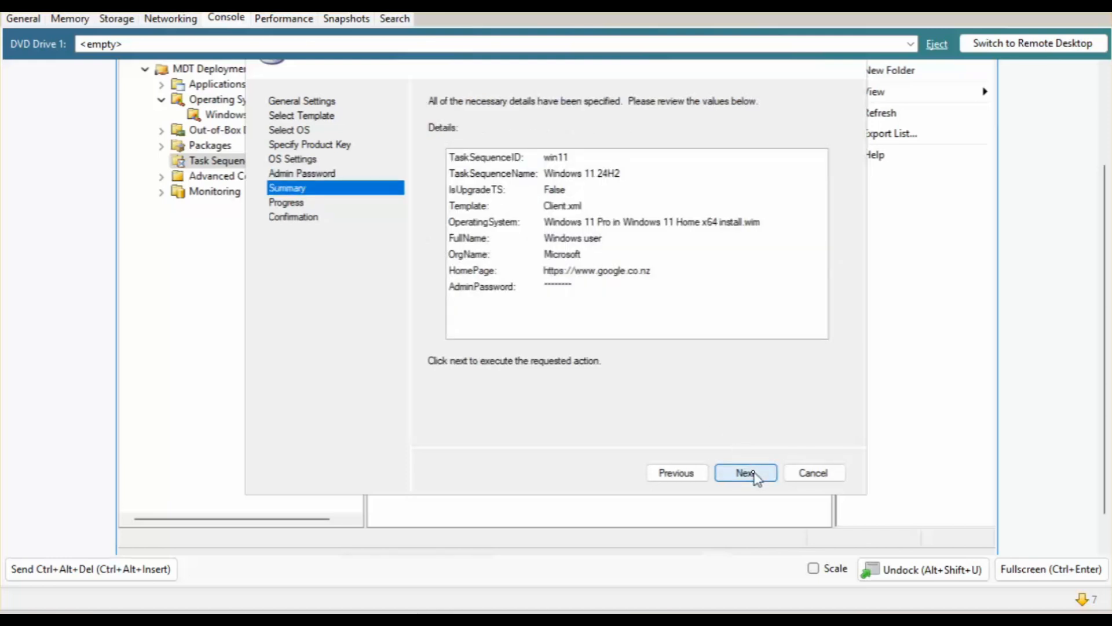
left_click(753, 475)
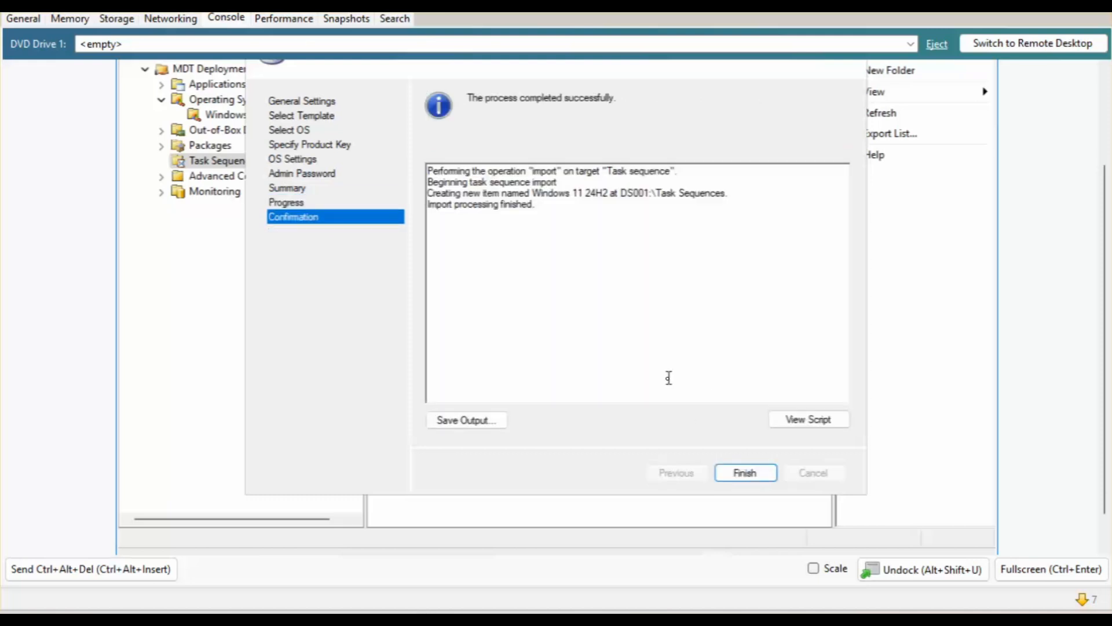
left_click(744, 473)
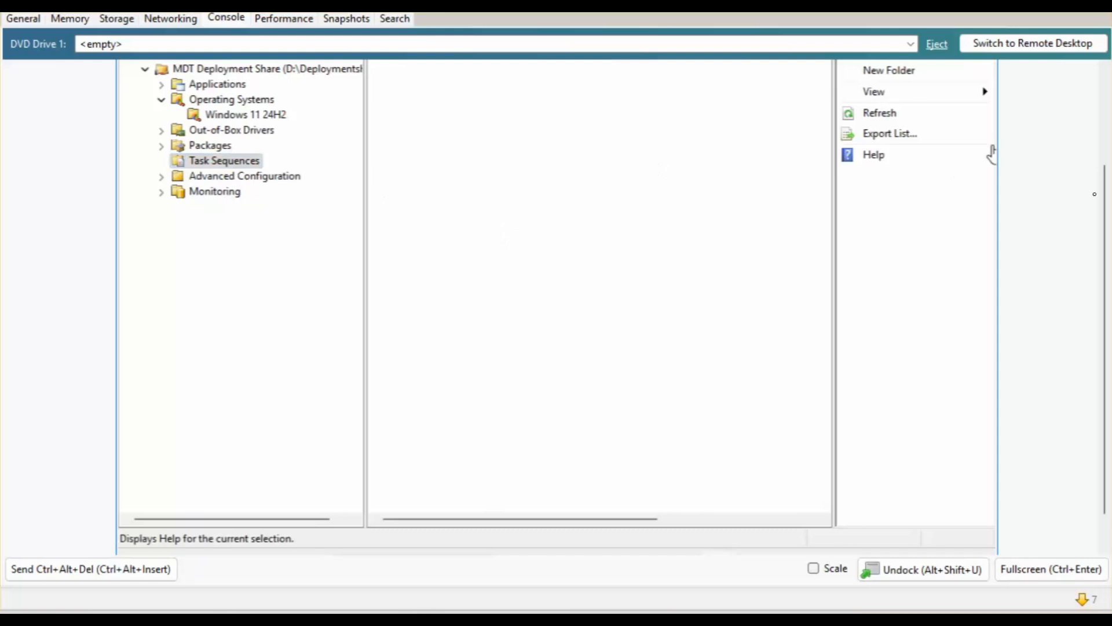
Check Windows 11 24H2 (ID WIN11) is listed, browse Packages and Applications, then minimise Workbench.
left_click_drag(1105, 167, 1083, 85)
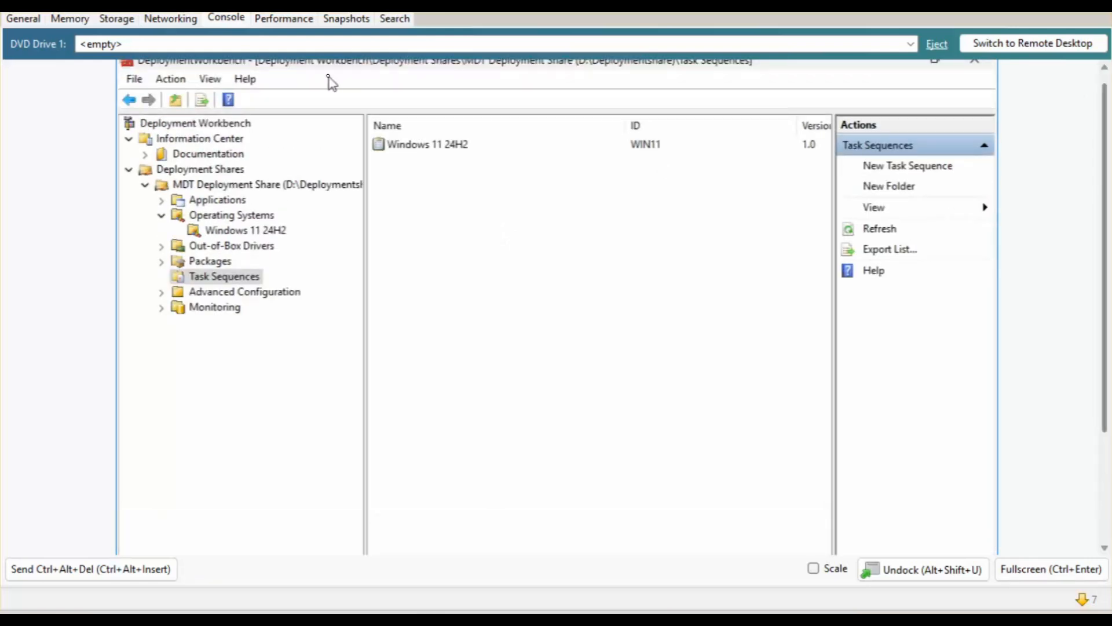
left_click(421, 149)
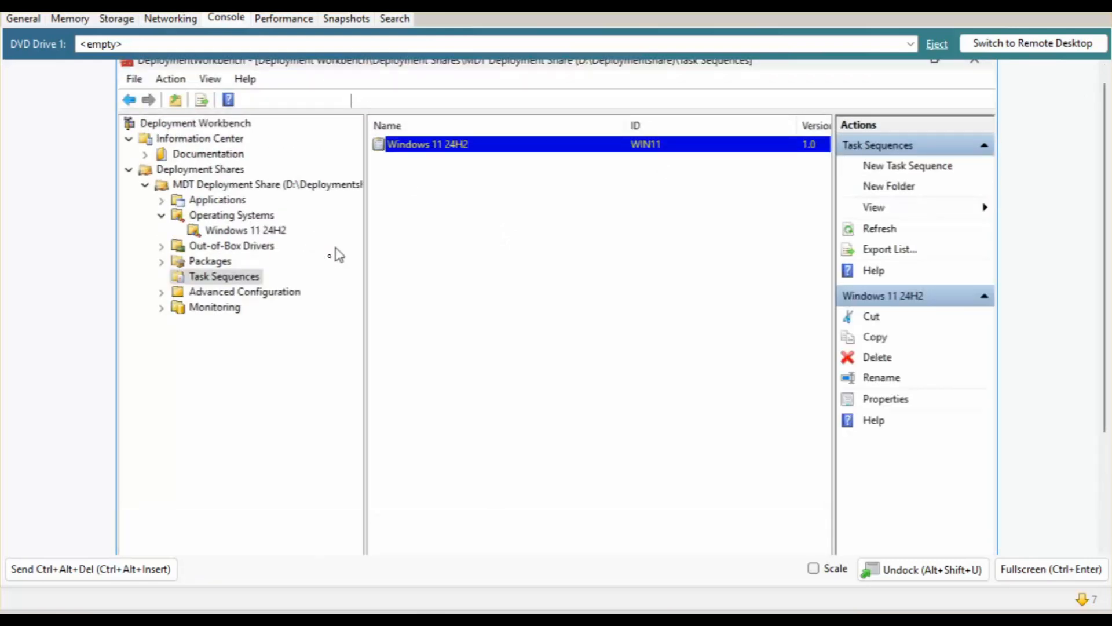
left_click(209, 262)
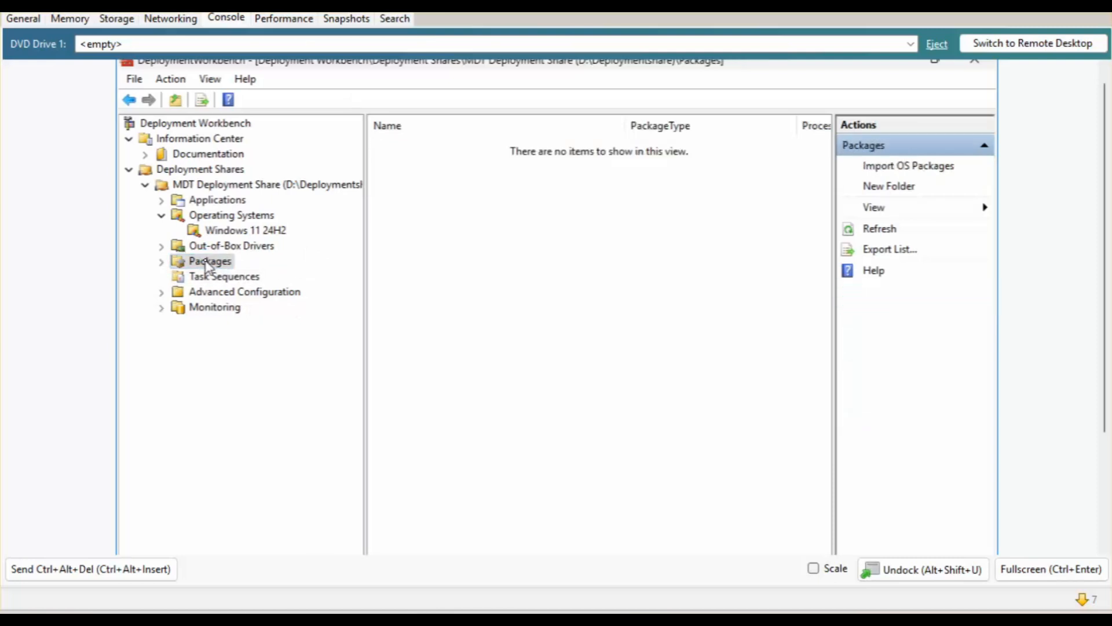
left_click(223, 202)
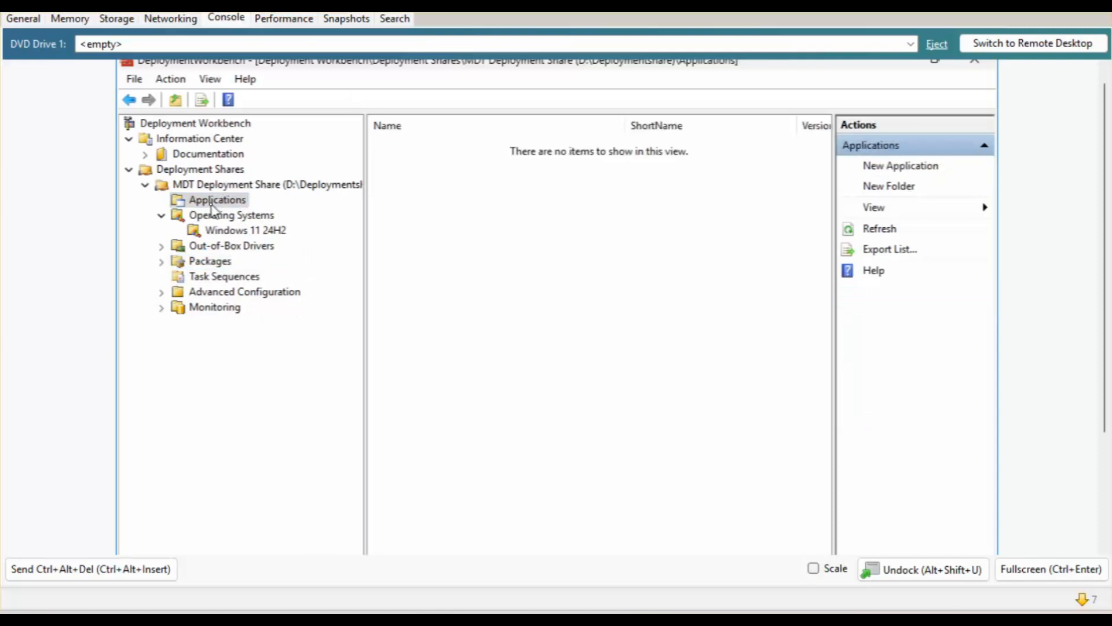
scroll(1110, 105, "up", 1)
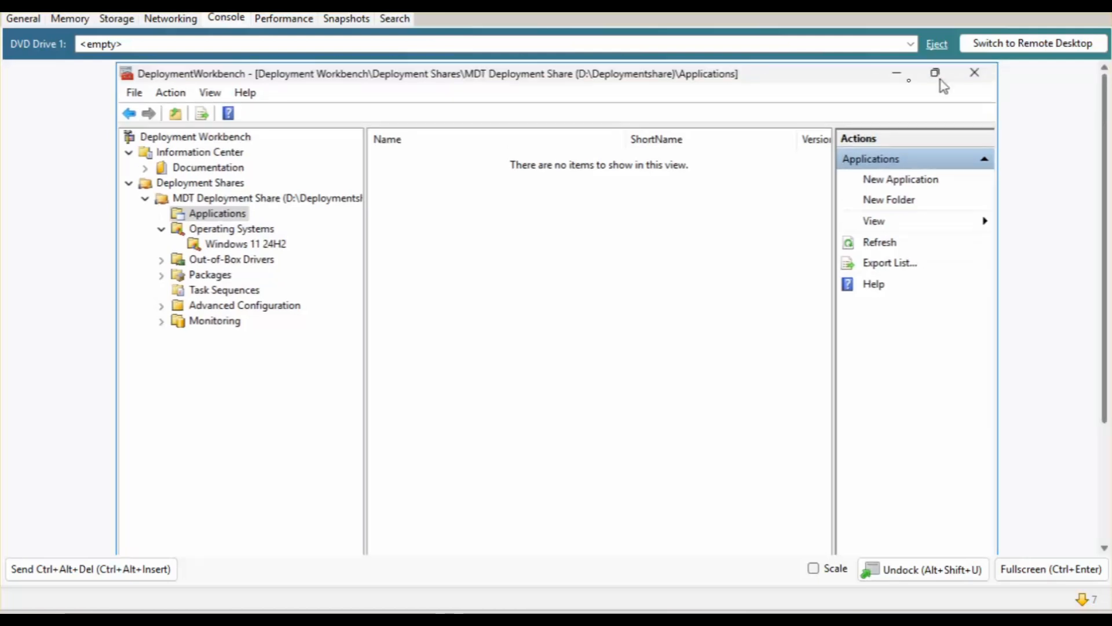
left_click(899, 78)
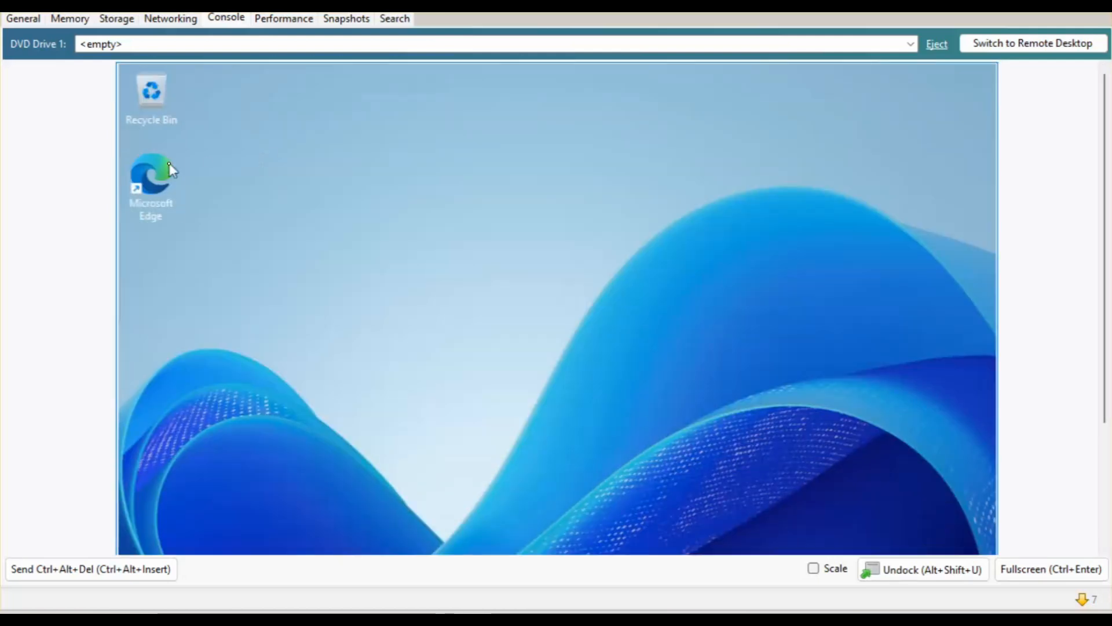
Open Edge maximised and go to google.co.nz.
double_click(135, 186)
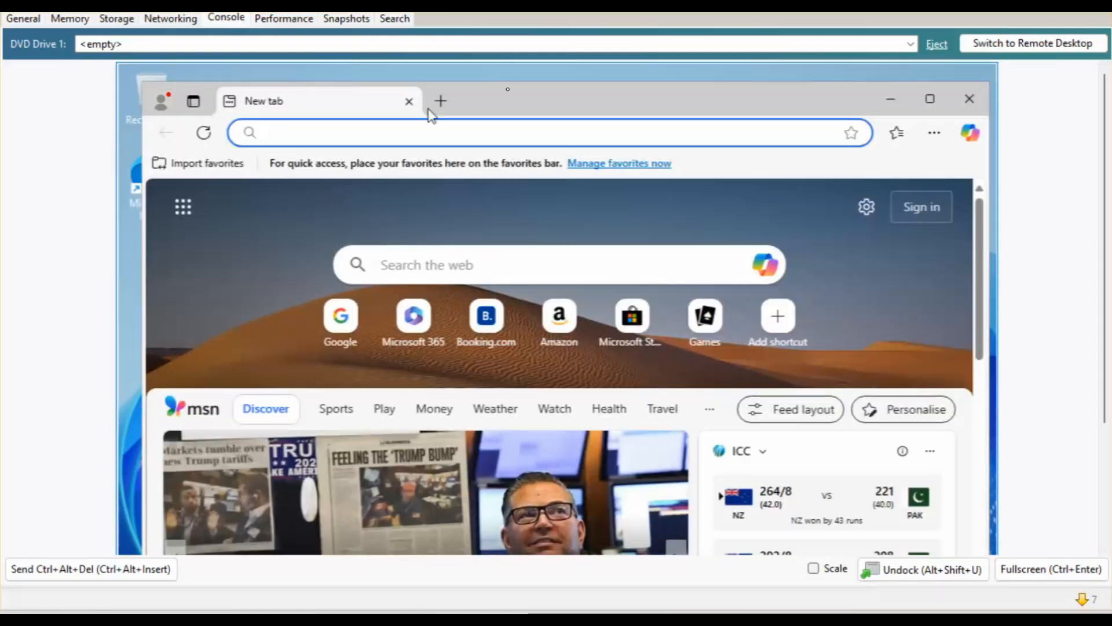
double_click(507, 100)
left_click(260, 109)
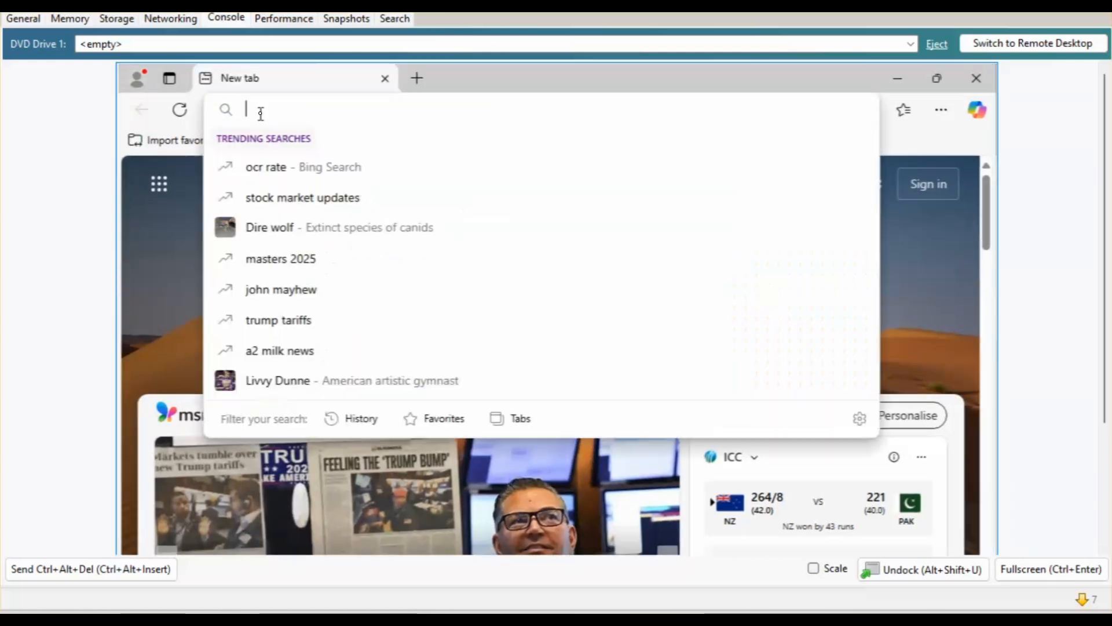
type("google.co.nz")
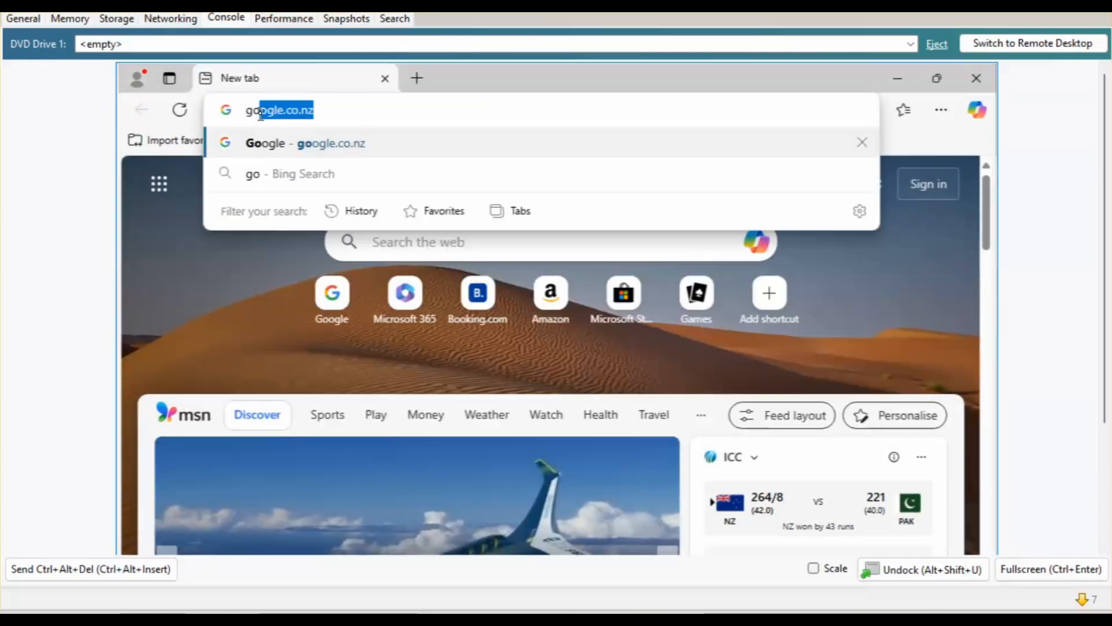
key("Return")
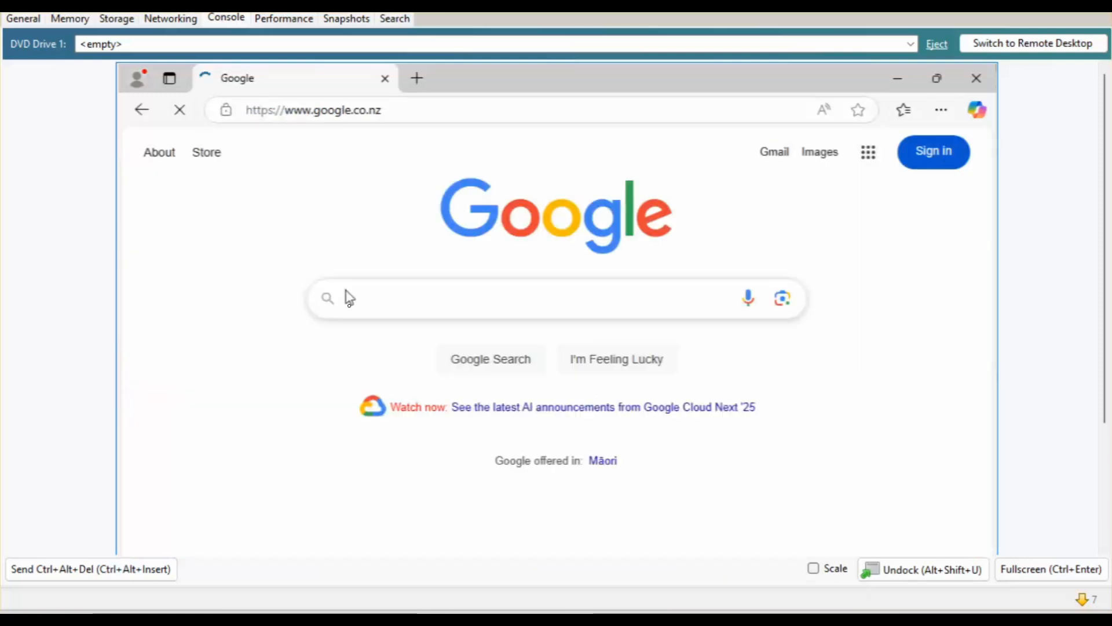
Search 'download 7z' and download the 64-bit x64 MSI from 7-zip.org's download page.
type("download 7")
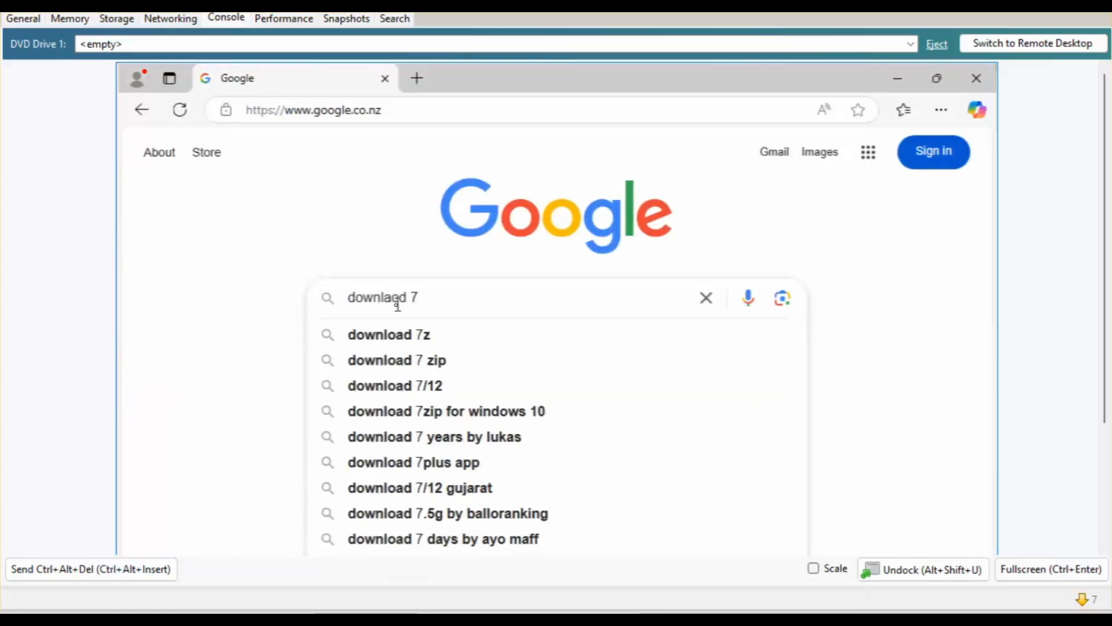
key("Down")
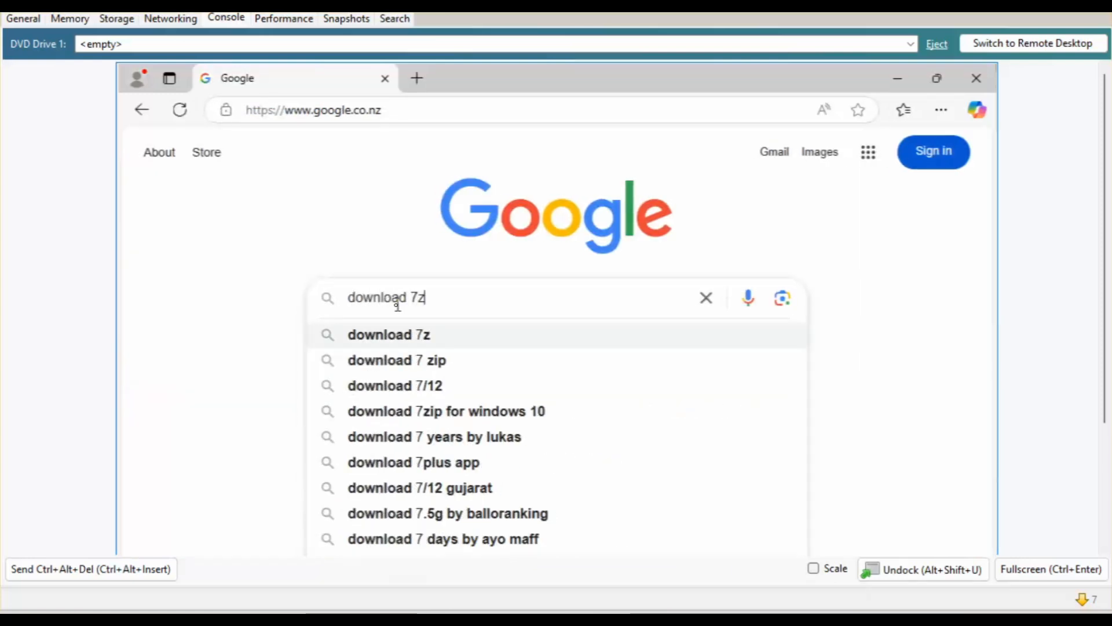
key("Return")
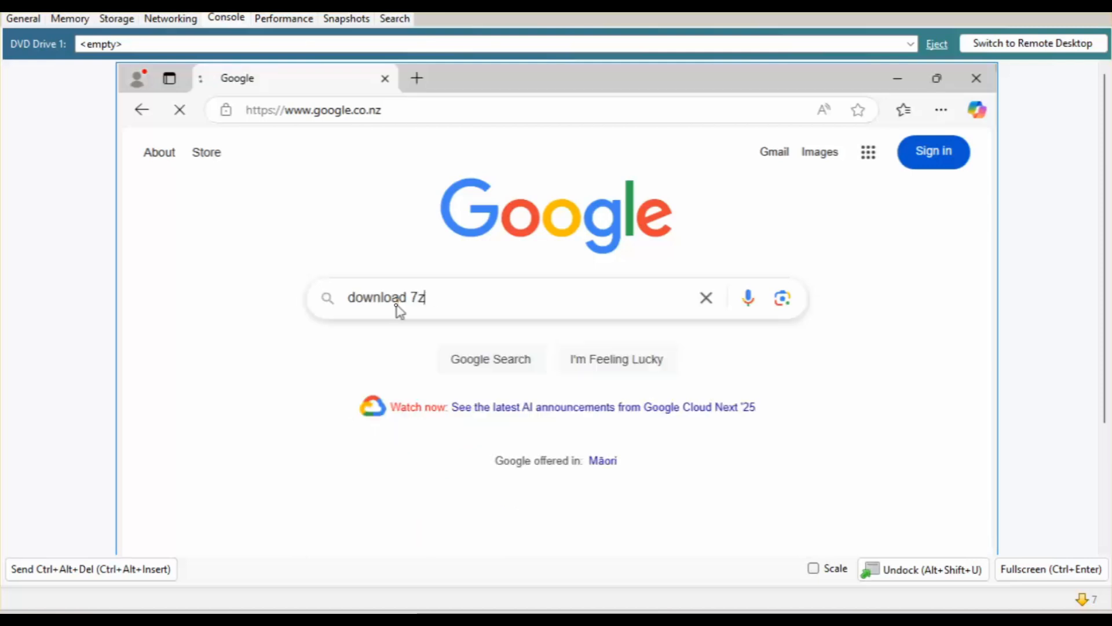
left_click(188, 313)
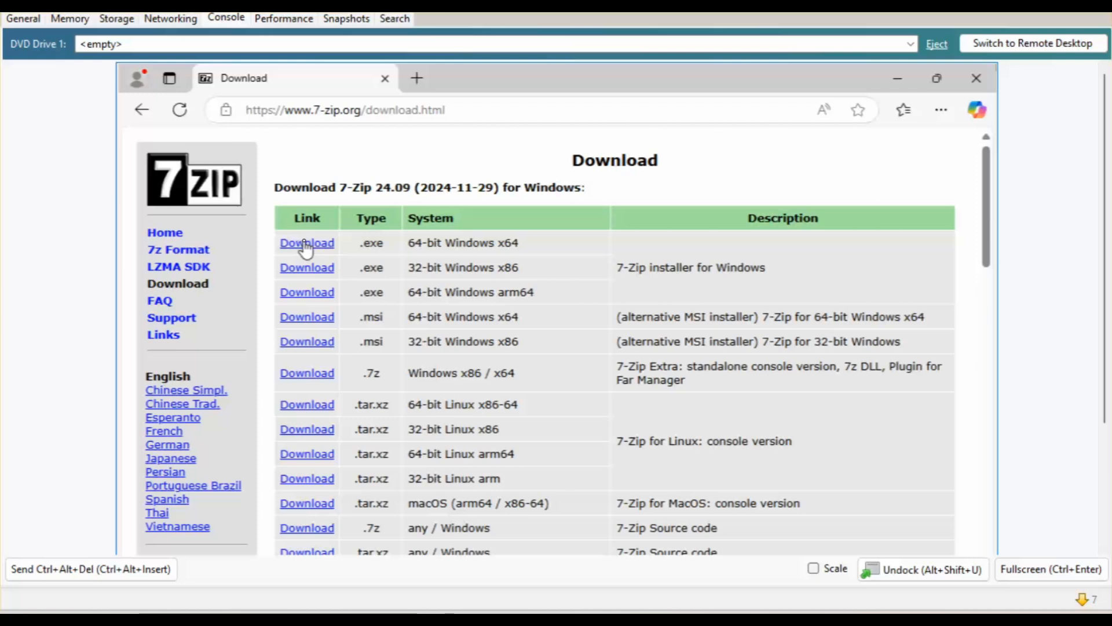
left_click(312, 319)
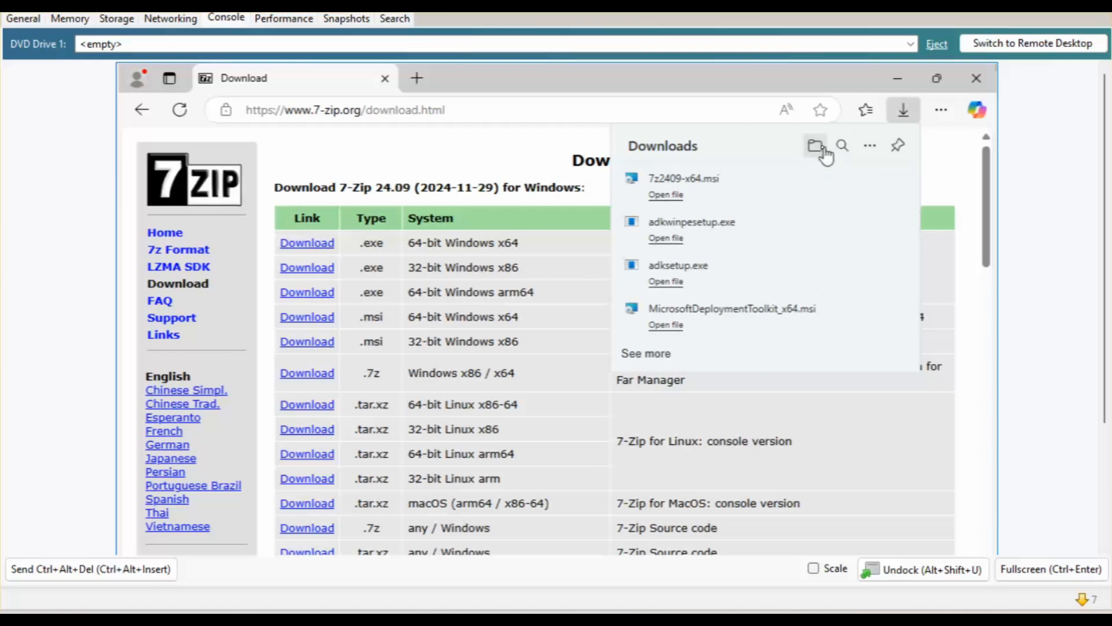
Locate 7z2409-x64 in Downloads, keep its name unchanged, and minimise Explorer and Edge.
left_click(819, 149)
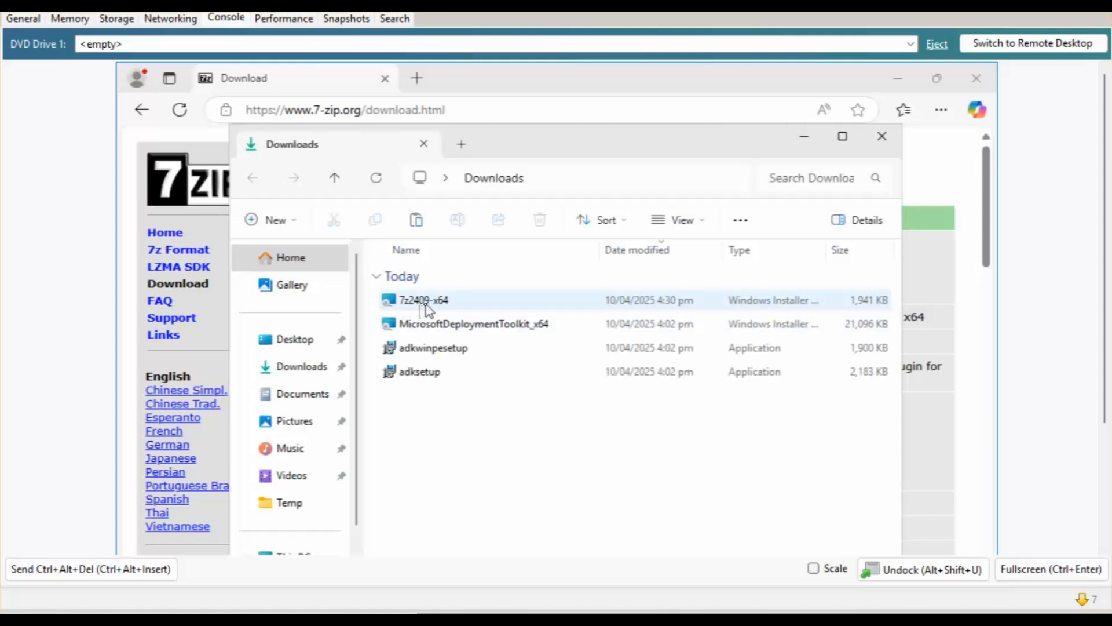
left_click(427, 305)
key("F2")
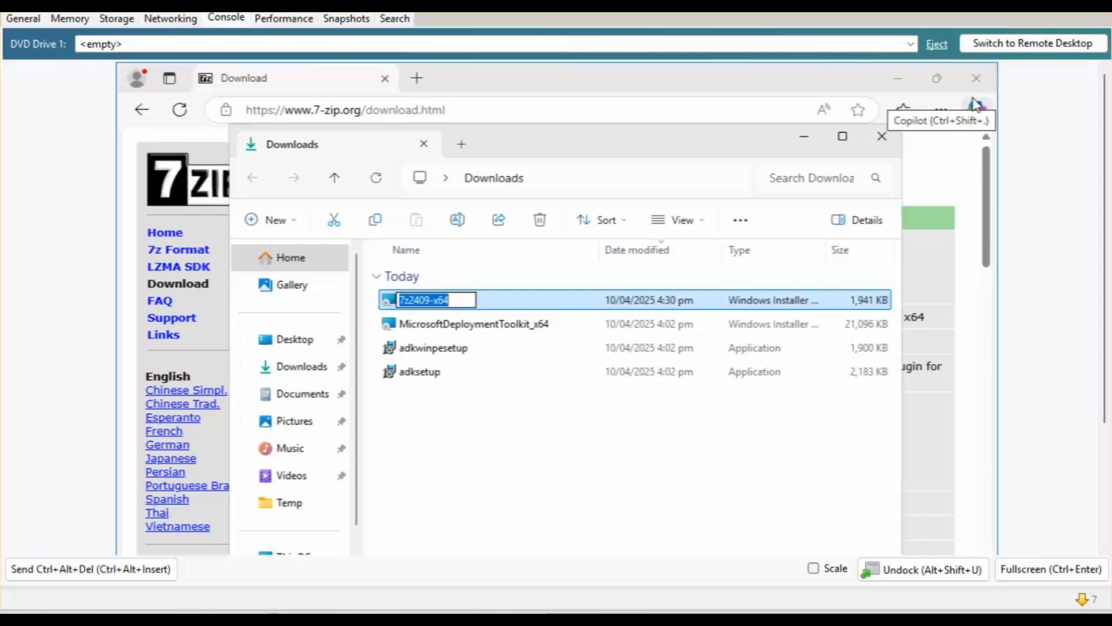
left_click(741, 446)
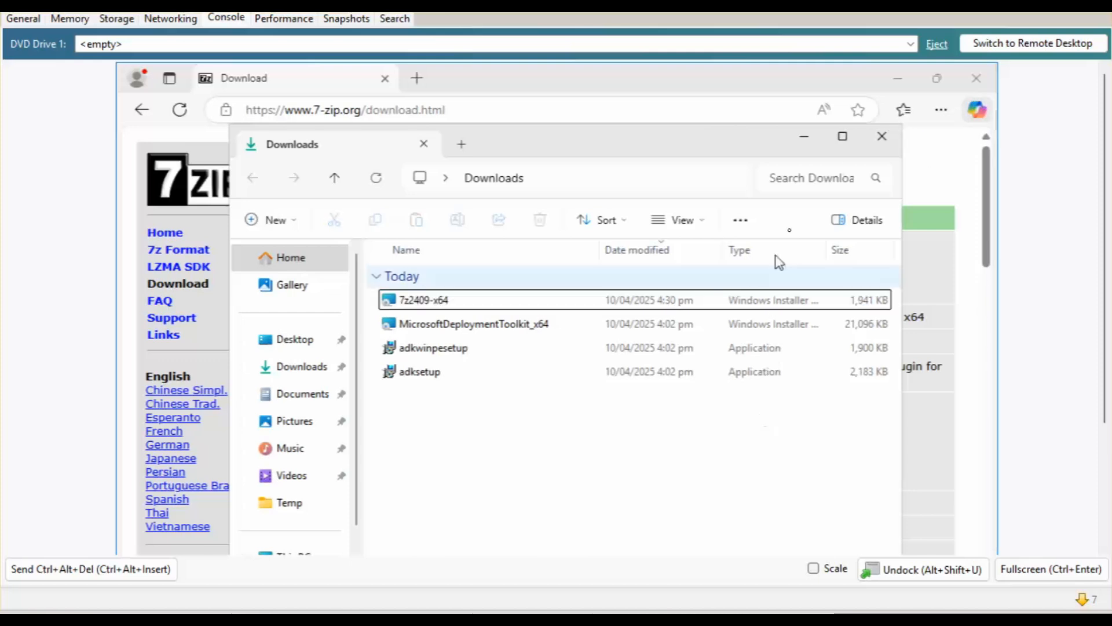
left_click(803, 137)
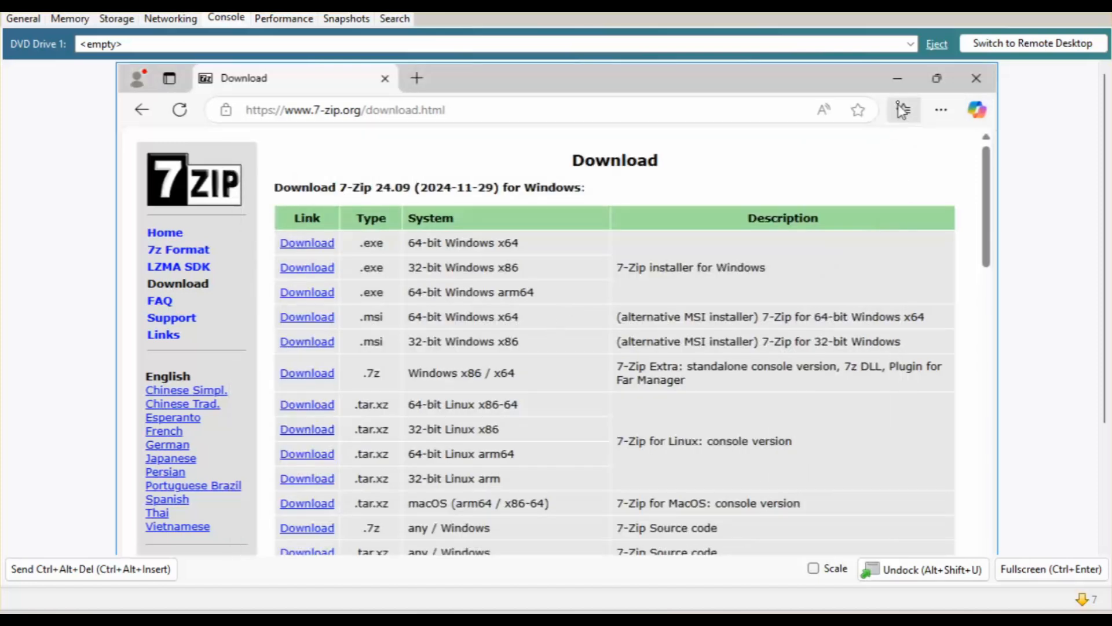
left_click(898, 81)
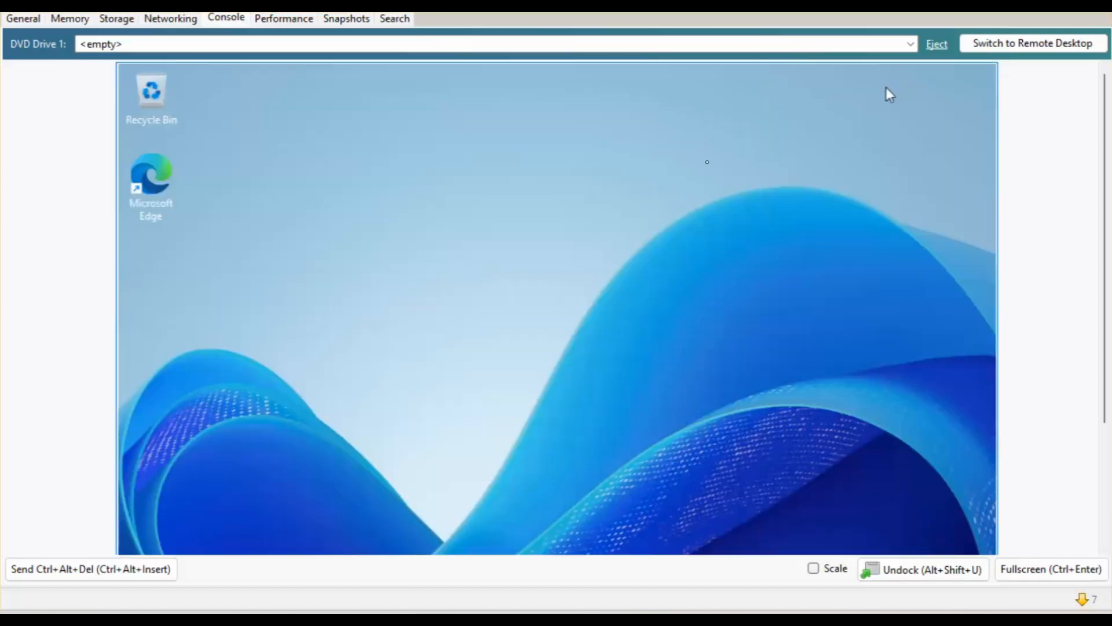
Restore Deployment Workbench and start a new application with source files named 7-Zip.
left_click(1103, 459)
left_click(716, 530)
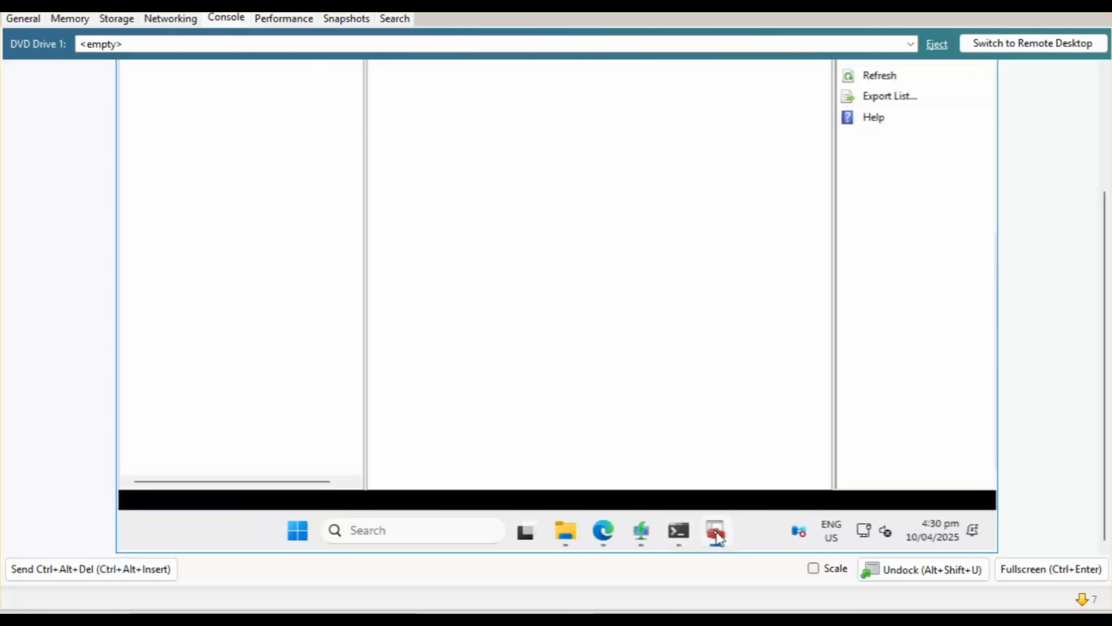
left_click(1103, 110)
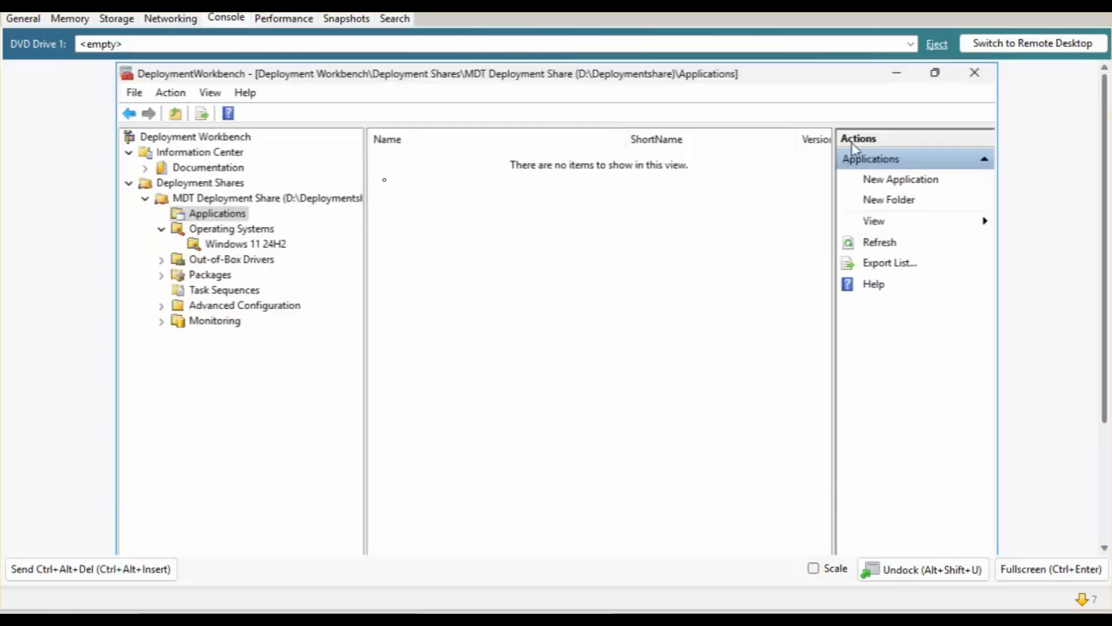
right_click(209, 214)
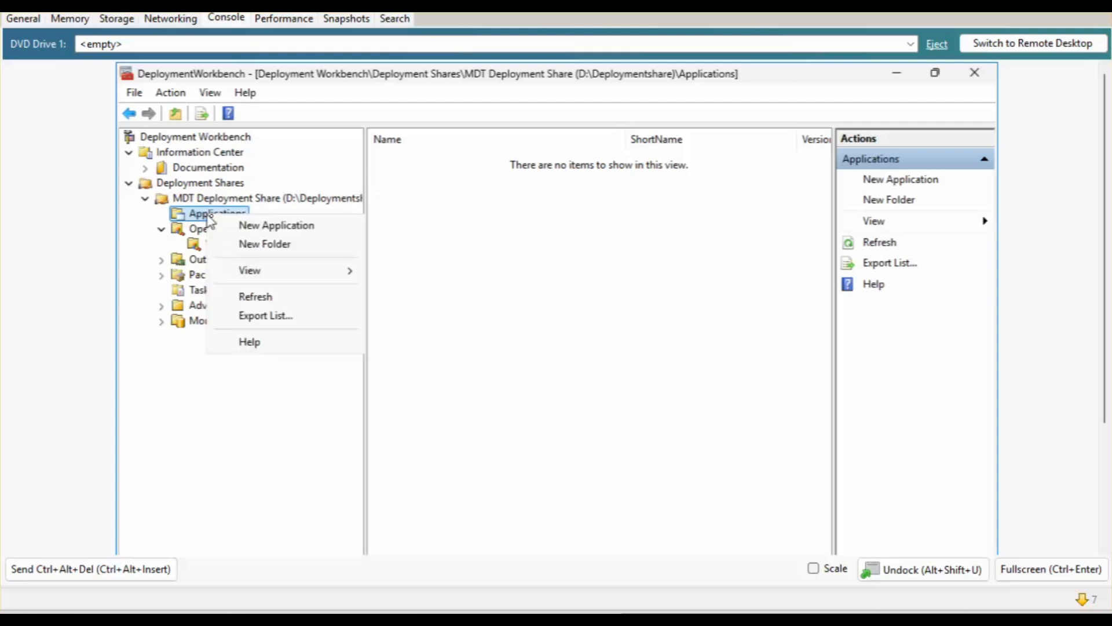
left_click(242, 226)
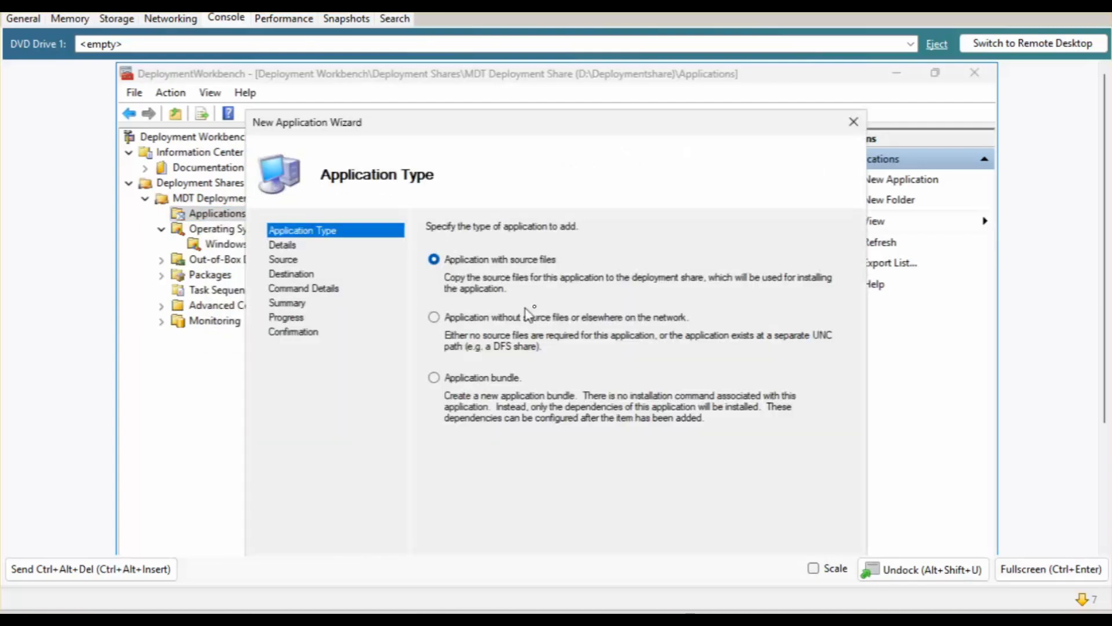
scroll(1103, 261, "down", 2)
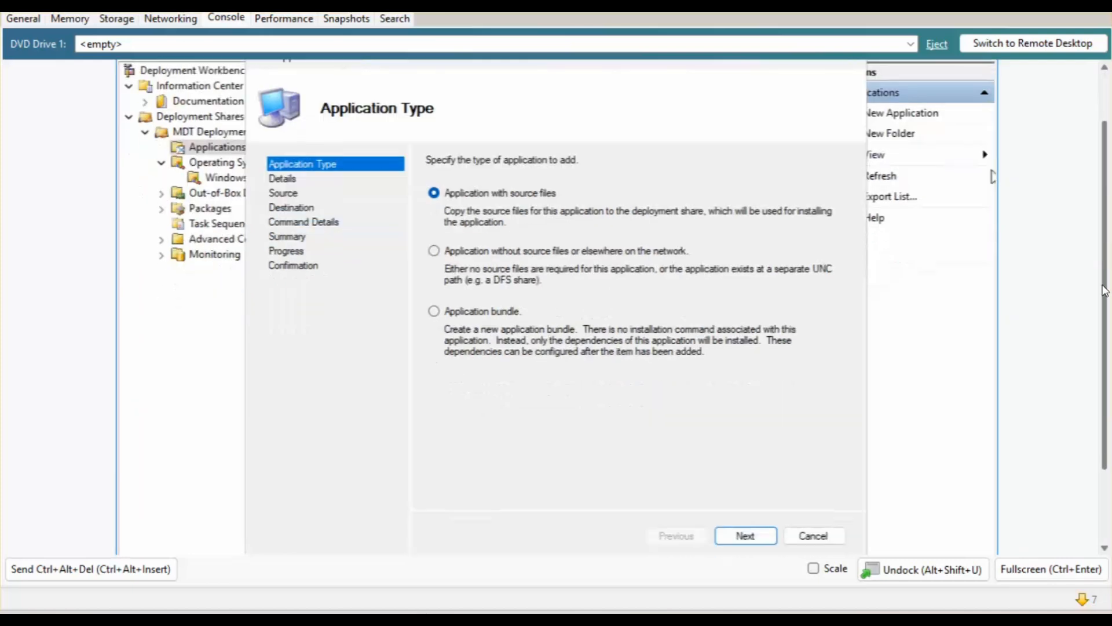
left_click(745, 534)
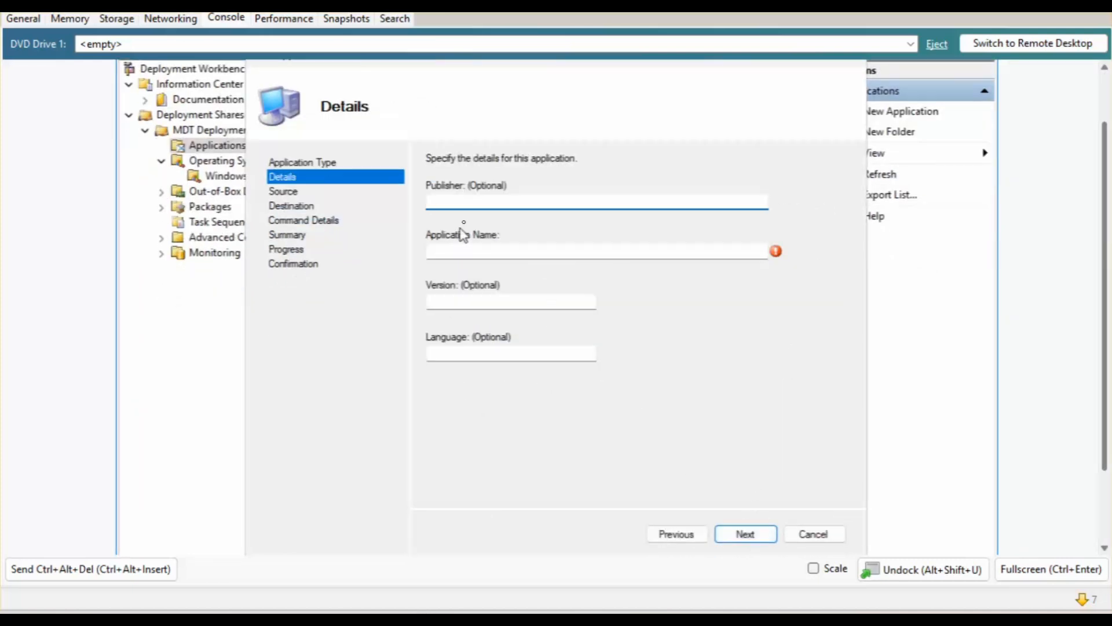
left_click(481, 251)
type("7-Zi")
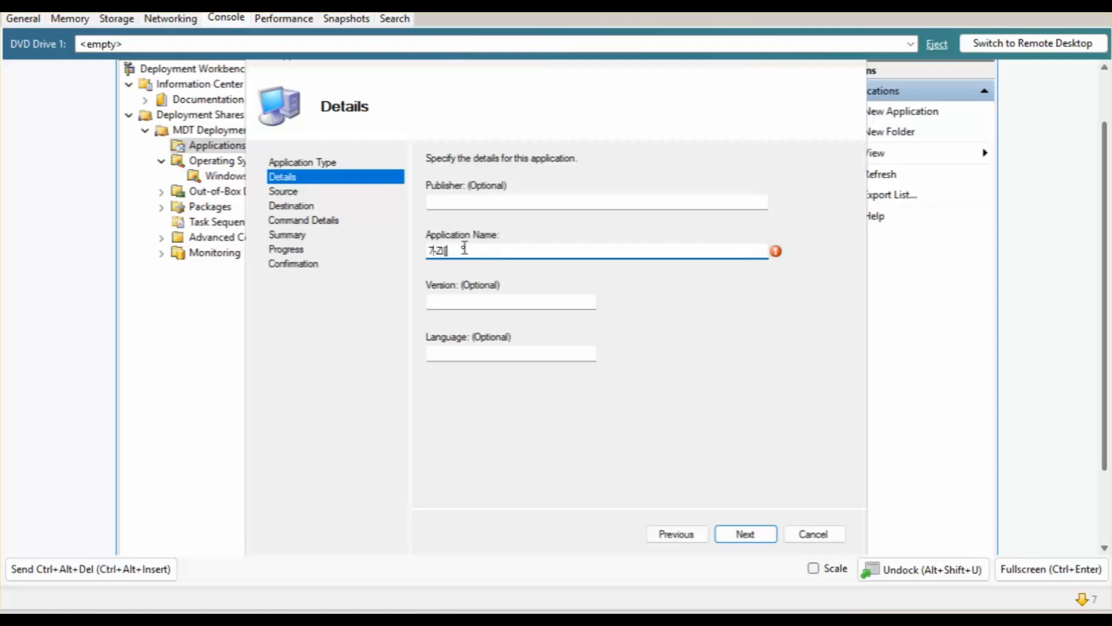
type("p")
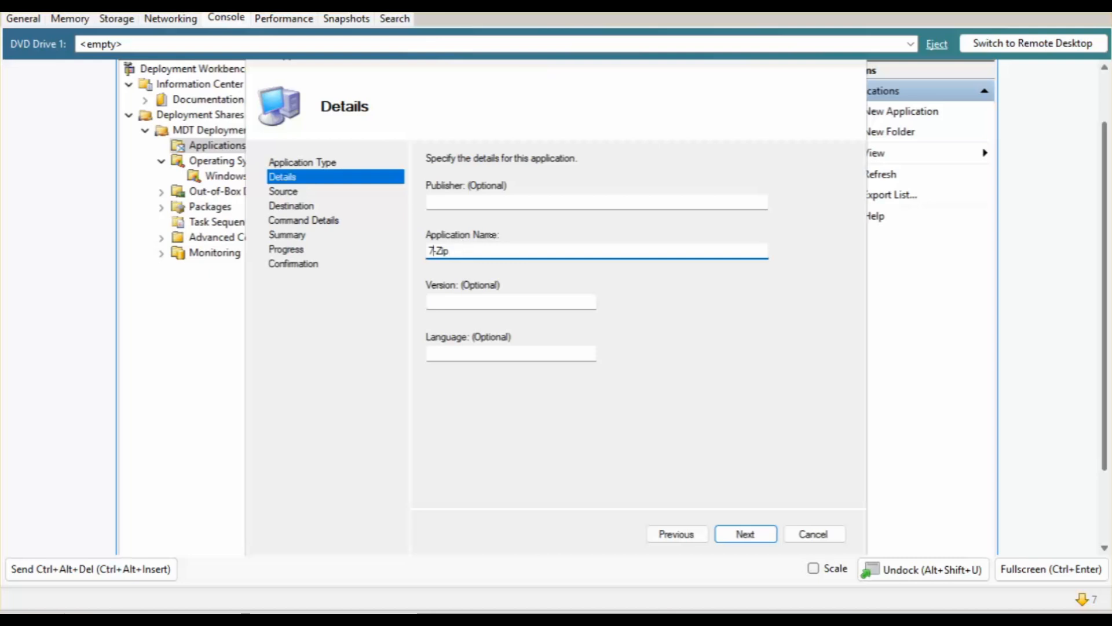
Set the Downloads folder as the application source directory.
left_click(747, 534)
left_click(811, 210)
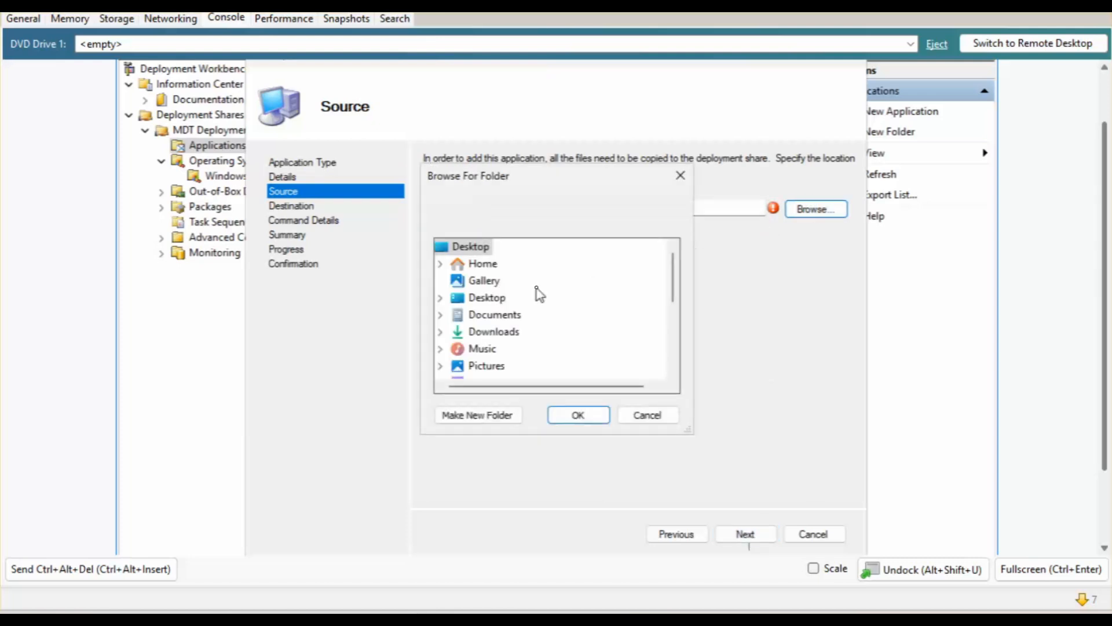
scroll(457, 314, "down", 3)
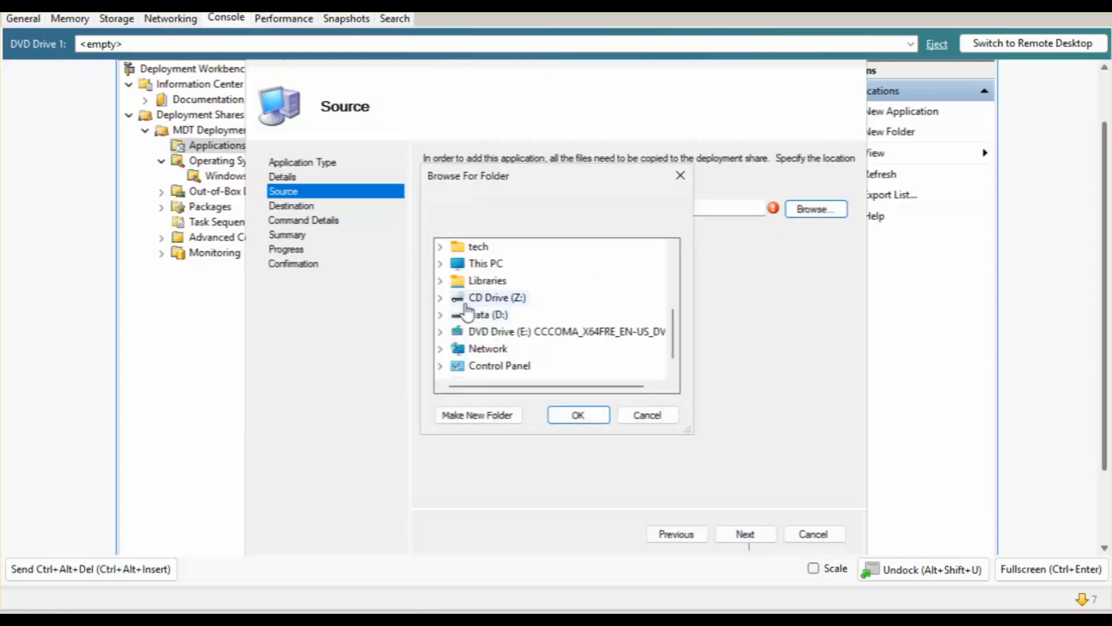
scroll(467, 313, "up", 3)
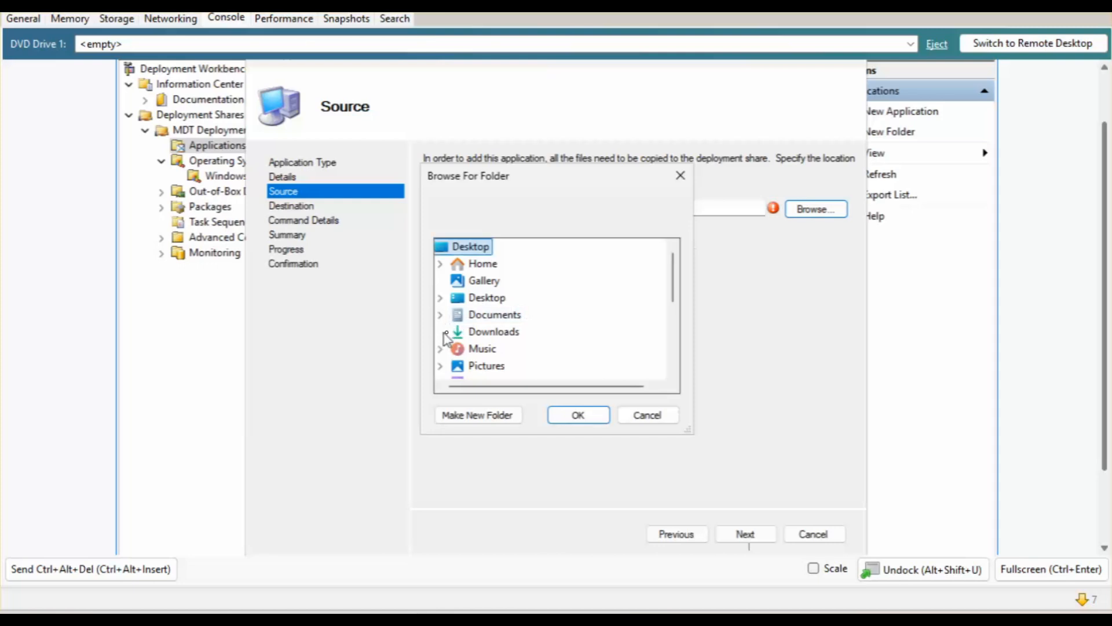
left_click(516, 336)
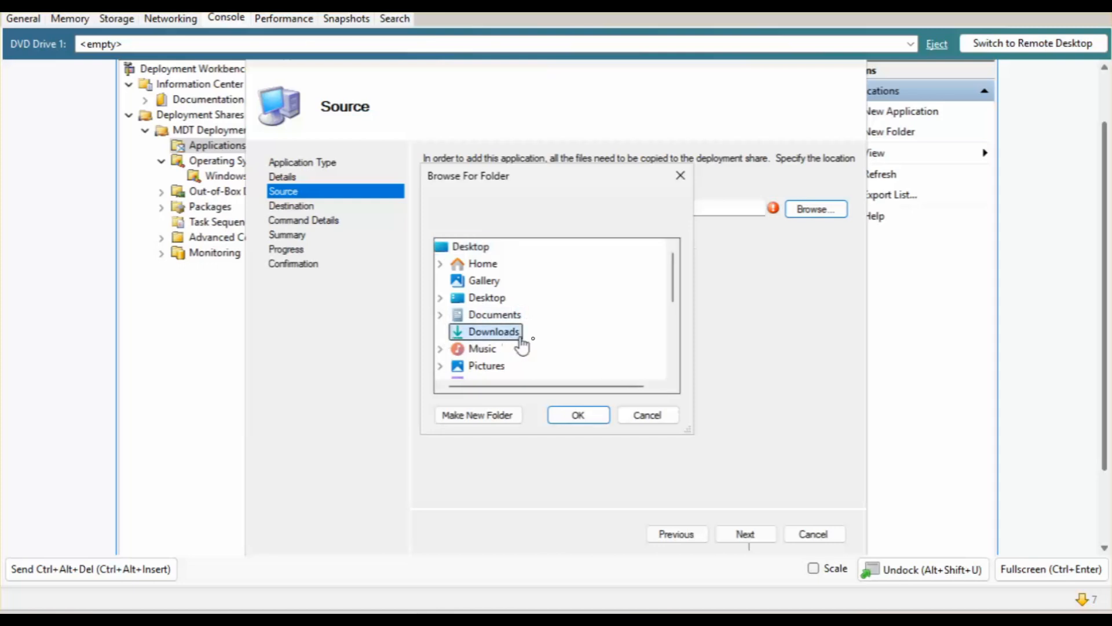
left_click(579, 416)
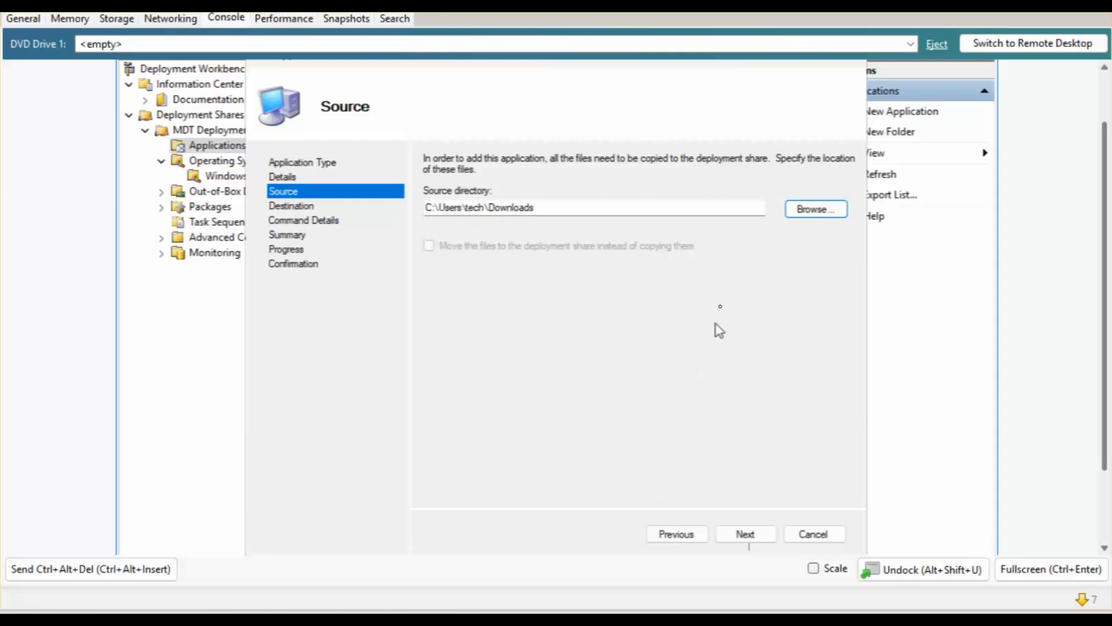
Re-pick Downloads as the source and accept the 7-Zip destination directory.
left_click(817, 209)
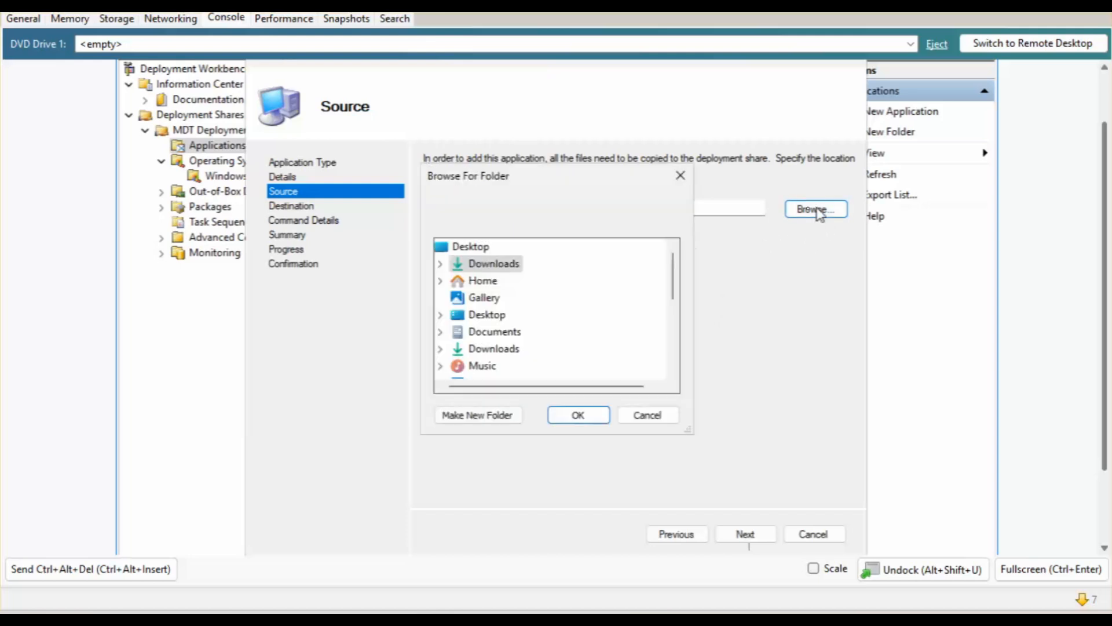
scroll(598, 310, "down", 3)
scroll(598, 310, "up", 3)
left_click(439, 265)
left_click(588, 415)
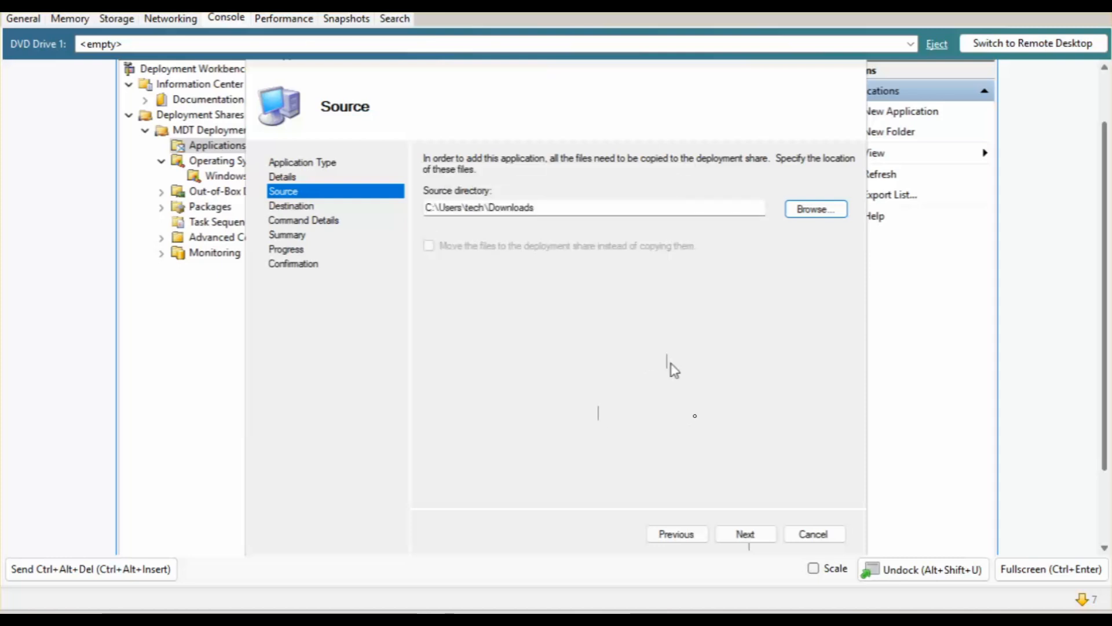
left_click(745, 534)
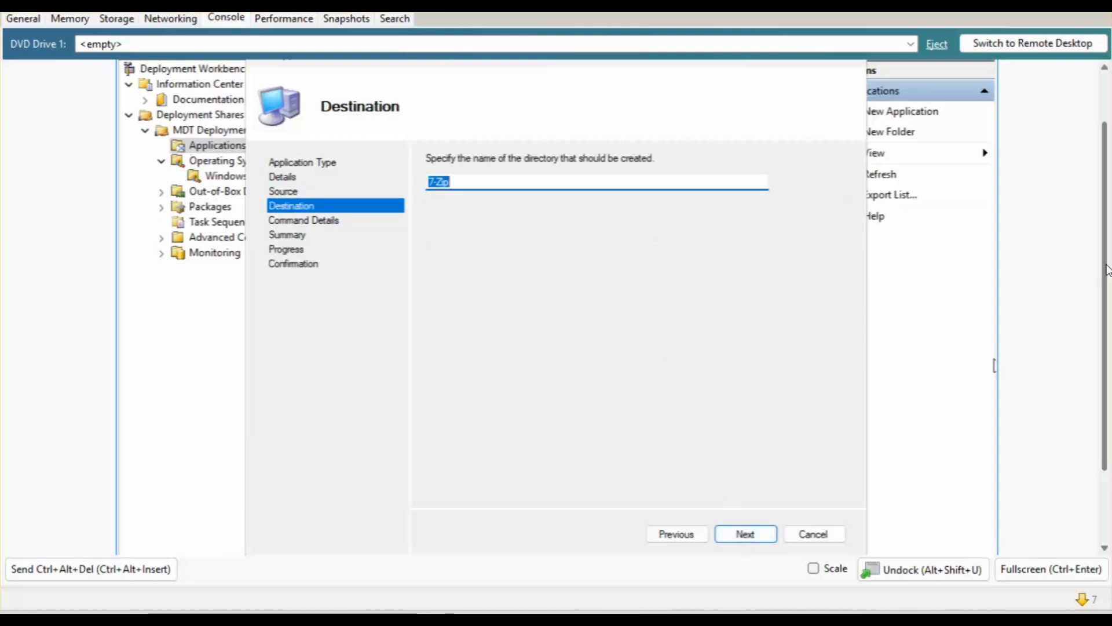
left_click(745, 534)
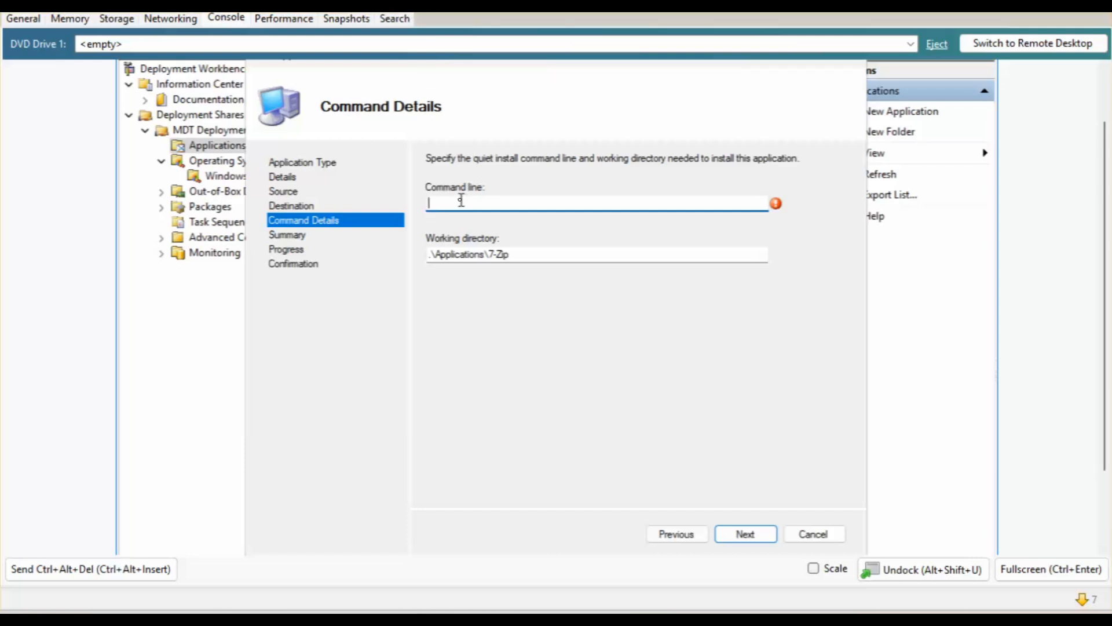
Draft the install command, then copy the real installer name 7z2409-x64 from File Explorer.
type("msiexec.exe /i")
type("7z.msi")
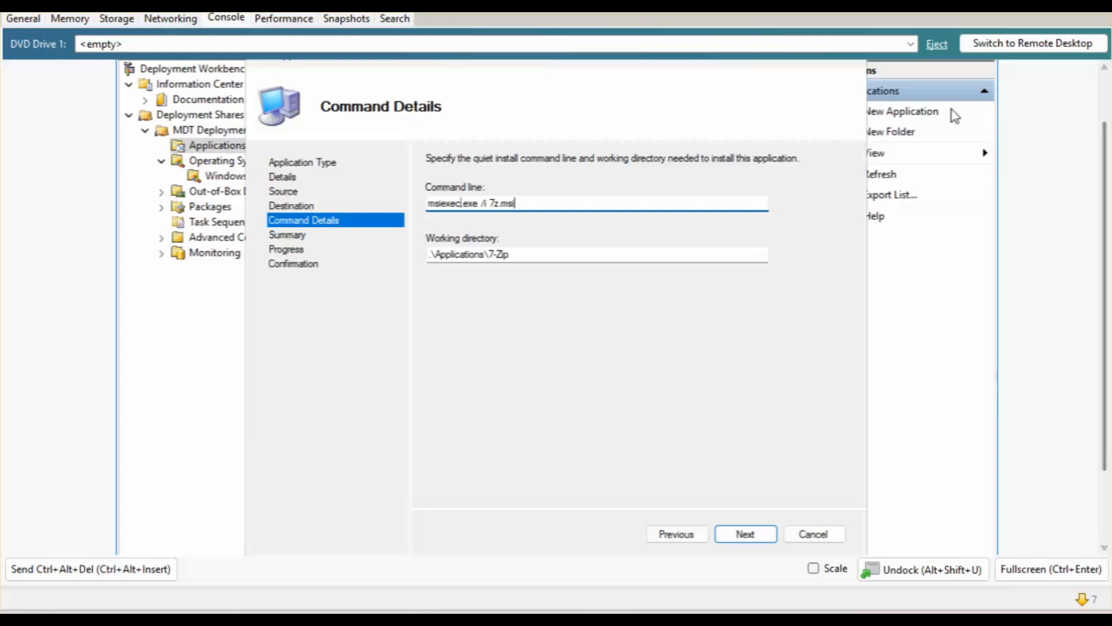
scroll(1105, 289, "down", 3)
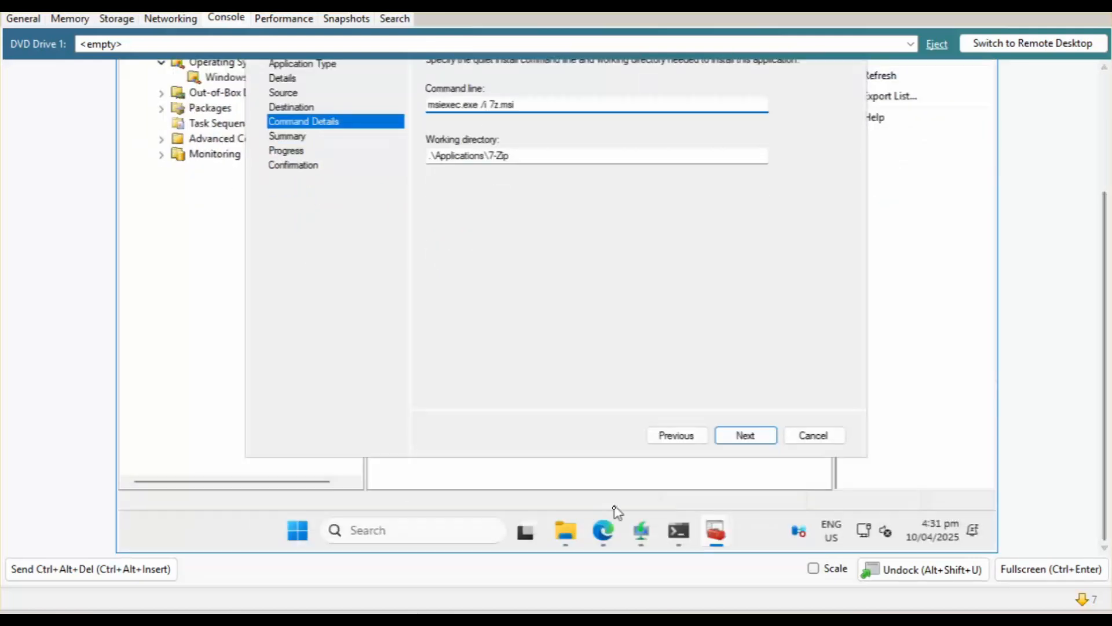
left_click(566, 531)
left_click(436, 139)
left_click(435, 138)
key("ctrl+c")
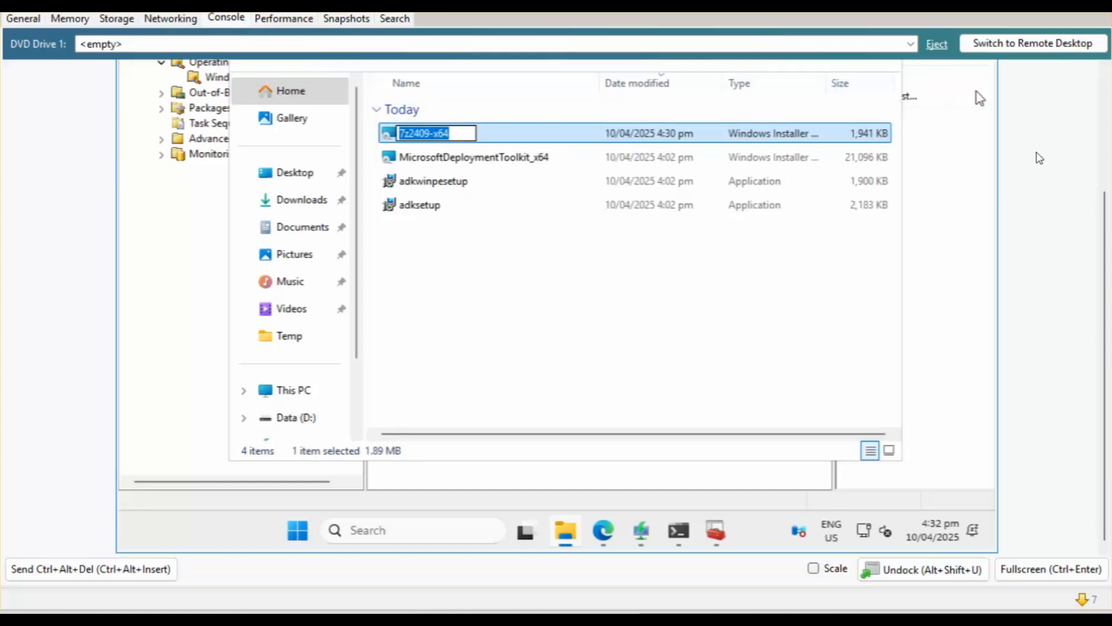
scroll(1105, 174, "up", 3)
left_click(805, 137)
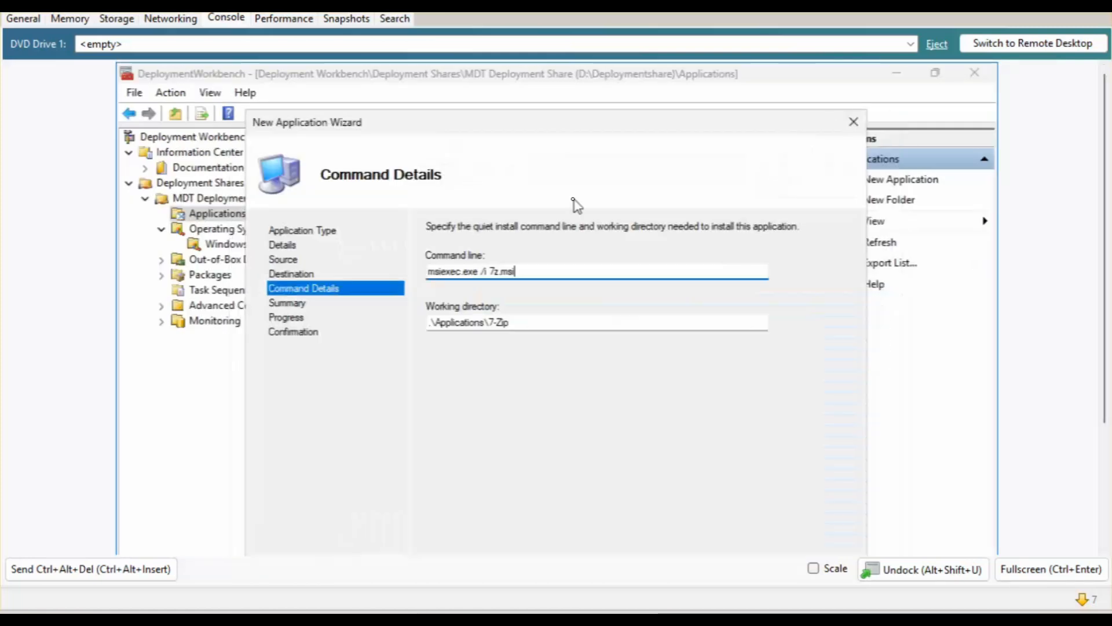
Set the command line to msiexec.exe /i 7z2409-x64.msi /qb and complete the 7-Zip import.
key("BackSpace")
key("BackSpace")
key("BackSpace")
key("BackSpace")
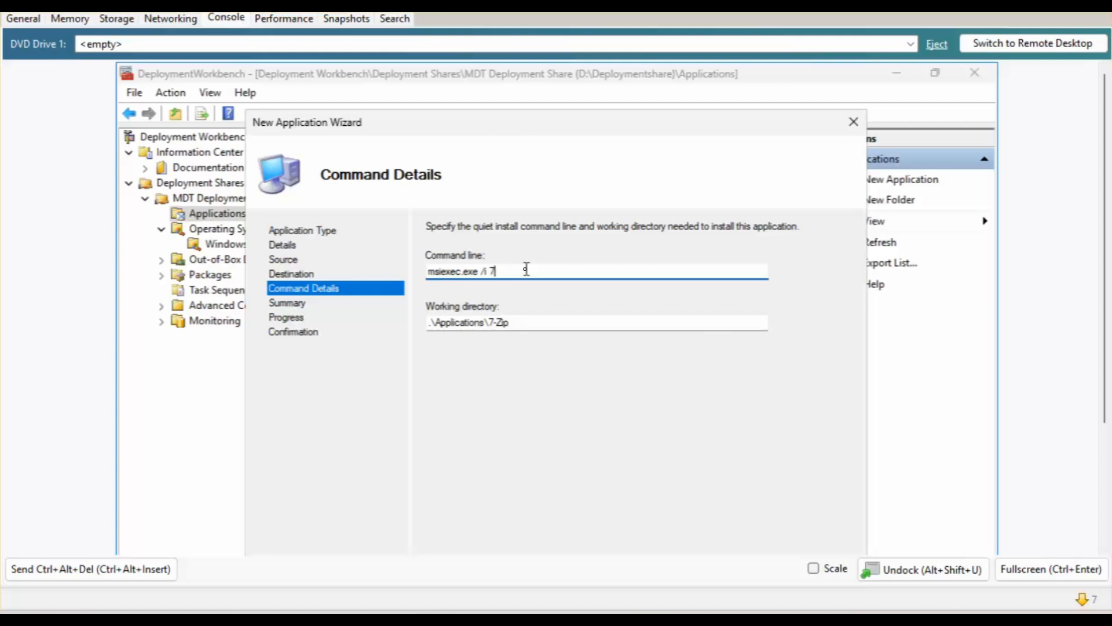
key("ctrl+v")
type(".")
scroll(968, 318, "down", 3)
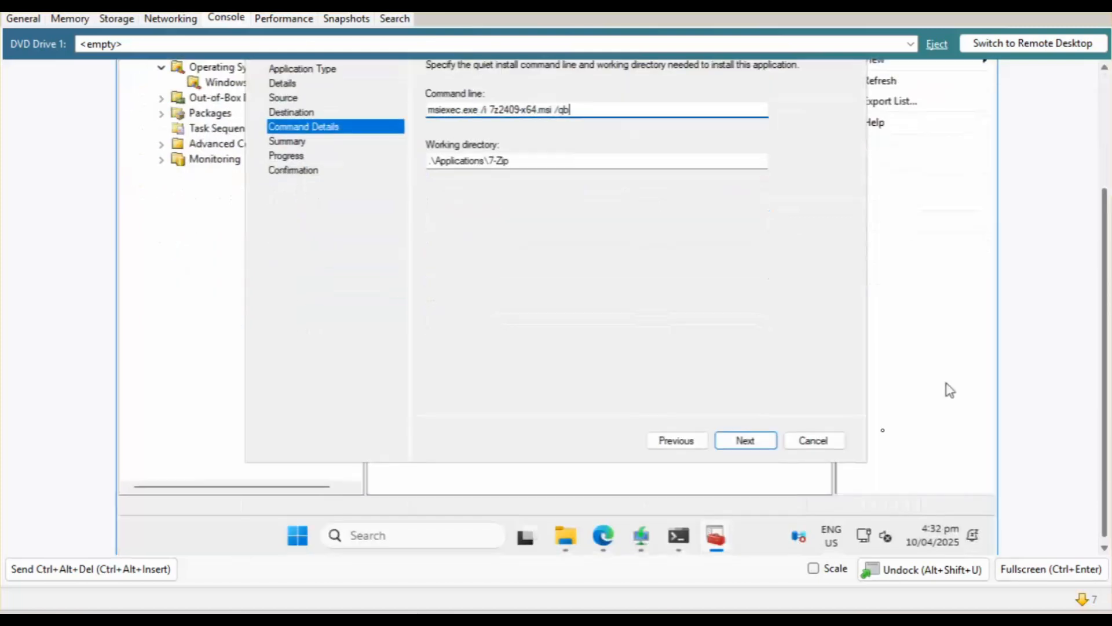
left_click(748, 446)
left_click(745, 440)
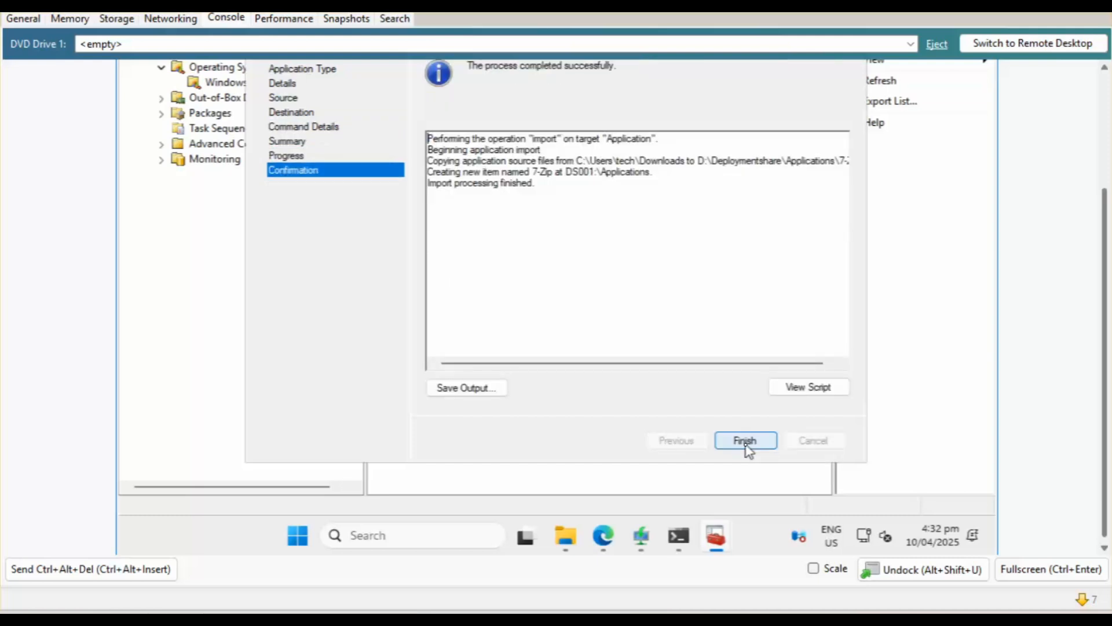
left_click(745, 442)
Confirm 7-Zip is listed in Applications, then select and right-click MDT Deployment Share.
left_click(1102, 168)
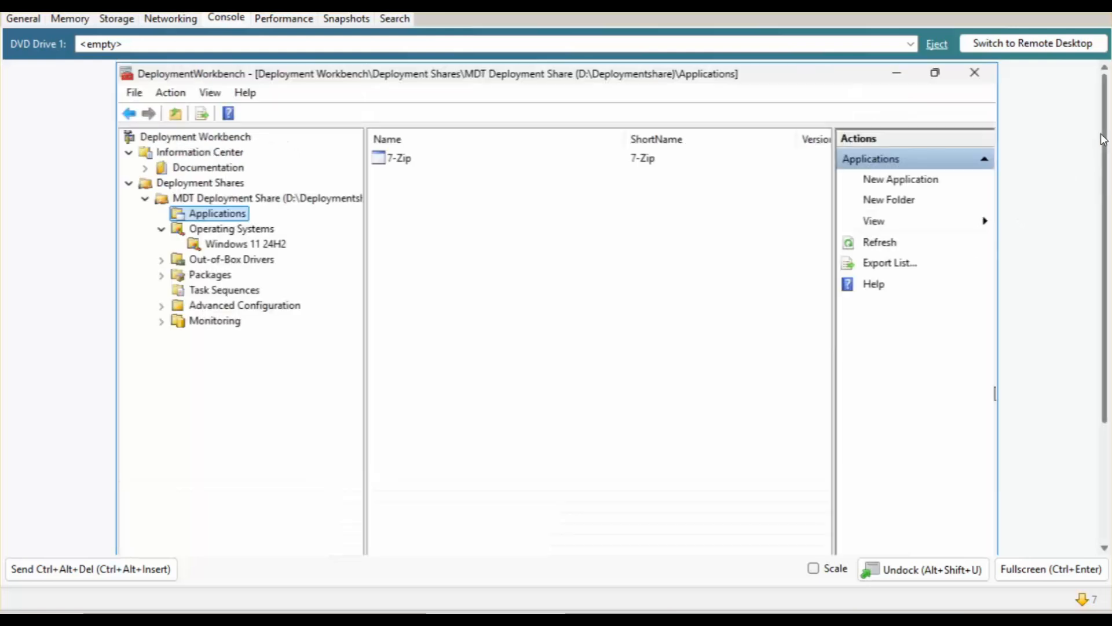
left_click(401, 163)
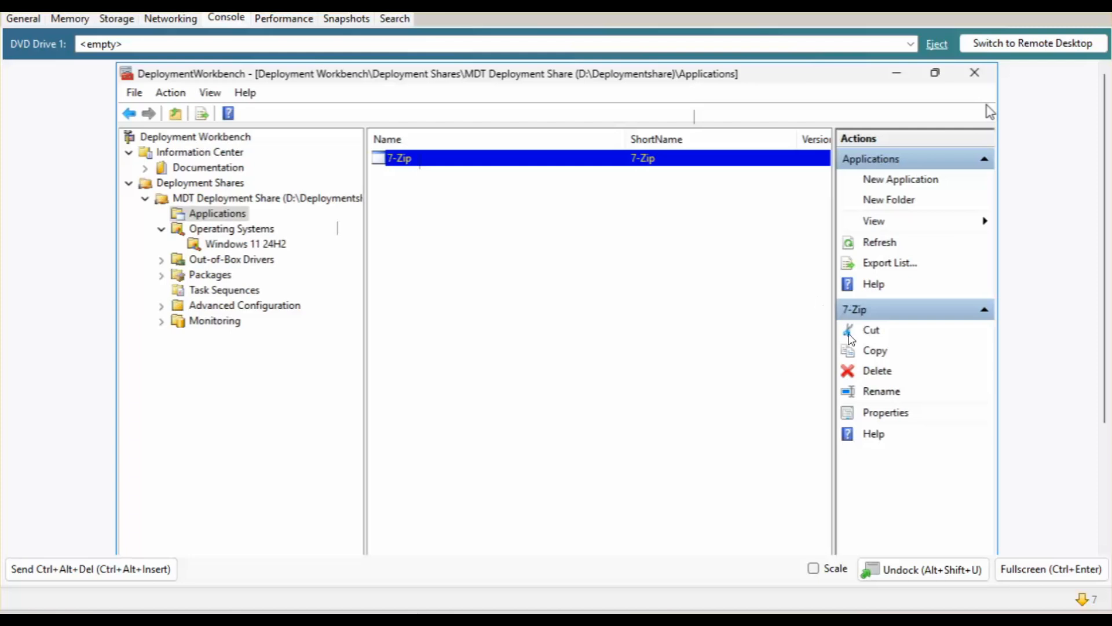
right_click(225, 183)
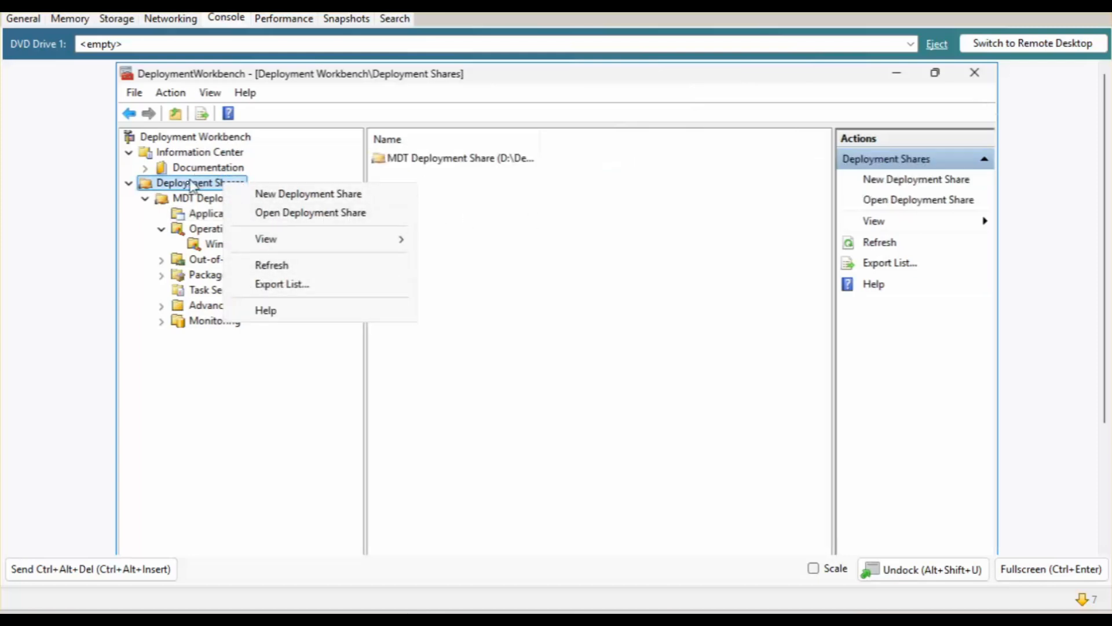
left_click(184, 201)
left_click(185, 202)
right_click(184, 201)
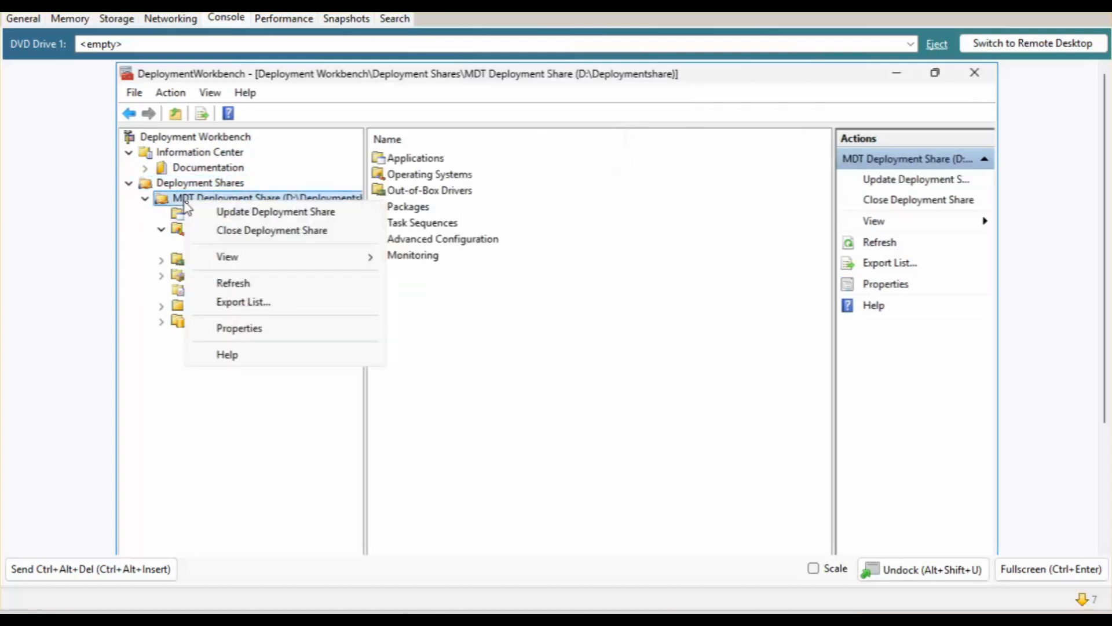
Untick x86 in the share properties, review Rules and Windows PE, and dismiss the snap-in error.
left_click(237, 328)
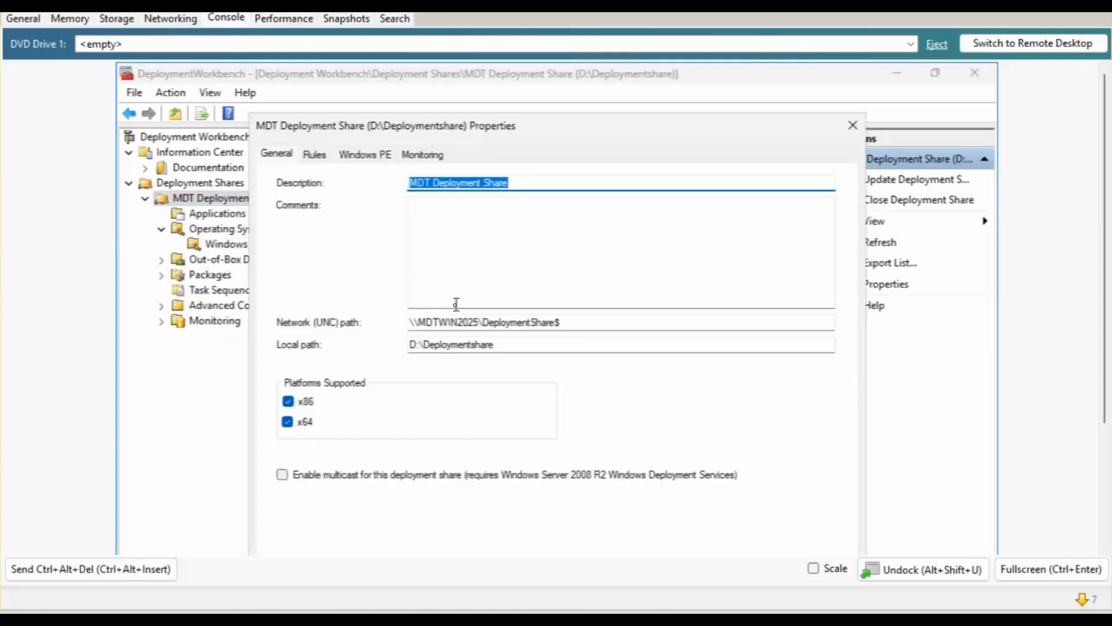
left_click(288, 402)
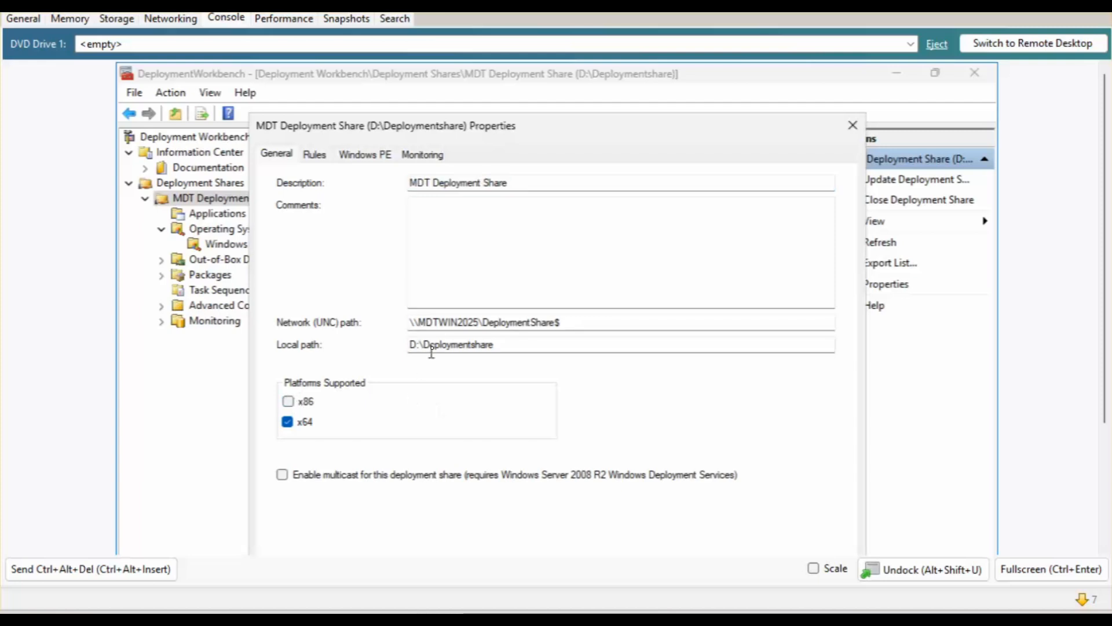
left_click(313, 161)
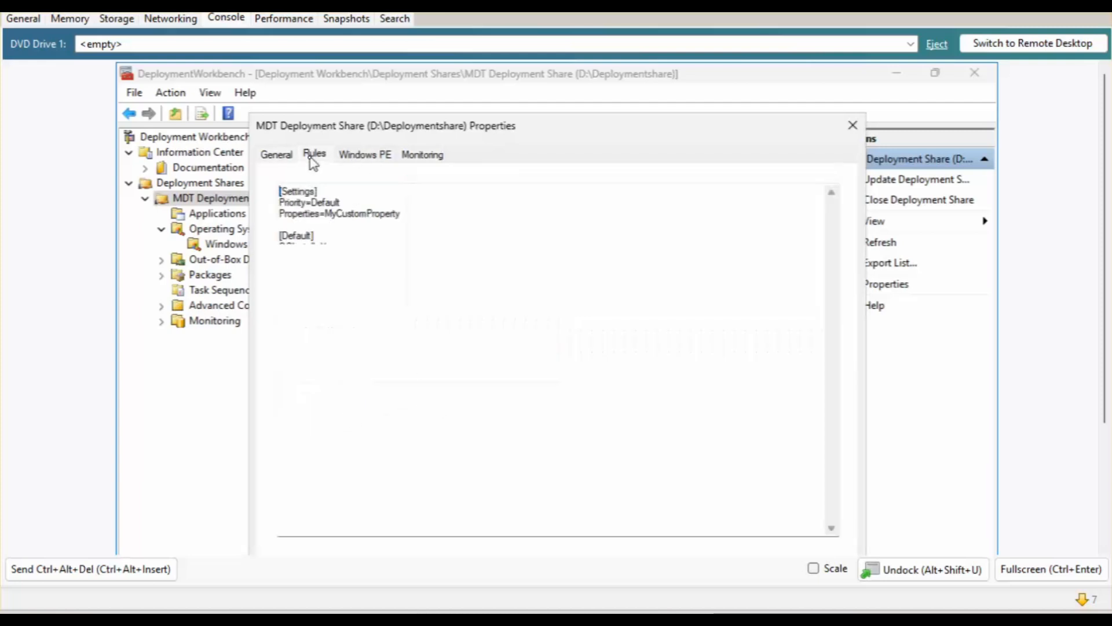
left_click(371, 158)
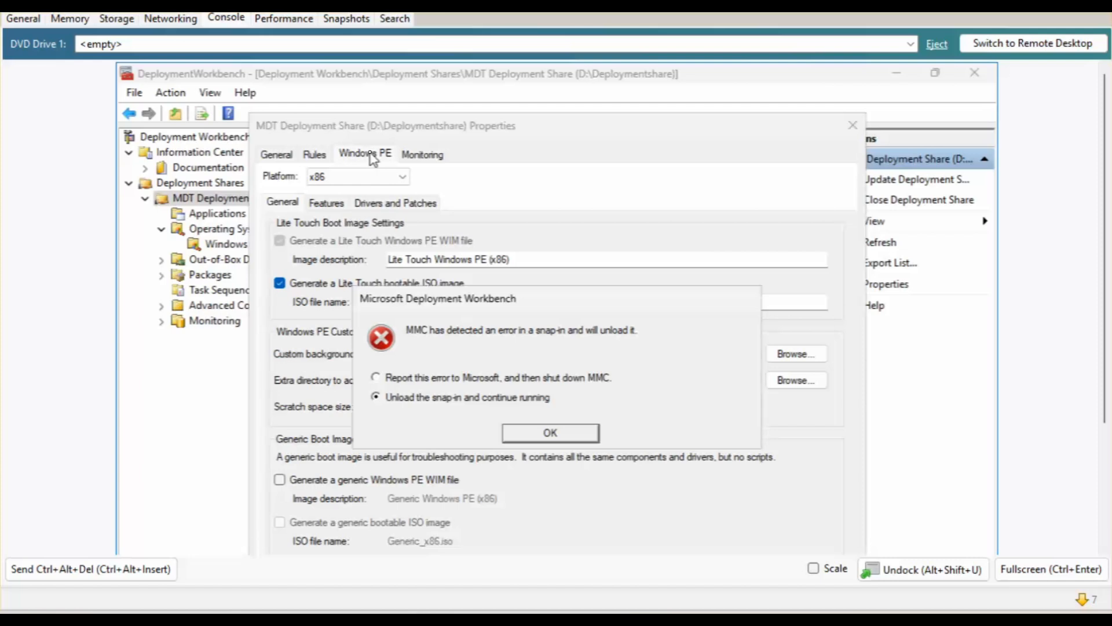
key("Return")
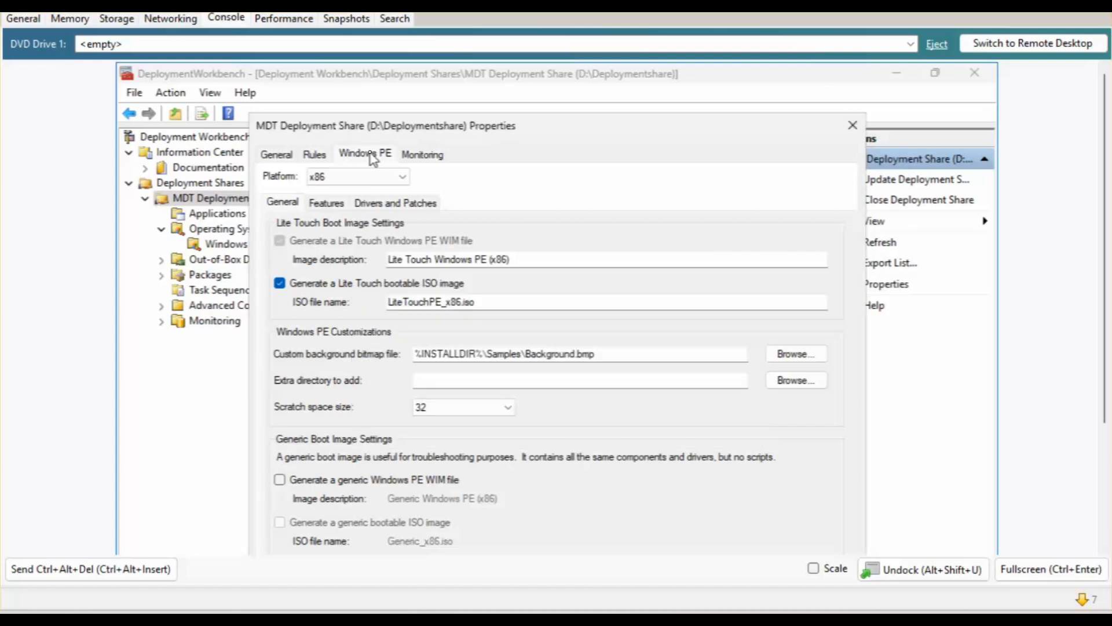
left_click(855, 124)
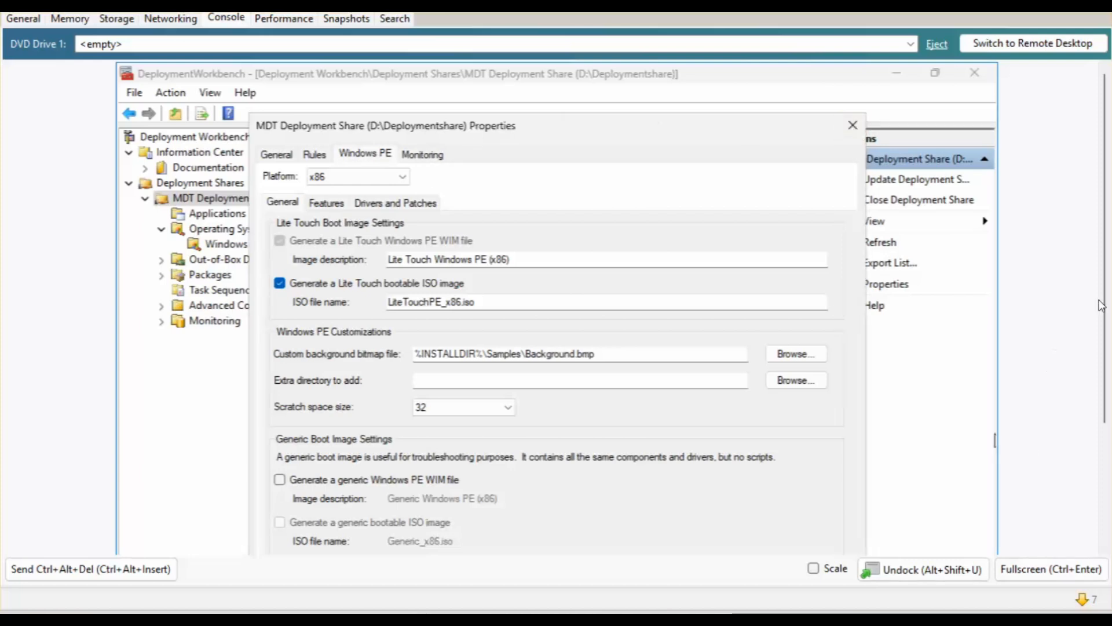
scroll(1105, 236, "down", 5)
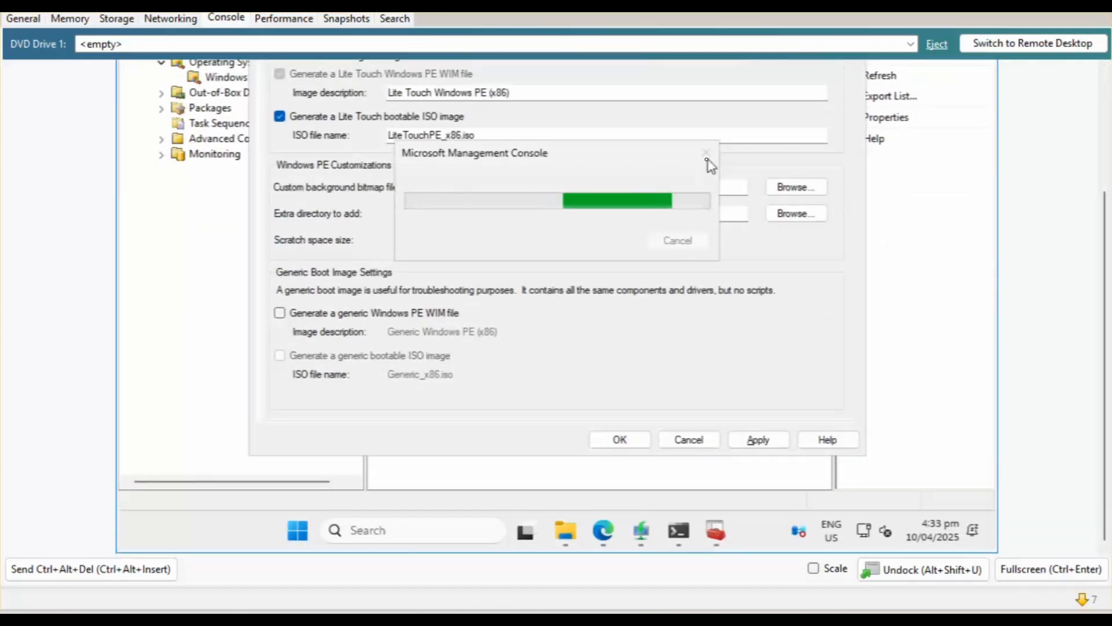
Browse to C:\Program Files (x86)\Windows Kits\10\Assessment and Deployment Kit\Windows Preinstallation Environment.
left_click(568, 538)
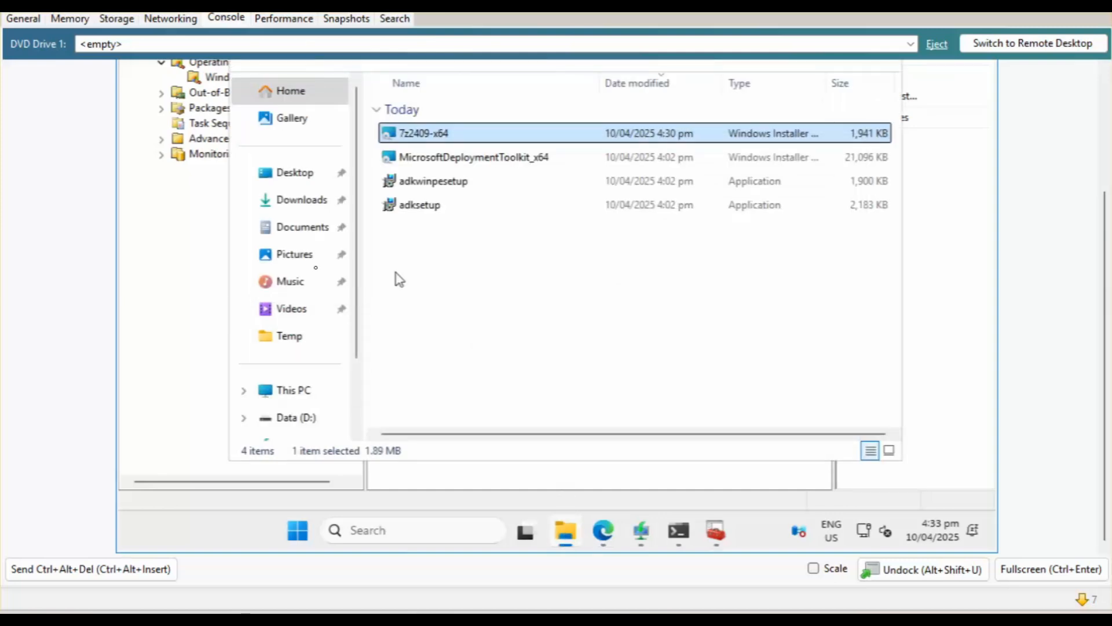
left_click(293, 390)
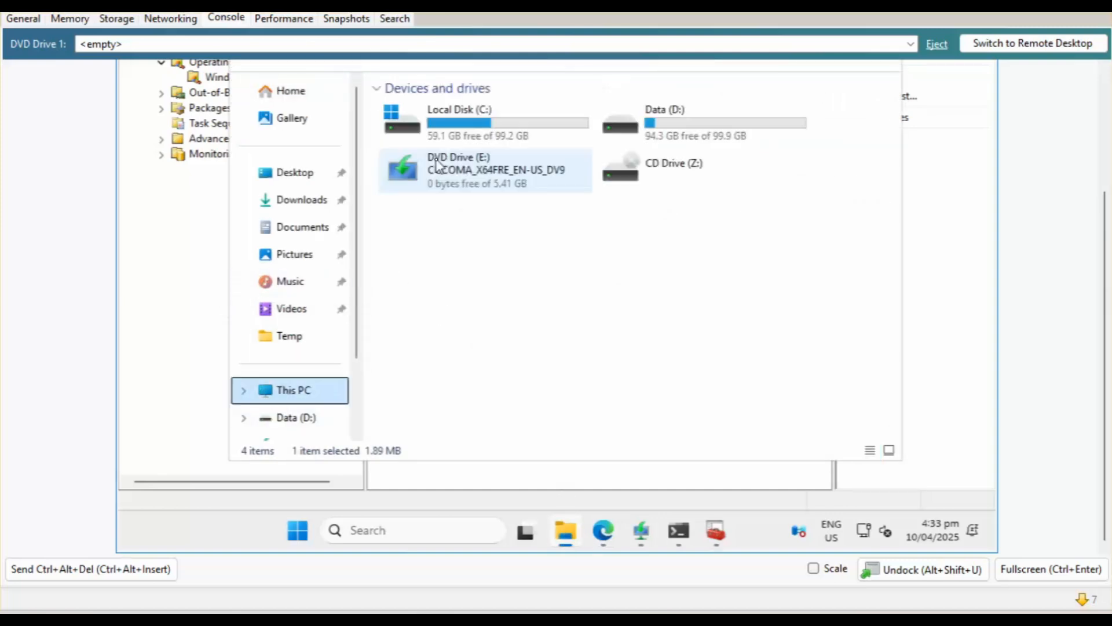
double_click(468, 133)
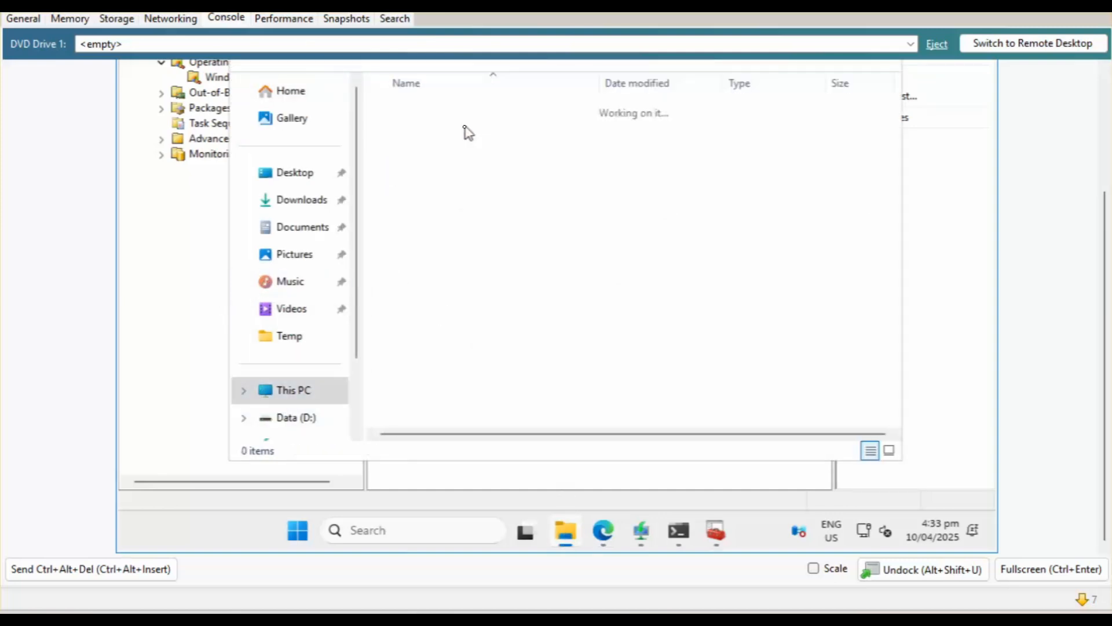
left_click(447, 181)
double_click(448, 182)
left_click(426, 184)
key("w")
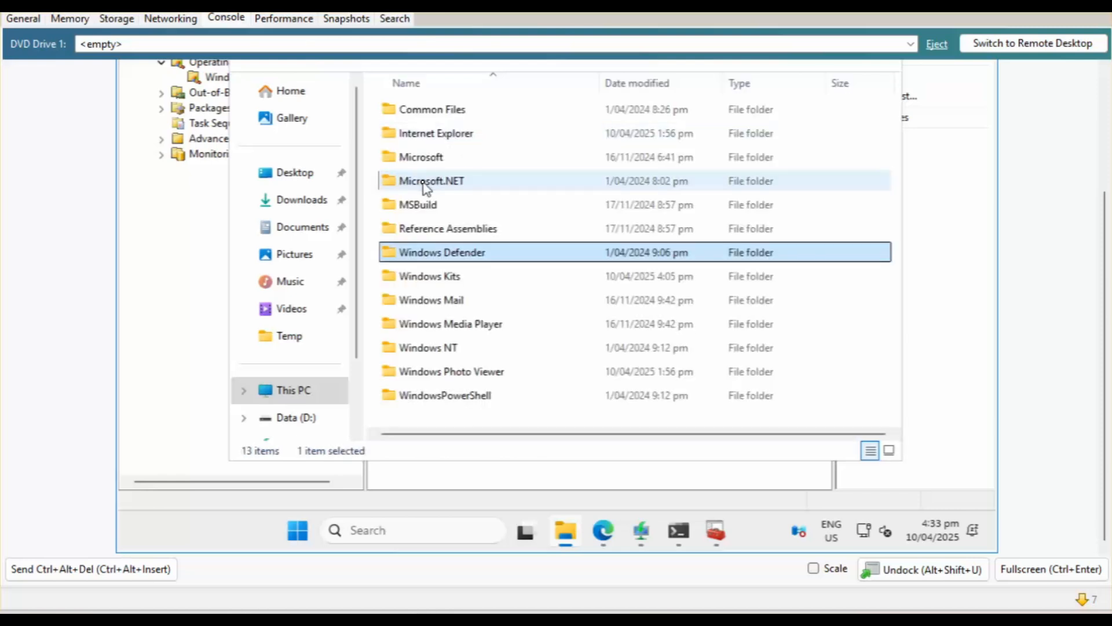
key("w")
key("Return")
key("Return")
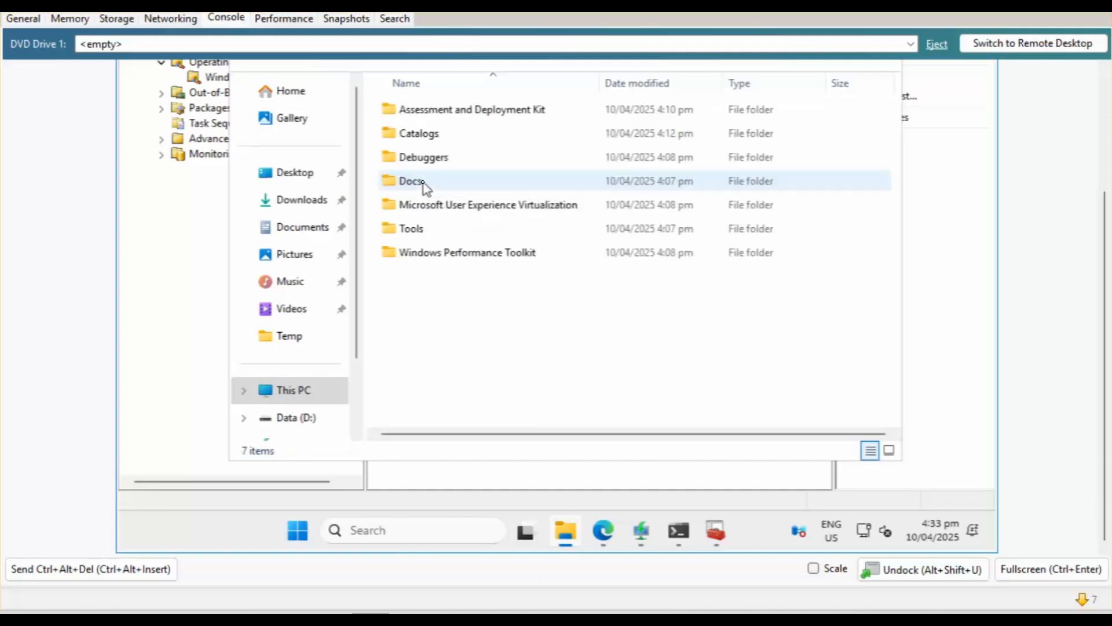
double_click(472, 120)
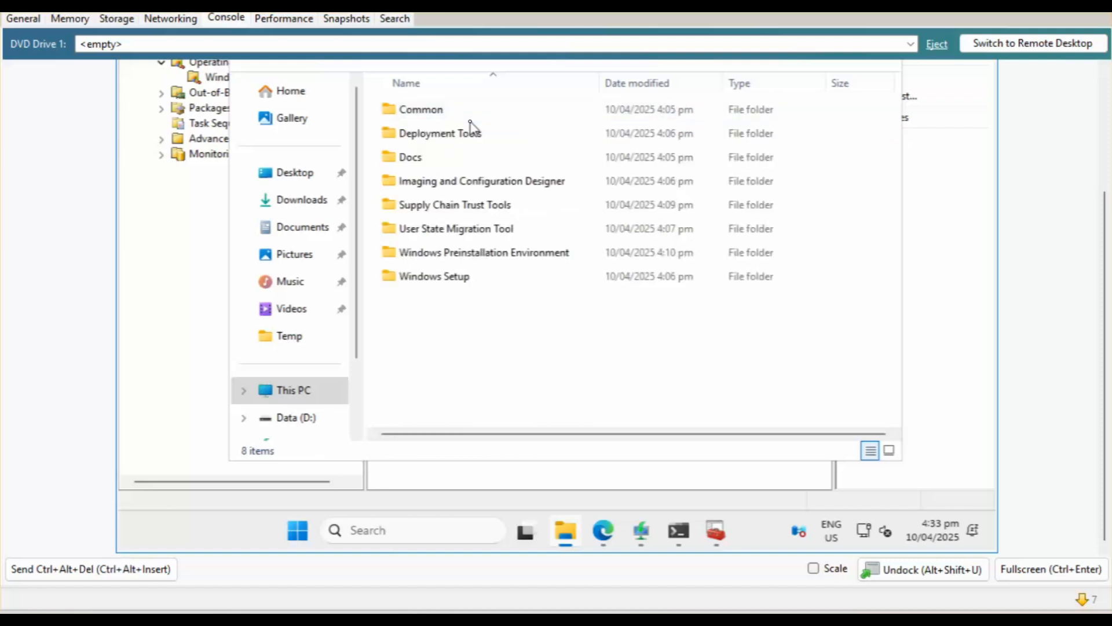
left_click(460, 255)
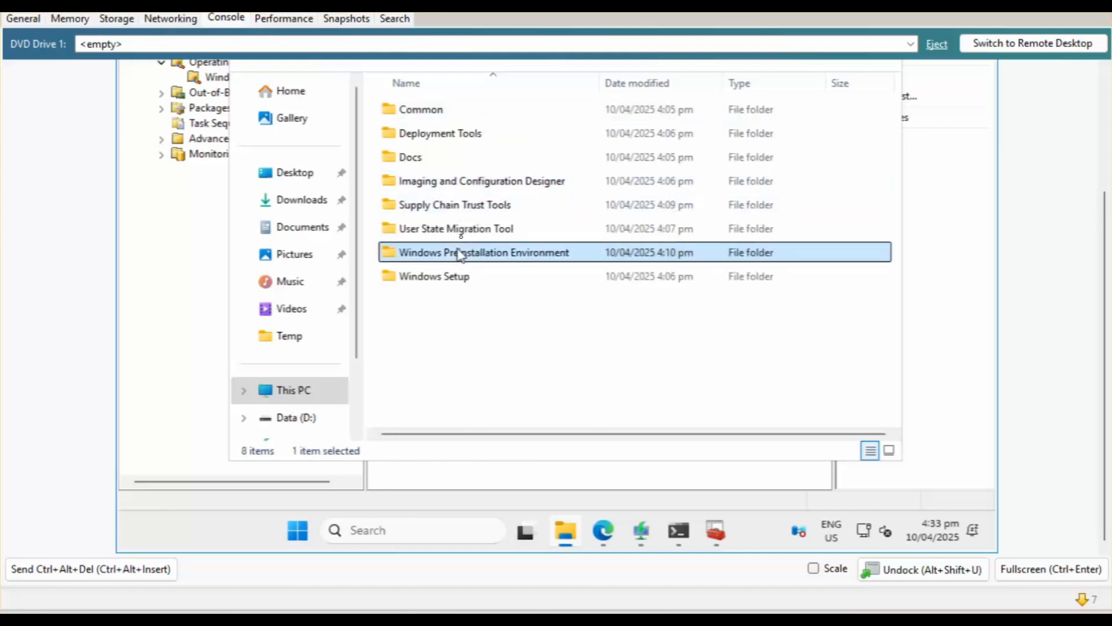
double_click(518, 262)
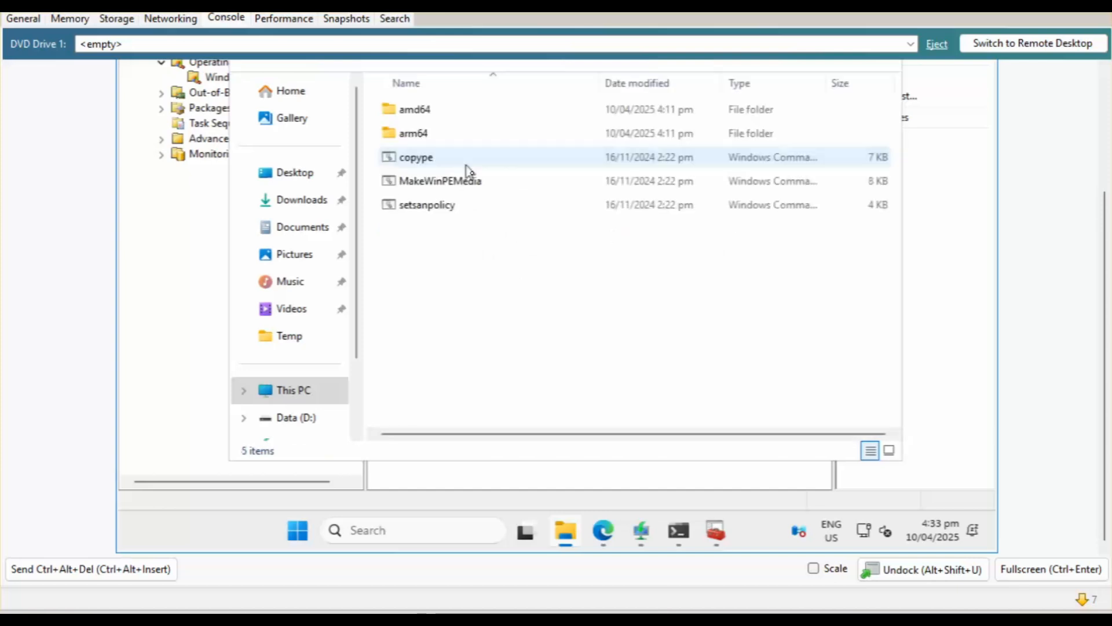
Create a new folder named x86 there, approving administrator access.
right_click(458, 152)
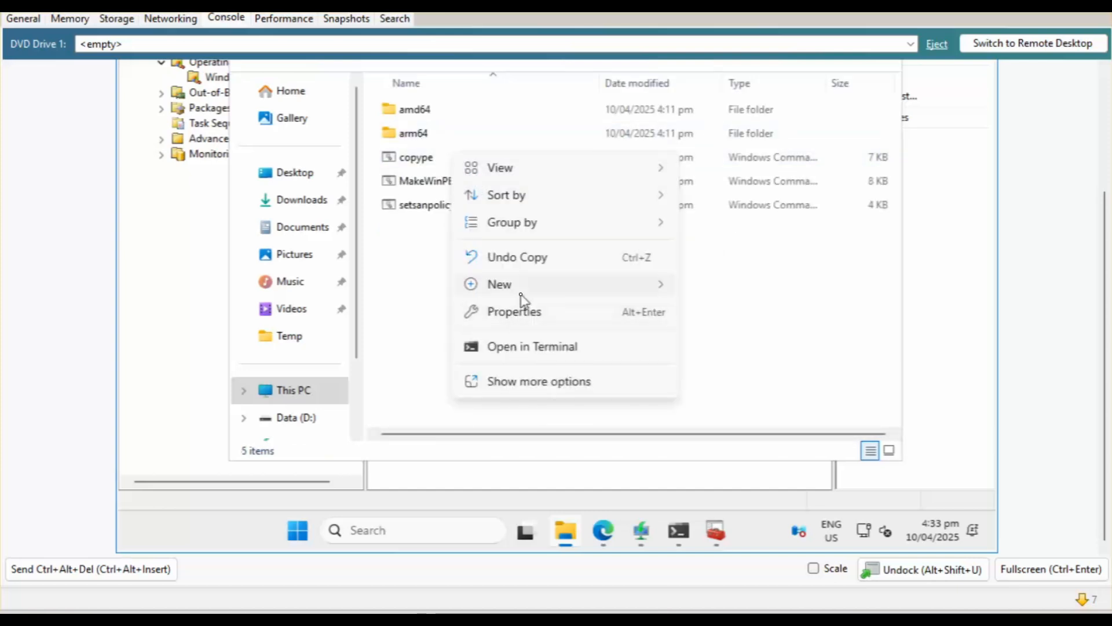
mouse_move(521, 293)
left_click(708, 297)
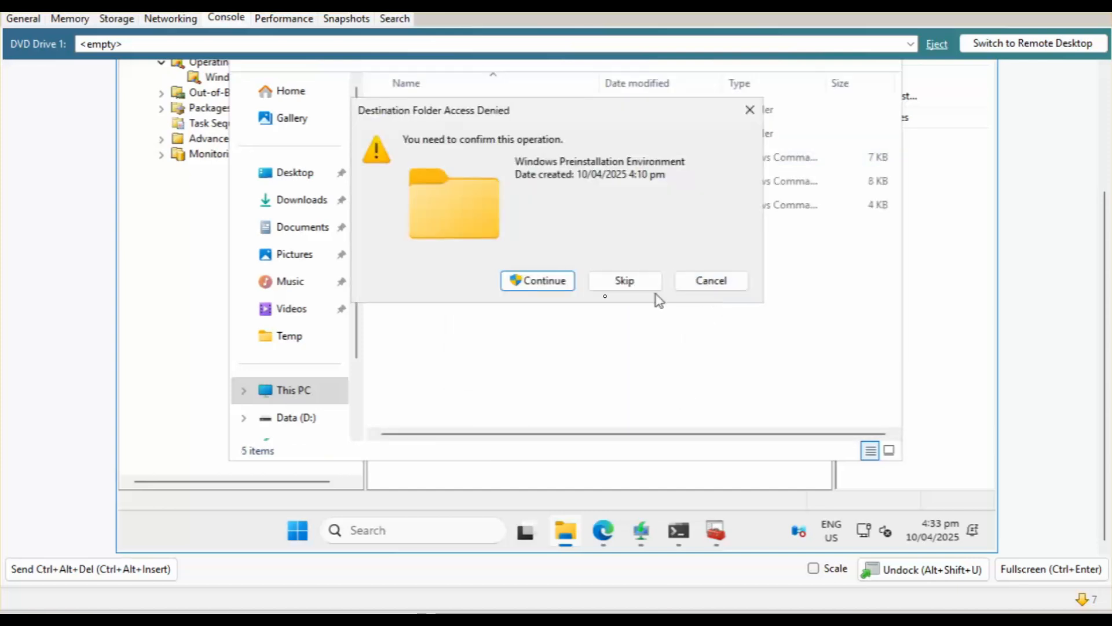
left_click(536, 281)
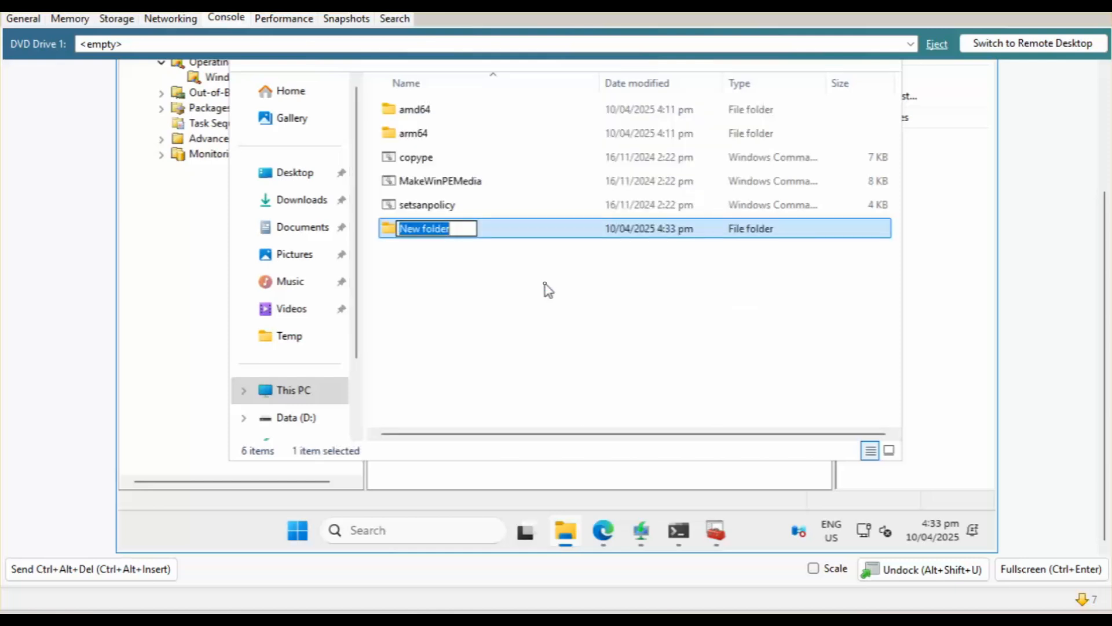
type("x")
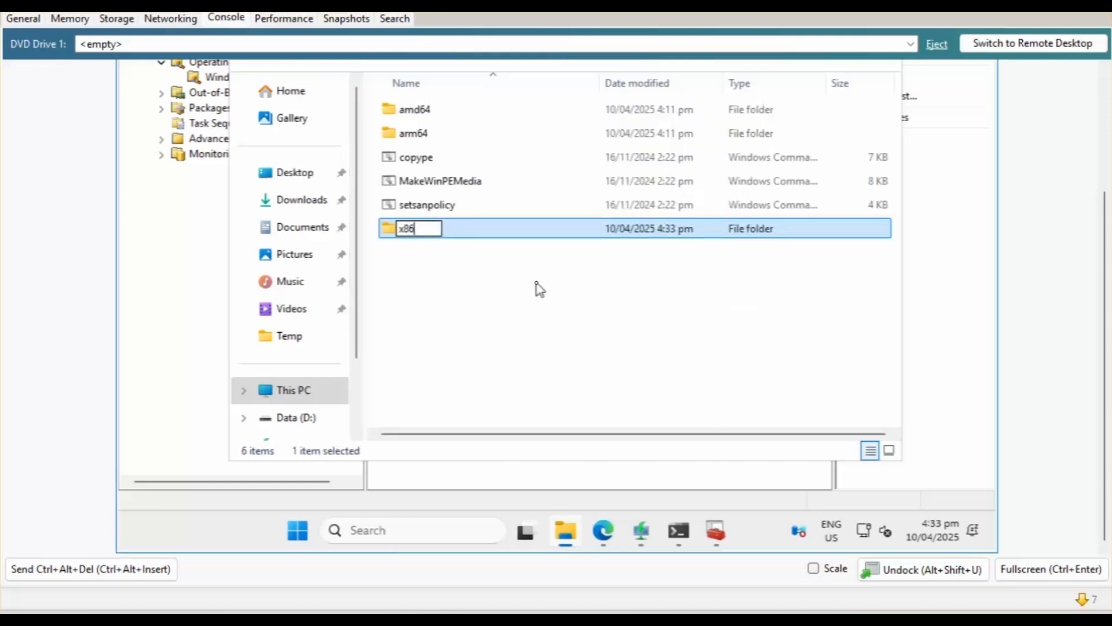
type("86")
key("Return")
key("Return")
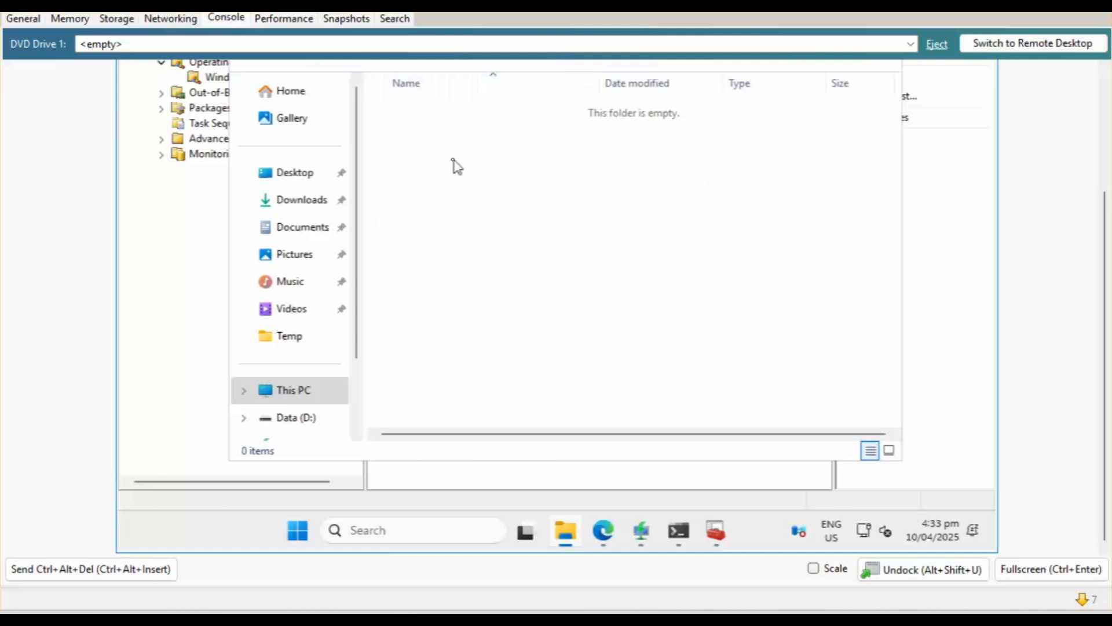
Inside x86, create a new folder named WinPE_OCs.
right_click(454, 166)
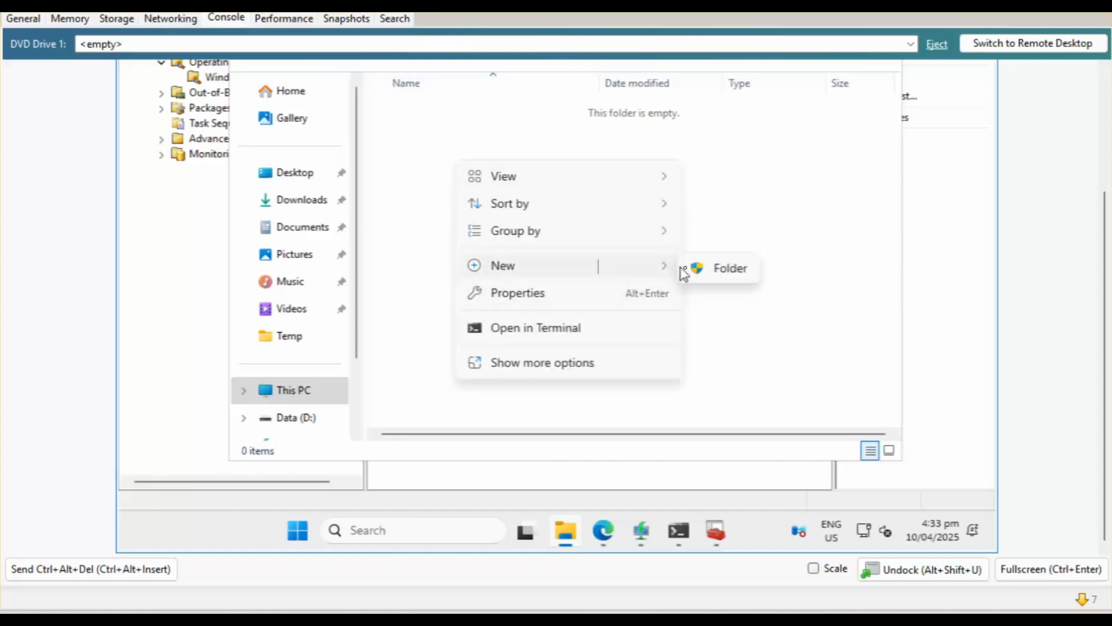
left_click(690, 270)
key("Return")
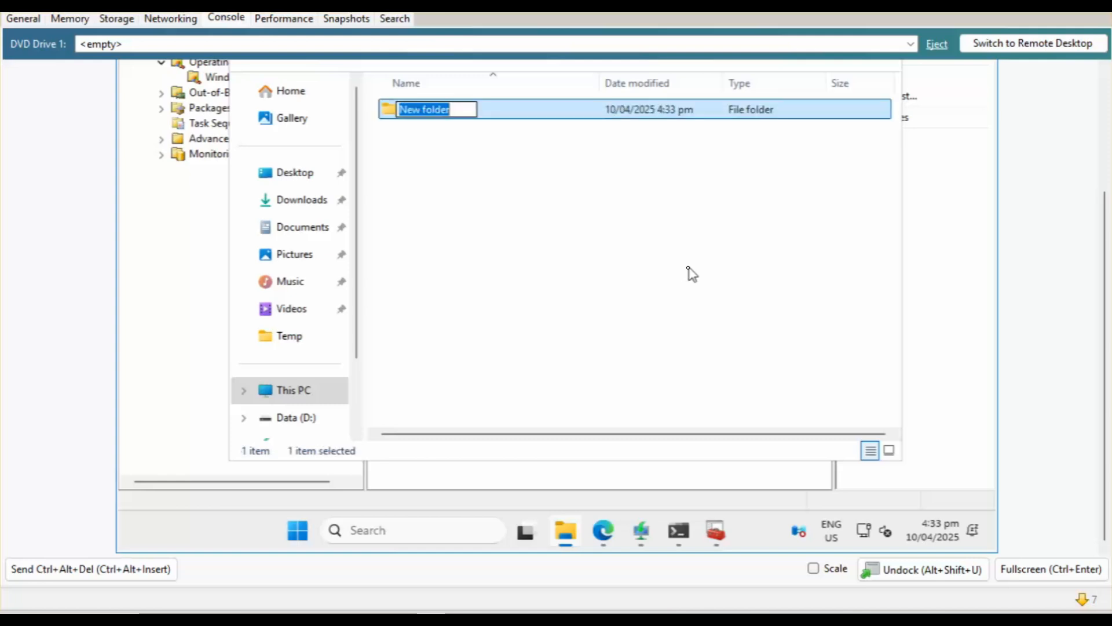
type("wIN")
key("BackSpace")
key("BackSpace")
key("BackSpace")
type("Win")
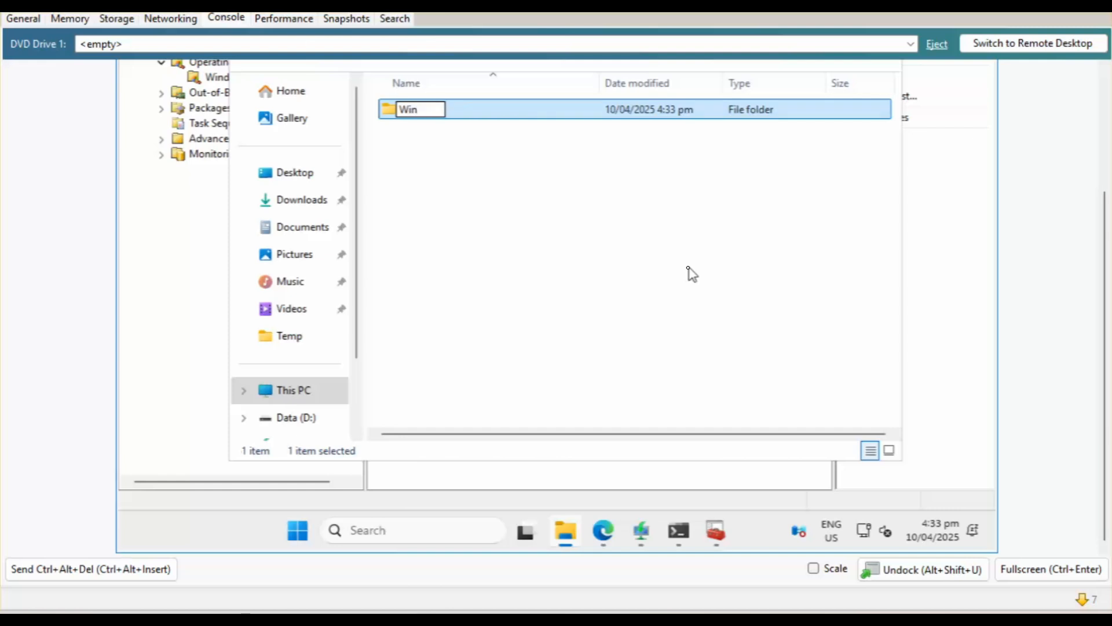
type("PE_OCs")
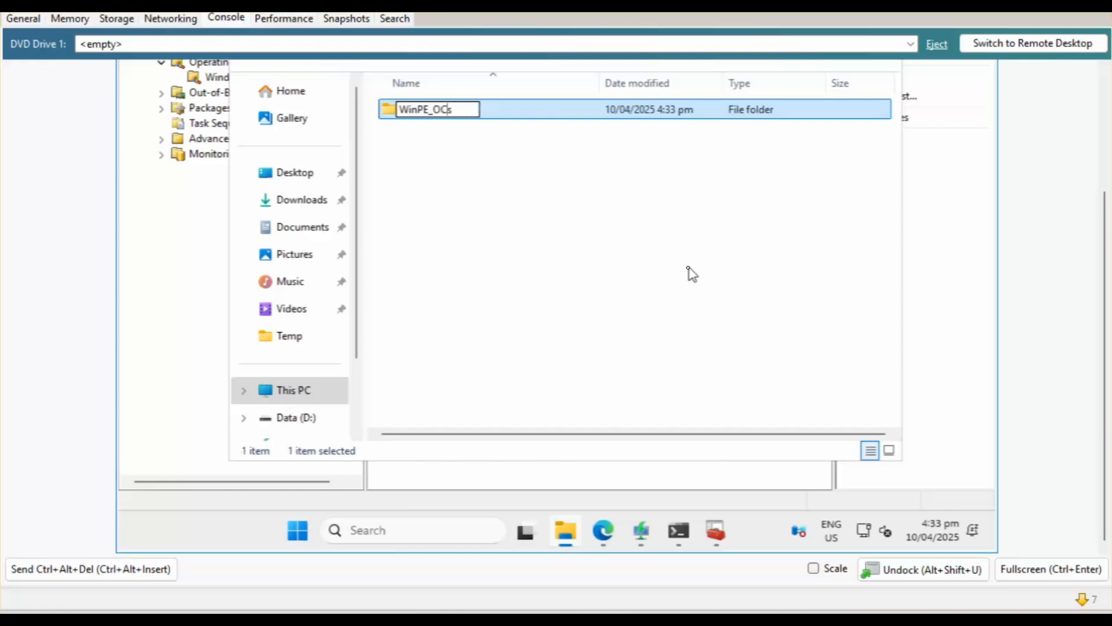
key("Return")
left_click(672, 266)
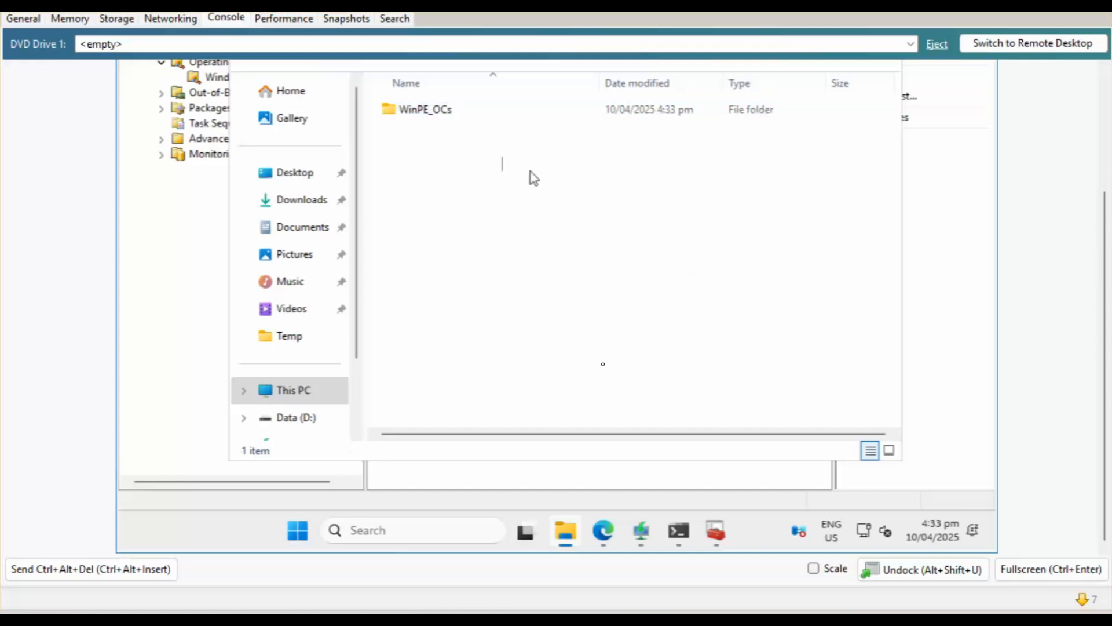
Close the x86 Explorer window and start Task Manager from the taskbar.
scroll(968, 133, "up", 3)
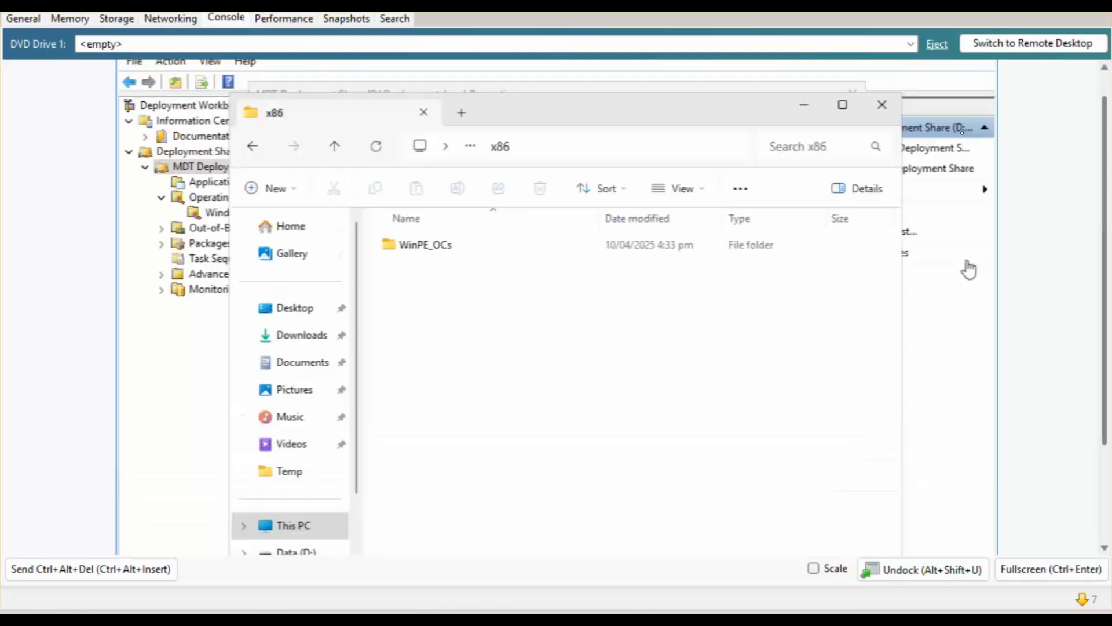
left_click(882, 105)
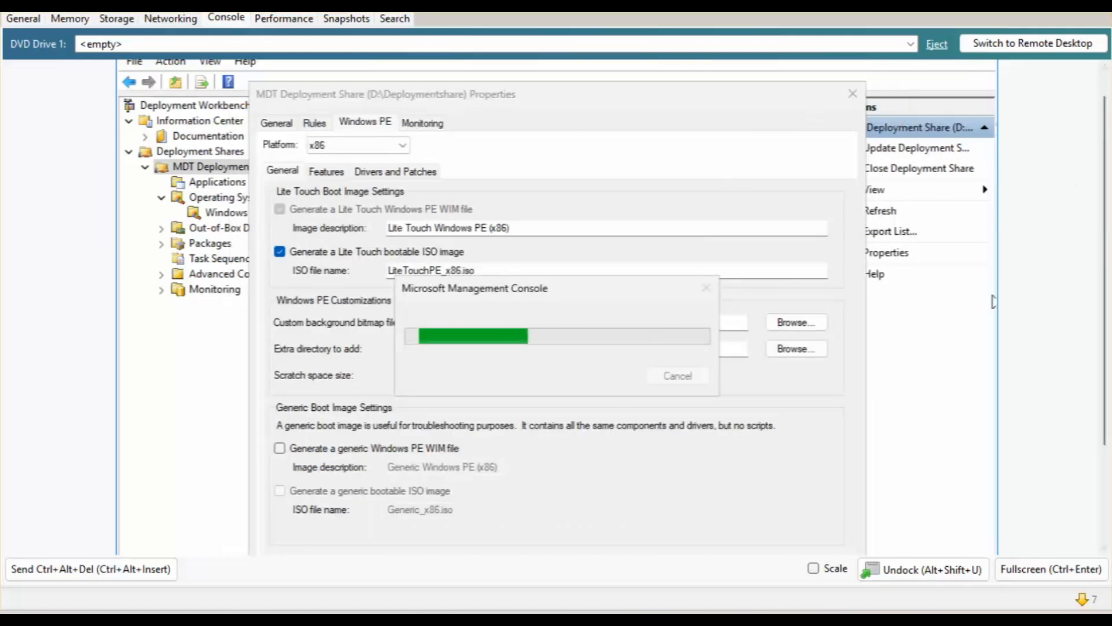
mouse_move(713, 539)
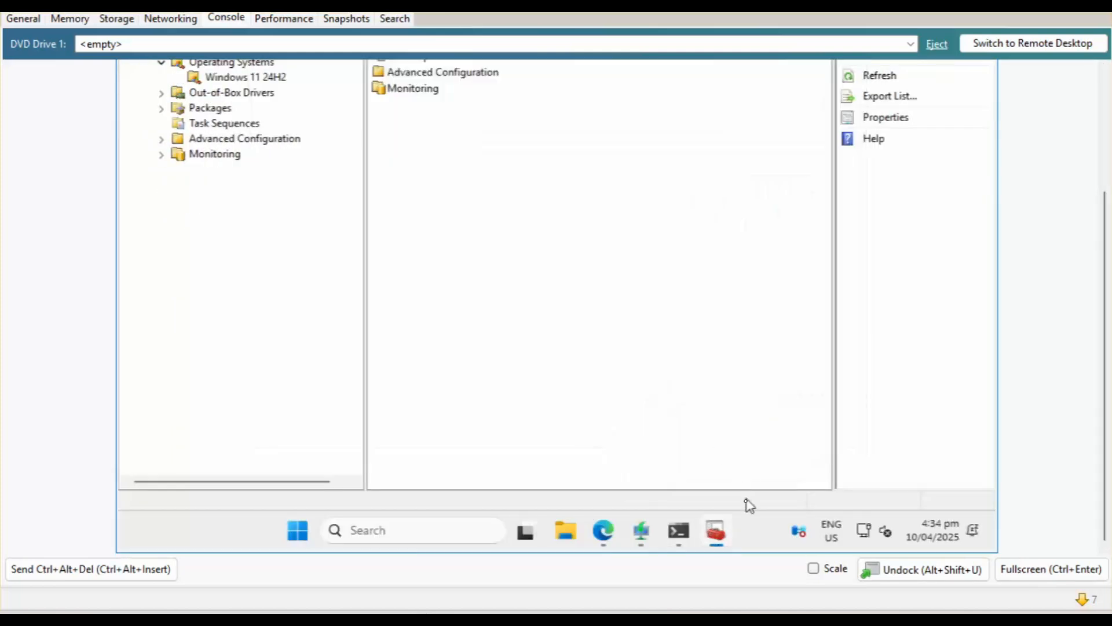
right_click(758, 533)
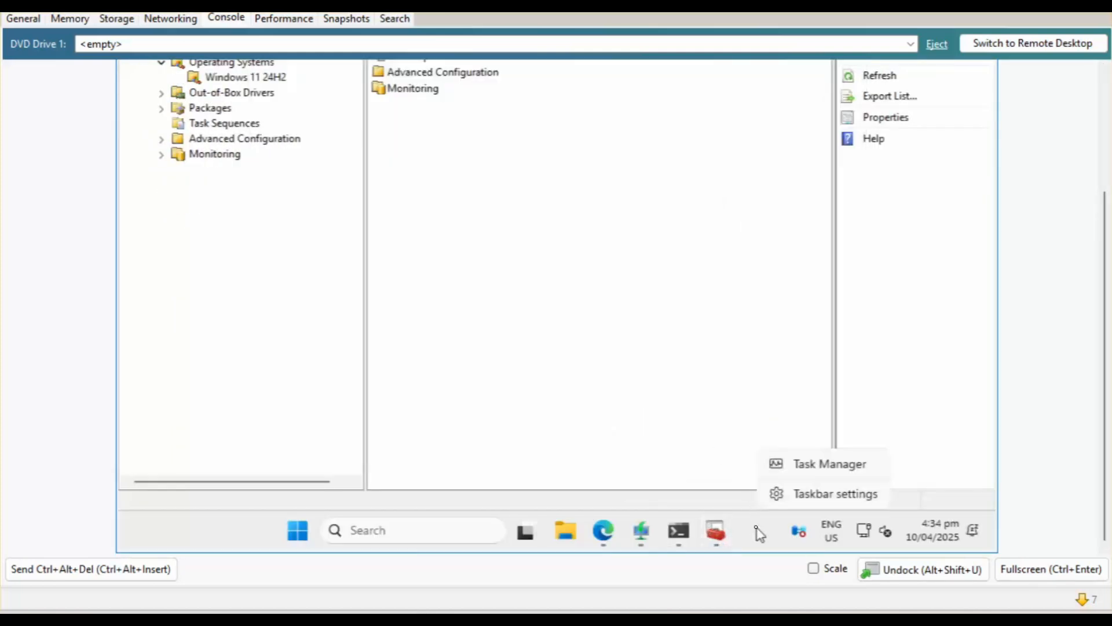
left_click(810, 464)
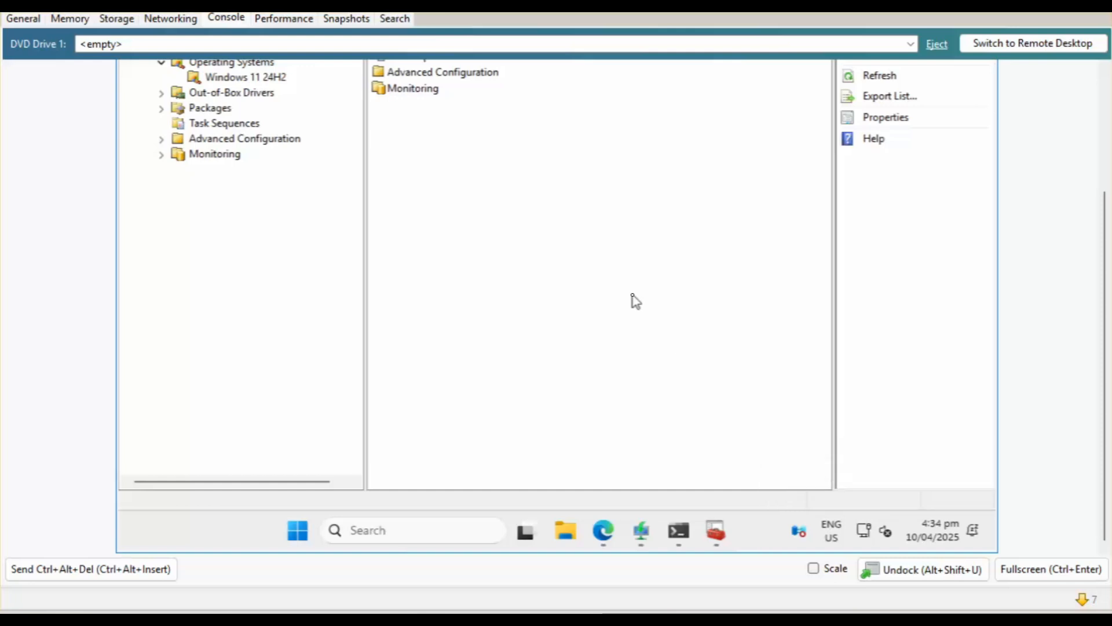
left_click(1104, 128)
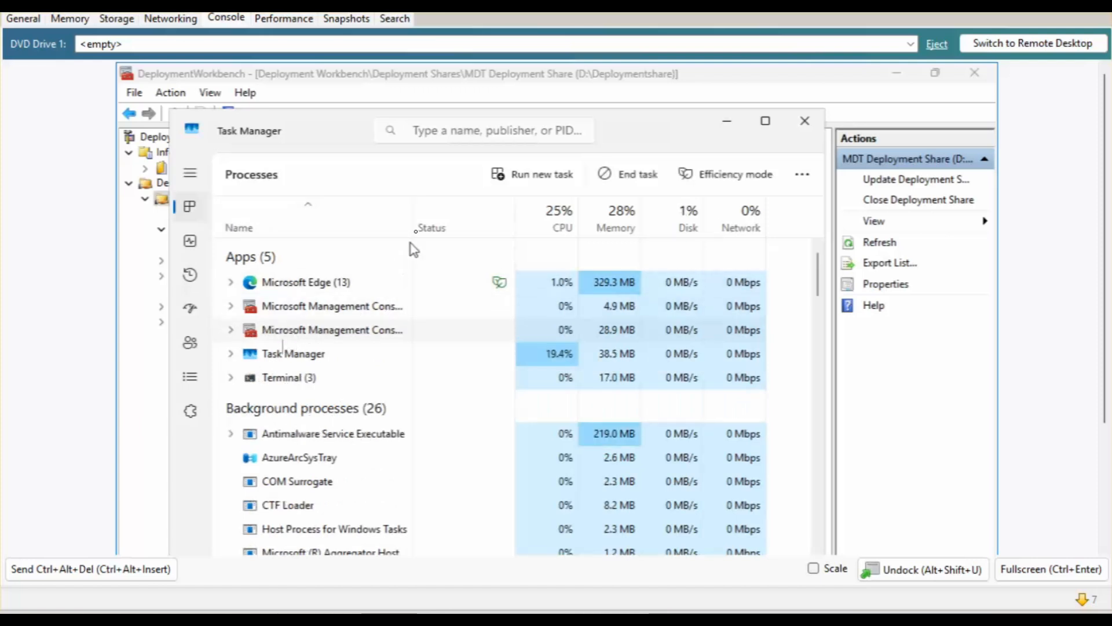
Widen the Name column and end both Microsoft Management Console tasks.
left_click_drag(412, 226, 592, 226)
right_click(403, 330)
left_click(456, 361)
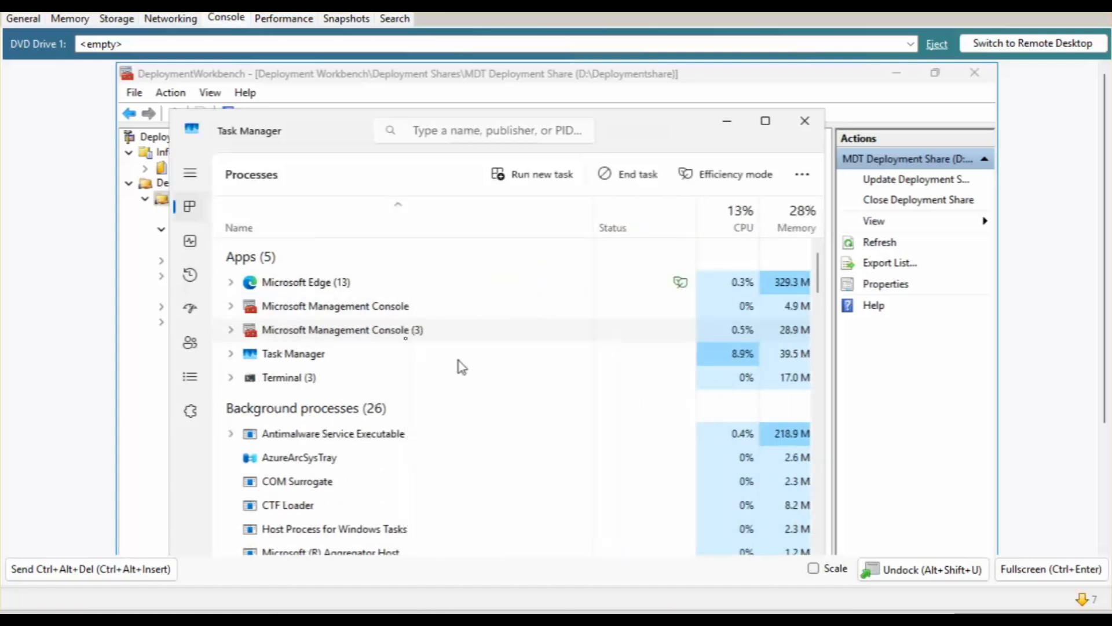
right_click(324, 311)
left_click(371, 340)
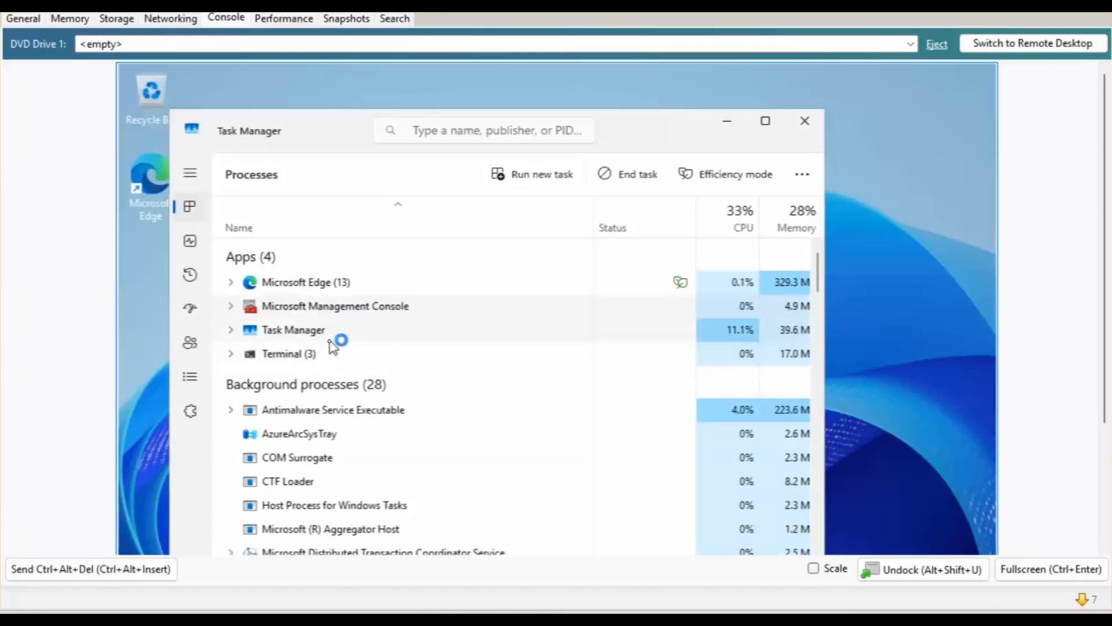
Minimize Task Manager and relaunch Deployment Workbench from Start as administrator.
left_click(727, 121)
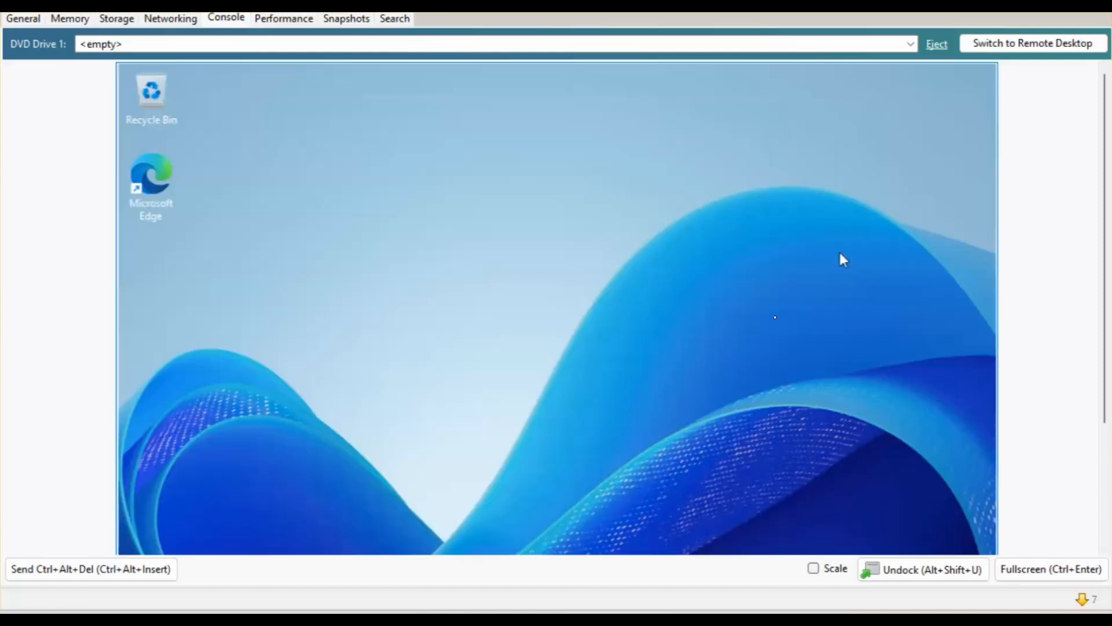
scroll(1087, 459, "down", 3)
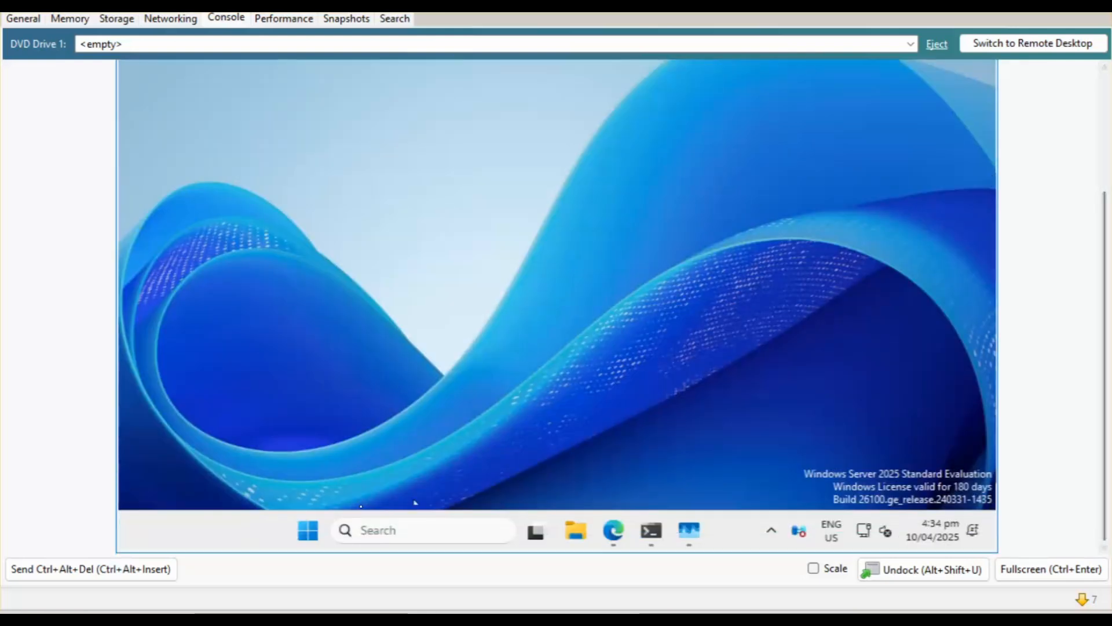
mouse_move(685, 542)
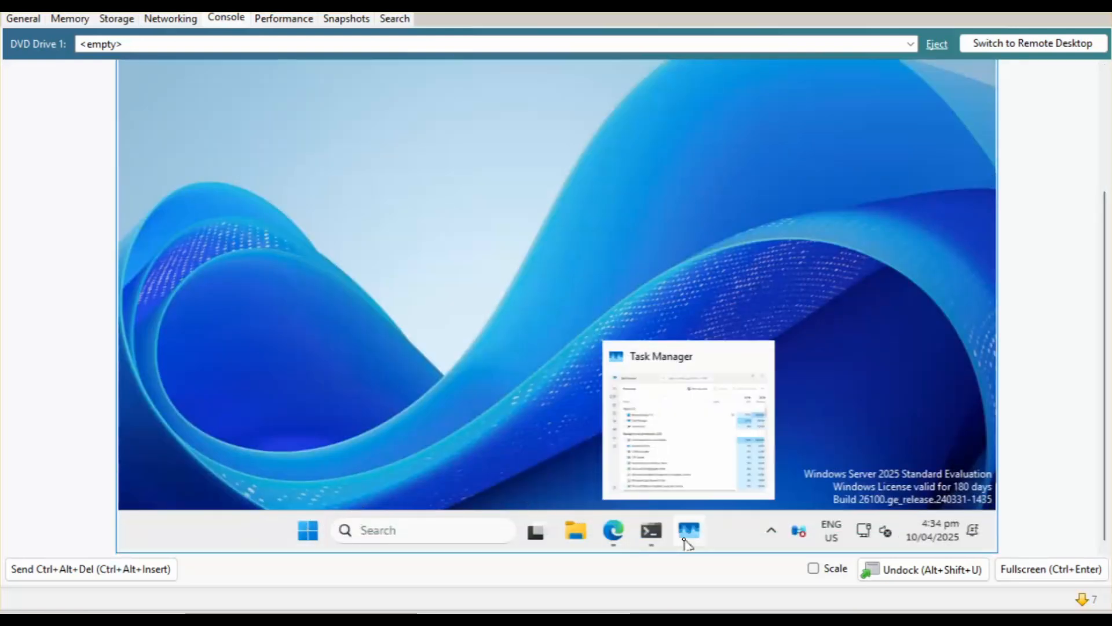
left_click(308, 531)
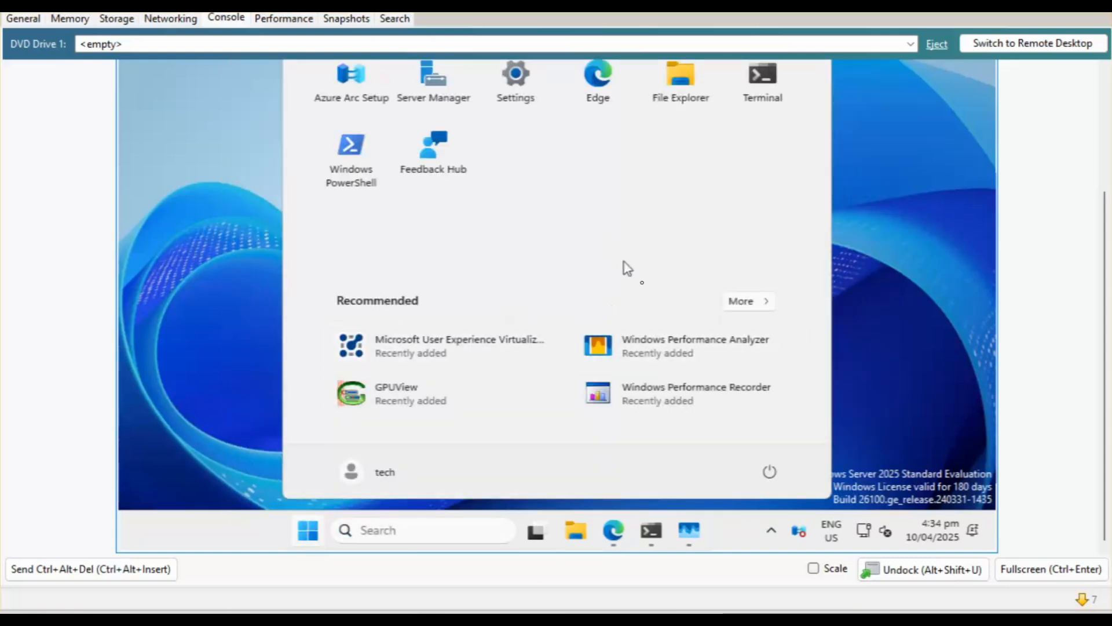
left_click(738, 301)
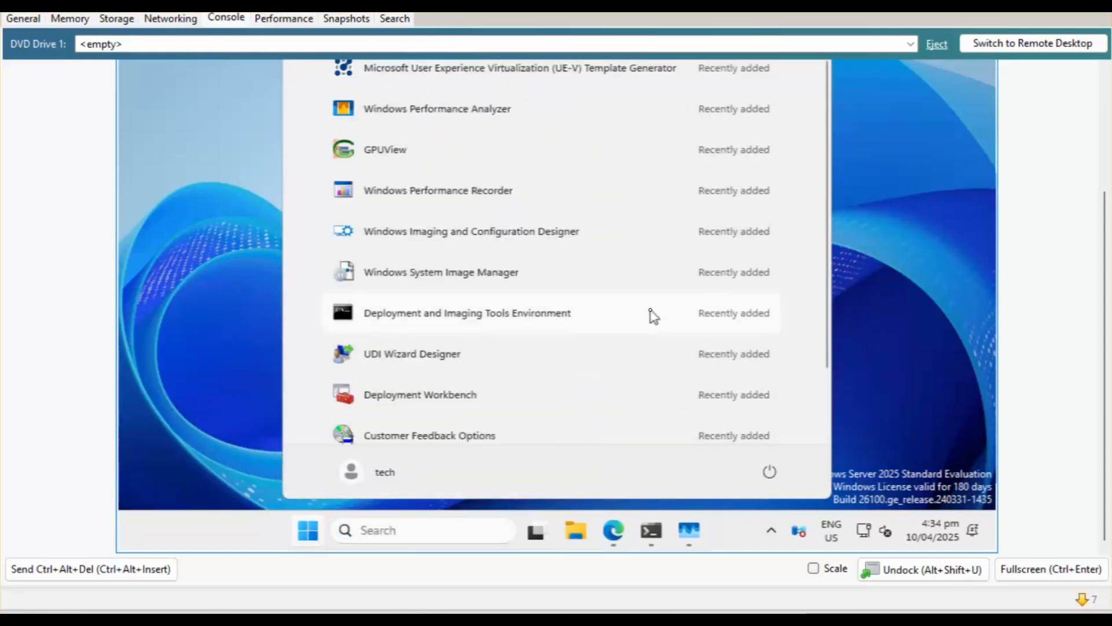
left_click(428, 405)
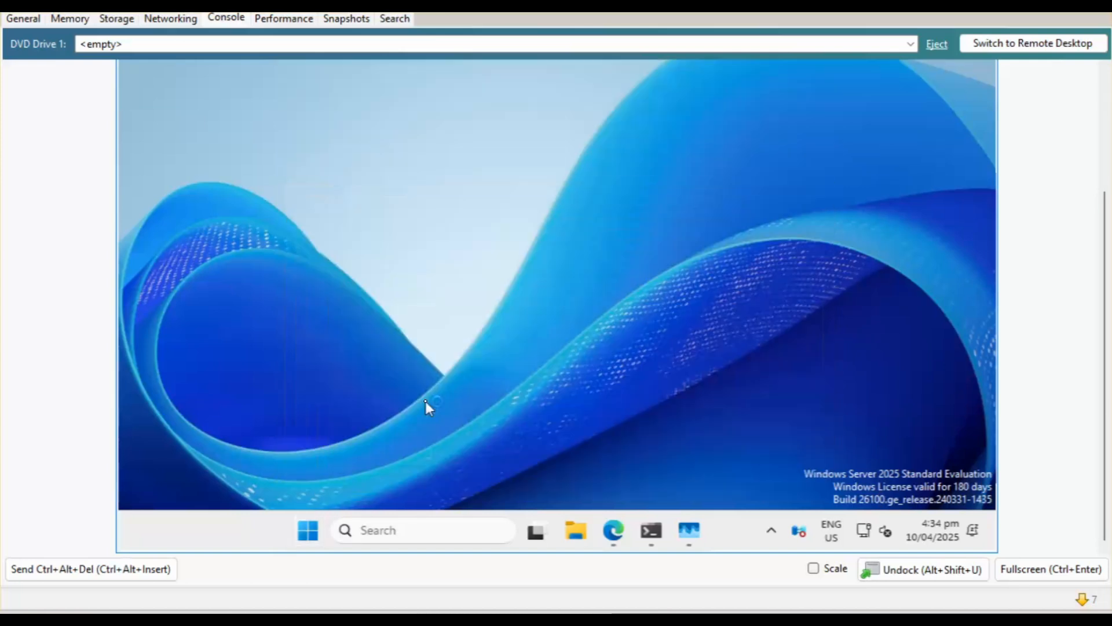
left_click(432, 355)
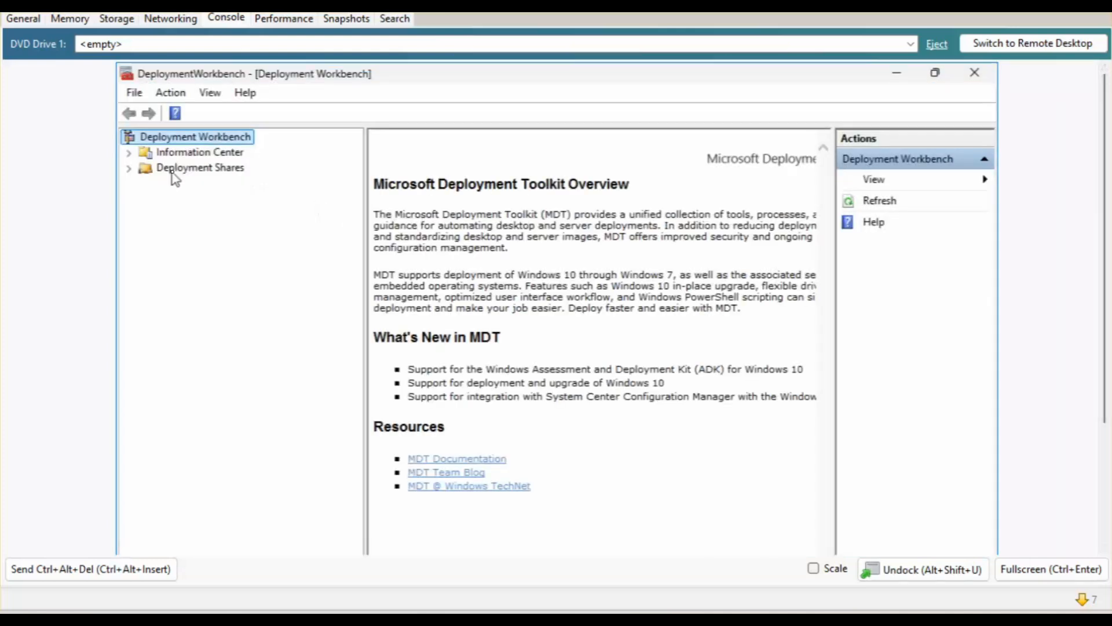
Expand Deployment Shares and open the MDT Deployment Share properties.
double_click(172, 170)
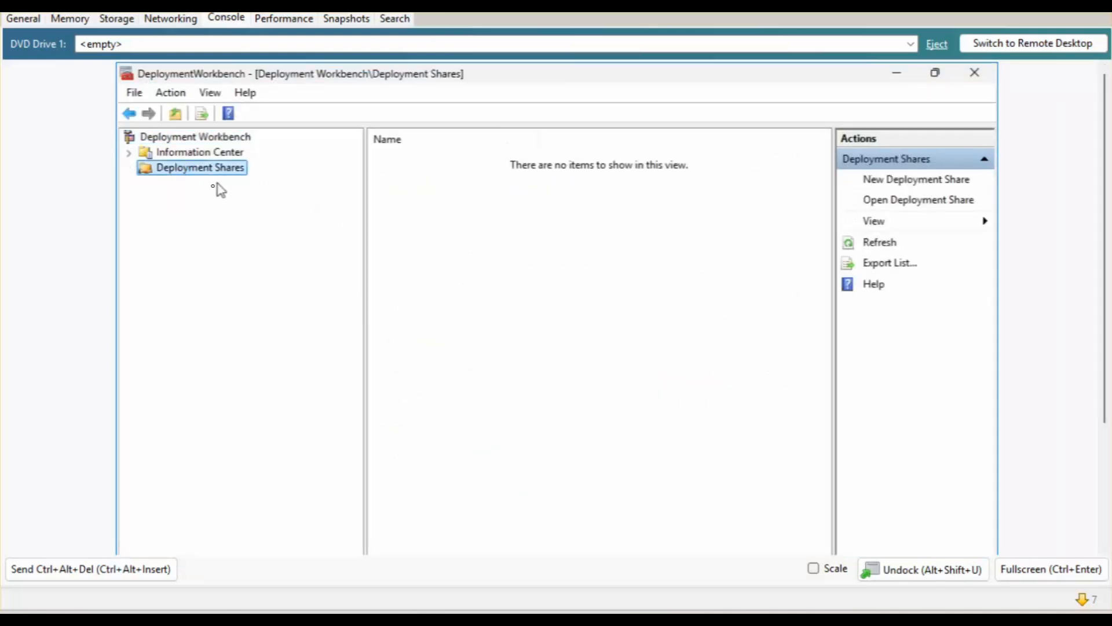
double_click(253, 184)
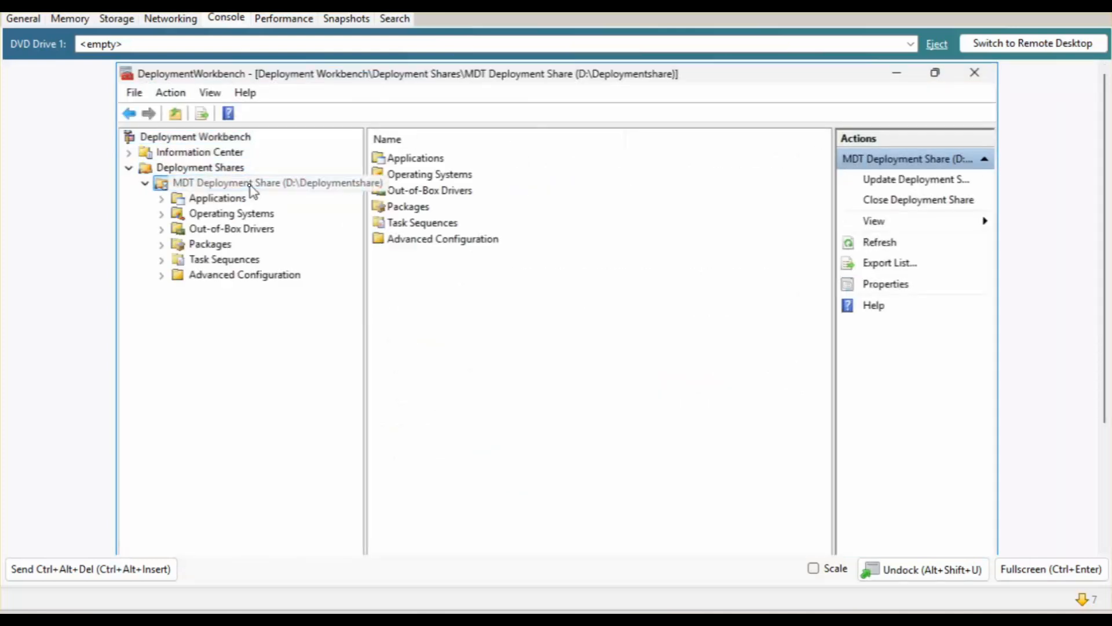
right_click(252, 184)
left_click(298, 310)
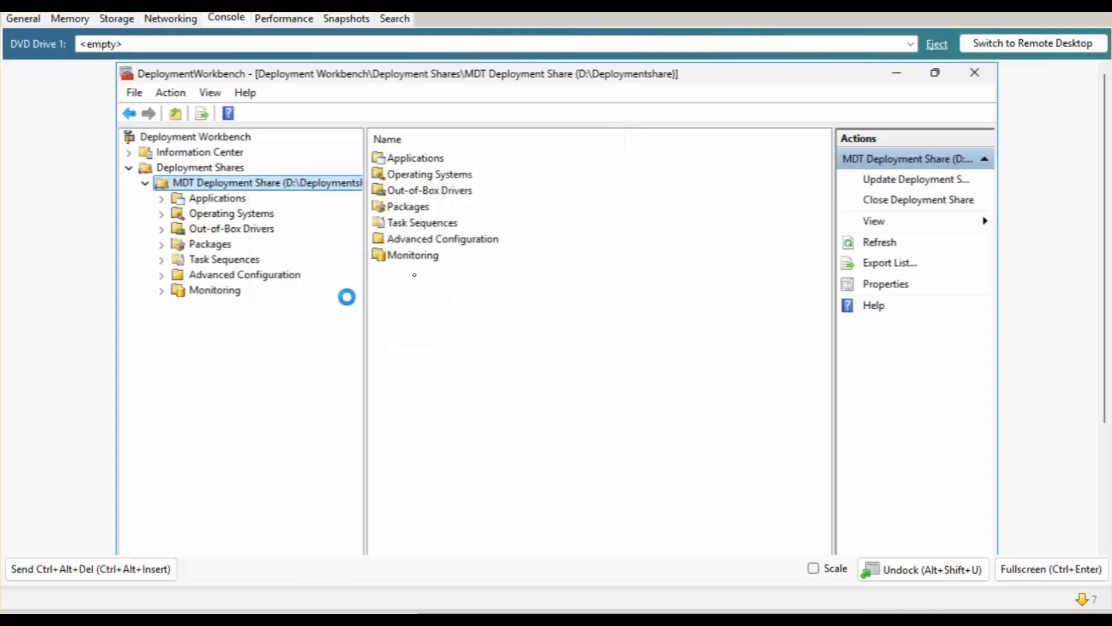
Set Windows PE platform to x64, stop generating the Lite Touch ISO, and apply.
left_click(310, 163)
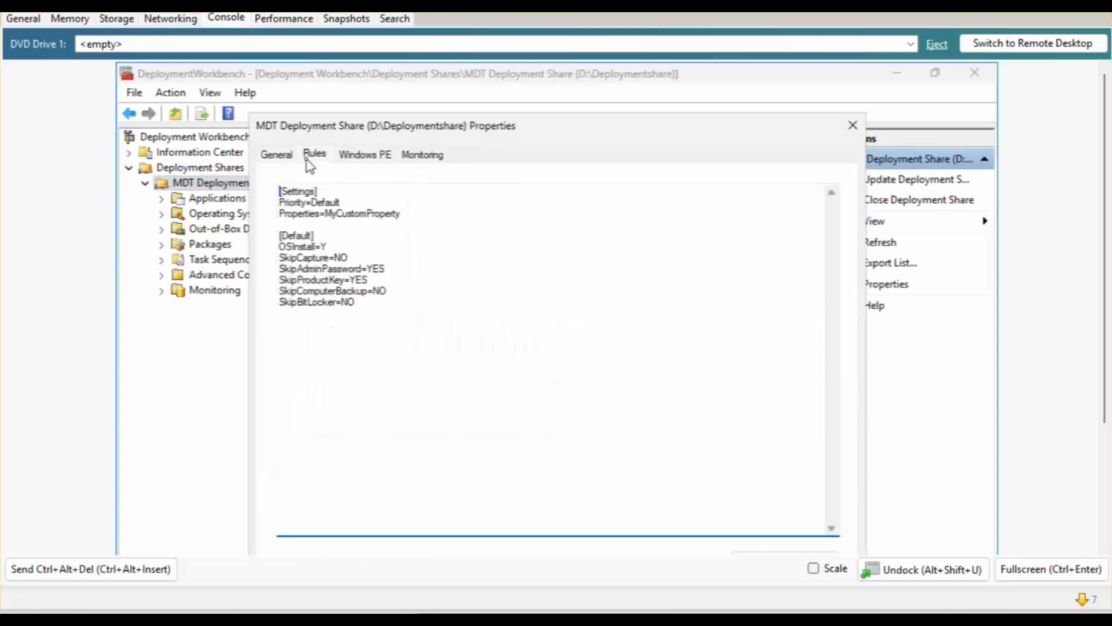
left_click(365, 155)
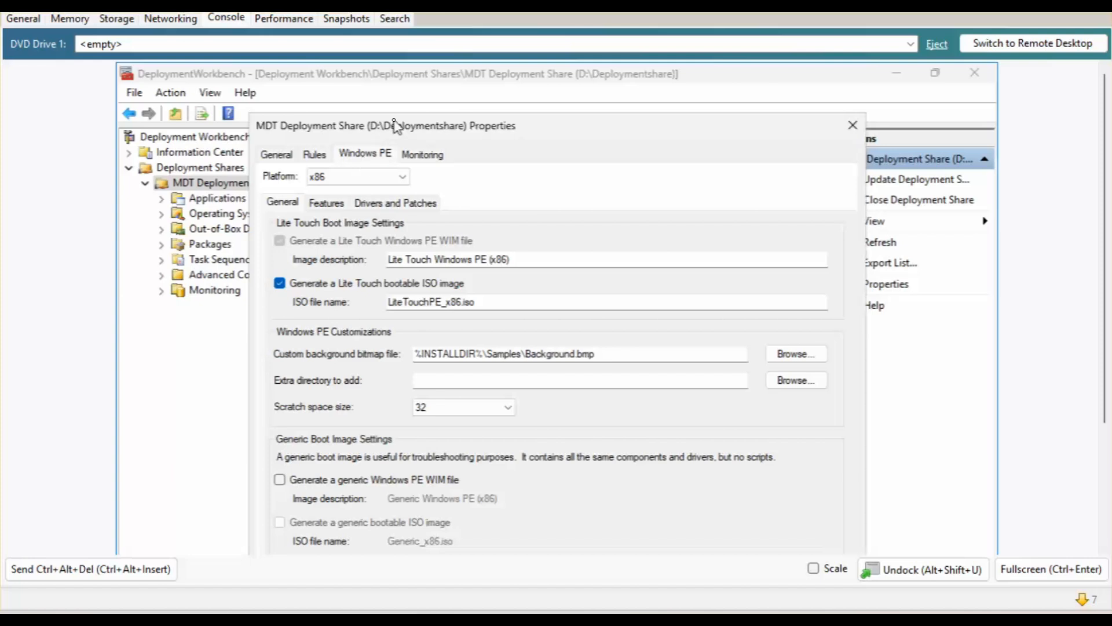
left_click_drag(389, 131, 389, 119)
left_click(348, 165)
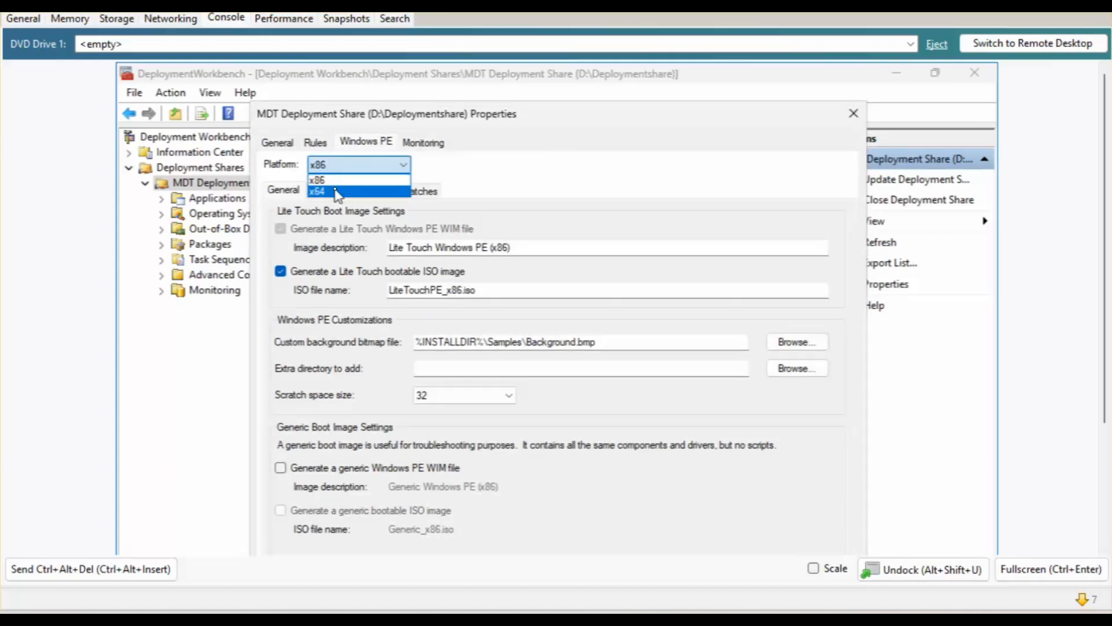
left_click(338, 193)
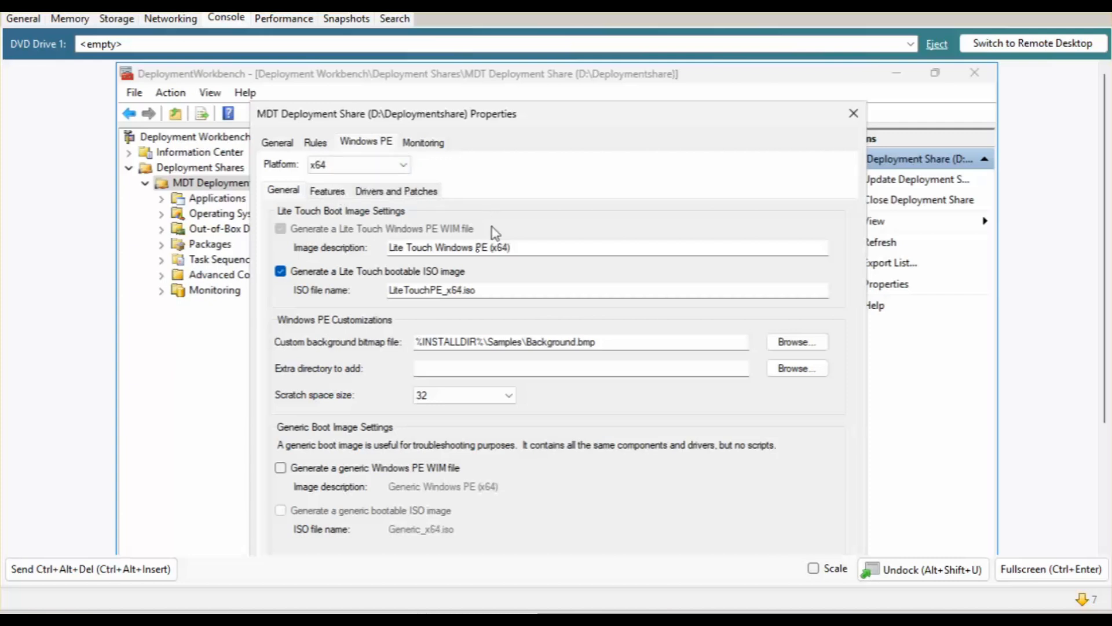
left_click(298, 275)
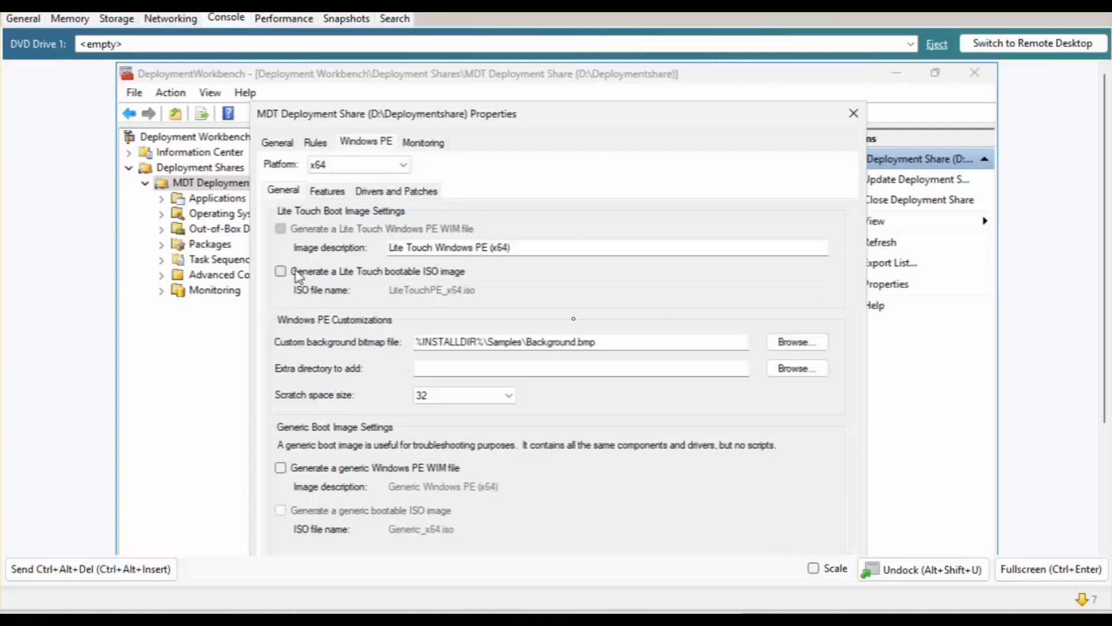
left_click_drag(466, 121, 473, 83)
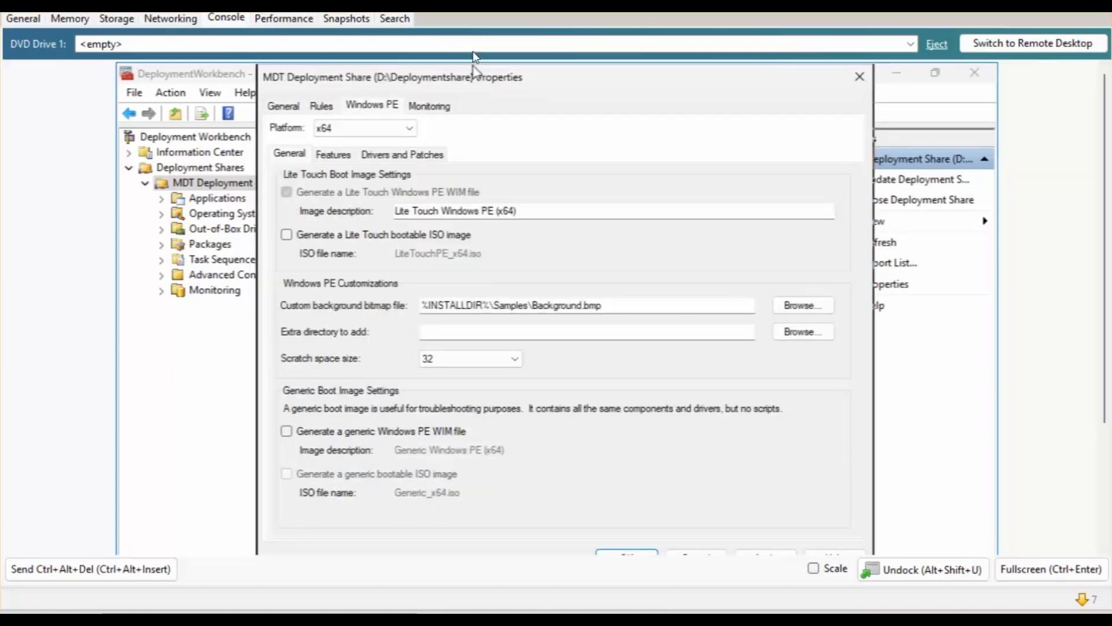
left_click_drag(1105, 204, 1105, 255)
left_click(764, 489)
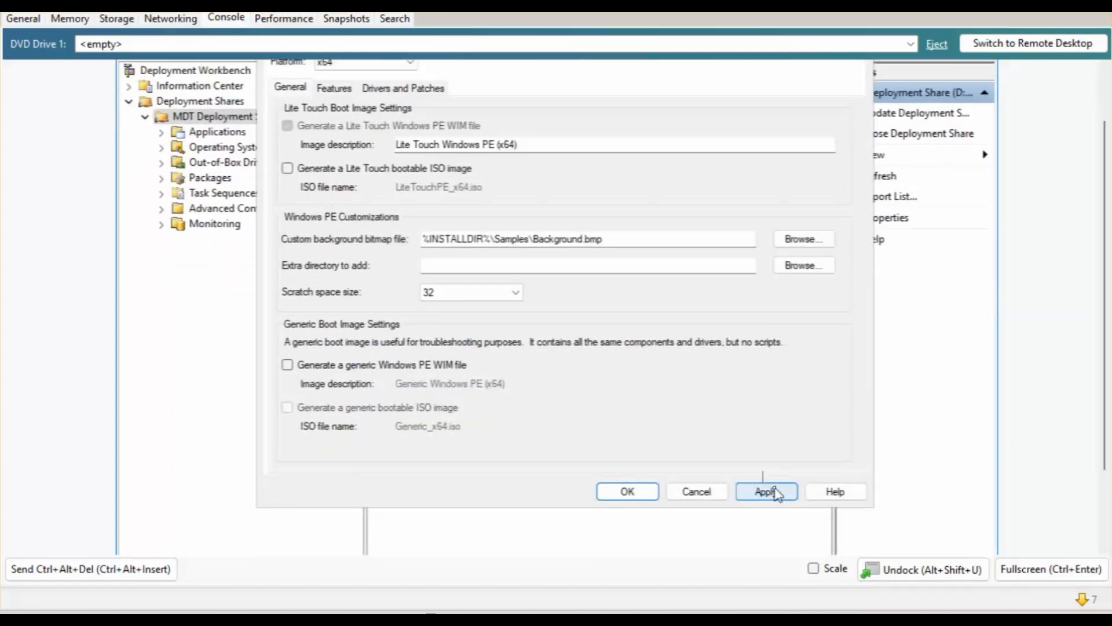
Enable monitoring for the deployment share and apply the change.
left_click_drag(1103, 216, 1103, 167)
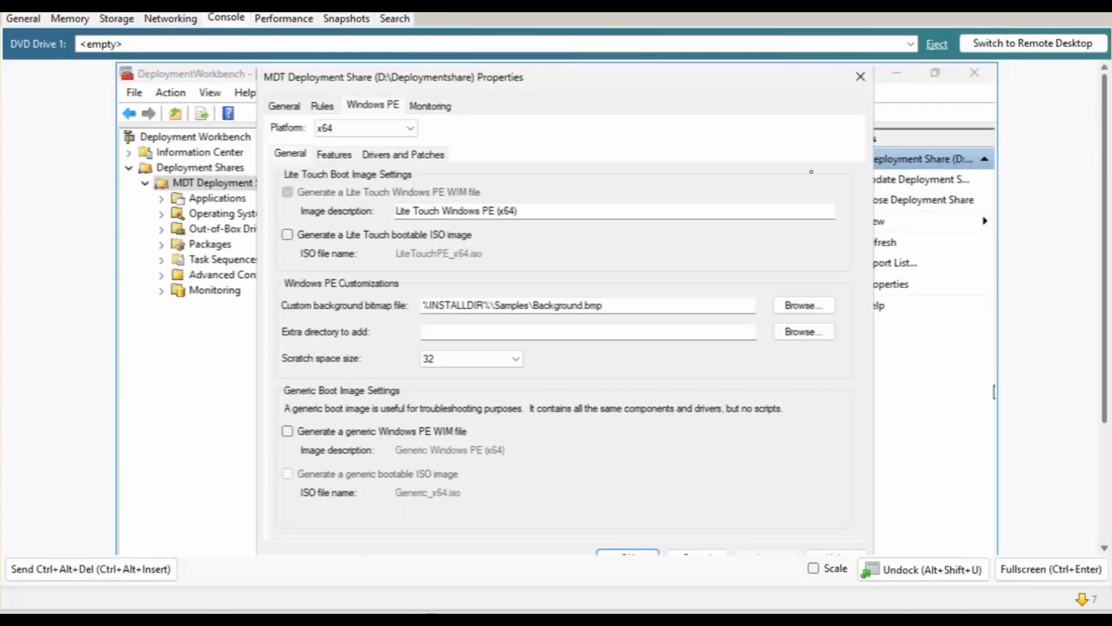
left_click(439, 110)
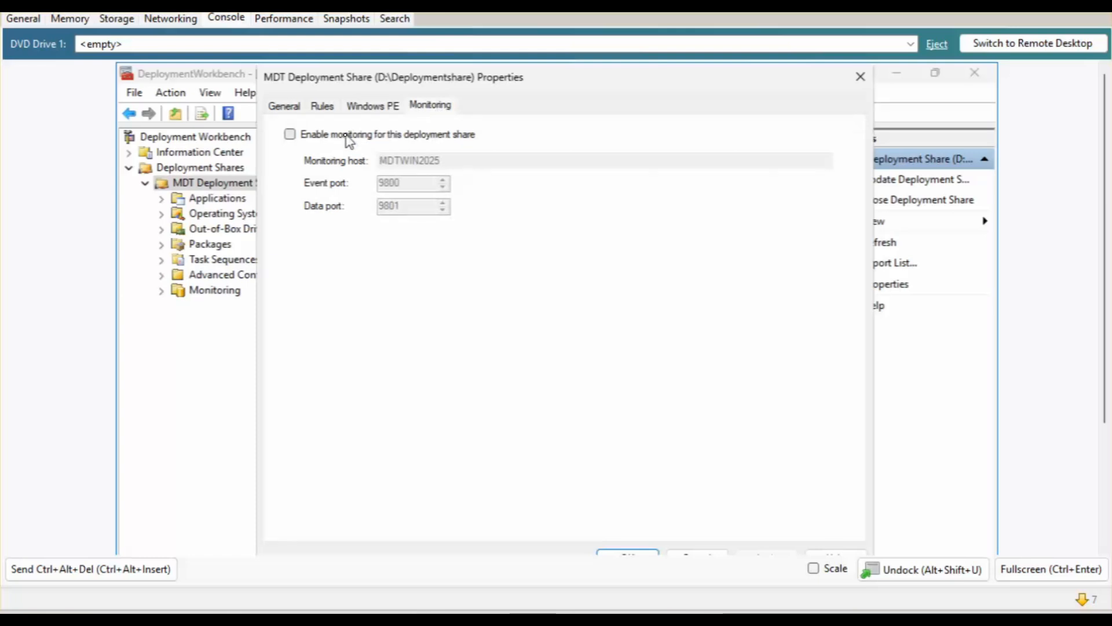
left_click(347, 137)
left_click_drag(1103, 187, 1096, 330)
left_click(772, 392)
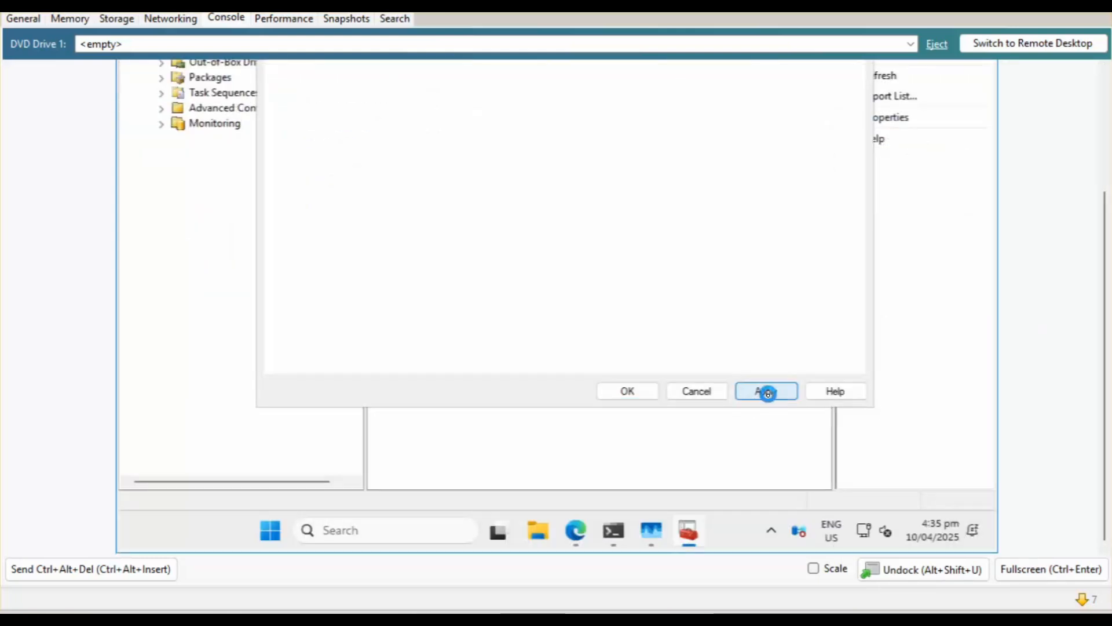
Close the share properties and check D:\Deploymentshare\Boot in File Explorer, finding it empty.
left_click(624, 391)
left_click_drag(1104, 214, 1103, 223)
left_click(538, 530)
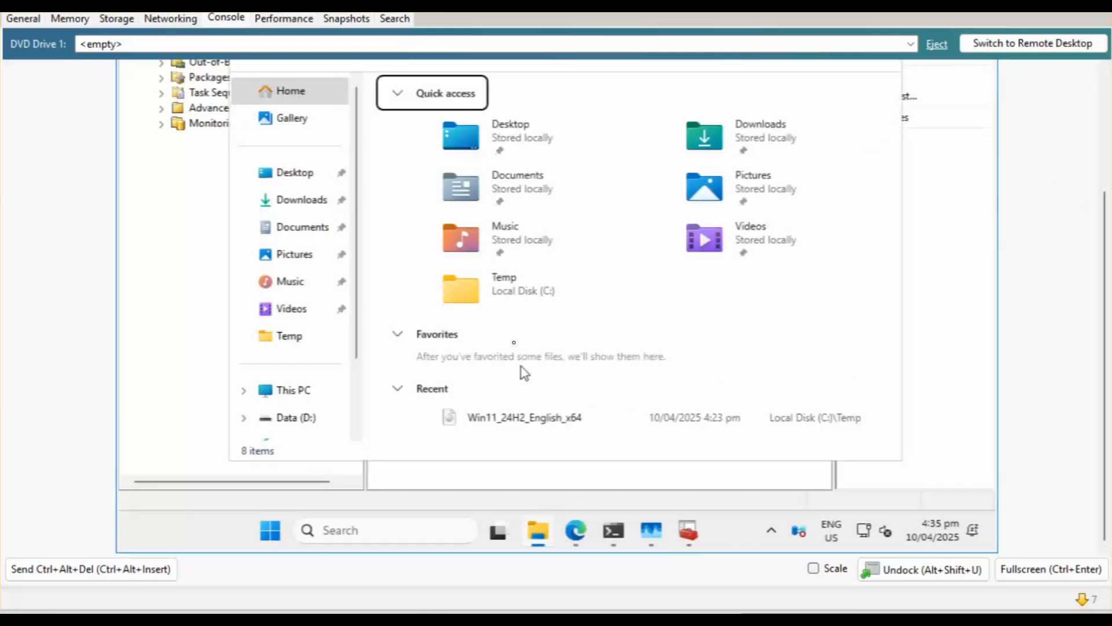
left_click(279, 395)
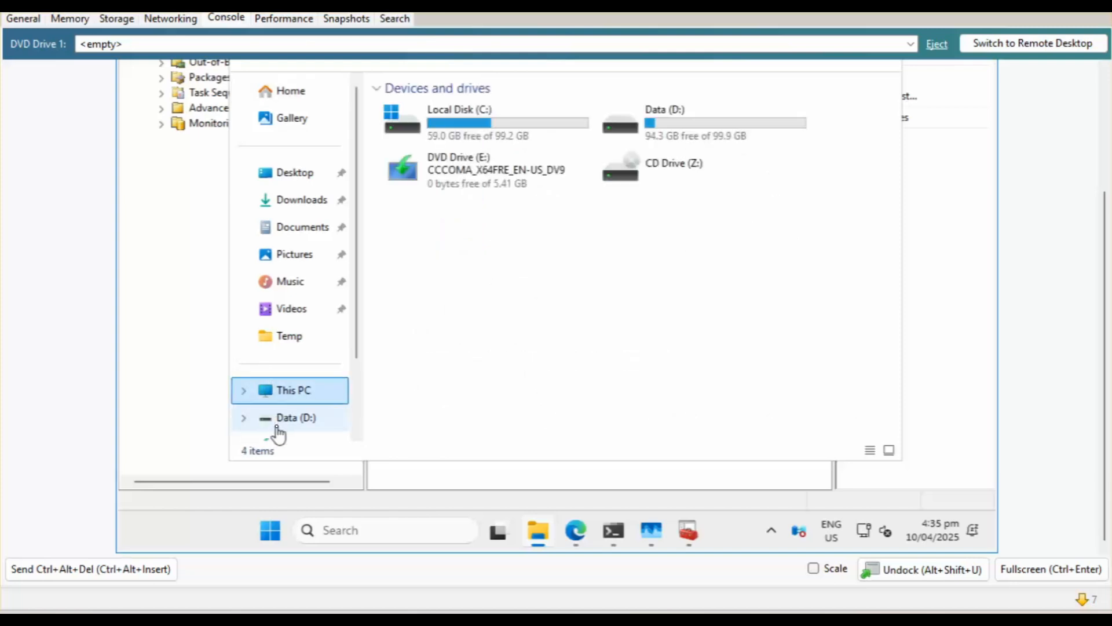
left_click(277, 421)
left_click(442, 119)
double_click(443, 119)
double_click(405, 183)
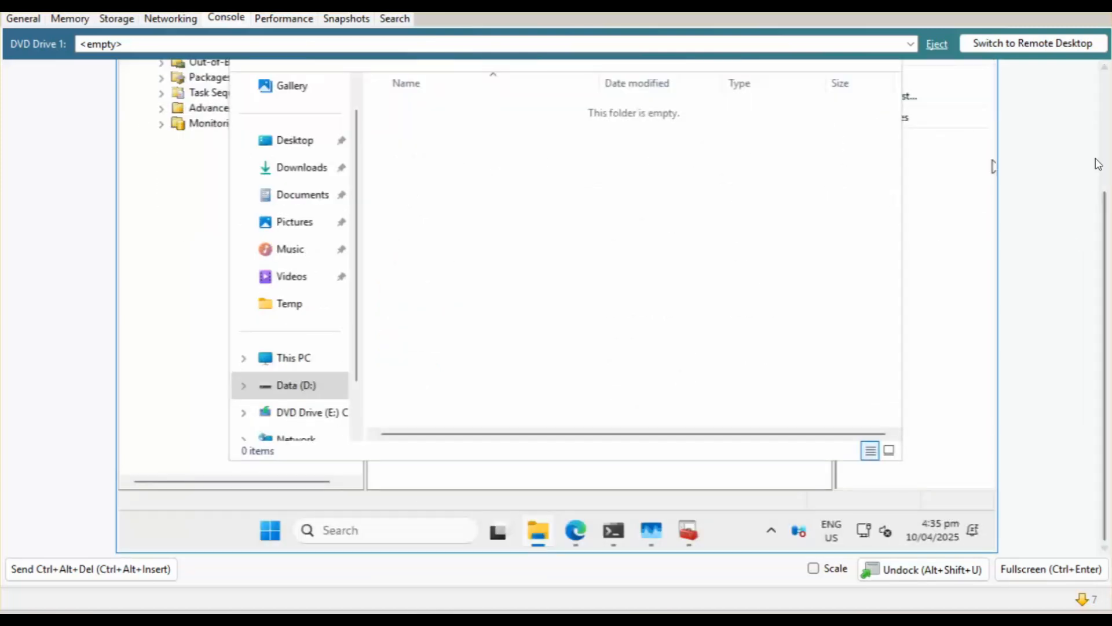
left_click(1104, 122)
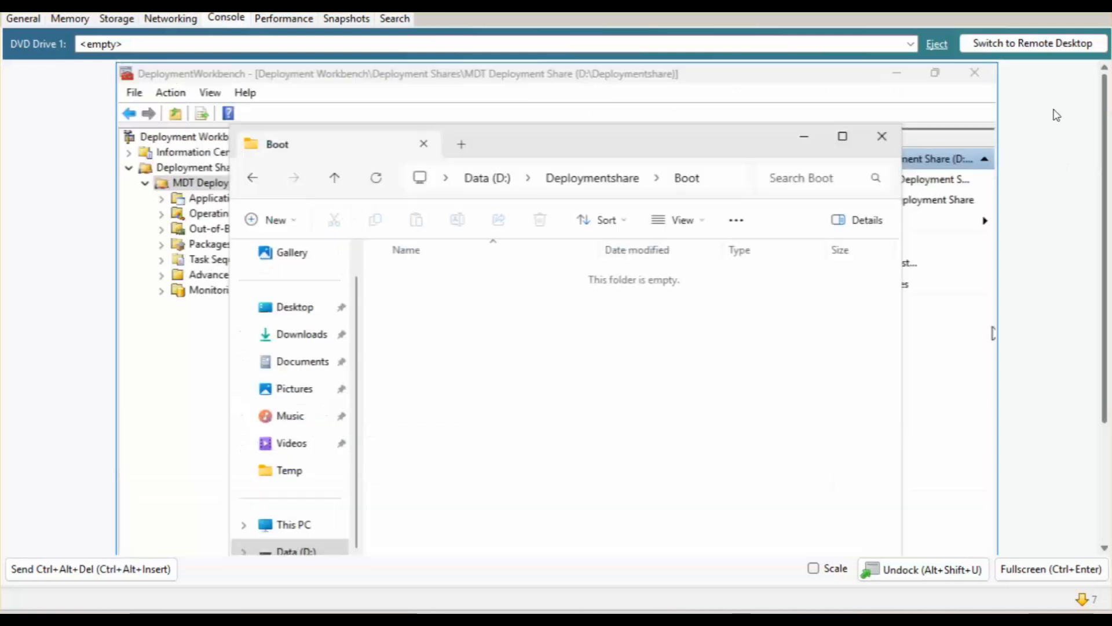
left_click(804, 137)
Run Update Deployment Share with 'Completely regenerate the boot images' and close the wizard.
right_click(270, 186)
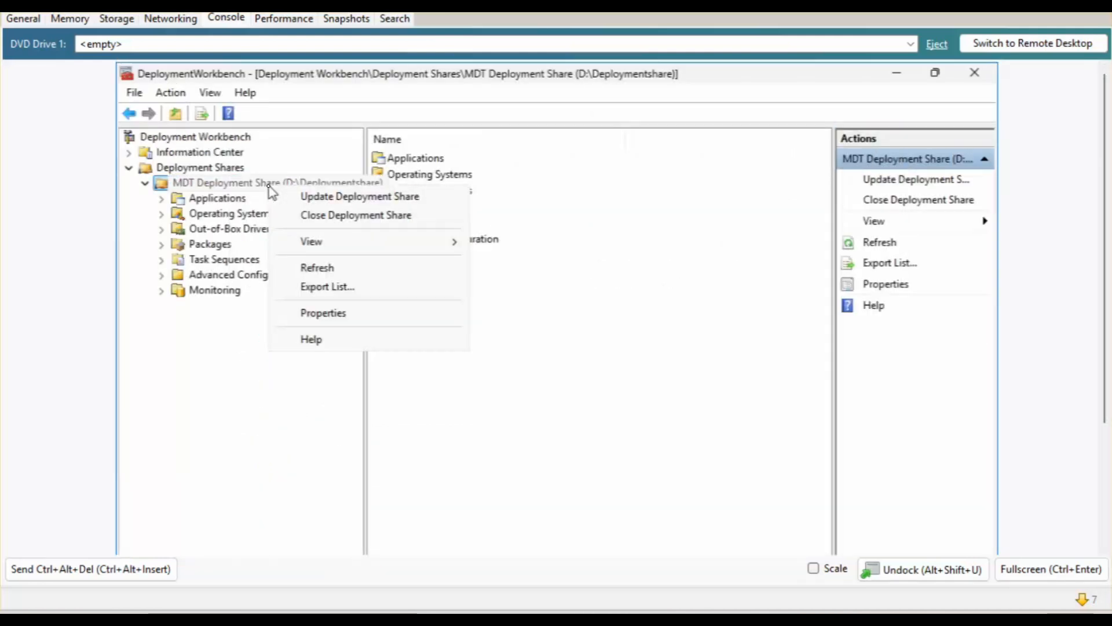
left_click(355, 196)
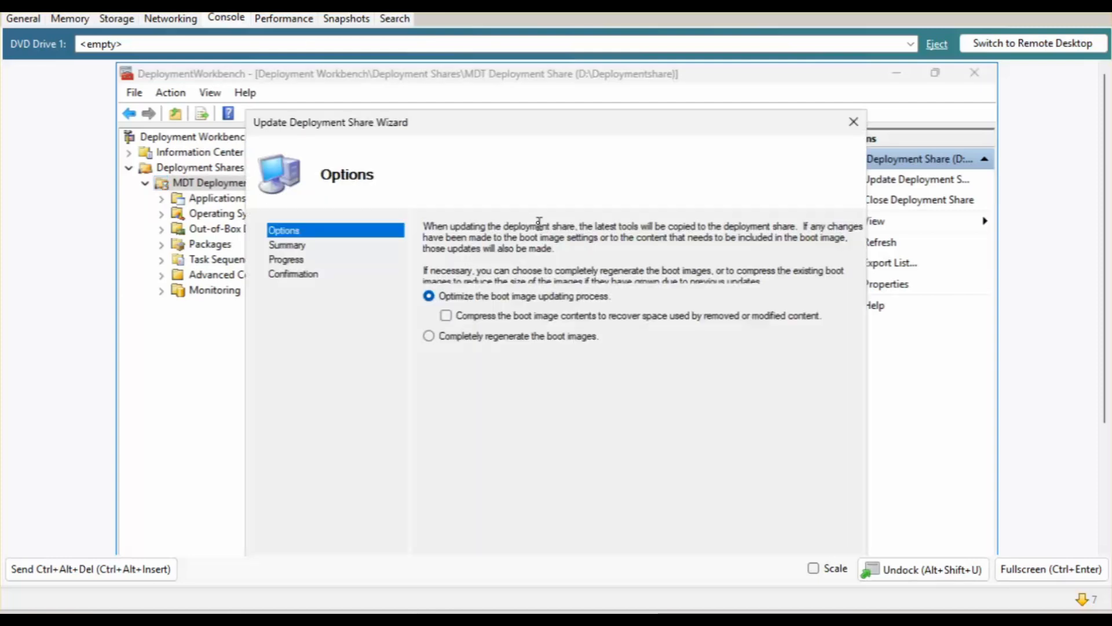
left_click(486, 335)
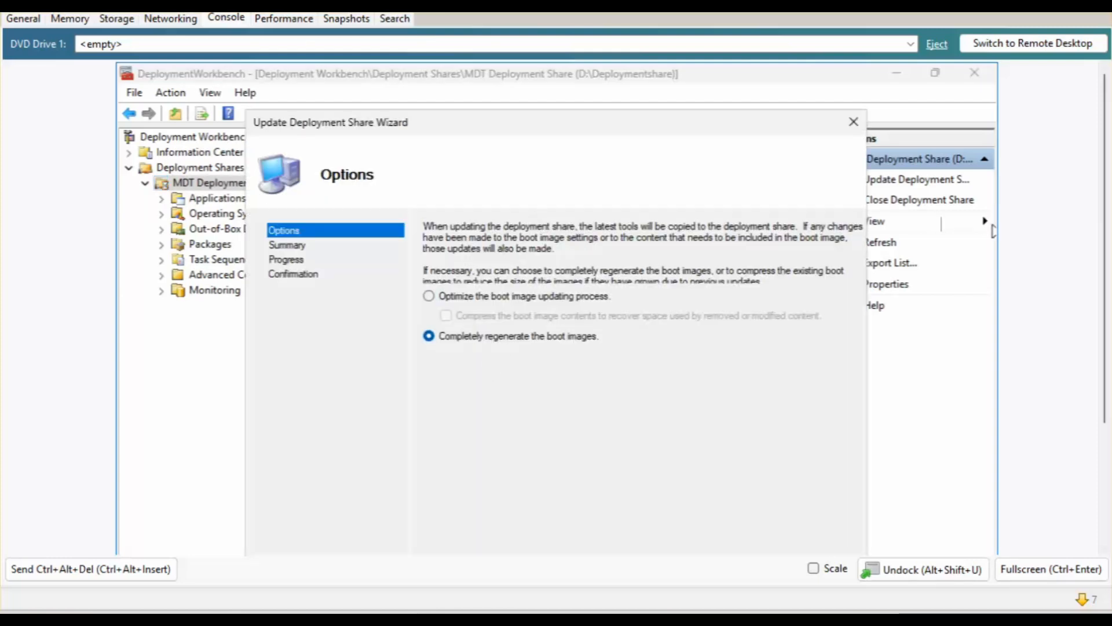
scroll(1095, 266, "down", 3)
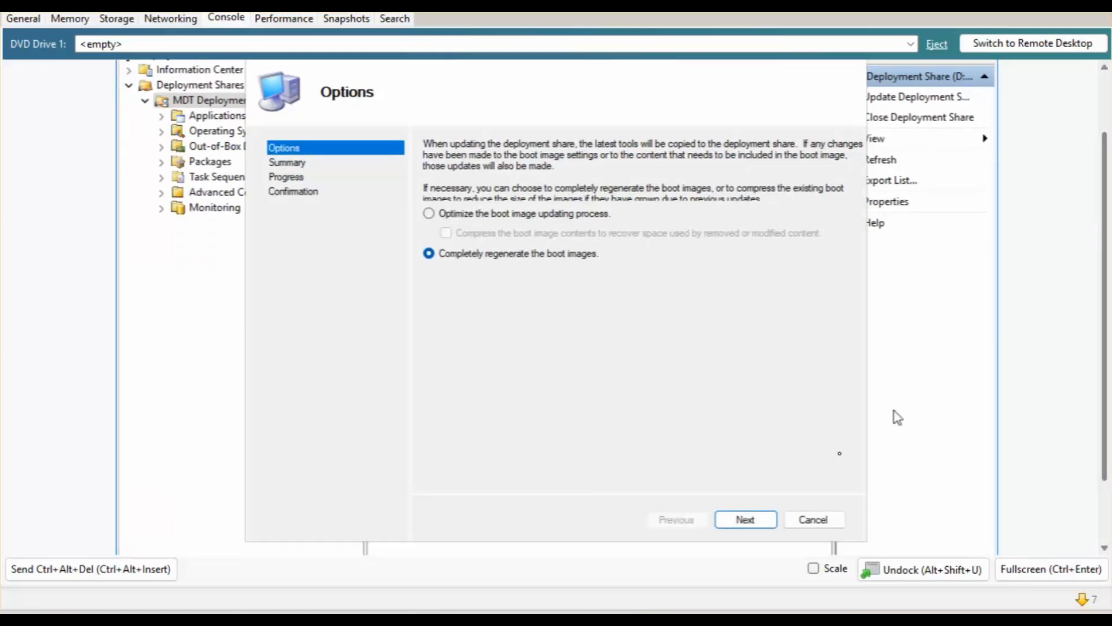
left_click(770, 515)
left_click(758, 519)
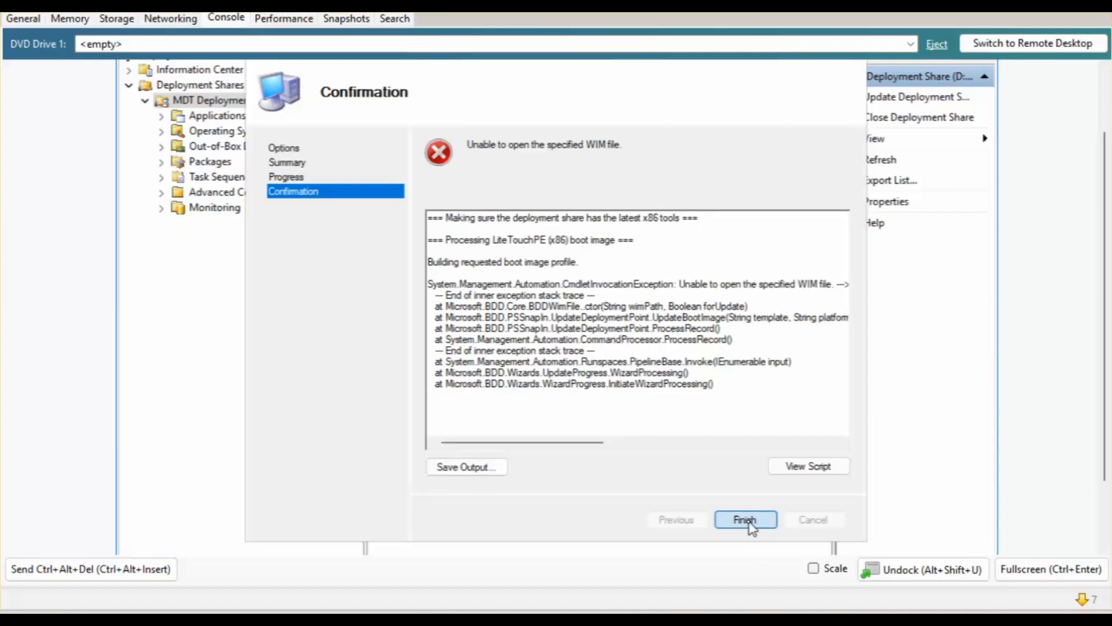
left_click(745, 519)
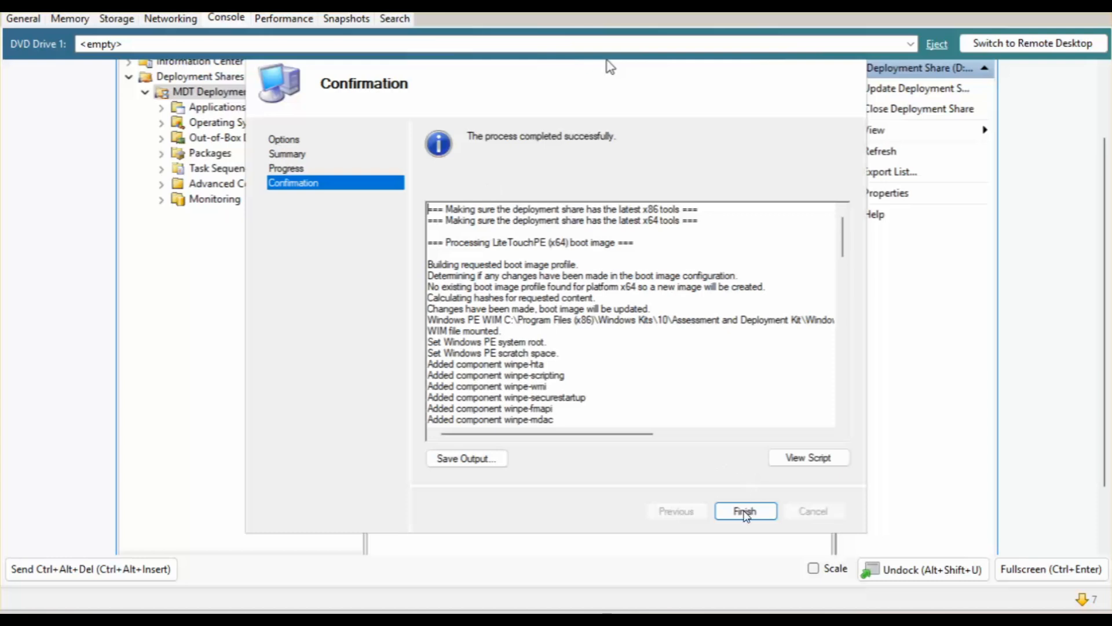
Close the Update Deployment Share wizard once the x64 LiteTouchPE boot image build succeeds.
left_click(745, 511)
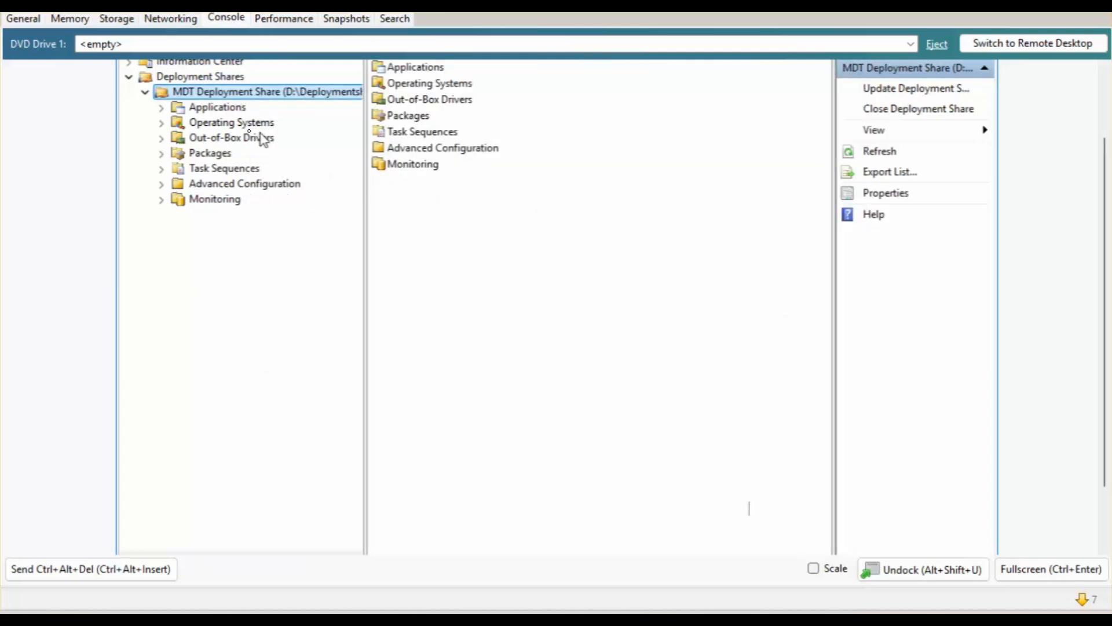
right_click(229, 92)
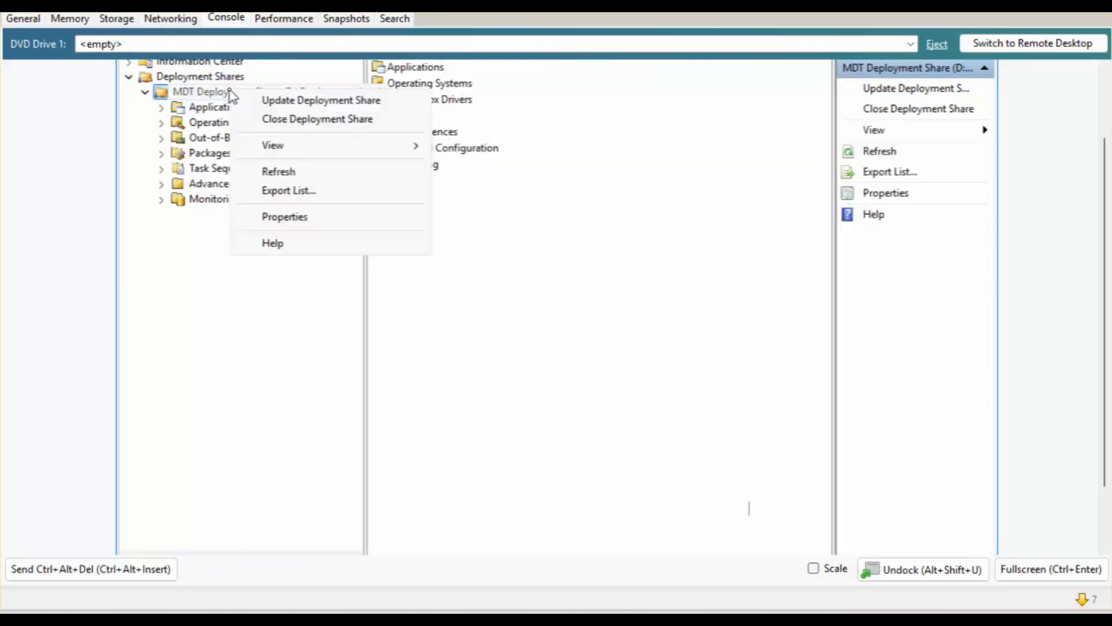
left_click(279, 226)
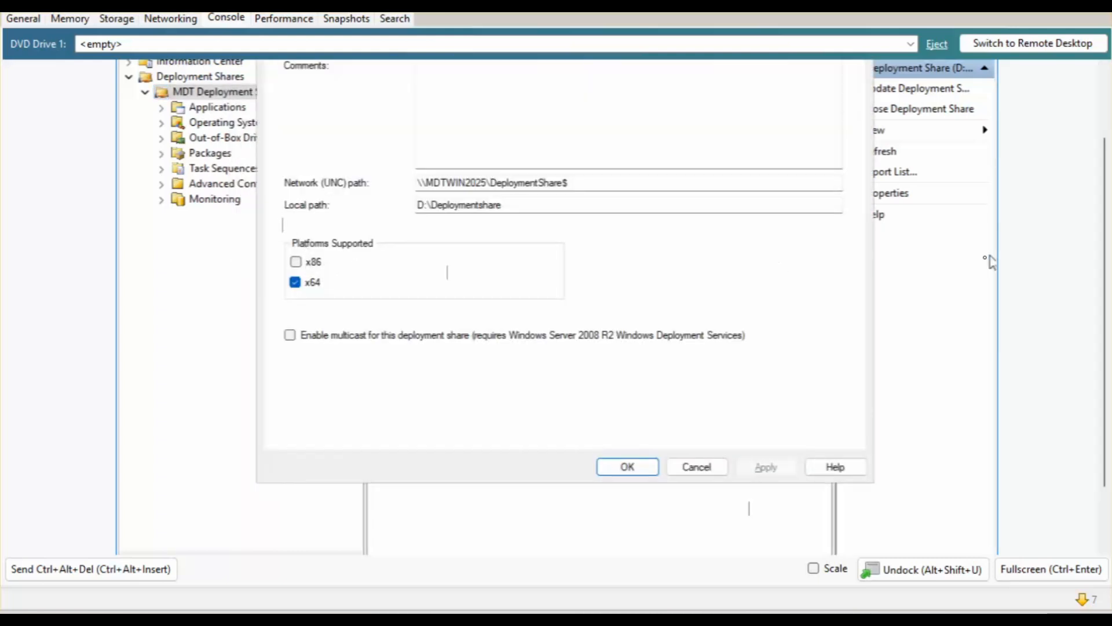
scroll(1092, 218, "up", 3)
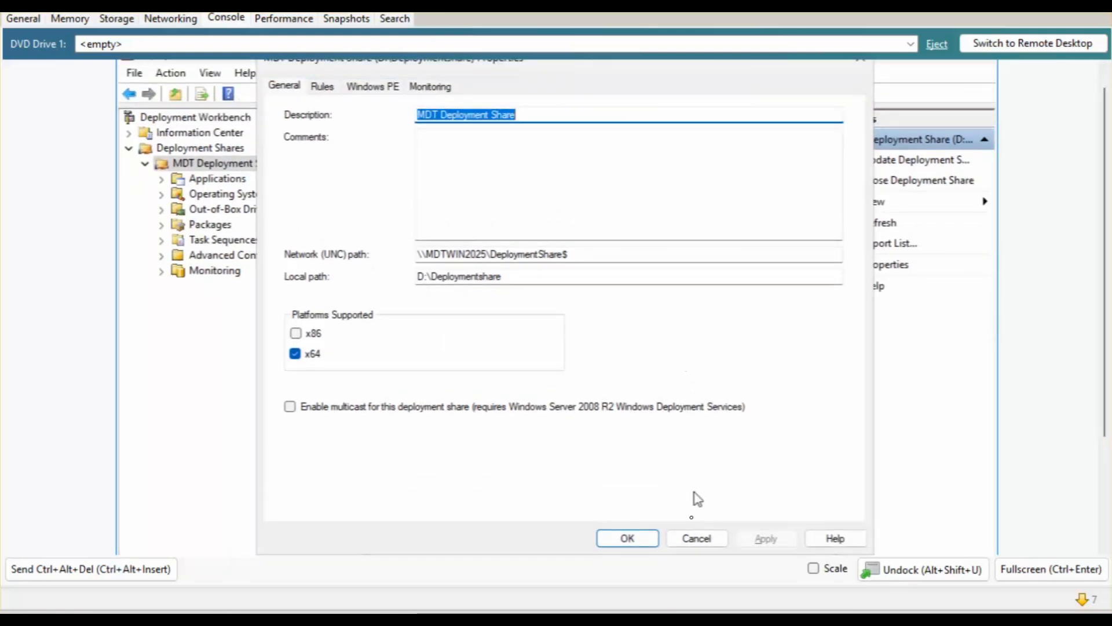
left_click(643, 542)
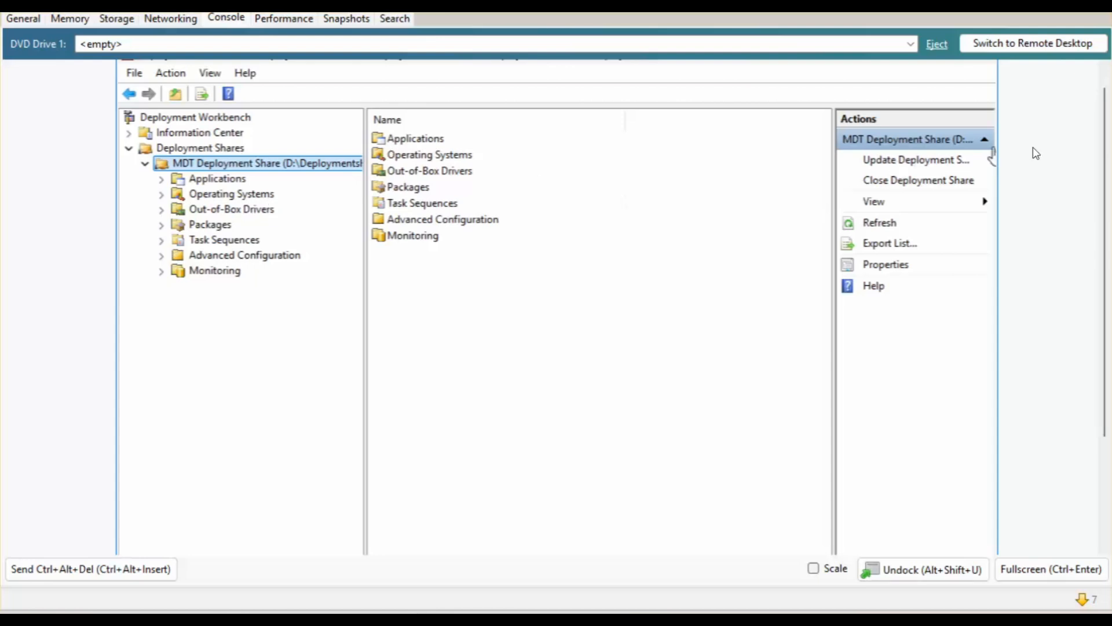
left_click_drag(1106, 132, 1105, 249)
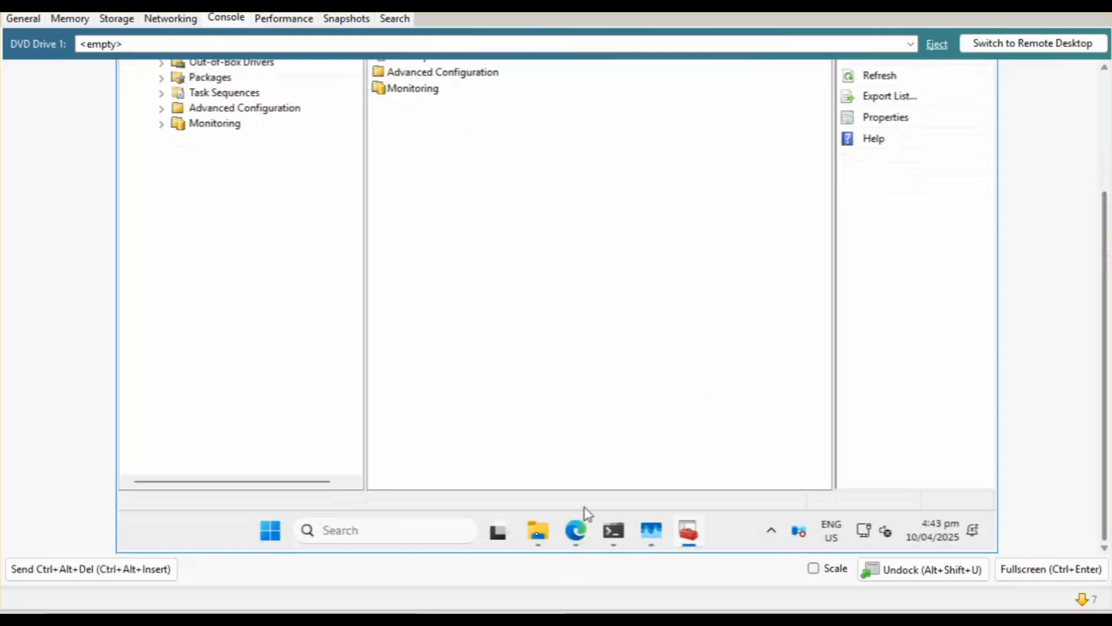
left_click(538, 530)
left_click_drag(1103, 216, 1106, 151)
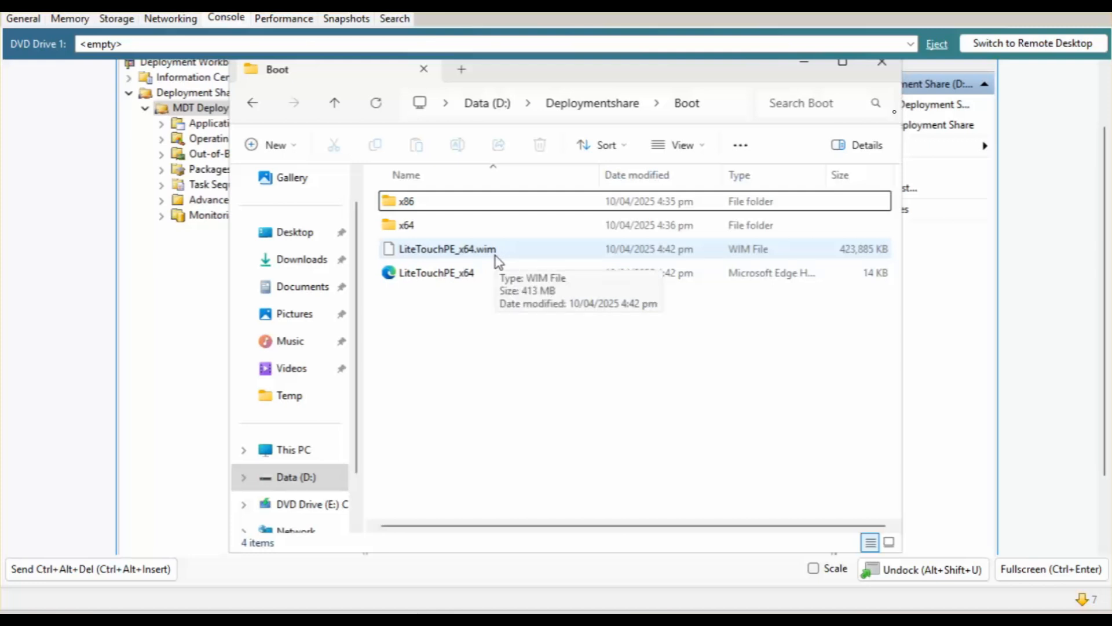
left_click(881, 63)
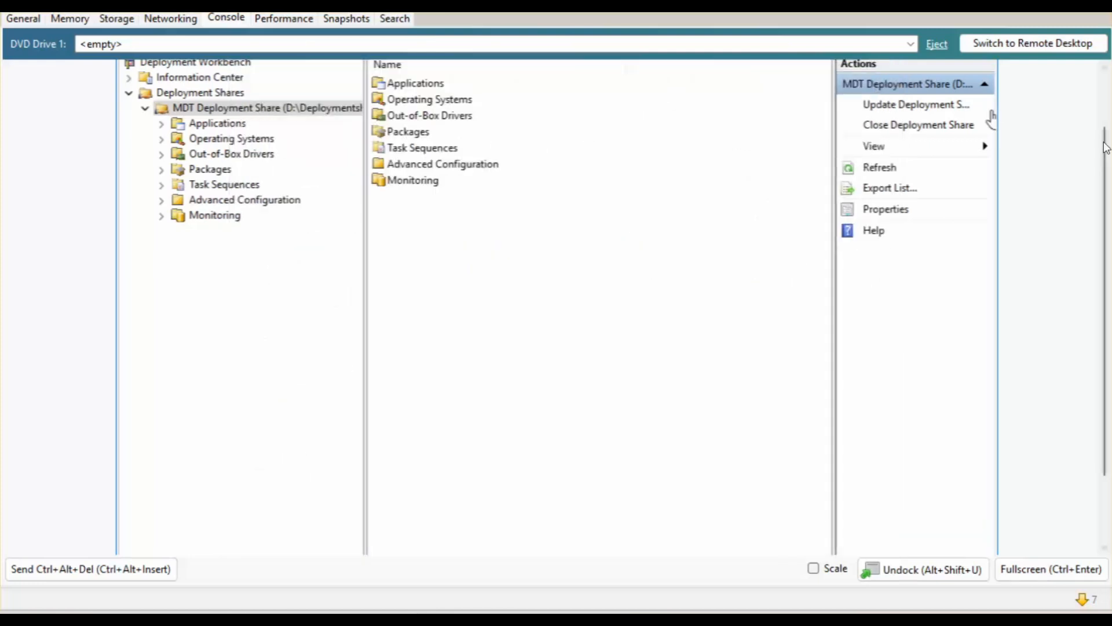
left_click_drag(1105, 194, 1105, 139)
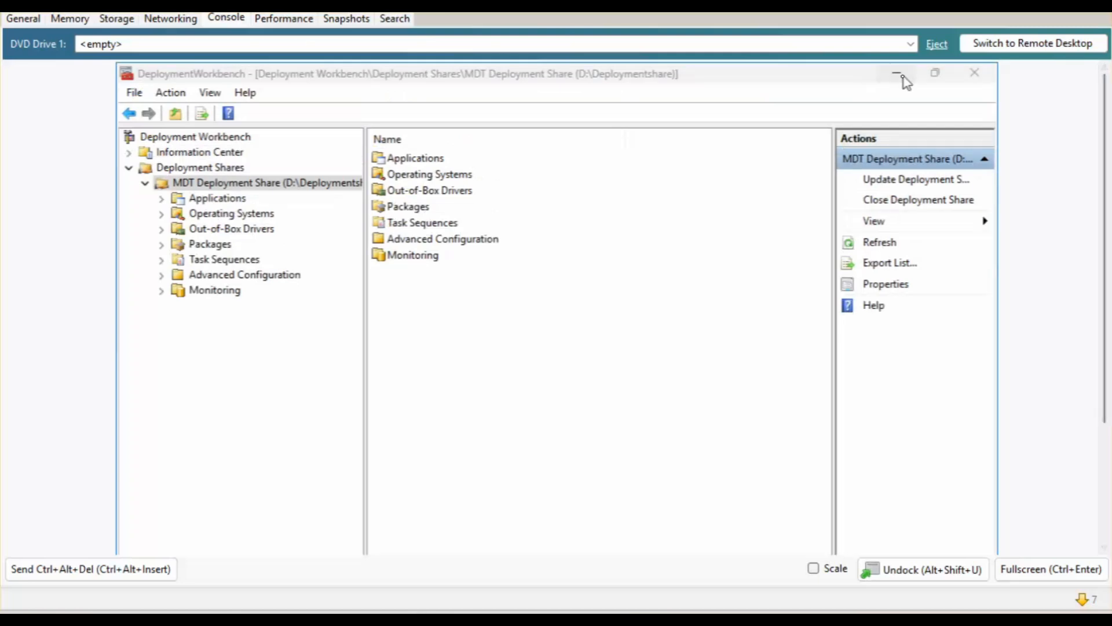
Minimize Deployment Workbench, start Server Manager, and launch Windows Deployment Services from its Tools menu.
left_click(903, 76)
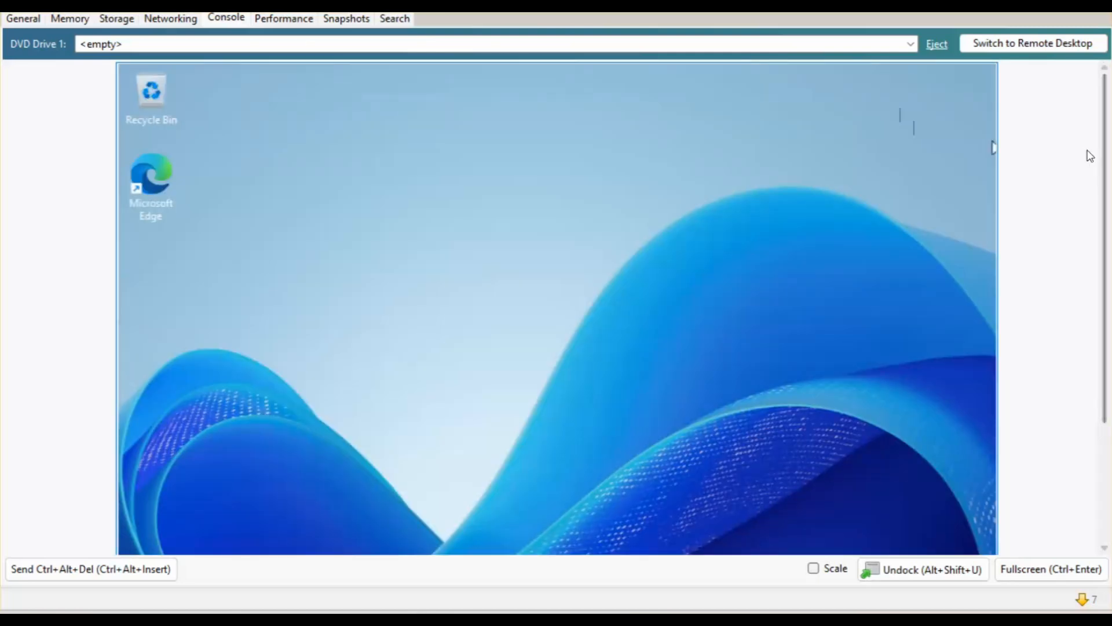
left_click_drag(1105, 152, 1105, 269)
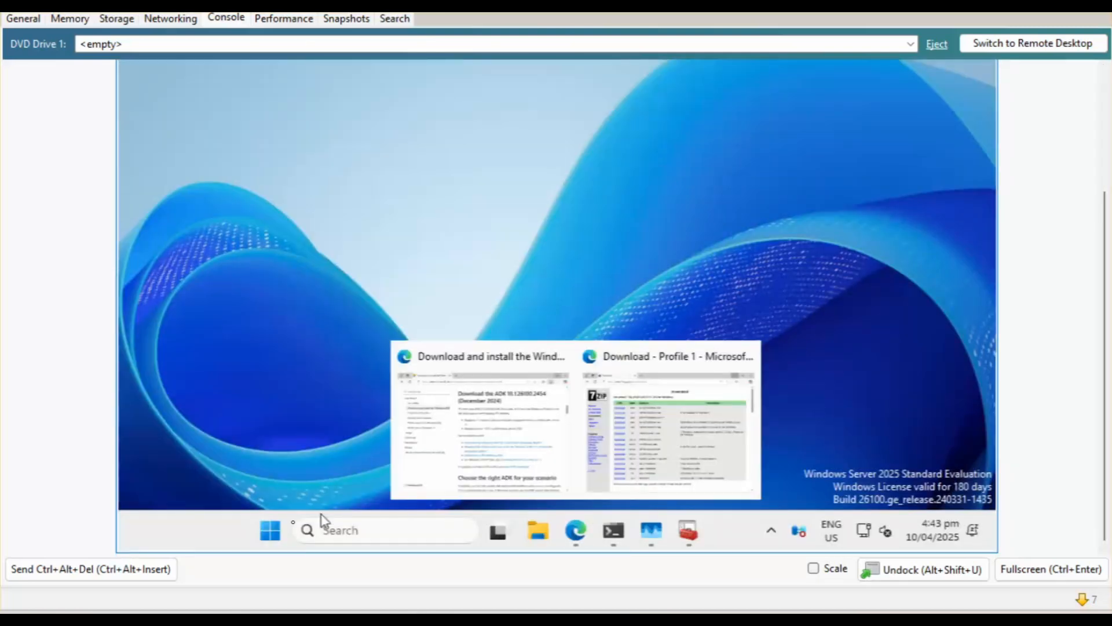
left_click(270, 529)
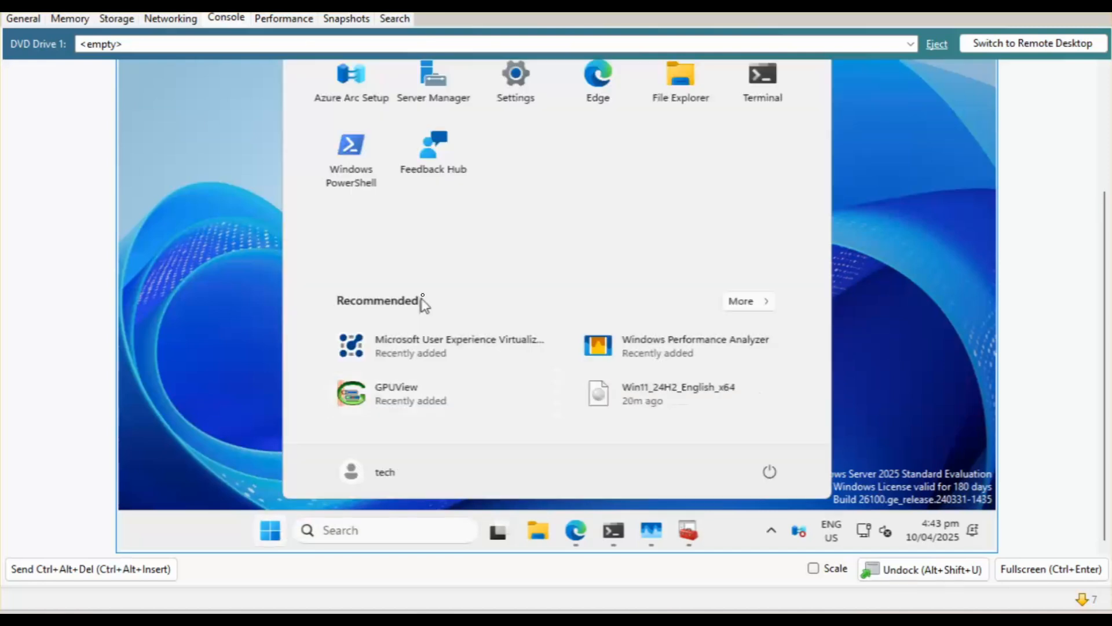
left_click(444, 100)
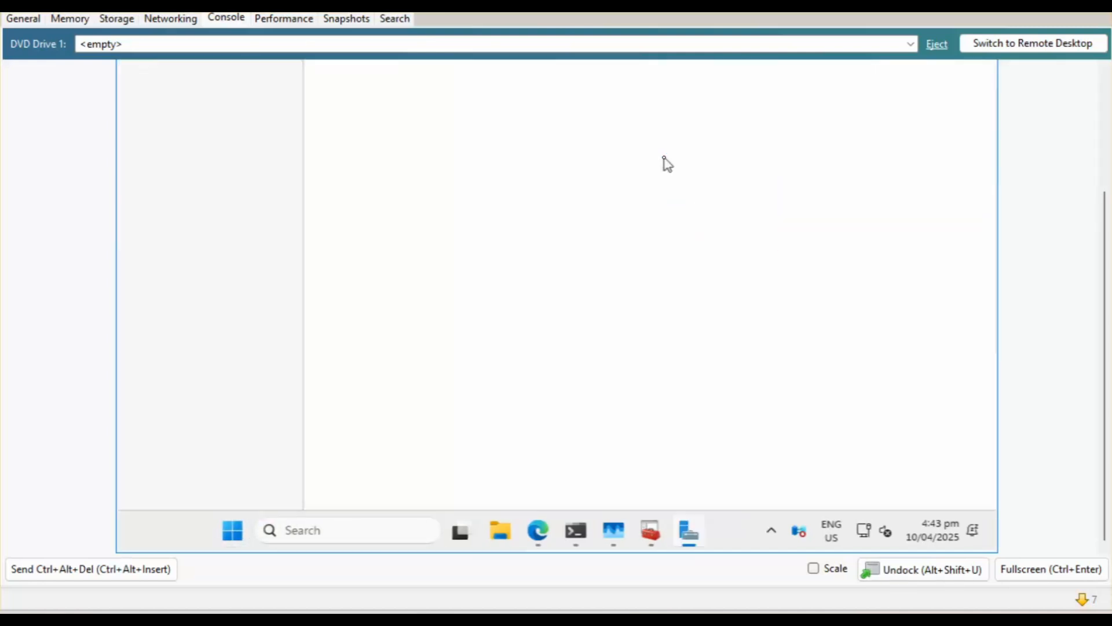
scroll(1009, 102, "up", 5)
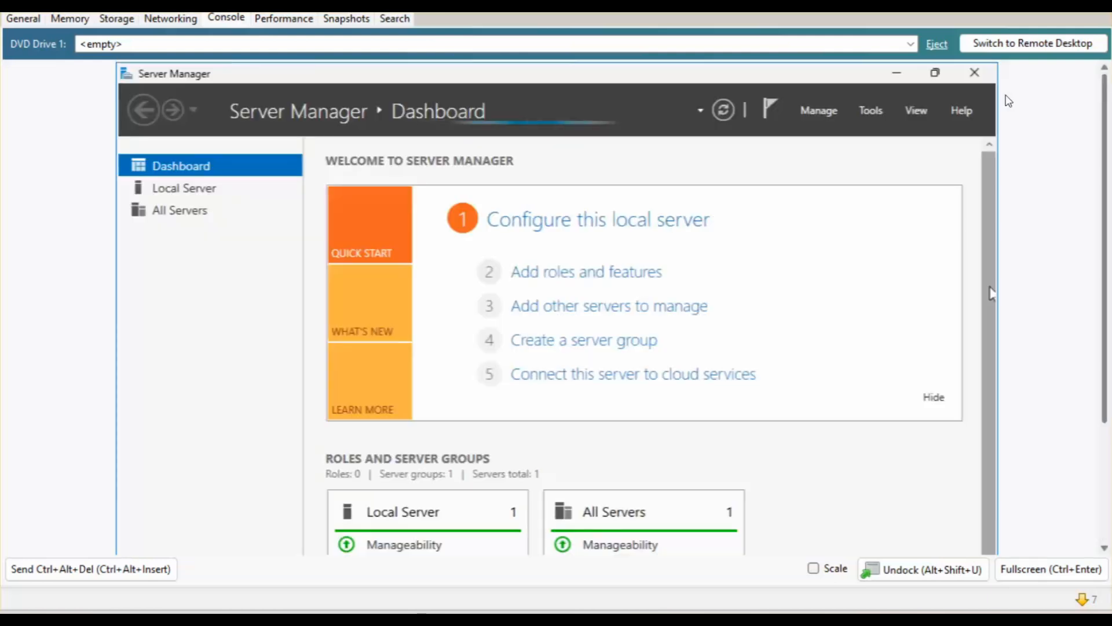
left_click(878, 109)
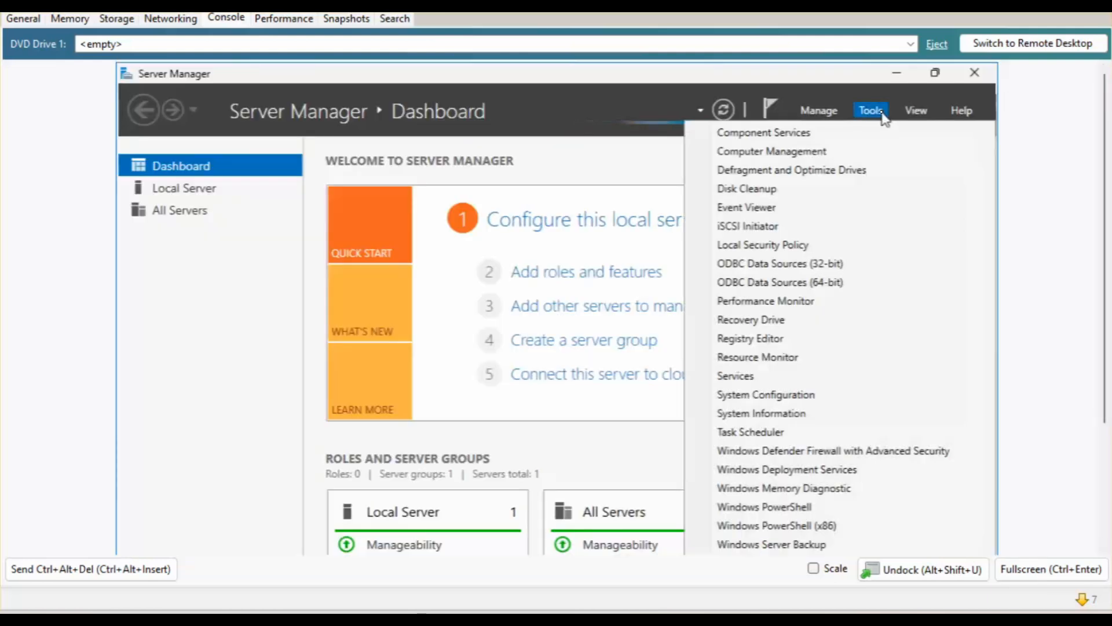
left_click(770, 473)
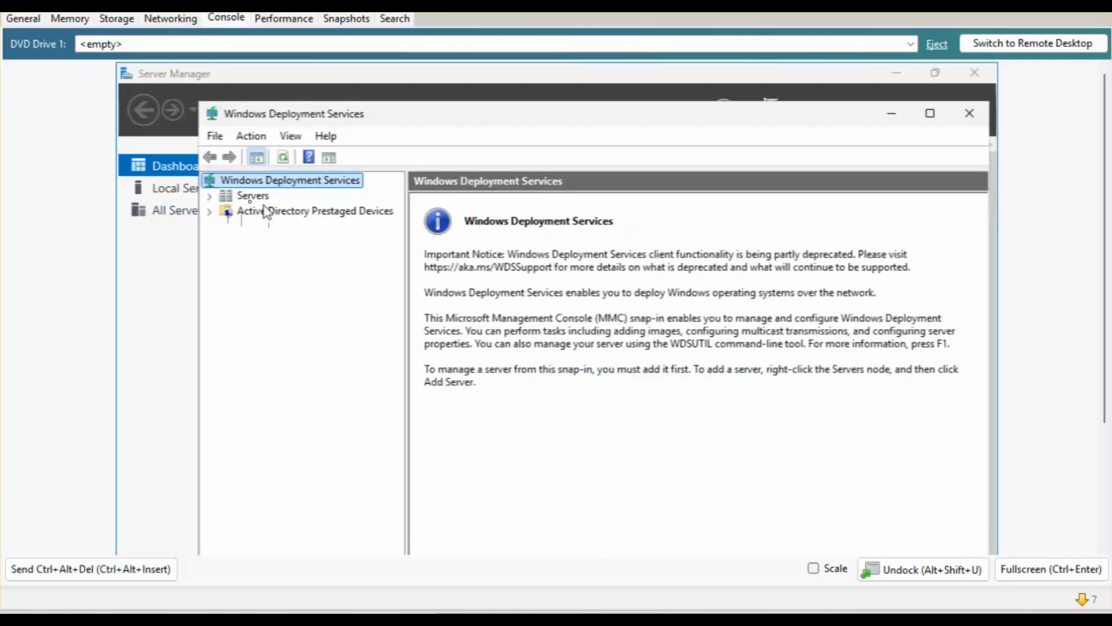
Expand server MDTWIN2025 and start adding a boot image under Boot Images.
left_click(250, 198)
double_click(456, 223)
left_click(455, 239)
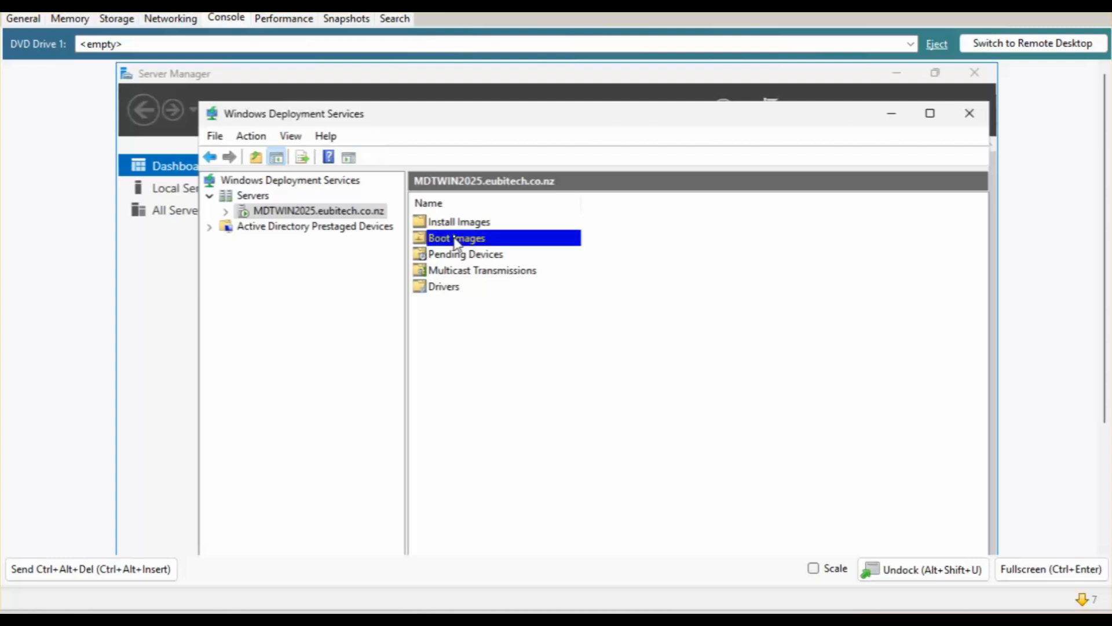
double_click(455, 239)
right_click(315, 250)
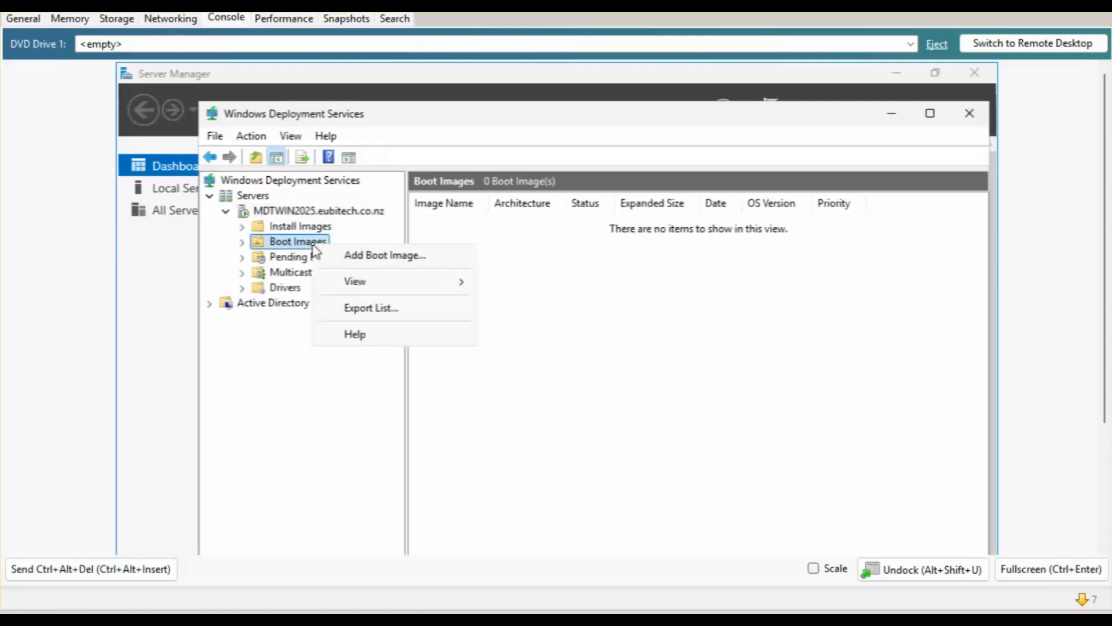
left_click(357, 258)
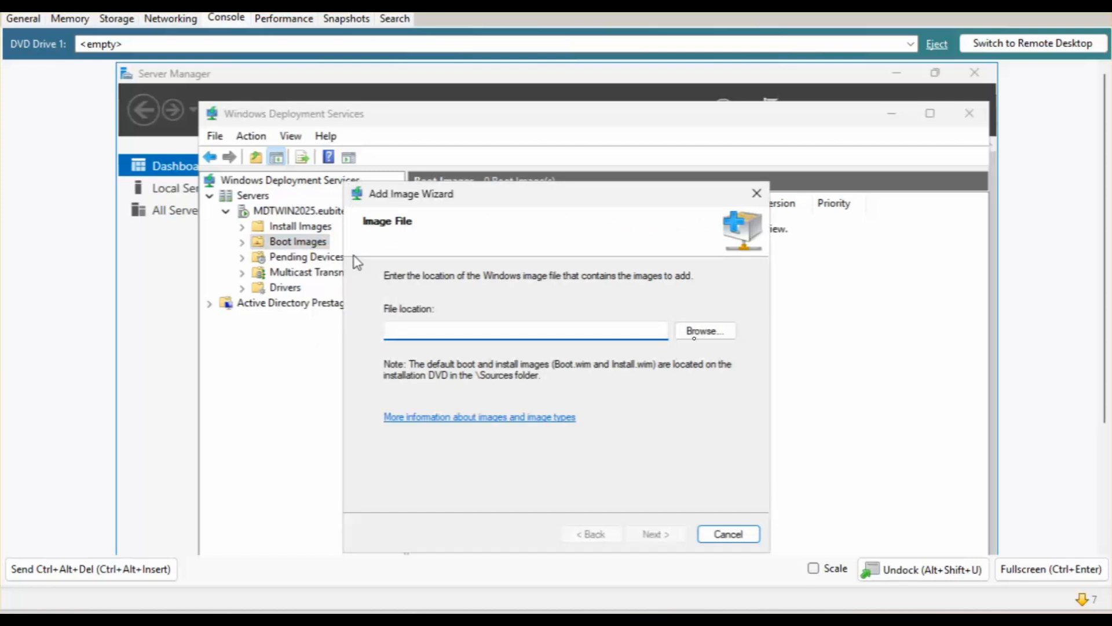
Choose D:\Deploymentshare\Boot\LiteTouchPE_x64.wim as the boot image file.
left_click(704, 333)
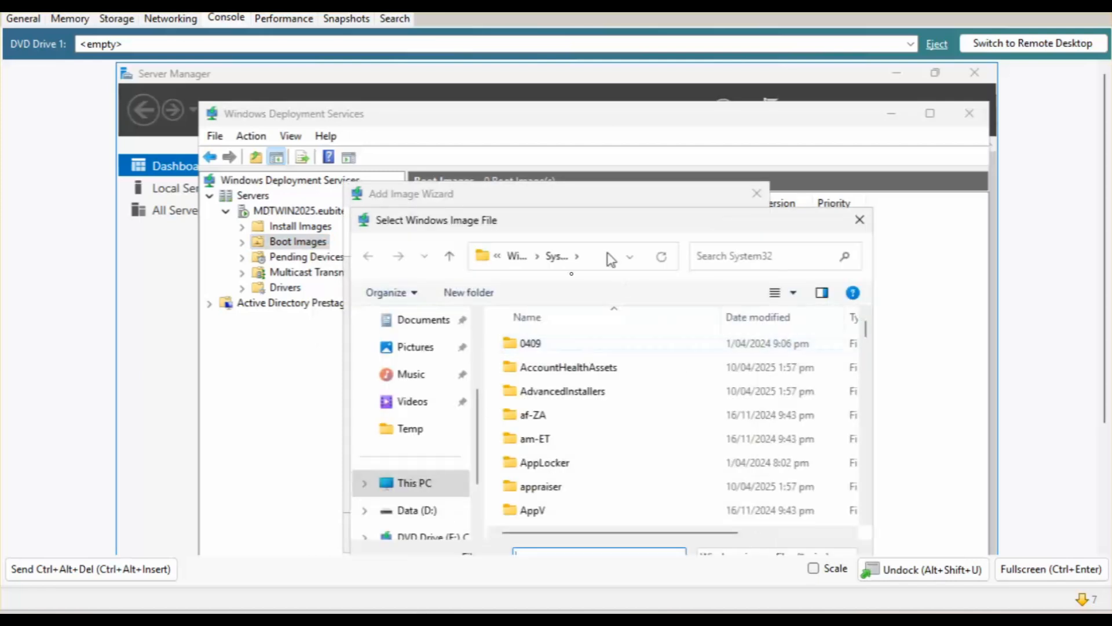
left_click(416, 483)
left_click(422, 509)
double_click(576, 348)
left_click(530, 418)
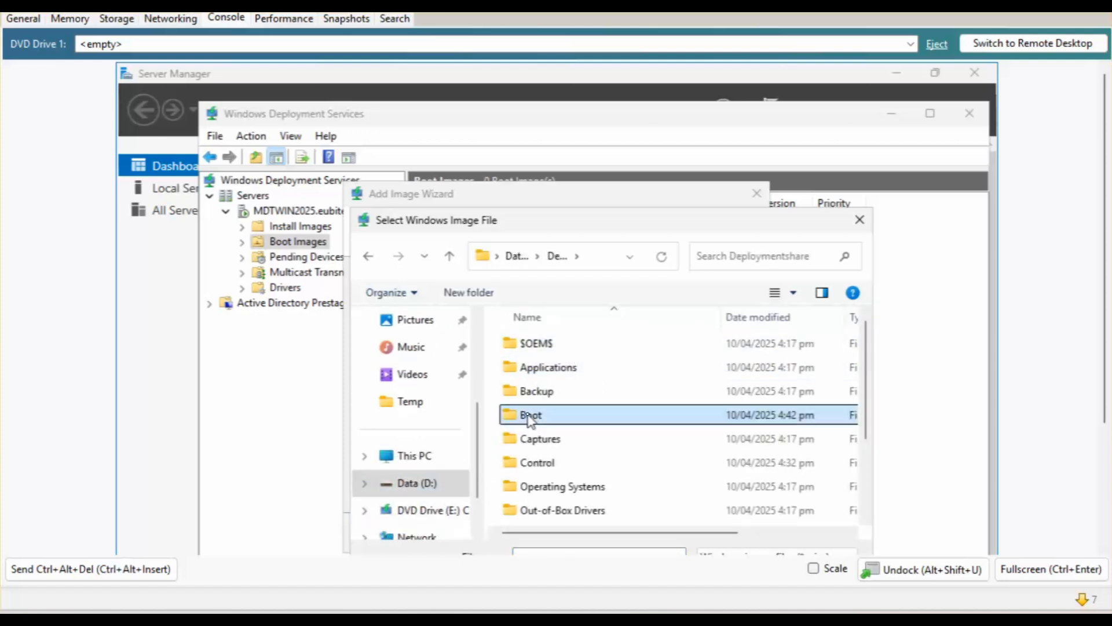
double_click(530, 419)
left_click(534, 393)
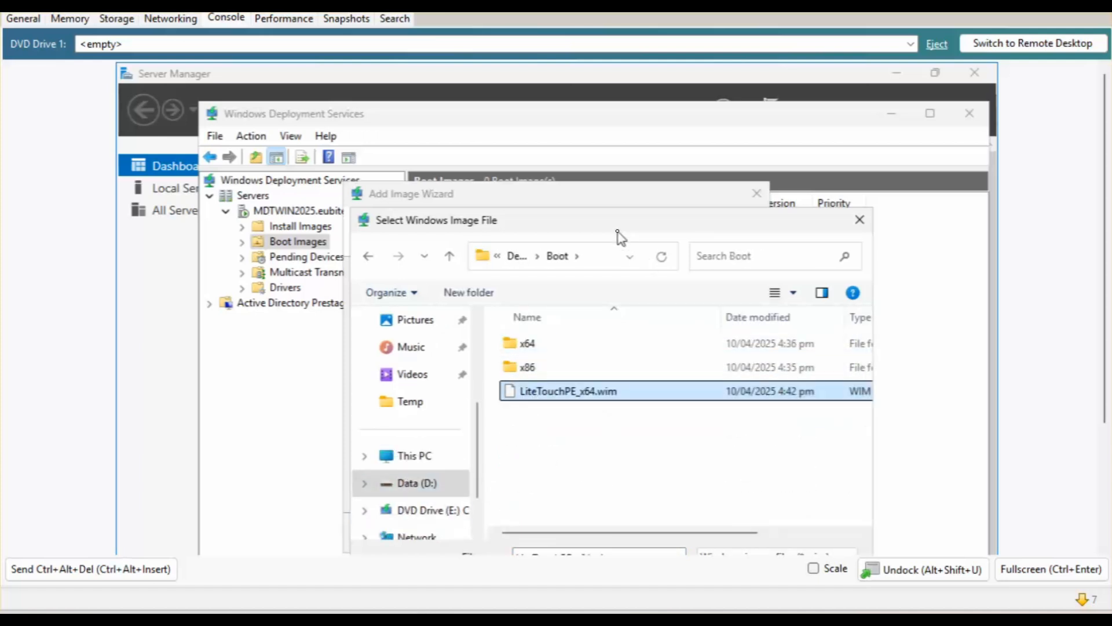
left_click(745, 516)
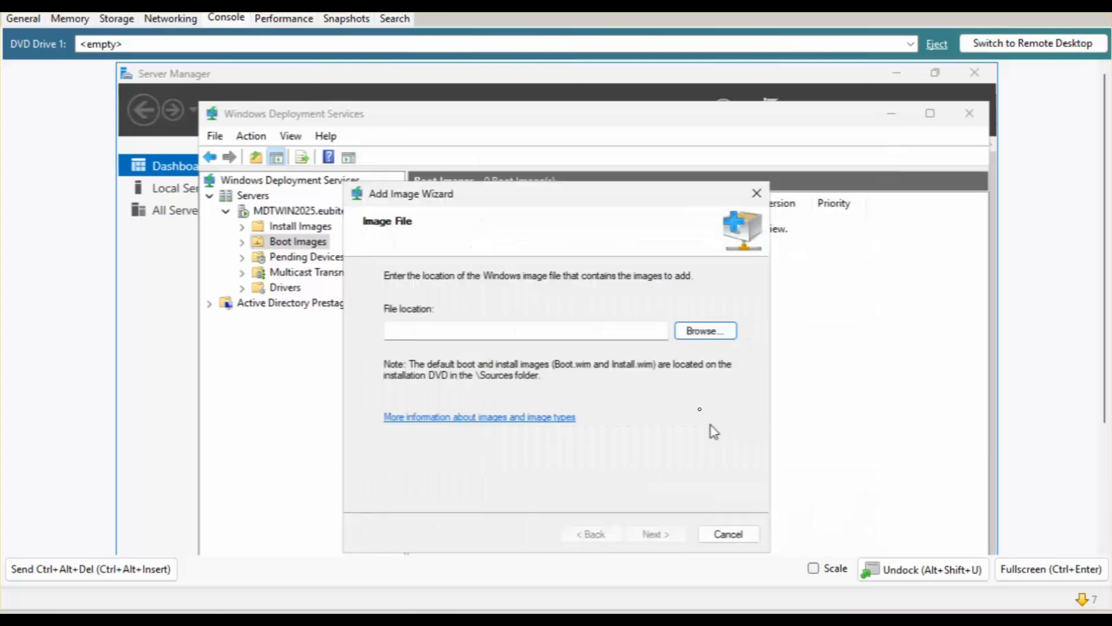
Keep the default image name and finish adding the Lite Touch Windows PE (x64) boot image.
left_click(652, 534)
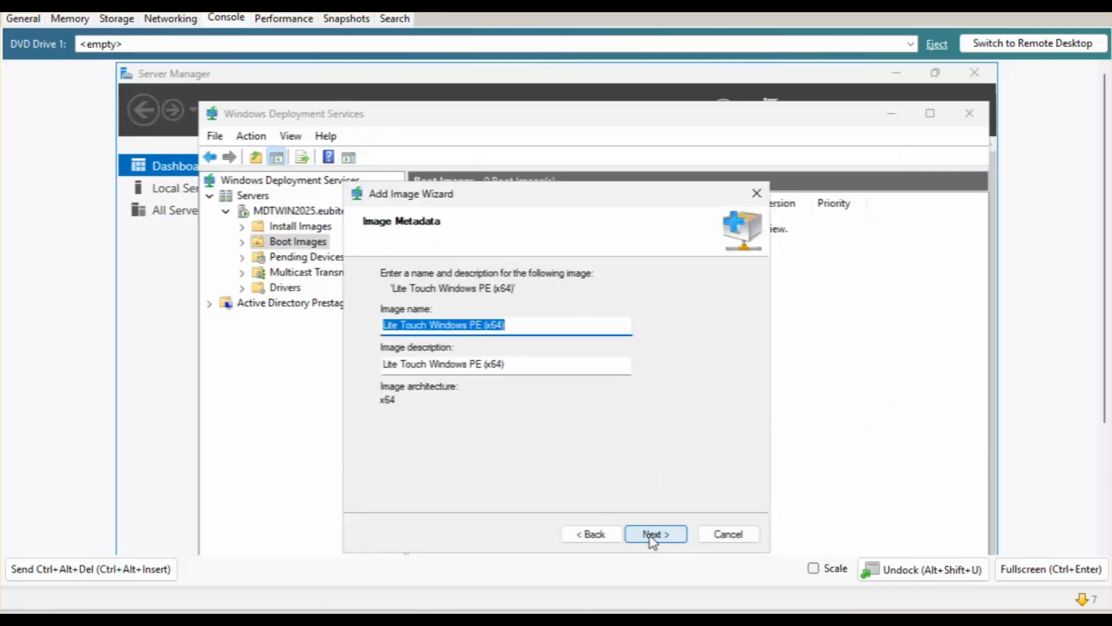
left_click(652, 536)
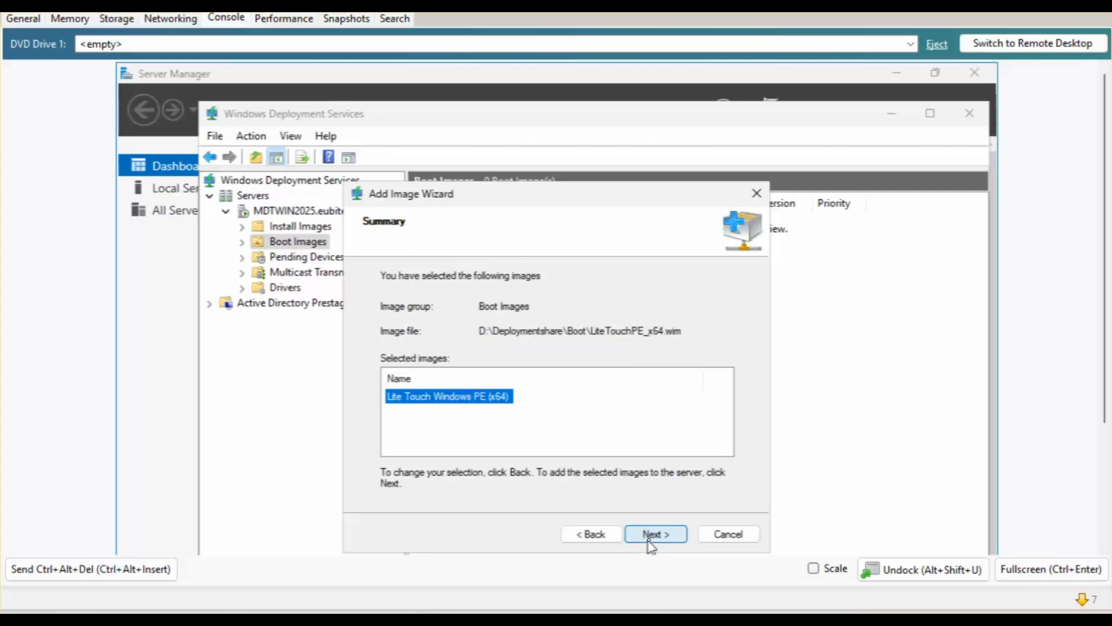
left_click(654, 534)
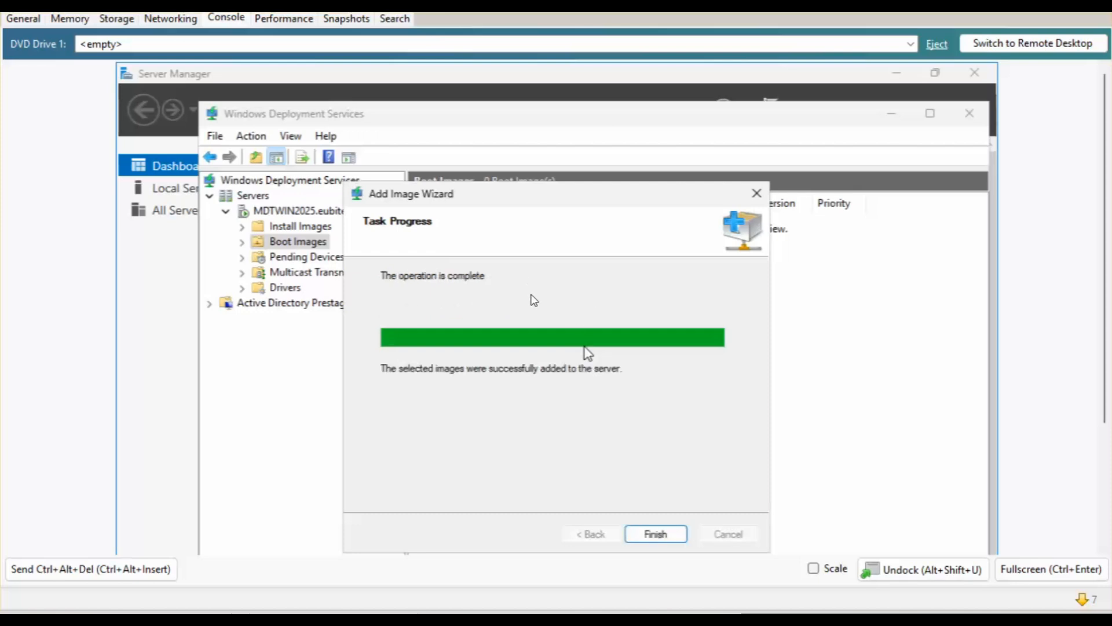
left_click(665, 537)
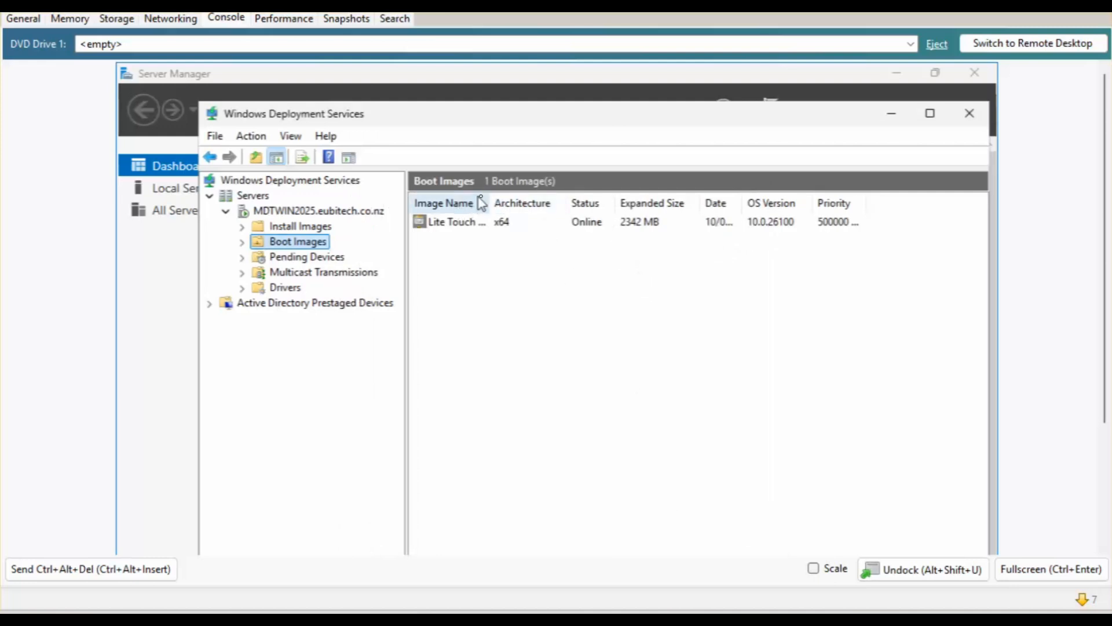
Start the MDTClient VM, review its Memory and Storage tabs, and watch its console boot.
left_click_drag(487, 202, 549, 202)
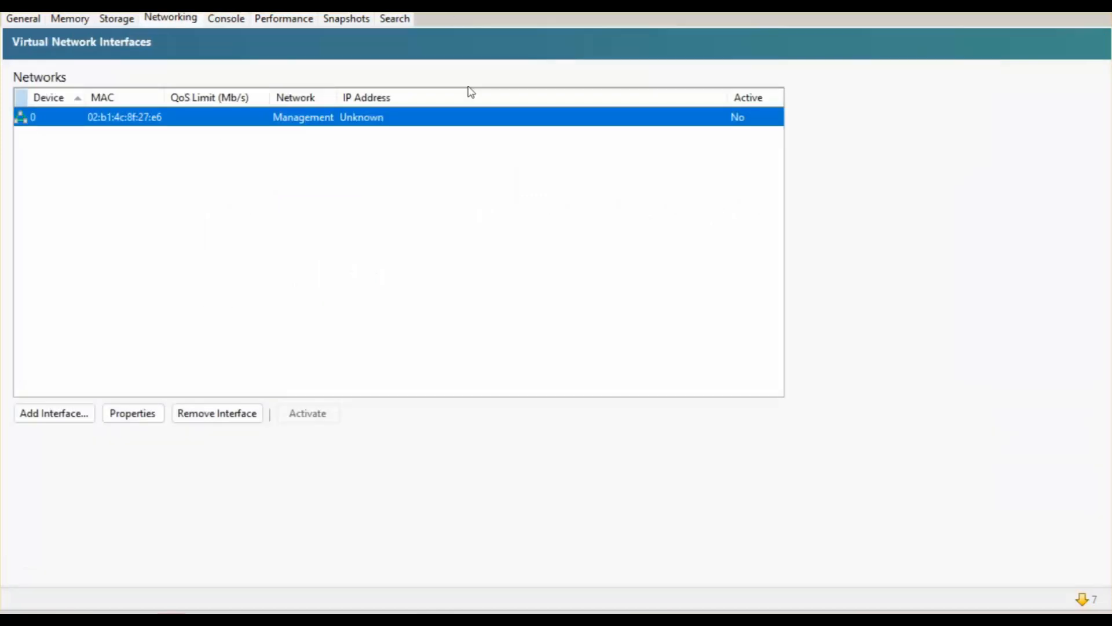
right_click(1, 360)
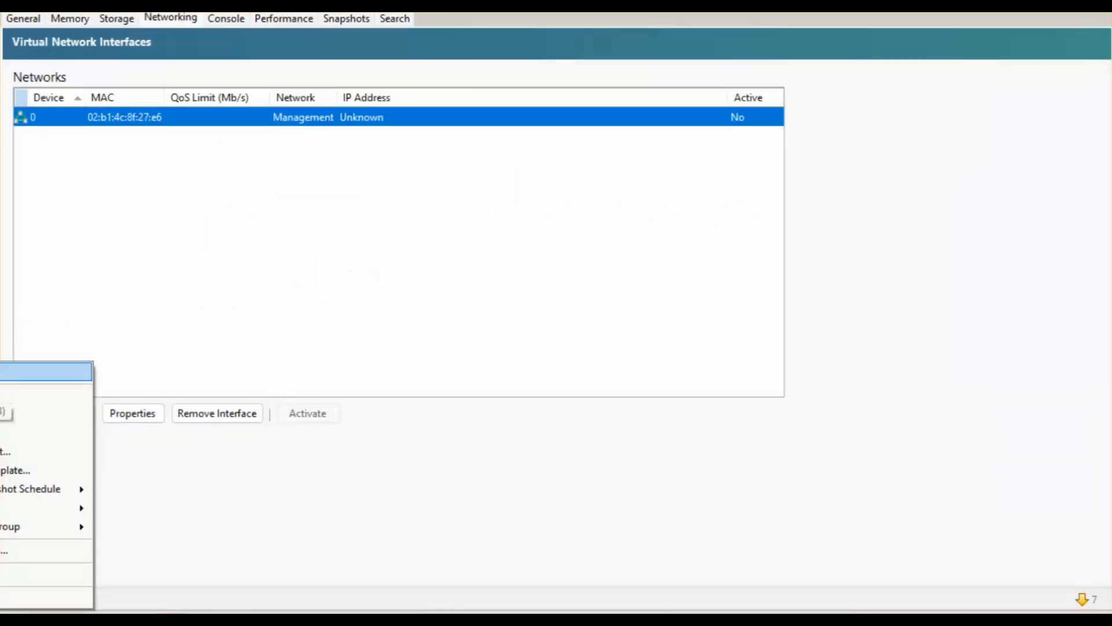
left_click(2, 372)
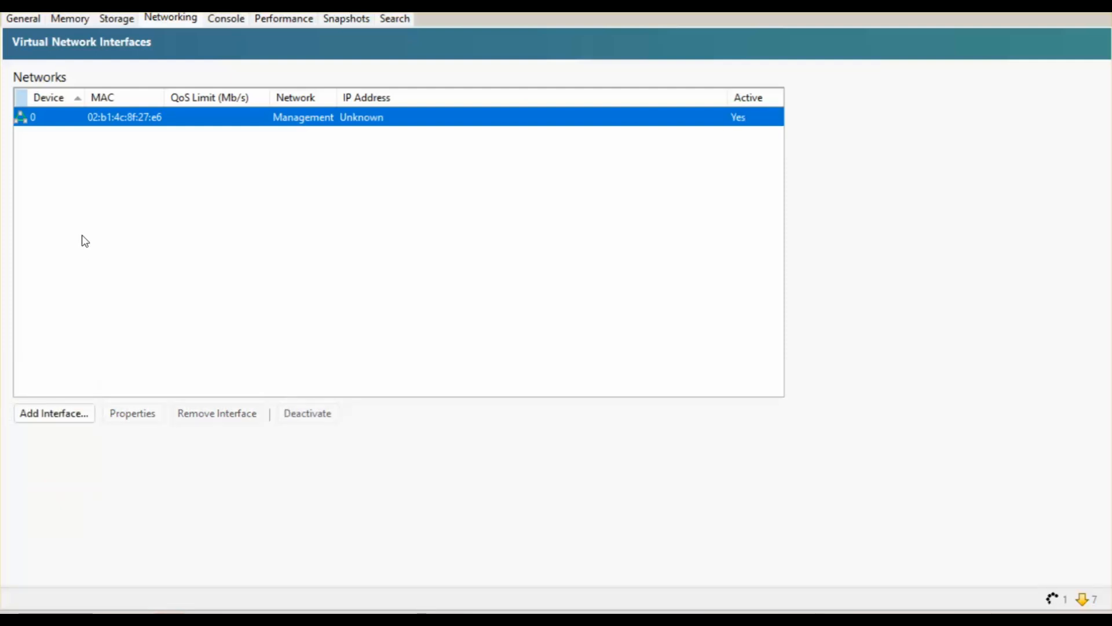
left_click(63, 22)
left_click(109, 21)
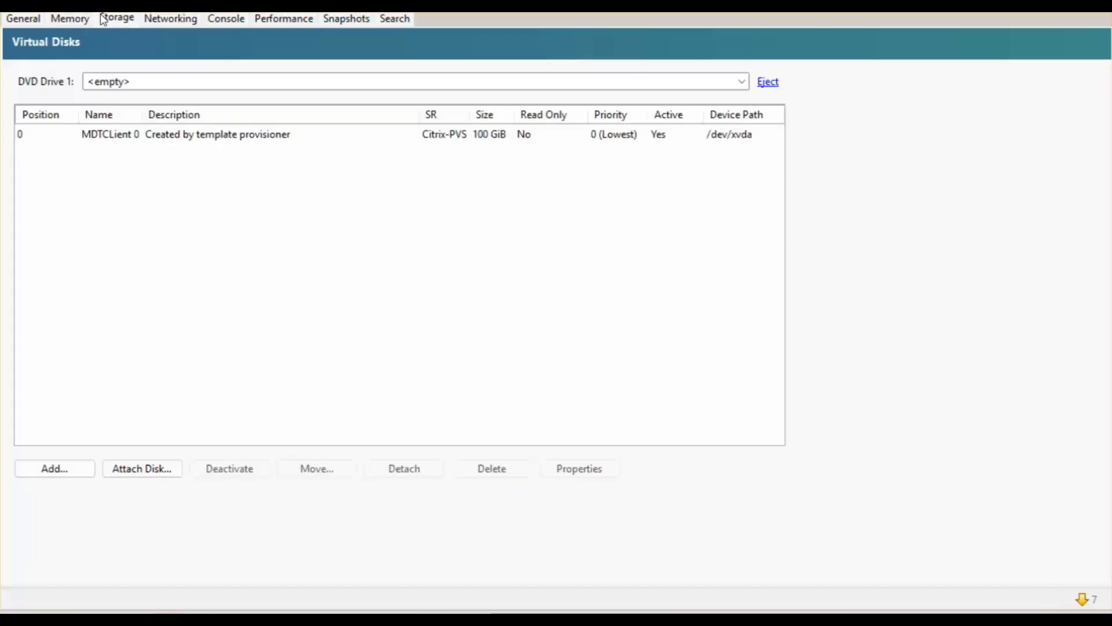
left_click(220, 19)
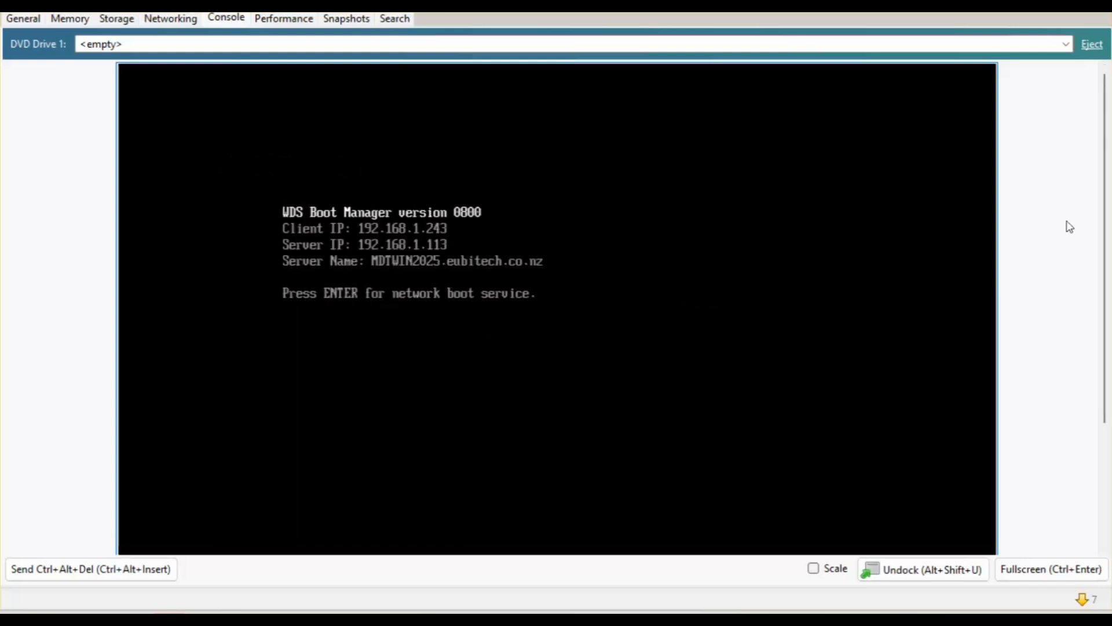
Accept the WDS Boot Manager network boot prompt so LiteTouchPE loads on the client VM.
scroll(1089, 267, "down", 1)
scroll(1081, 278, "down", 1)
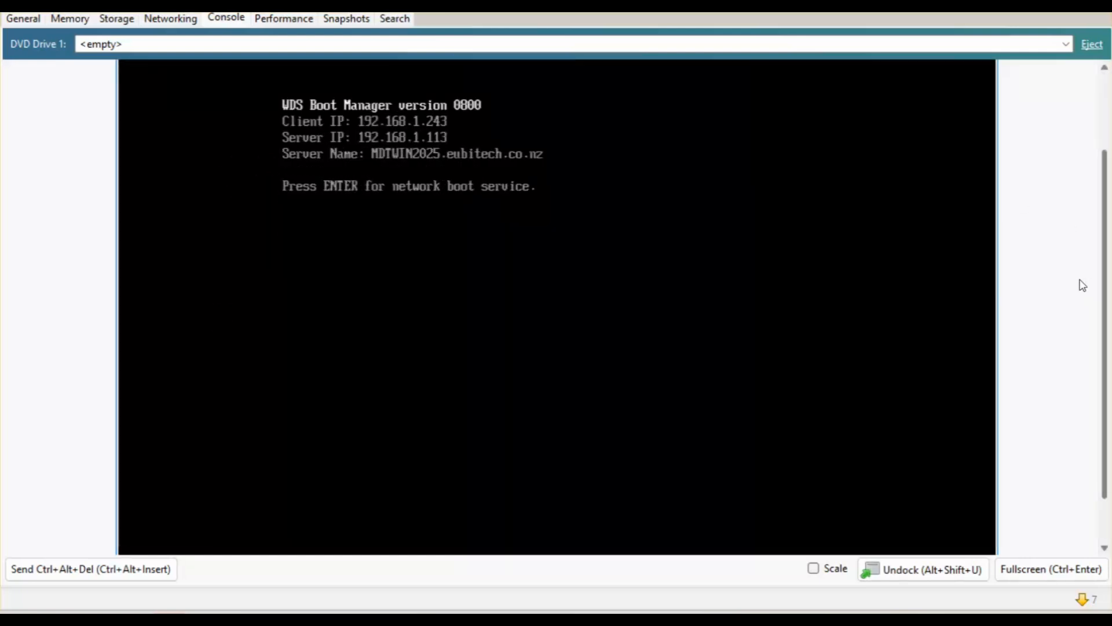
key("Return")
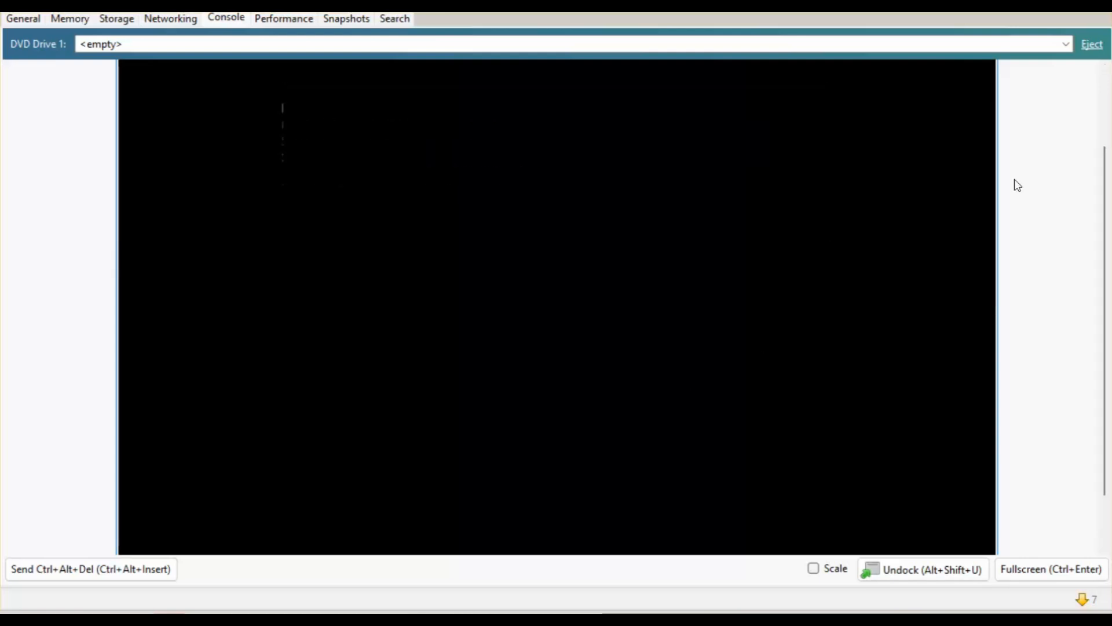
scroll(1105, 243, "down", 1)
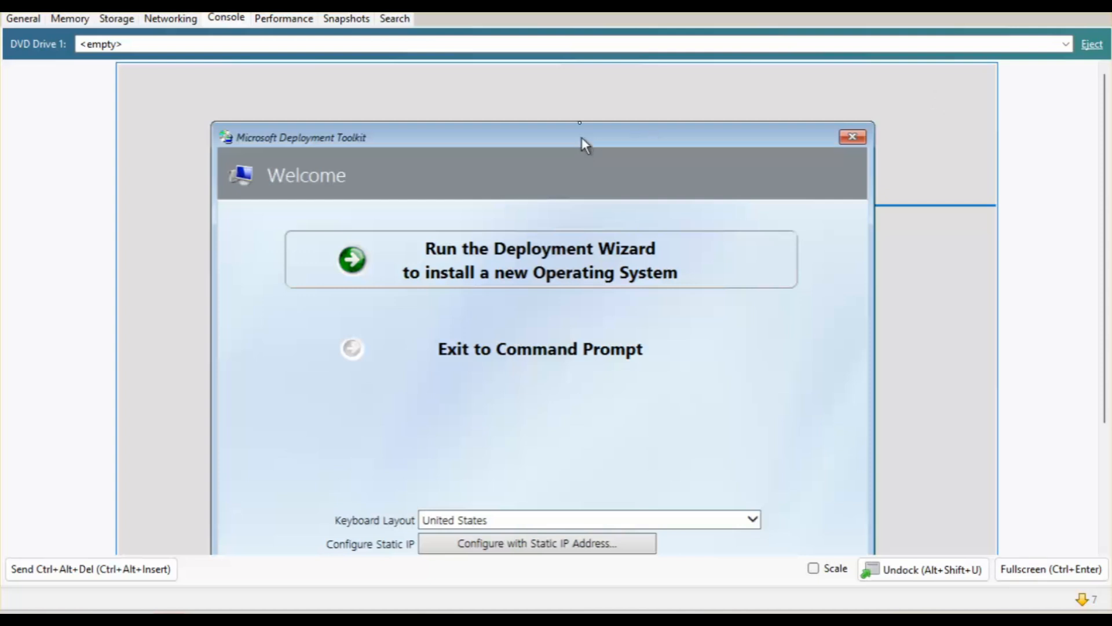
Run the Deployment Wizard from the Deployment Toolkit Welcome screen.
left_click_drag(583, 141, 576, 107)
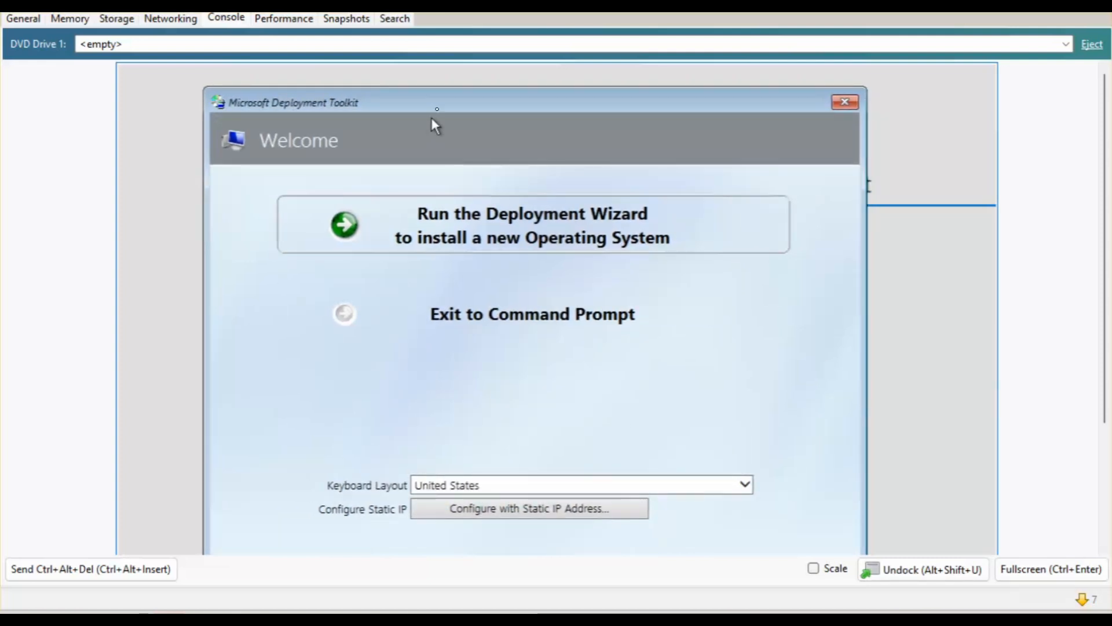
left_click_drag(431, 117, 443, 62)
left_click(472, 200)
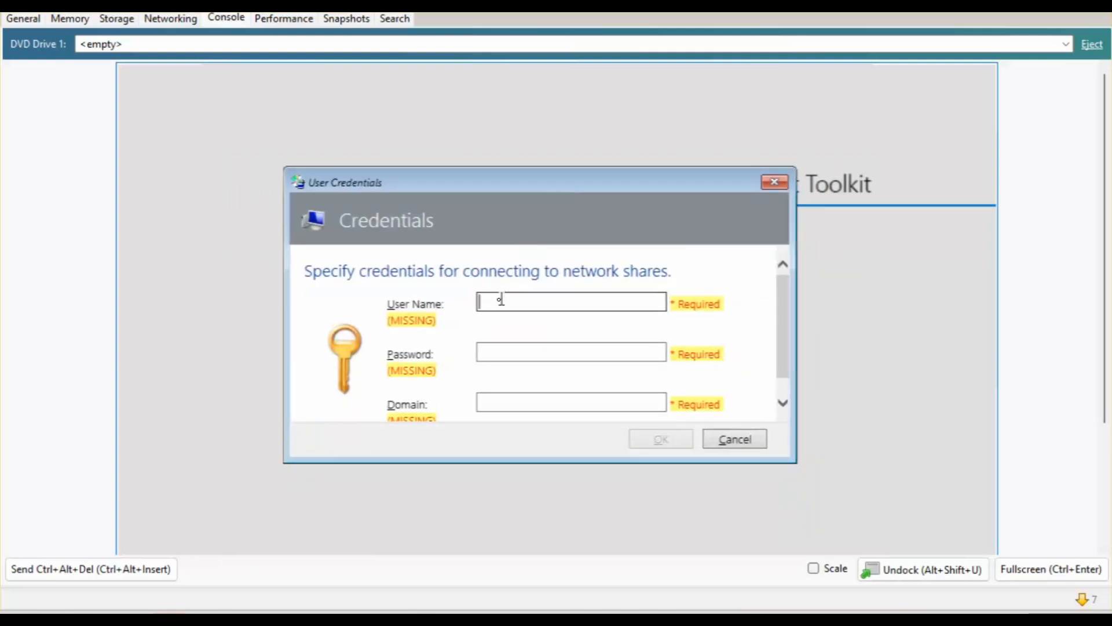
Enter the network-share user name, password and domain eubitech.co.nz, and submit the credentials.
type("test")
key("Tab")
type("Passw0rd!")
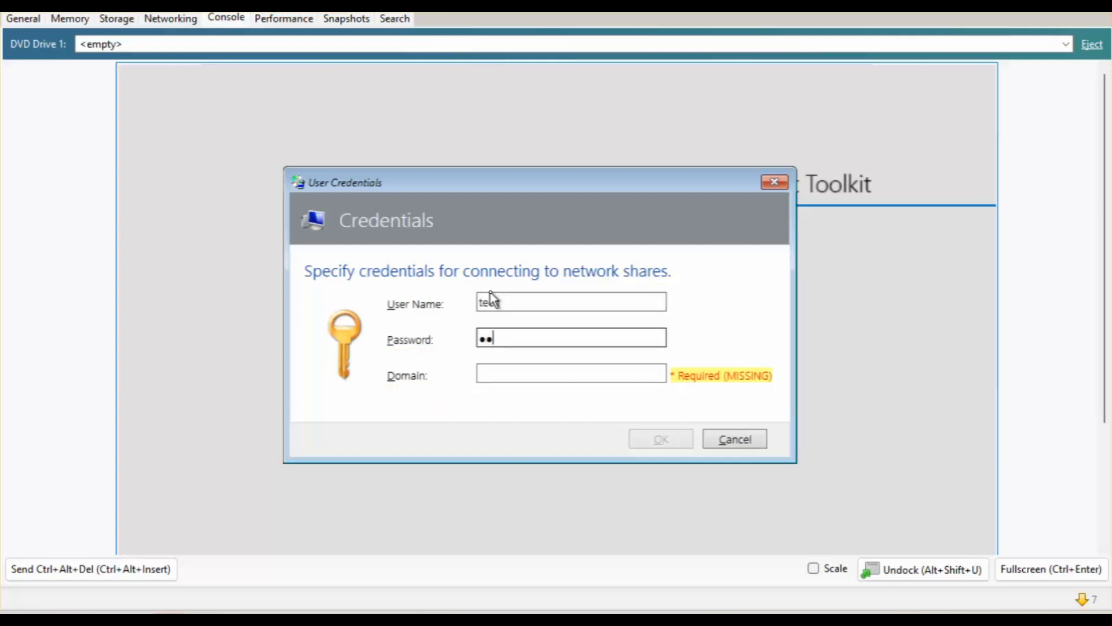
key("BackSpace")
key("BackSpace")
key("BackSpace")
key("BackSpace")
key("BackSpace")
key("BackSpace")
key("BackSpace")
key("BackSpace")
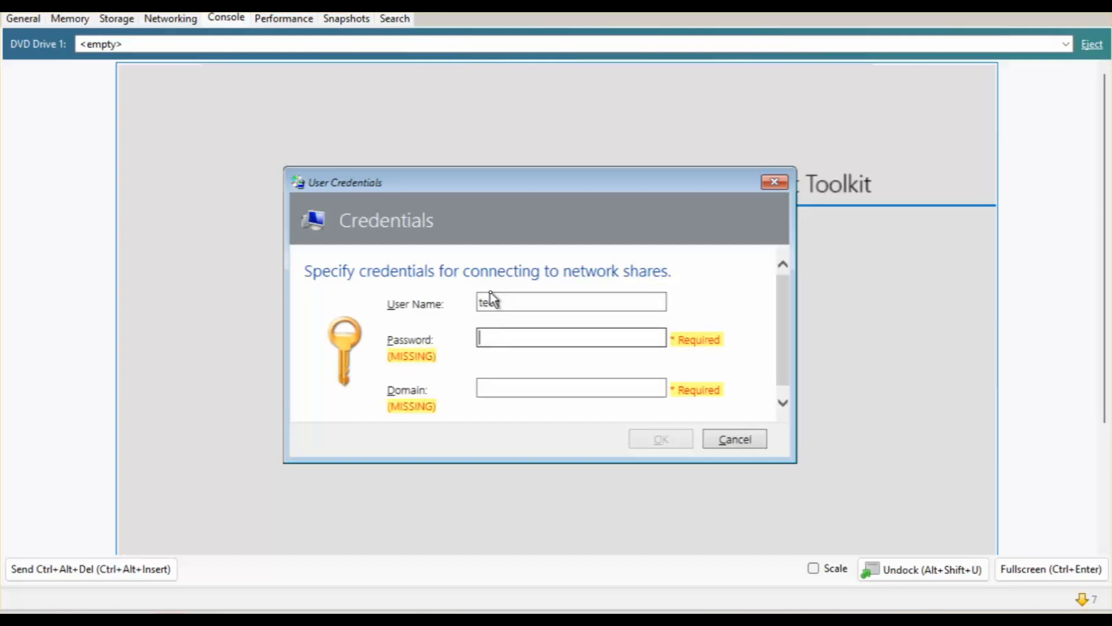
key("Caps_Lock")
type("•••••••••••")
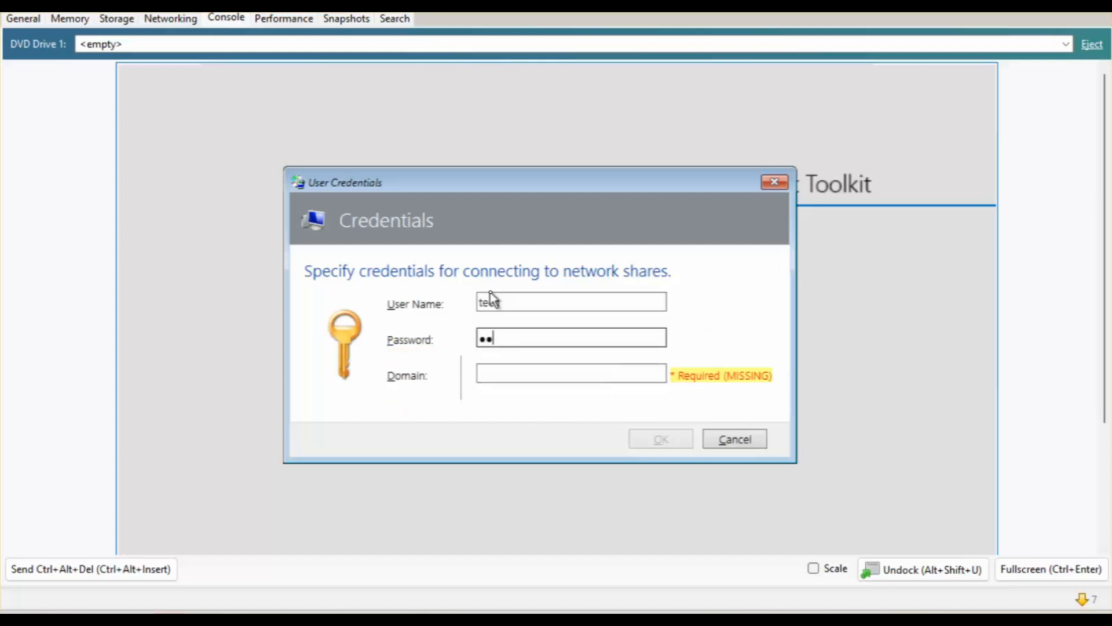
key("Tab")
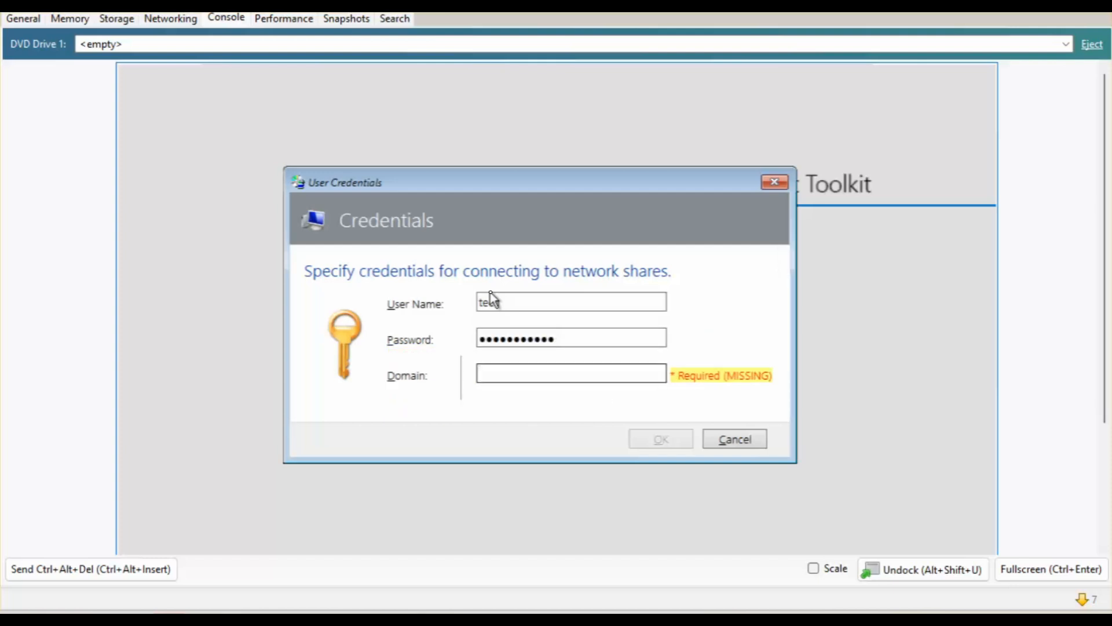
type("eubitech.co.nz")
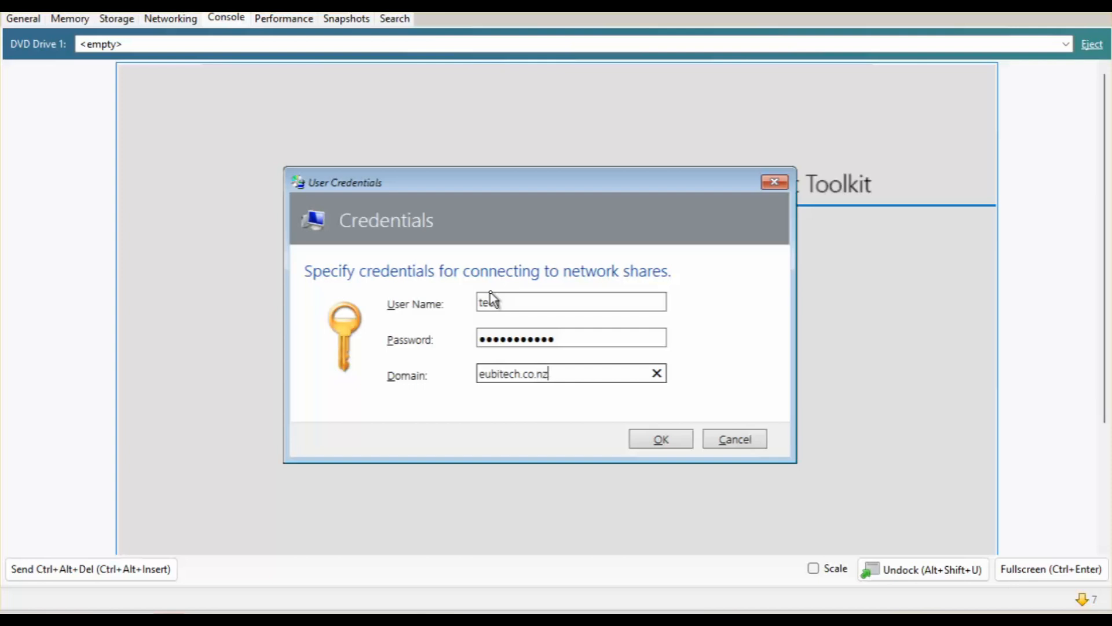
key("Return")
left_click_drag(448, 169, 420, 106)
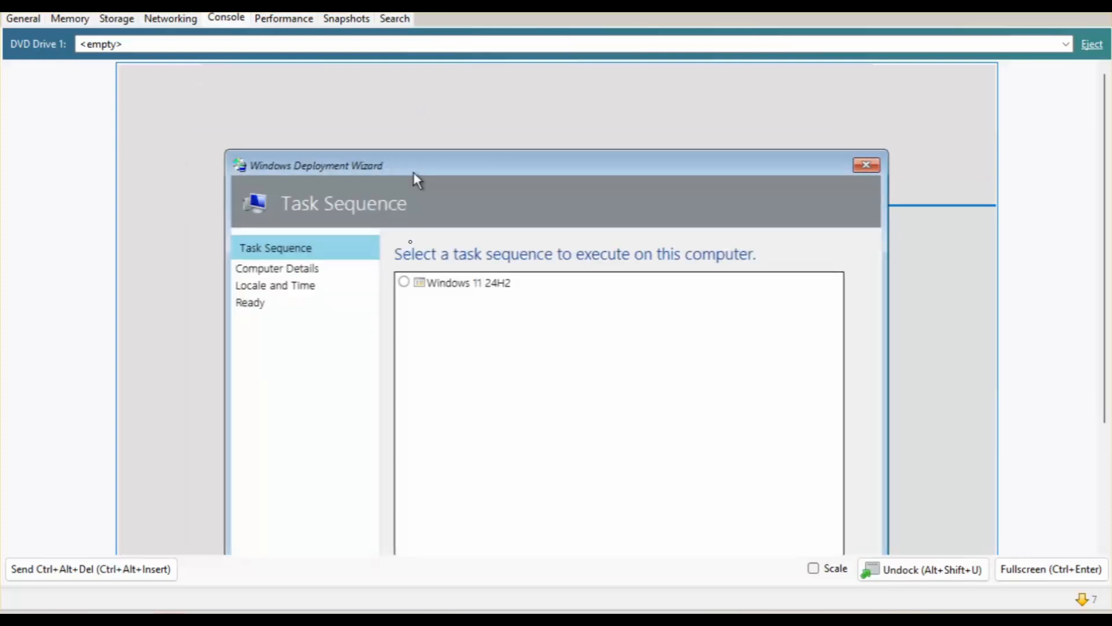
Select the Windows 11 24H2 task sequence and continue to Computer Details.
left_click_drag(397, 181, 389, 135)
left_click(395, 238)
left_click(395, 238)
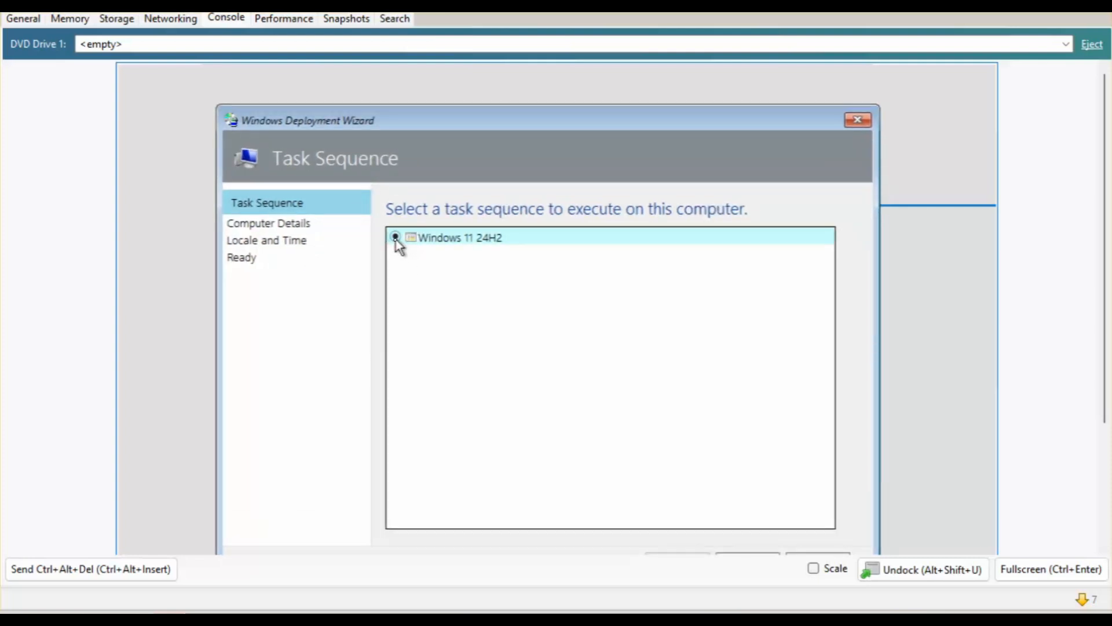
left_click_drag(496, 129, 500, 103)
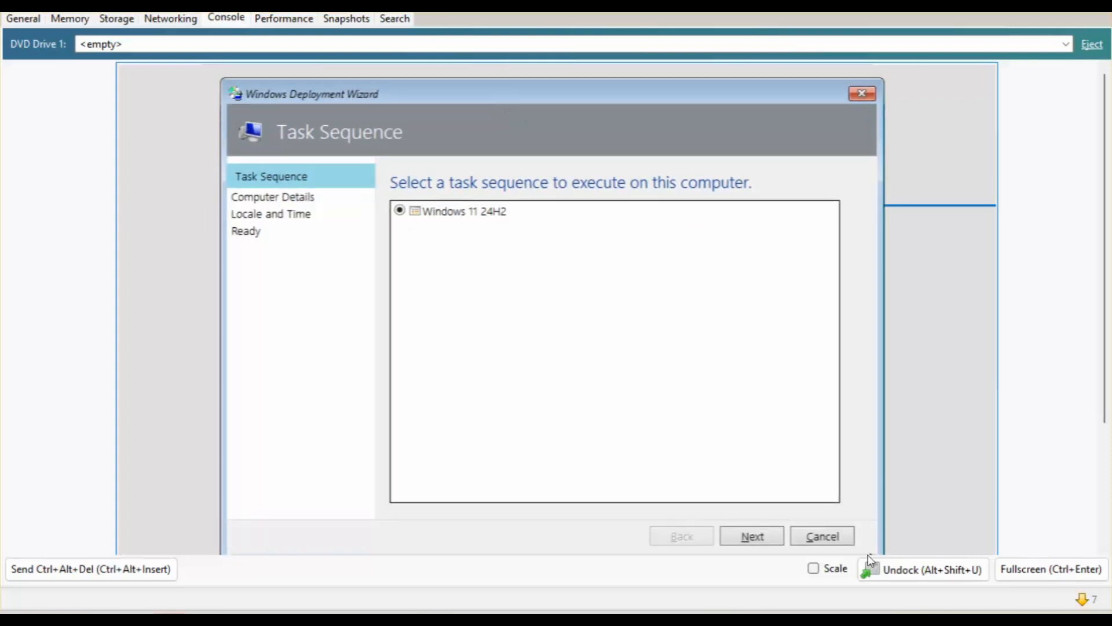
left_click(764, 545)
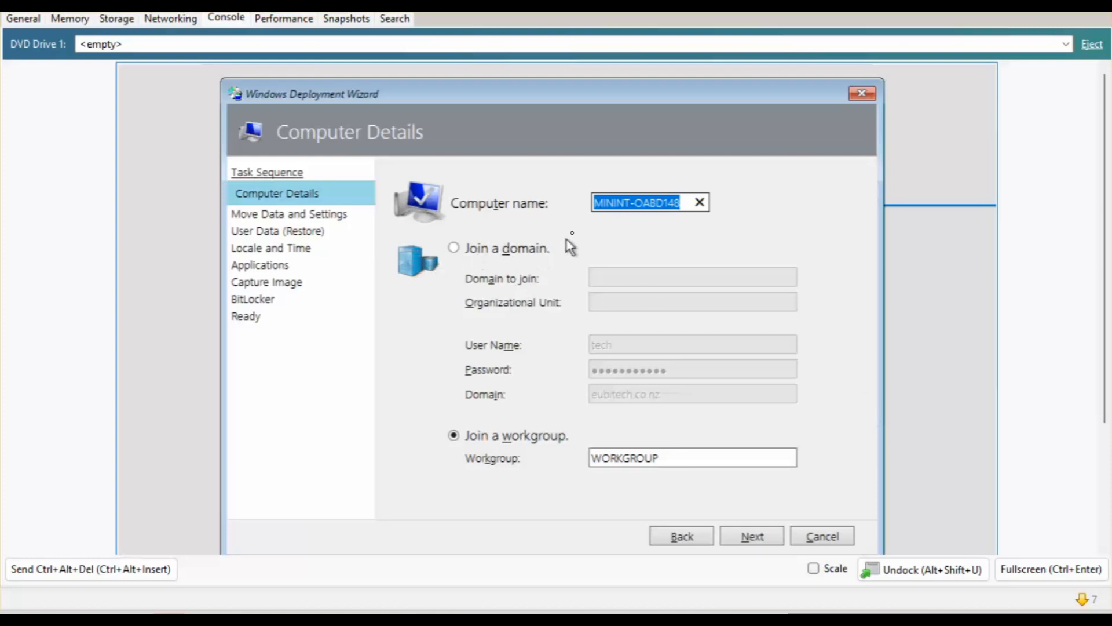
Join domain eubitech.co.nz, name the computer win1124h2join, and continue.
left_click(482, 247)
left_click(642, 284)
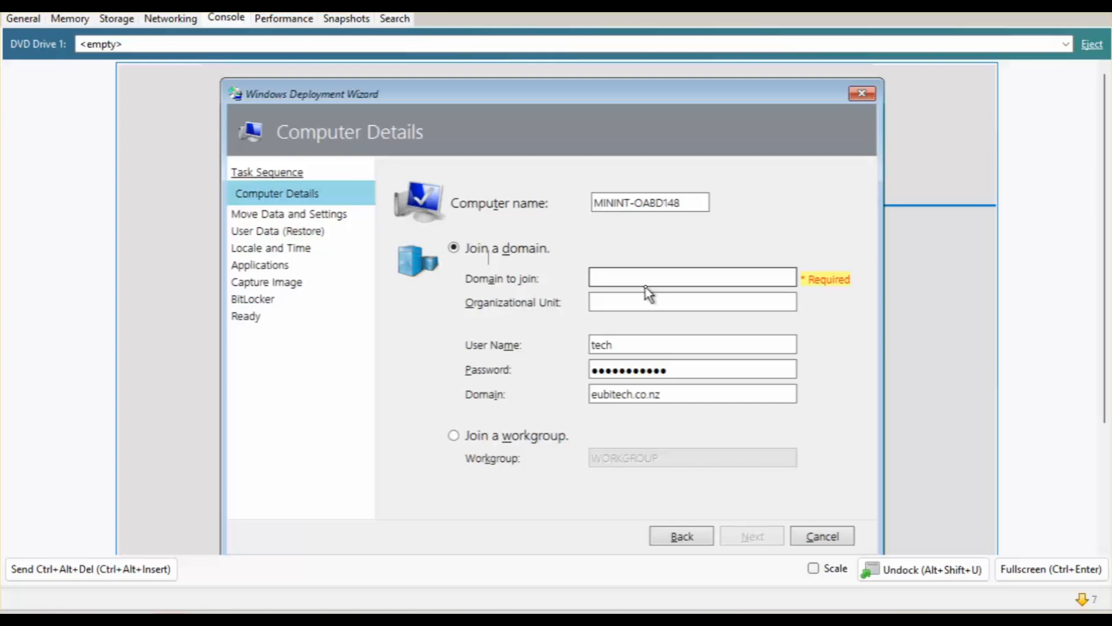
type("eub")
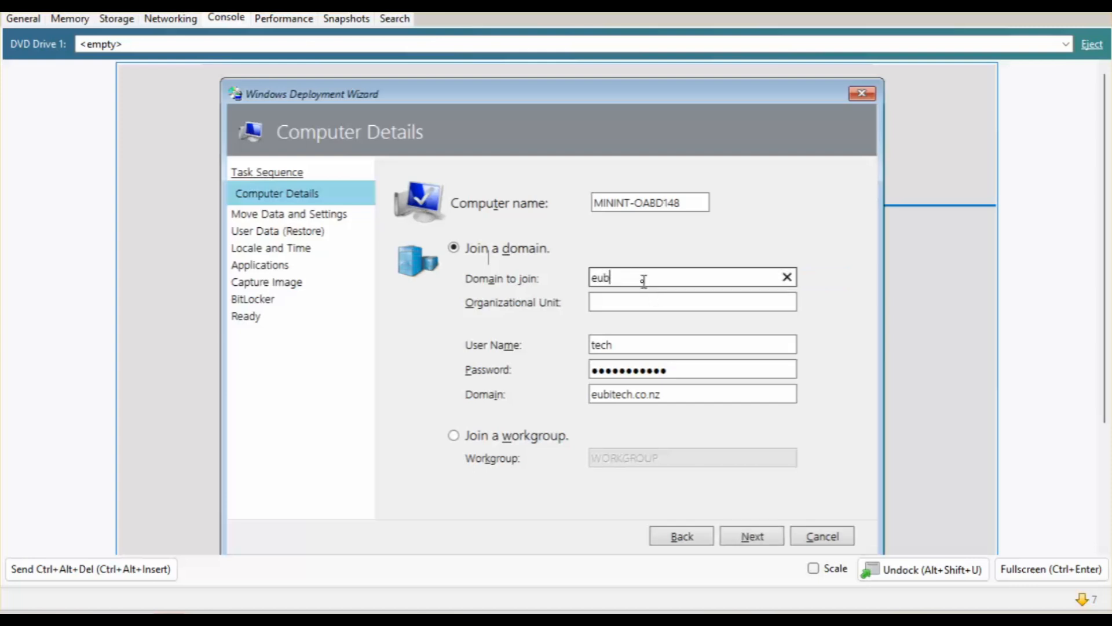
type("itech.co.nz")
triple_click(689, 202)
type("wi")
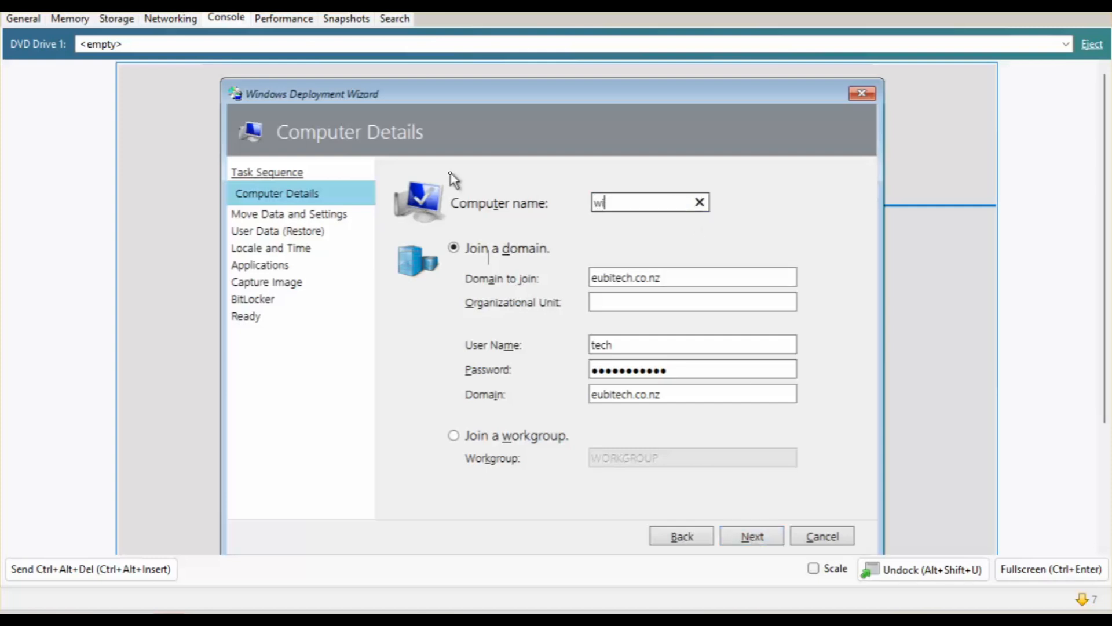
type("n11")
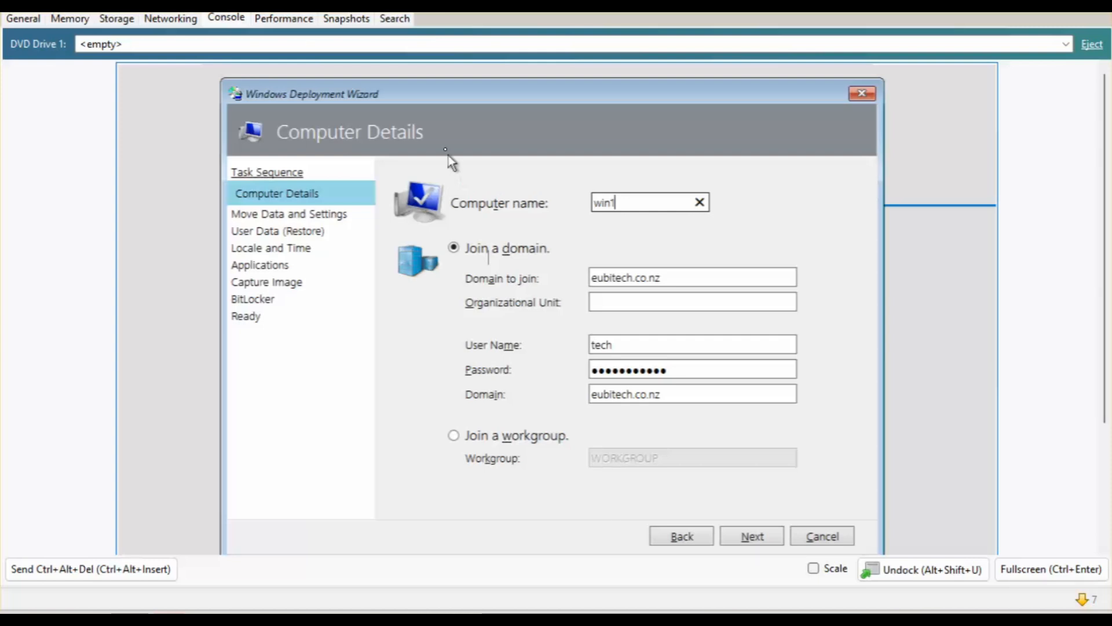
type("1")
key("BackSpace")
type("2")
type("4he")
key("BackSpace")
type("2join")
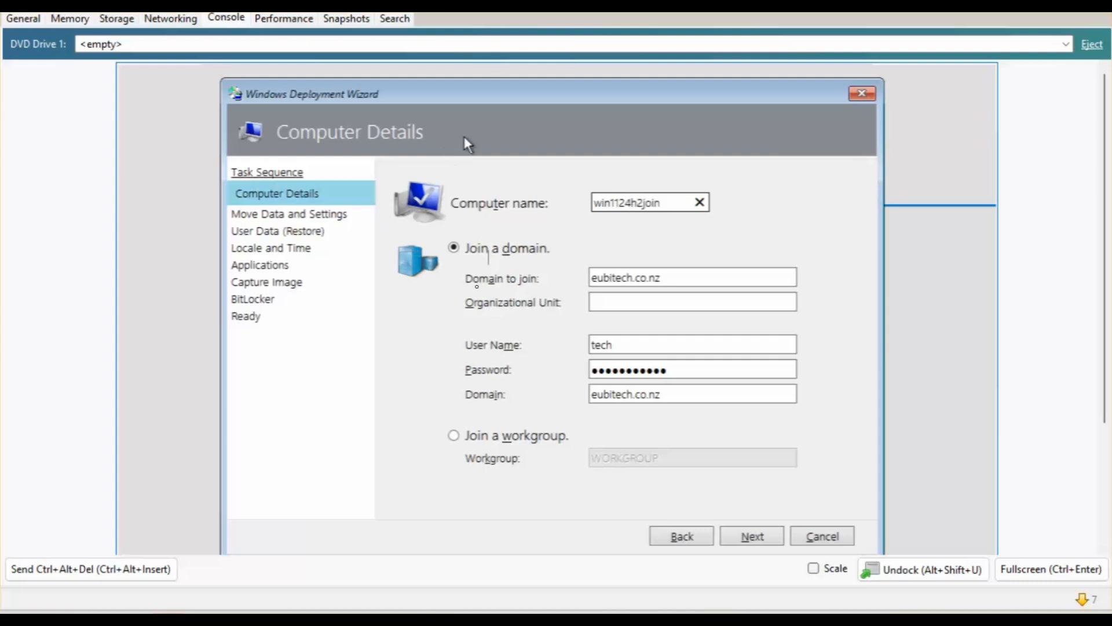
left_click(766, 543)
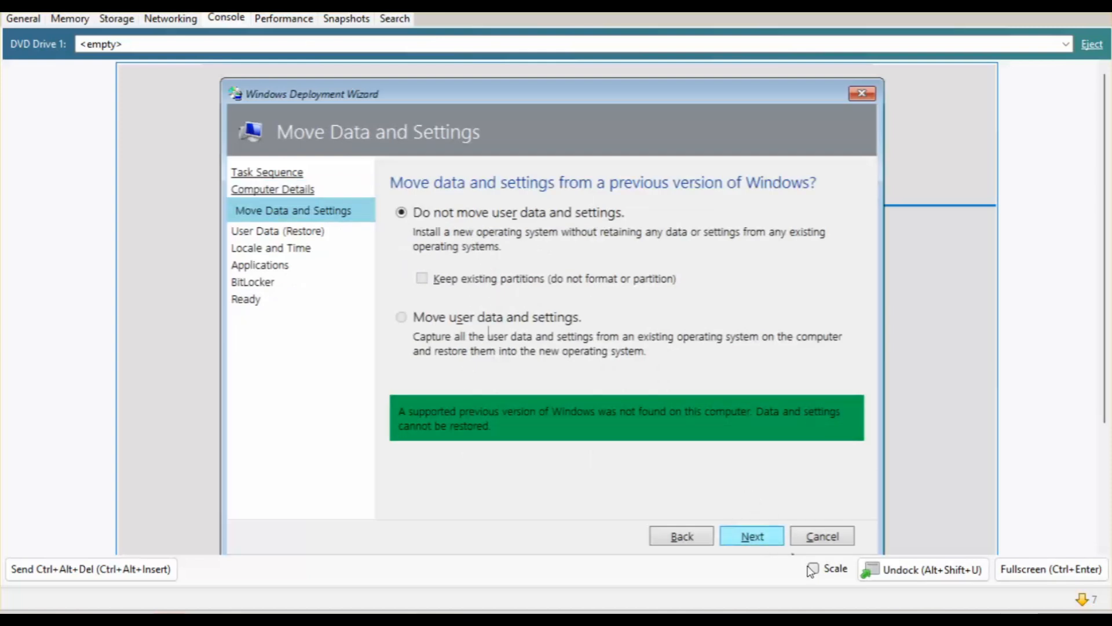
Keep default user data and locale settings and include 7-Zip among the applications.
left_click(760, 541)
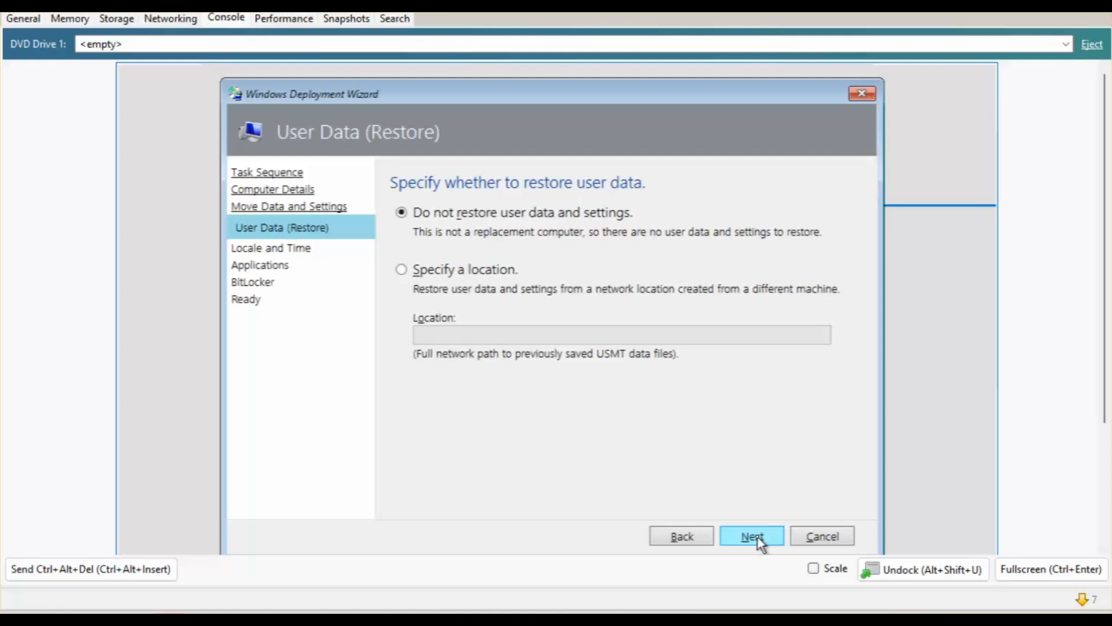
left_click(757, 537)
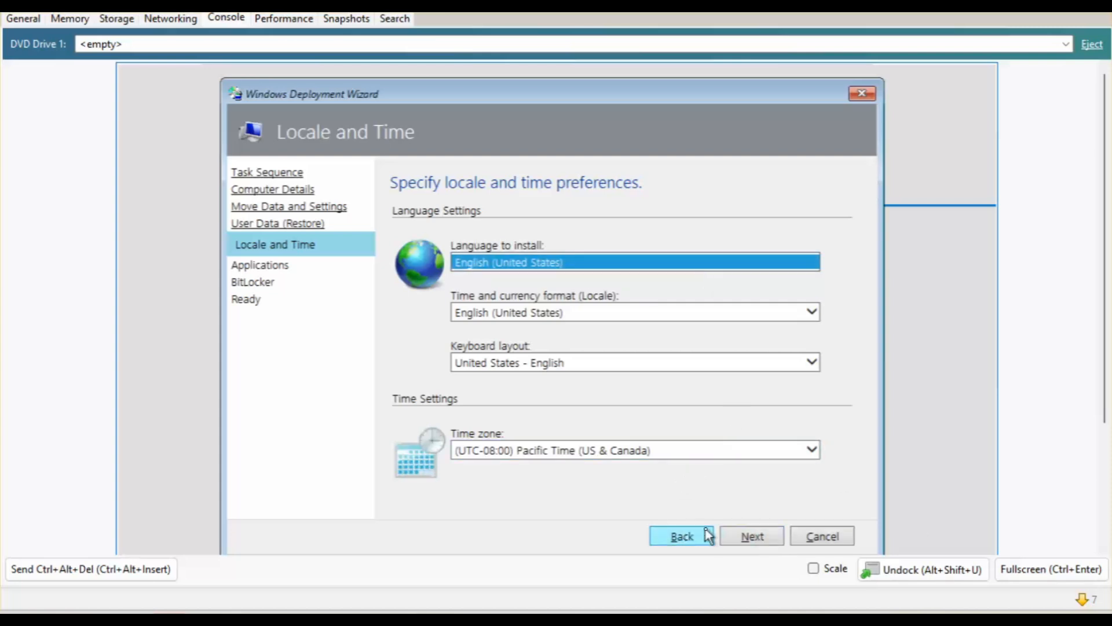
left_click(751, 544)
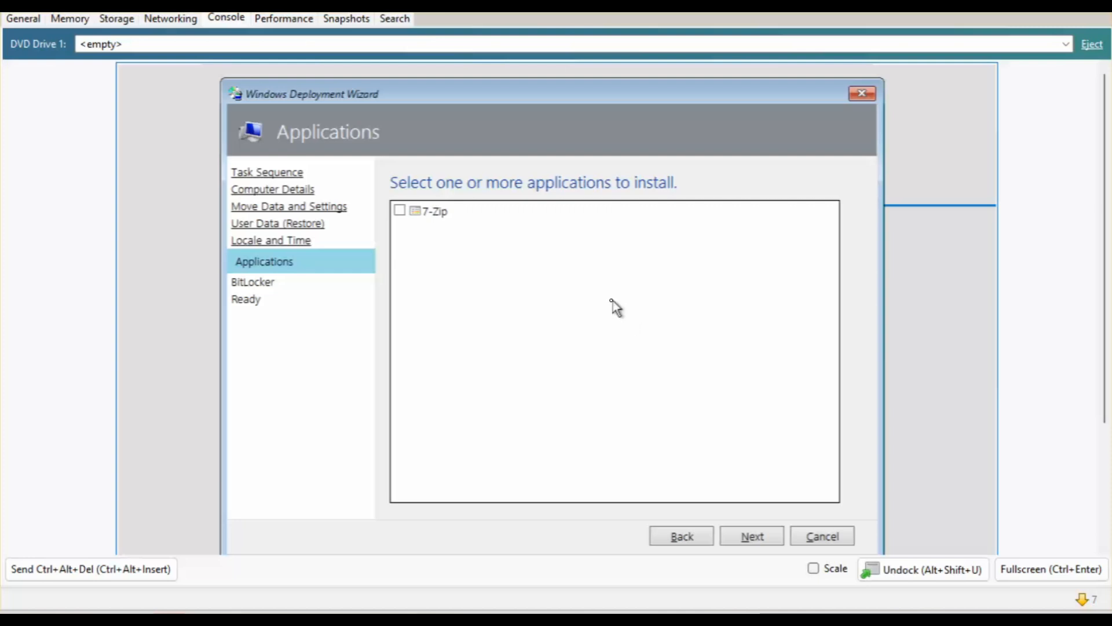
left_click(399, 210)
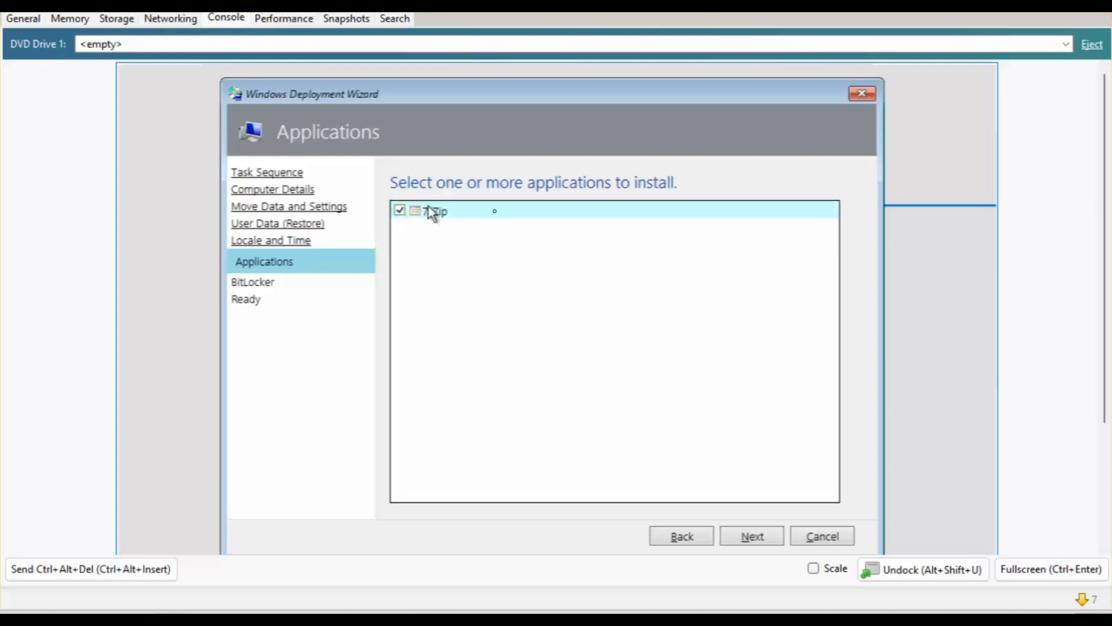
left_click(748, 538)
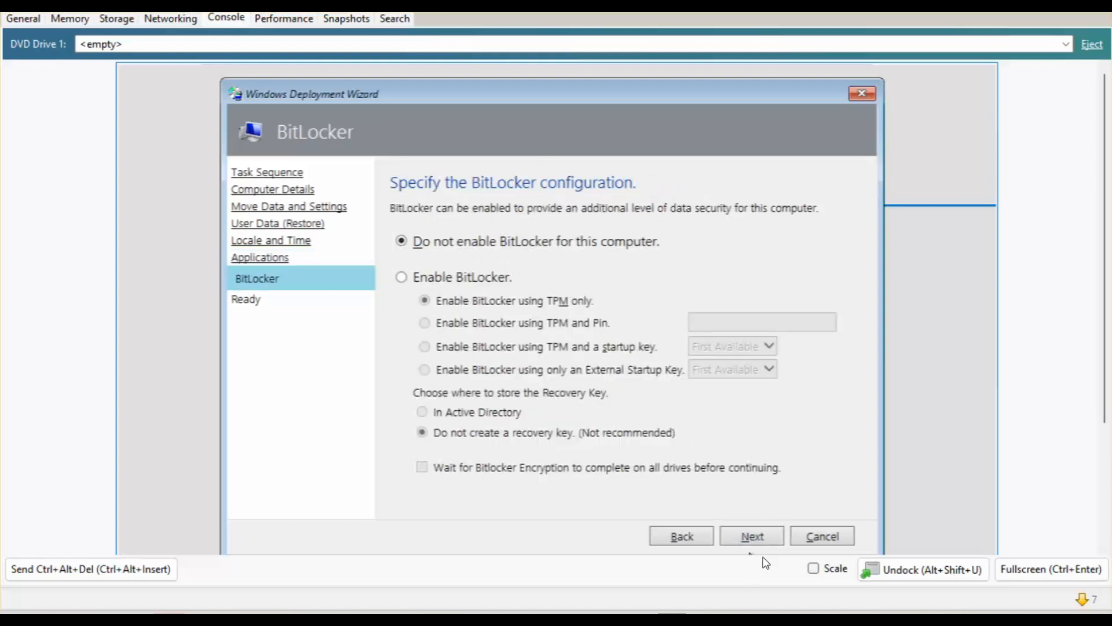
Leave BitLocker off, expand the summary details, and begin the Windows 11 deployment.
left_click(747, 544)
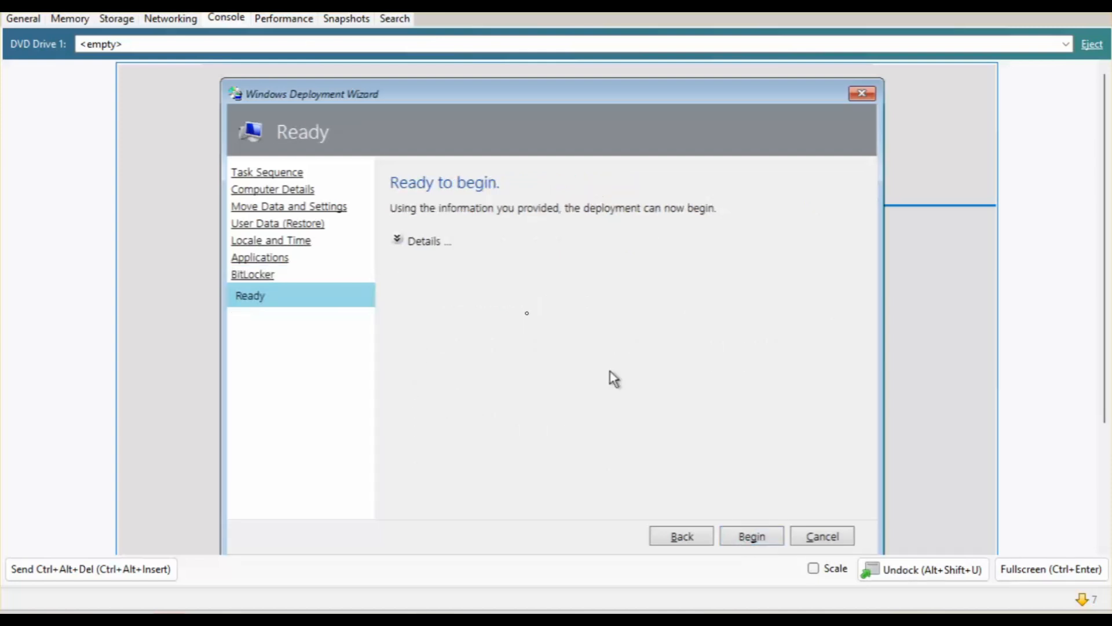
left_click(398, 241)
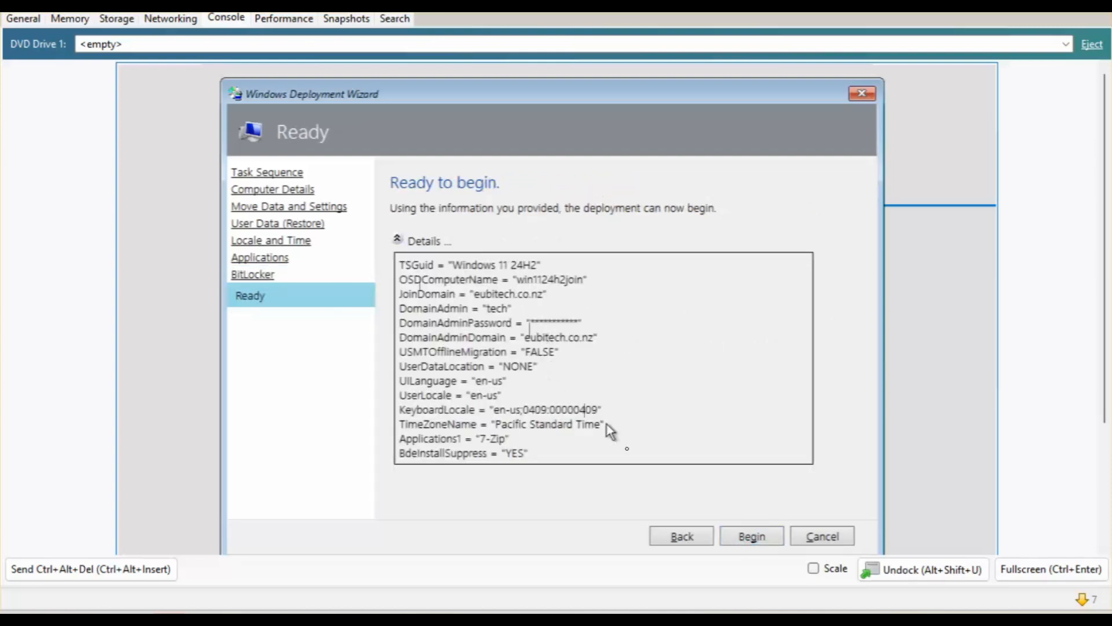
left_click(754, 539)
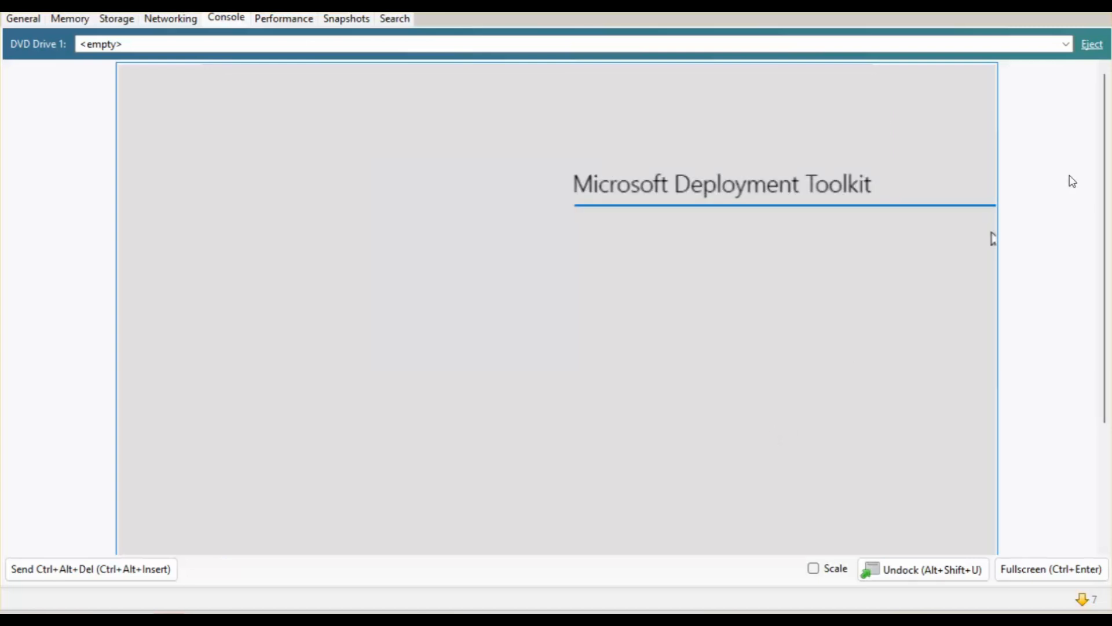
left_click_drag(1101, 159, 1100, 181)
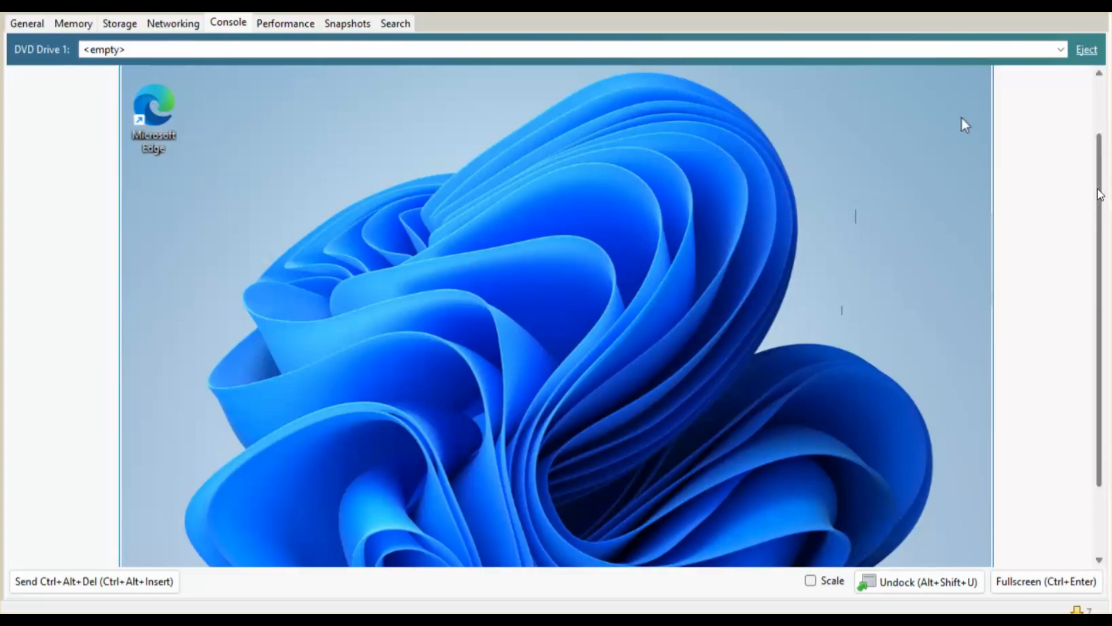
Open Settings > System > About from the Start button's right-click menu to see device name win1124h2join.
scroll(1102, 192, "down", 3)
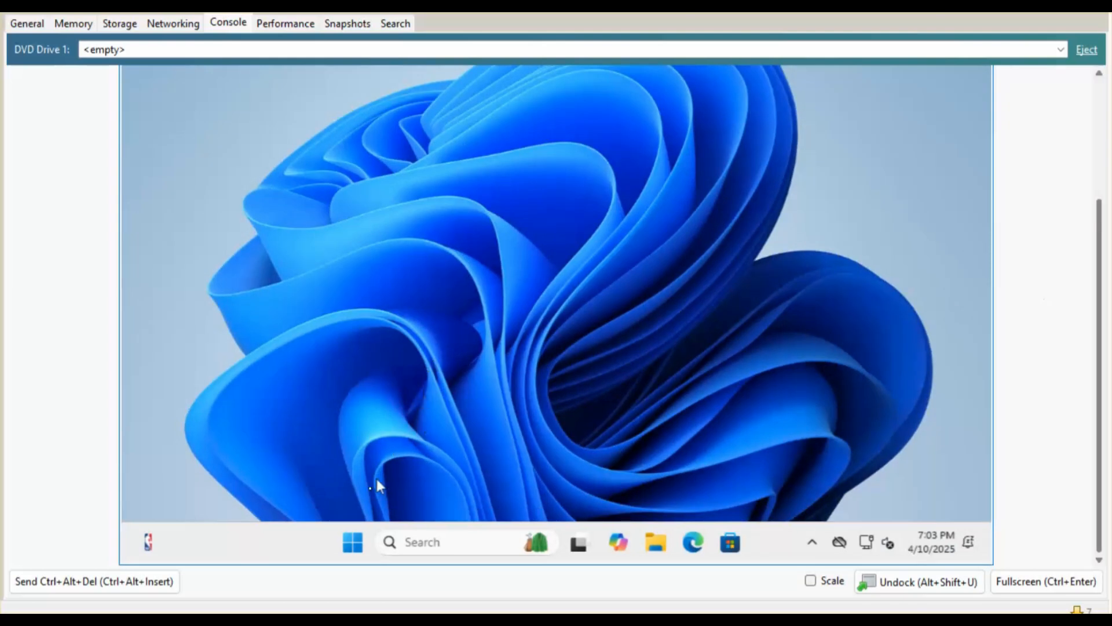
left_click(345, 547)
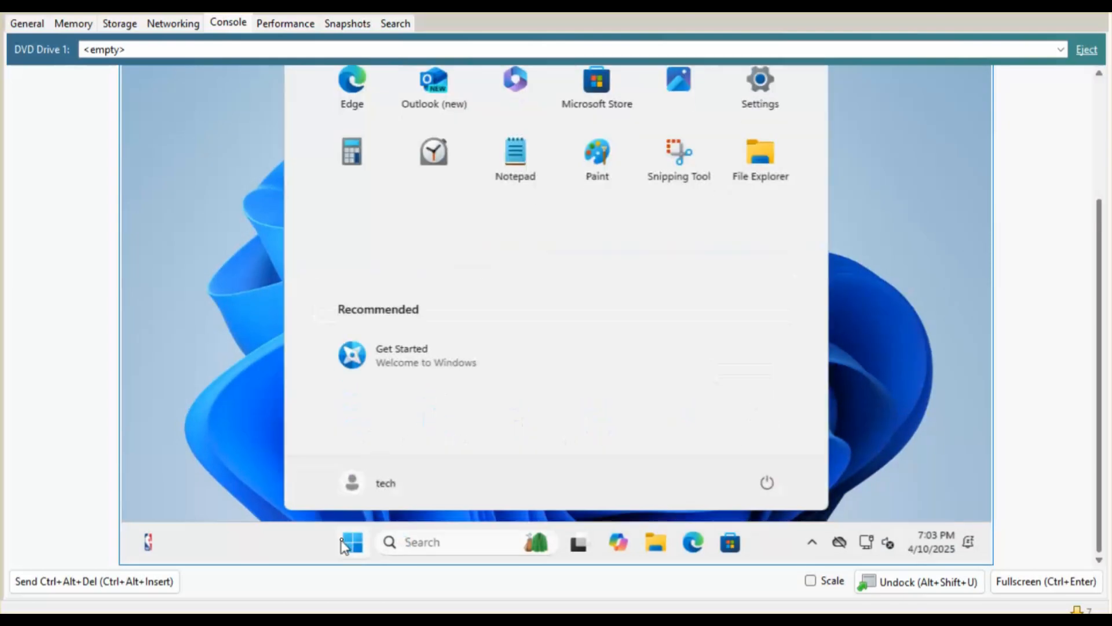
right_click(345, 547)
left_click(297, 145)
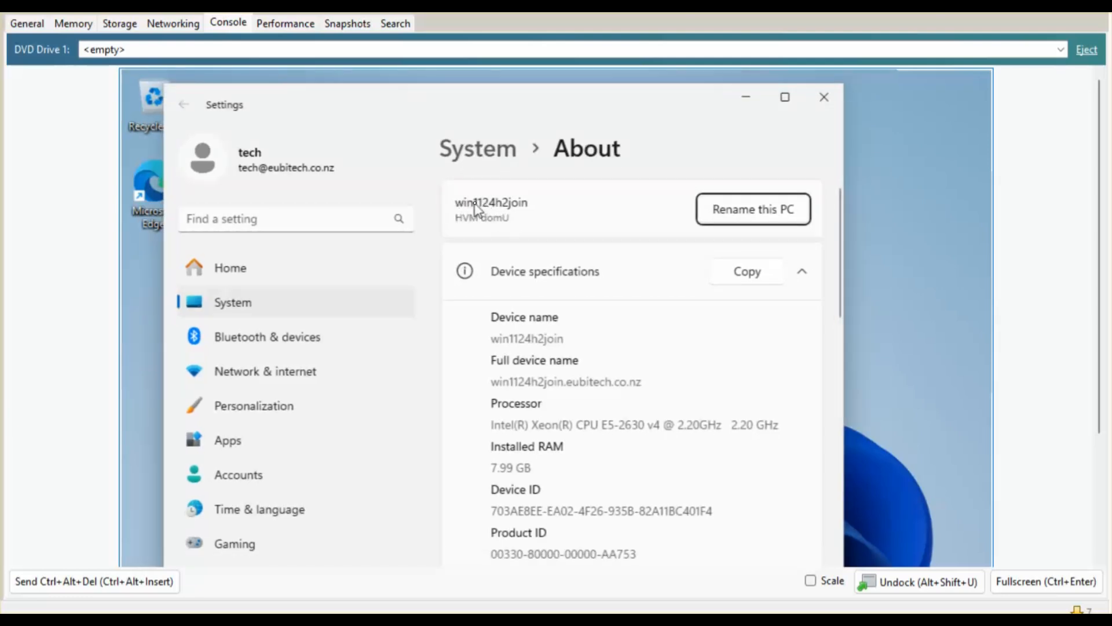
Check the Domain or workgroup link to confirm eubitech.co.nz membership, then cancel System Properties.
scroll(982, 289, "down", 3)
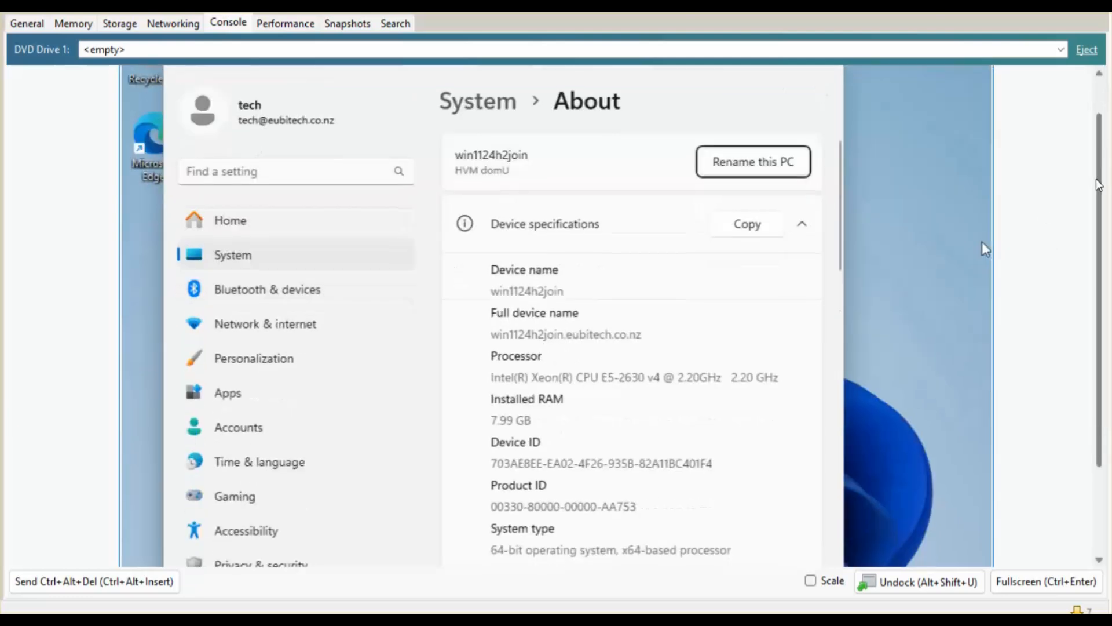
left_click_drag(839, 174, 856, 276)
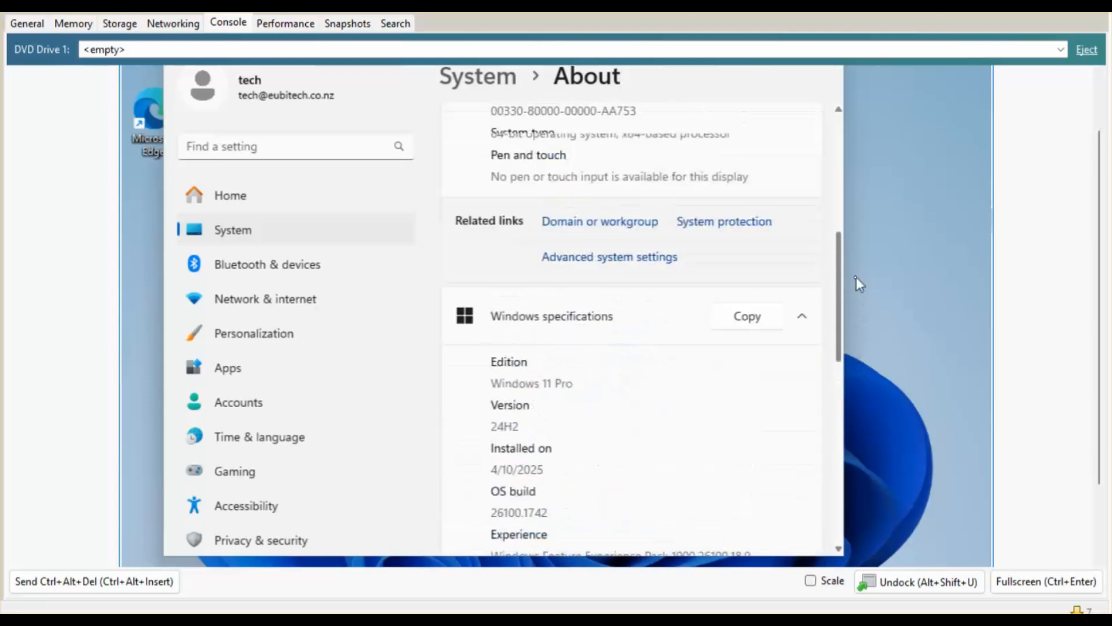
left_click(632, 256)
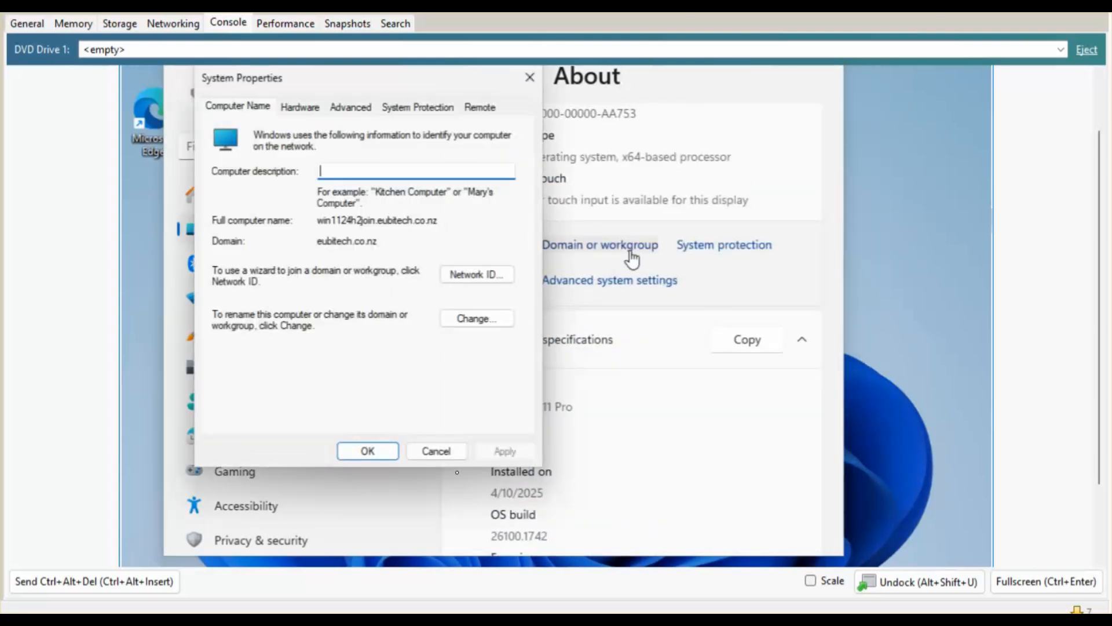
left_click(436, 450)
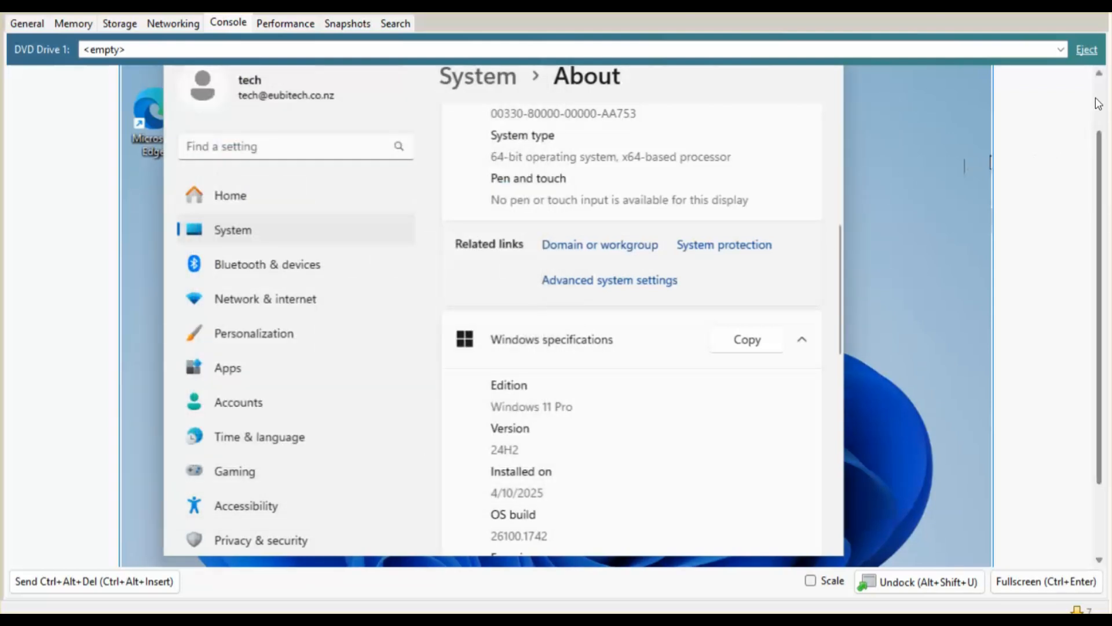
Close Settings and search Windows for '7-z' to find 7-Zip File Manager.
left_click_drag(1096, 99, 1096, 87)
left_click(827, 97)
left_click_drag(1099, 177, 1102, 304)
left_click(434, 541)
type("7-z")
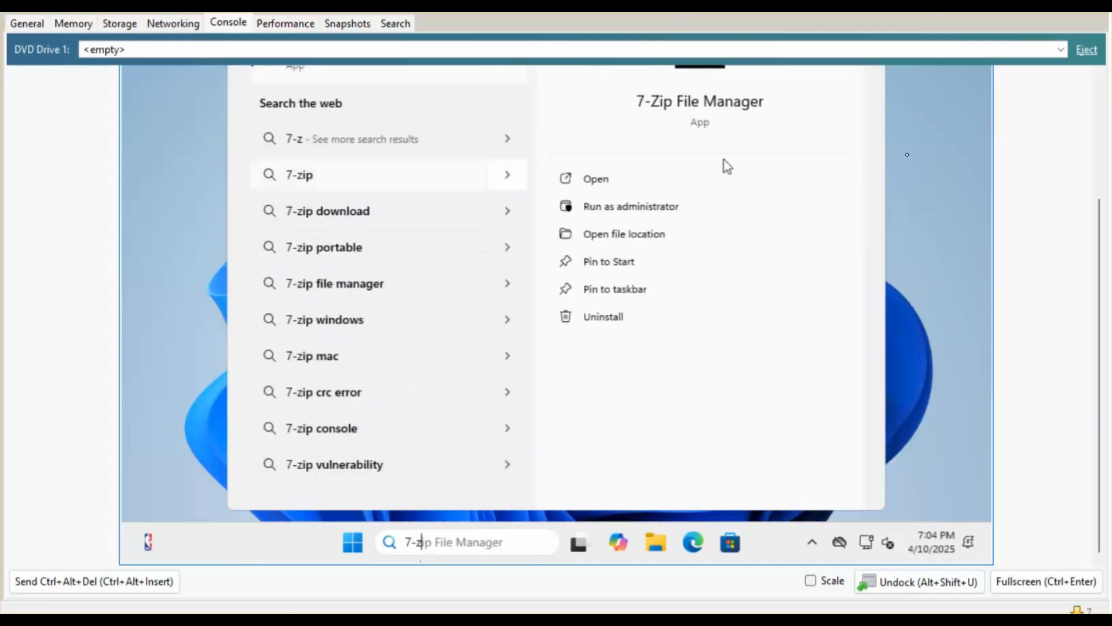
Launch 7-Zip File Manager on the client to confirm it works, close it, and return to the server console.
left_click(1101, 100)
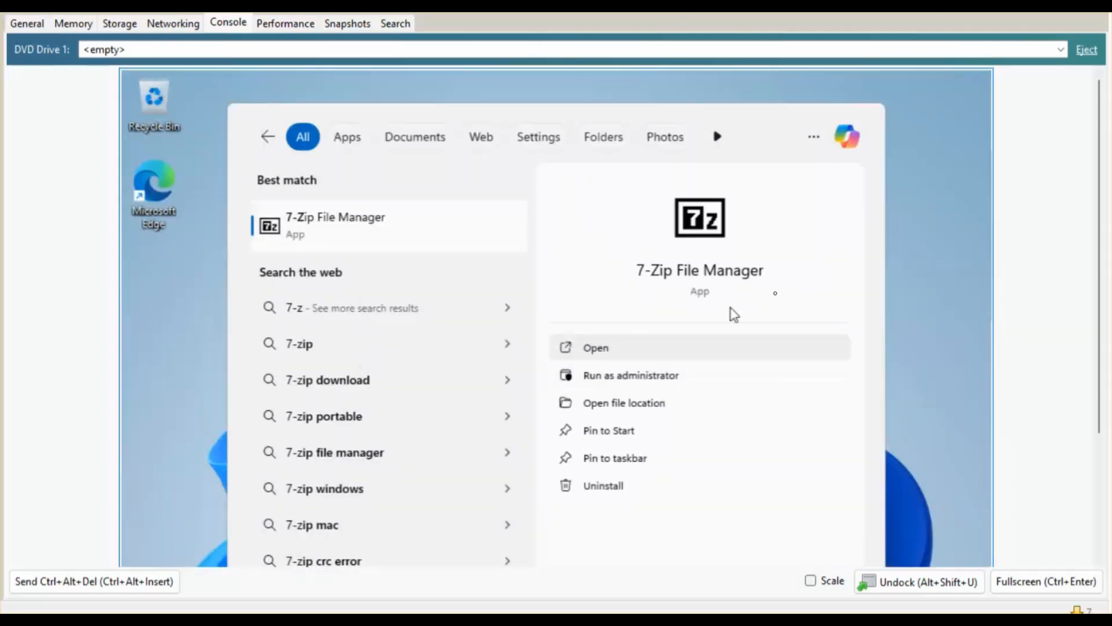
left_click(733, 347)
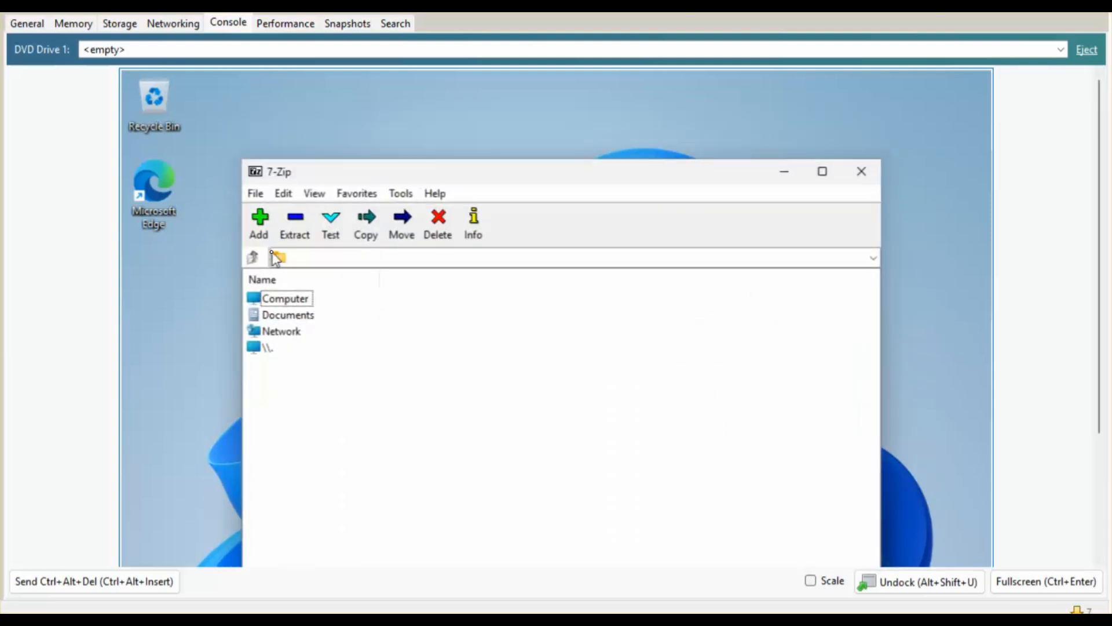
left_click(863, 177)
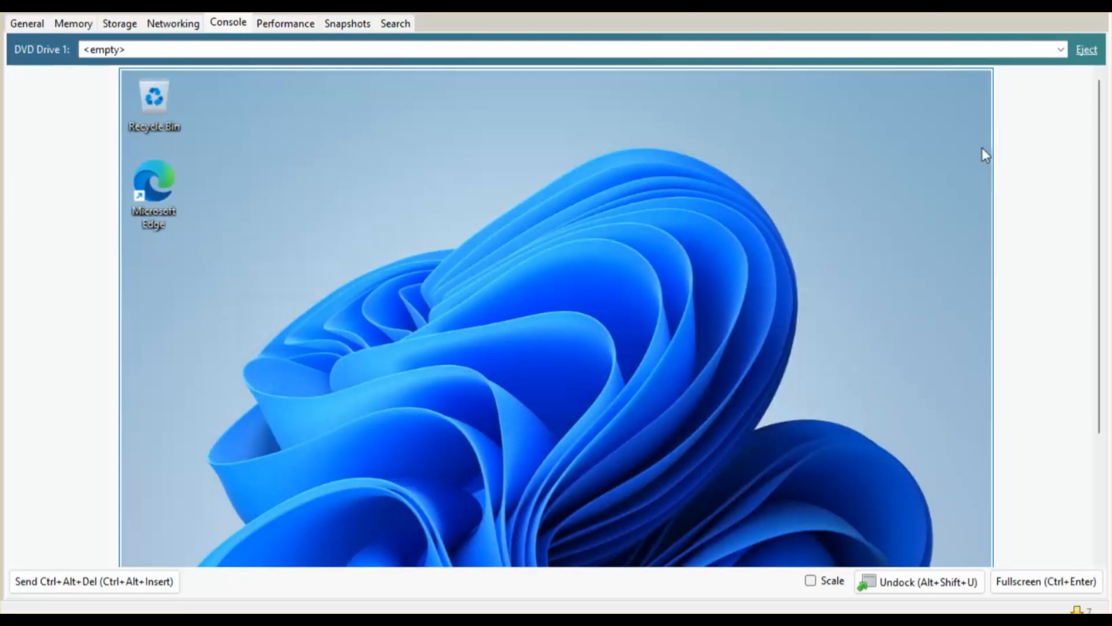
left_click_drag(1099, 125, 1108, 70)
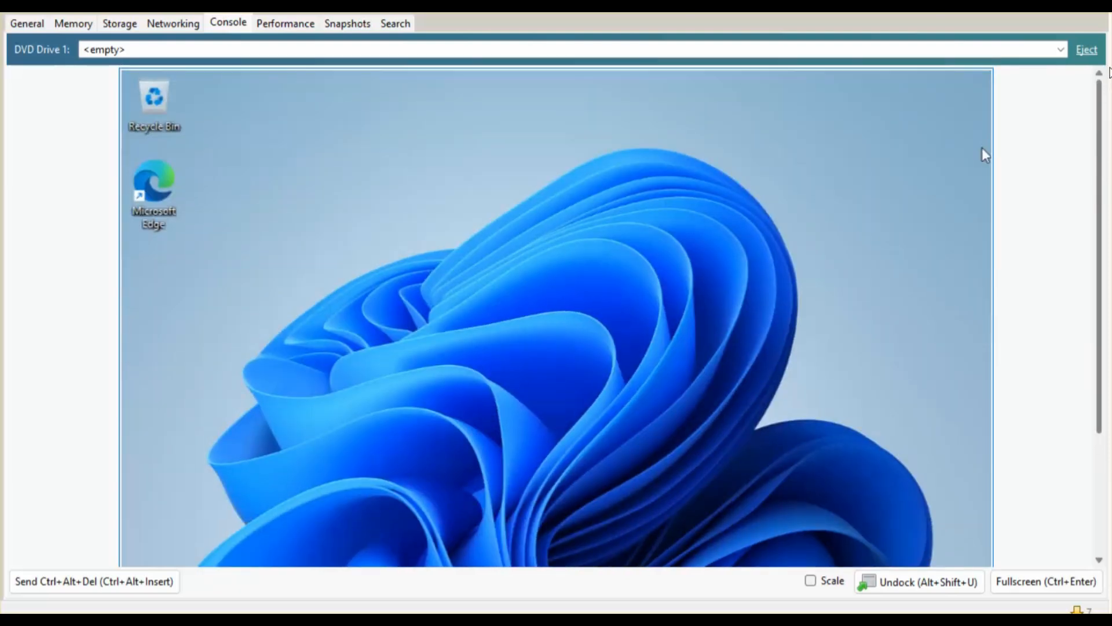
left_click_drag(1097, 146, 1098, 268)
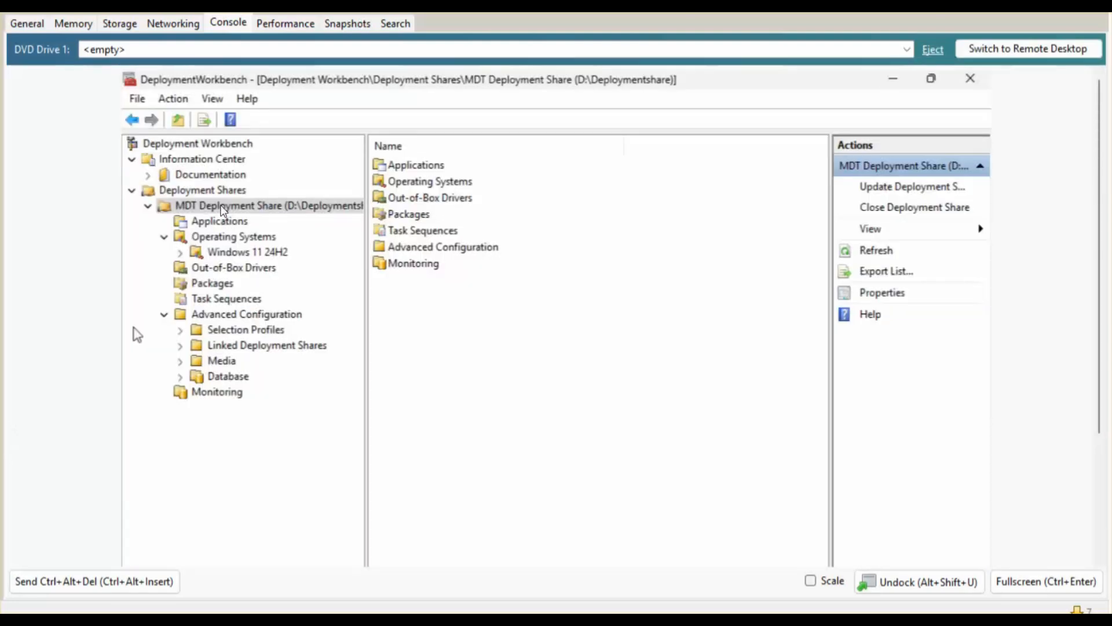
Replace the deployment share's Rules with the new CustomSettings block containing JoinDomain and MachineObjectOU.
right_click(223, 207)
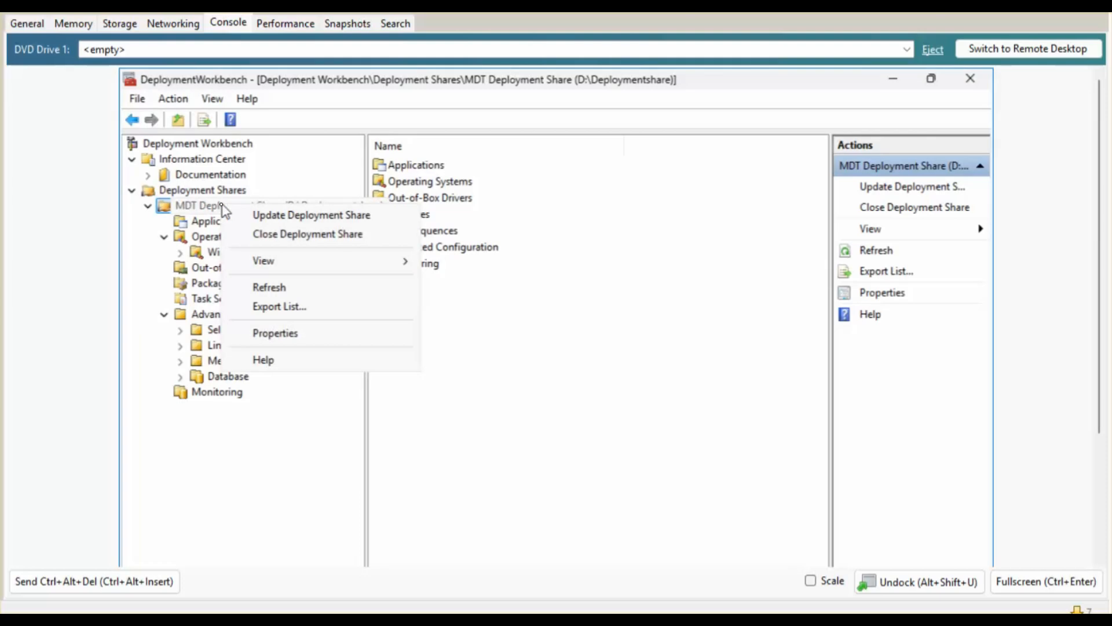
left_click(268, 336)
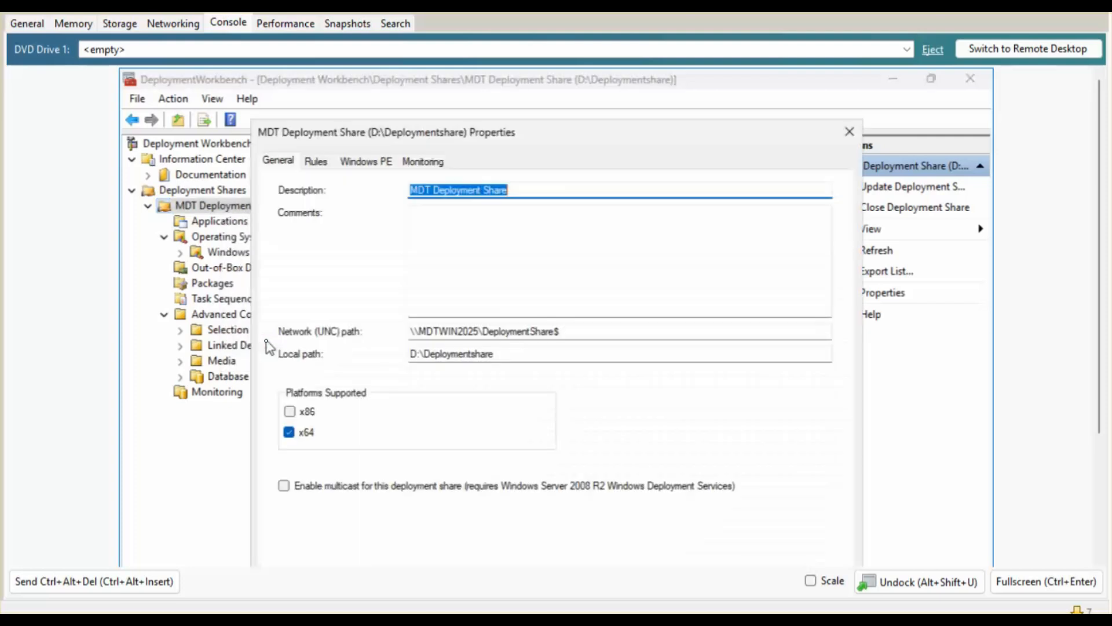
left_click(316, 162)
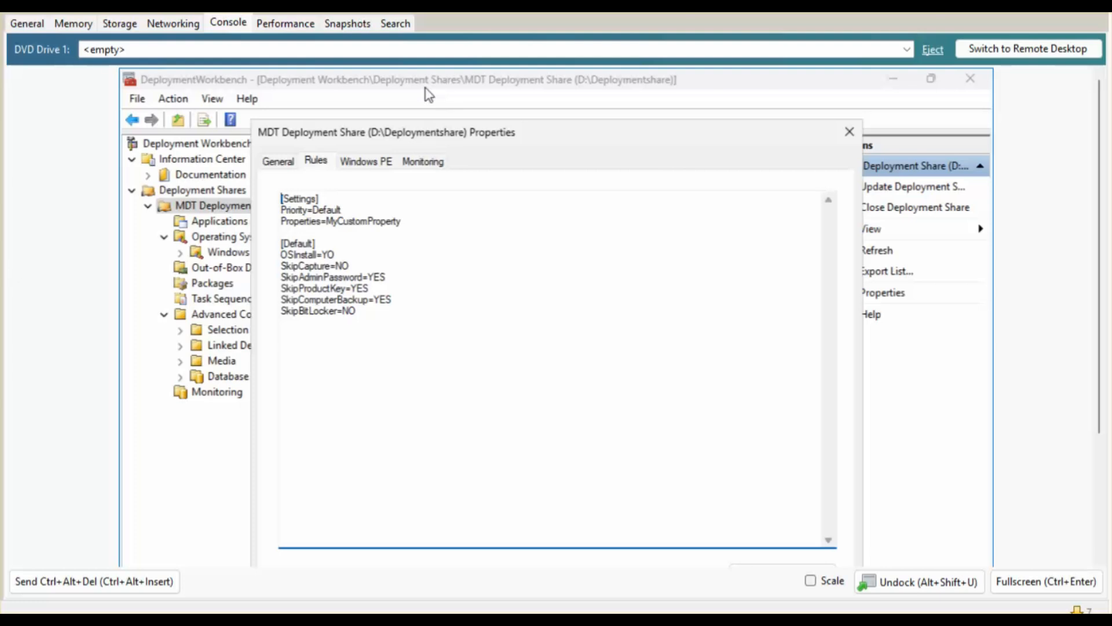
left_click_drag(367, 318, 267, 176)
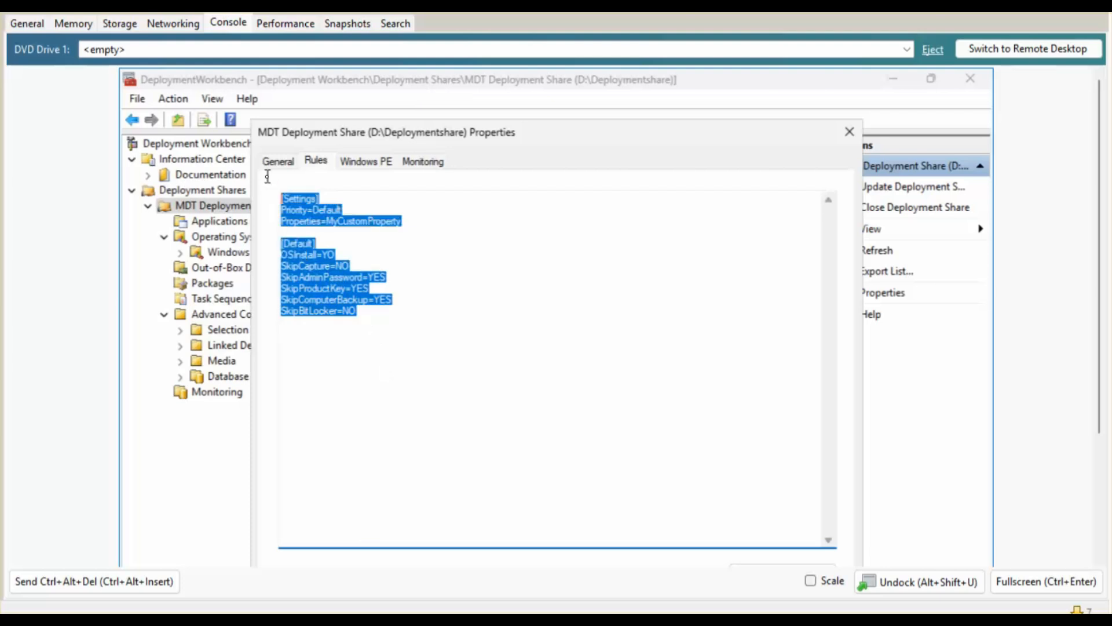
key("ctrl+v")
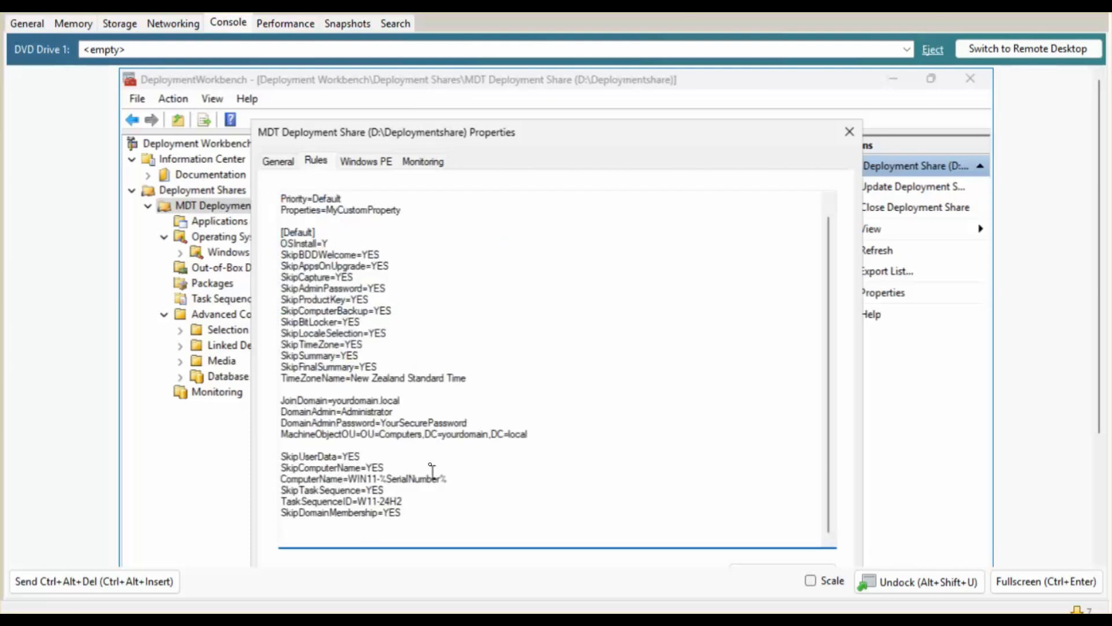
Review the domain admin password and MachineObjectOU path lines, then apply and save the rules.
scroll(430, 464, "up", 1)
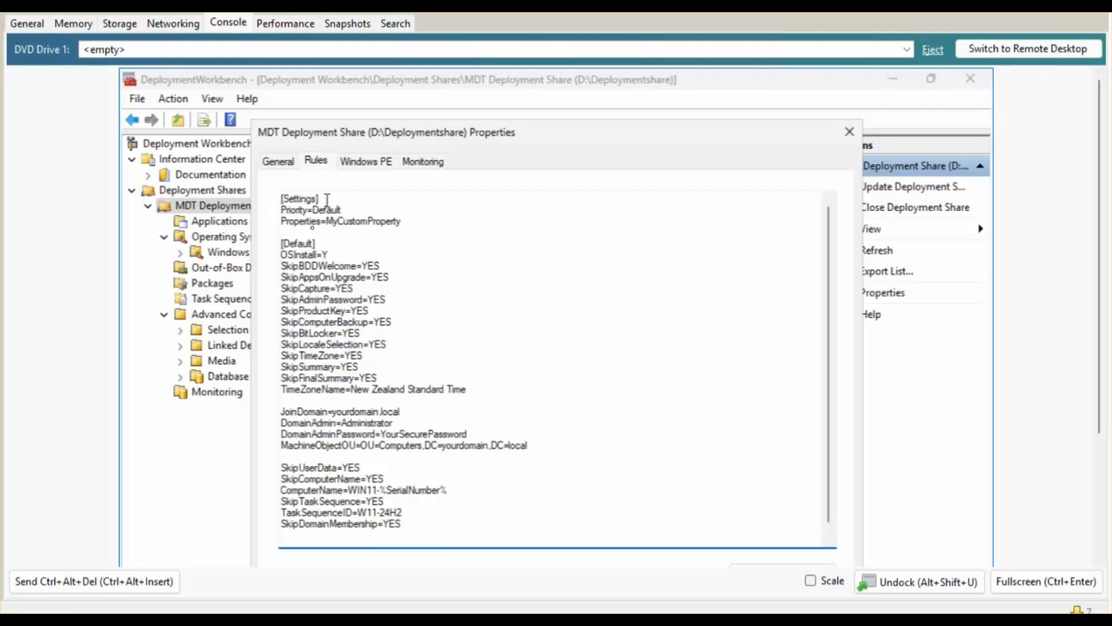
scroll(308, 267, "down", 1)
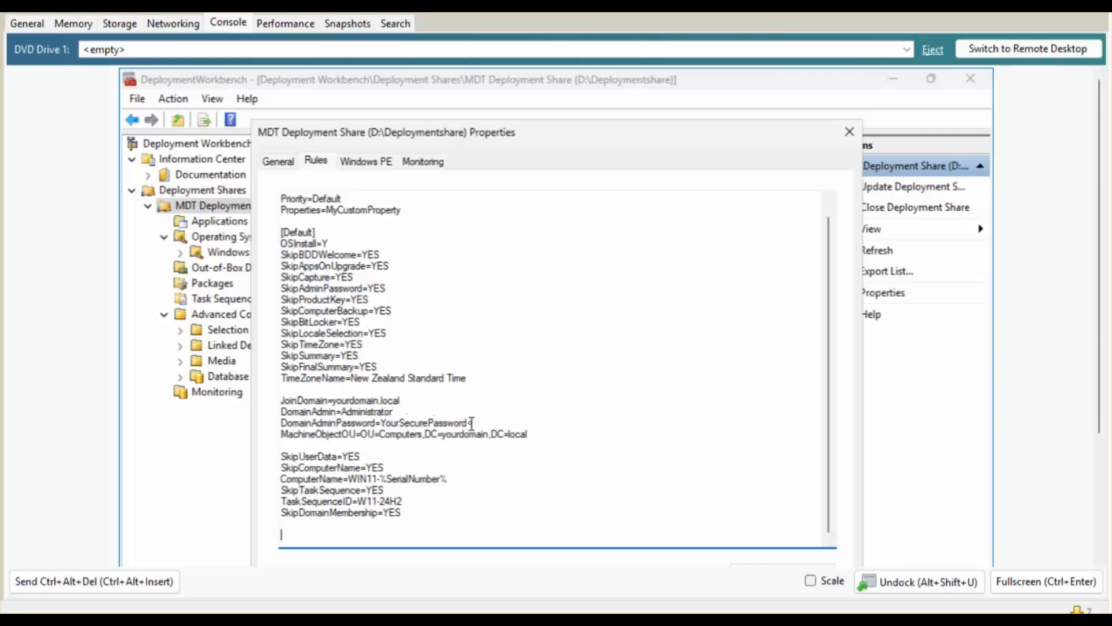
left_click_drag(472, 423, 278, 424)
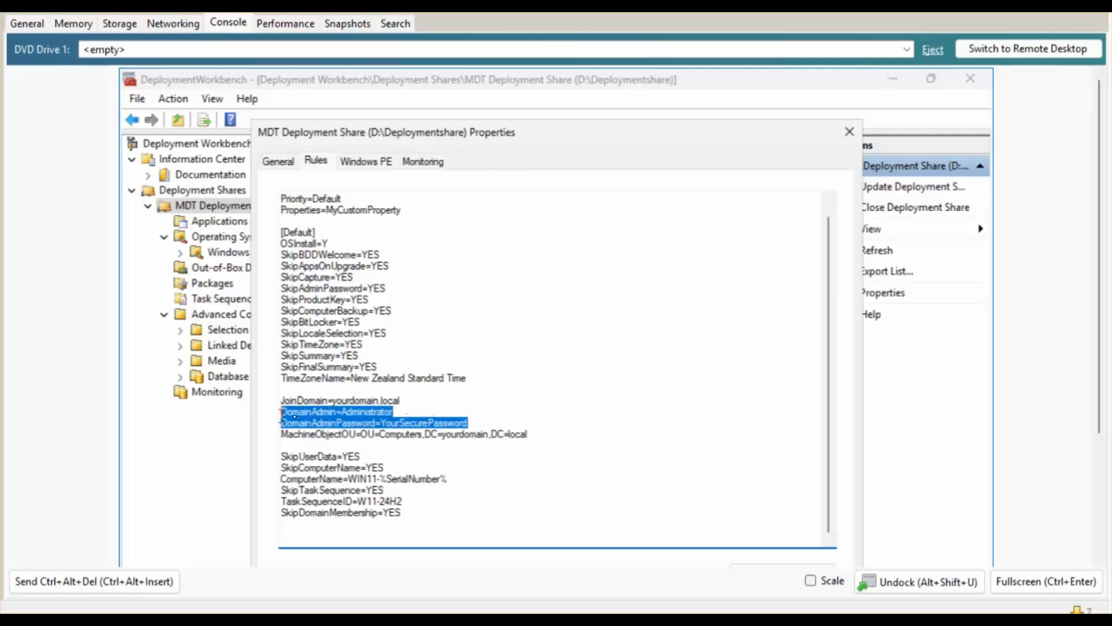
left_click_drag(361, 434, 512, 443)
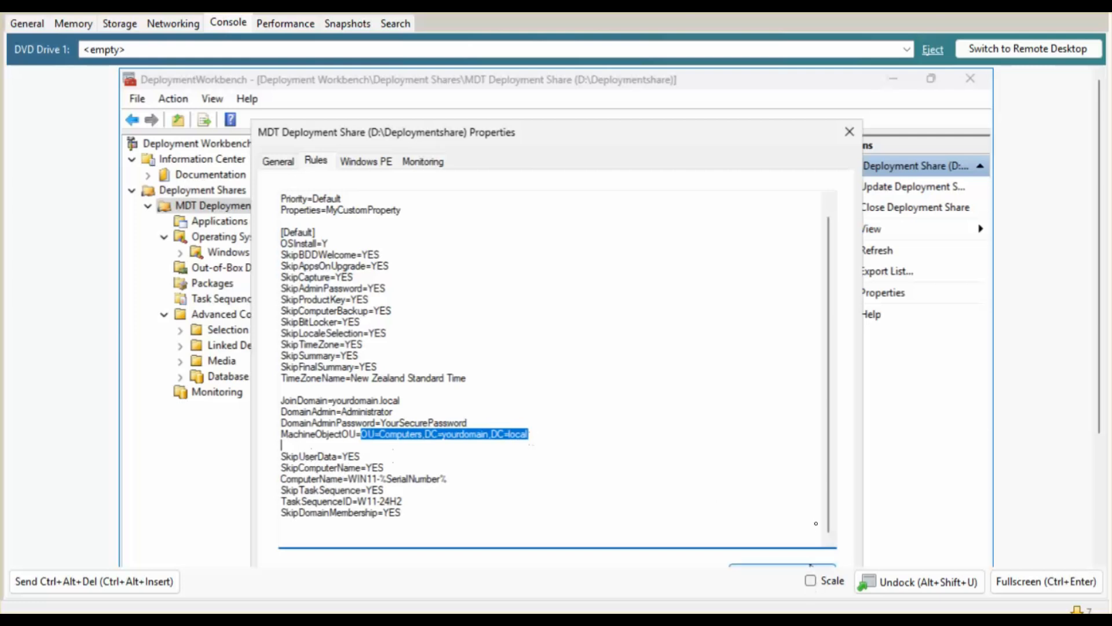
scroll(1097, 300, "down", 3)
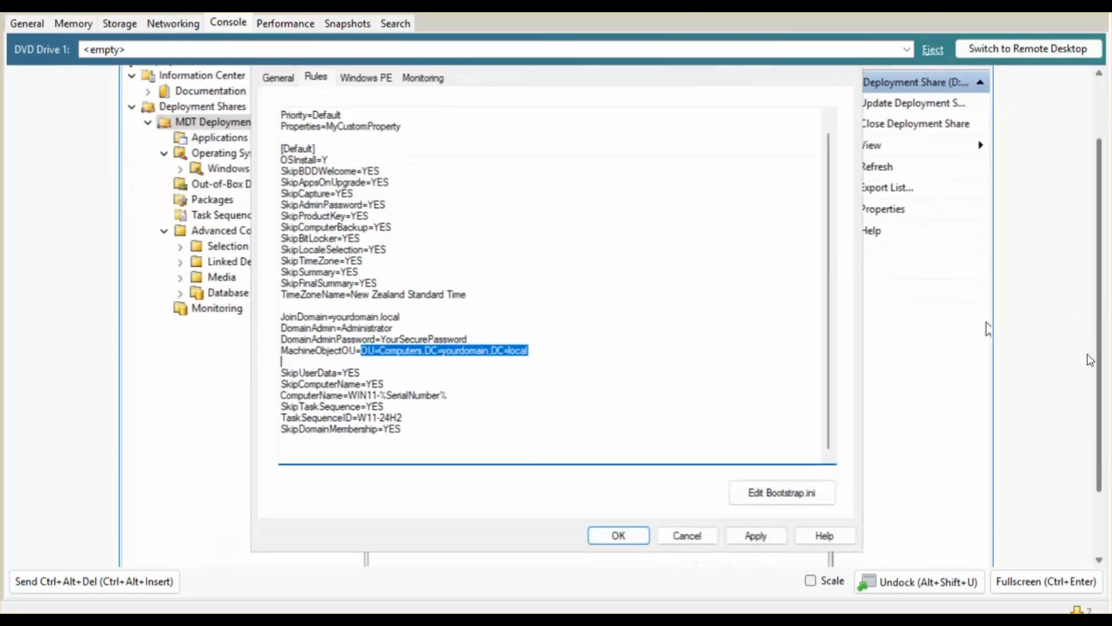
left_click(766, 536)
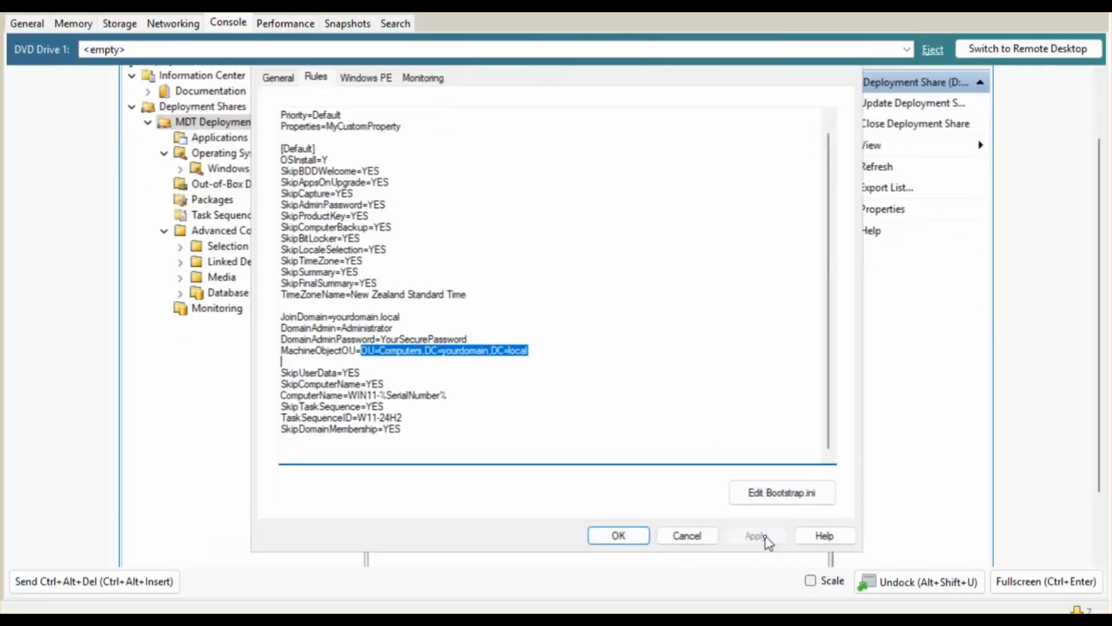
left_click(631, 536)
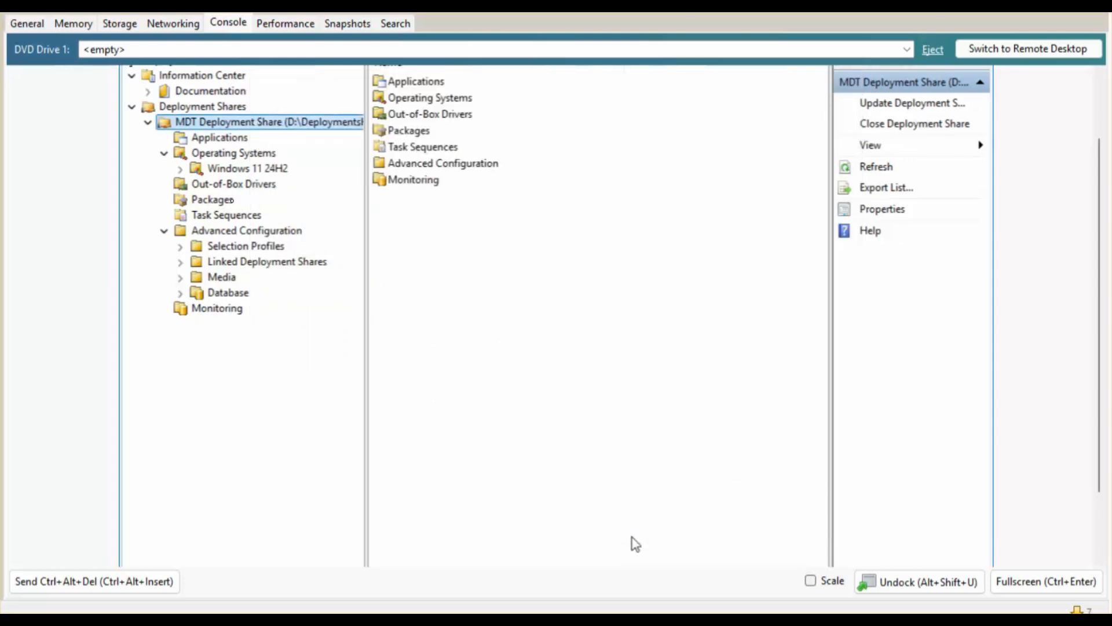
right_click(223, 132)
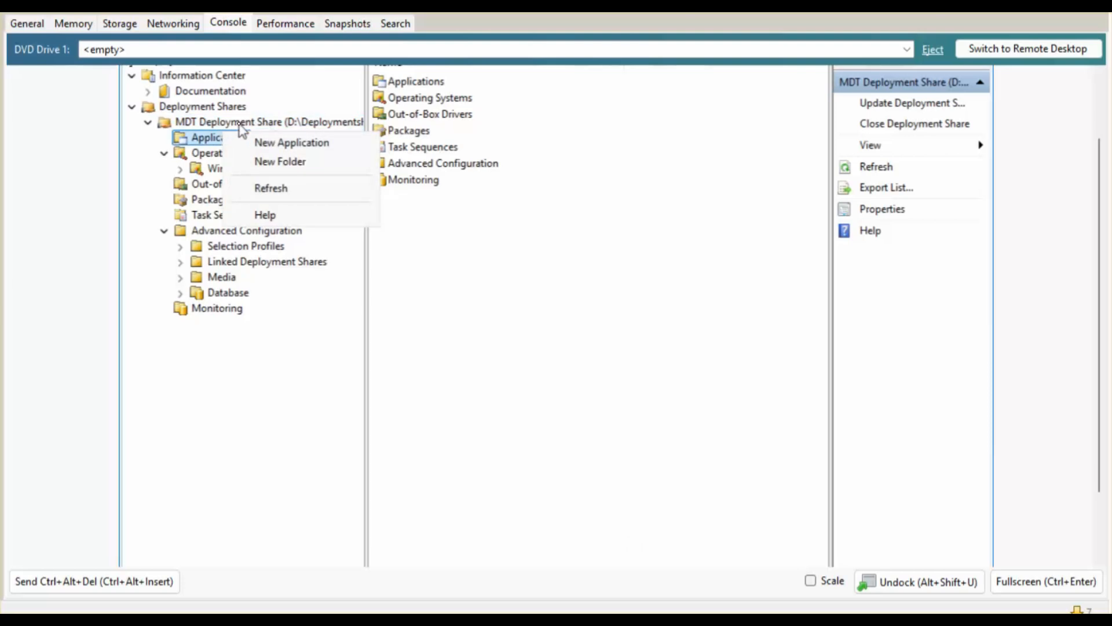
left_click(238, 124)
right_click(238, 125)
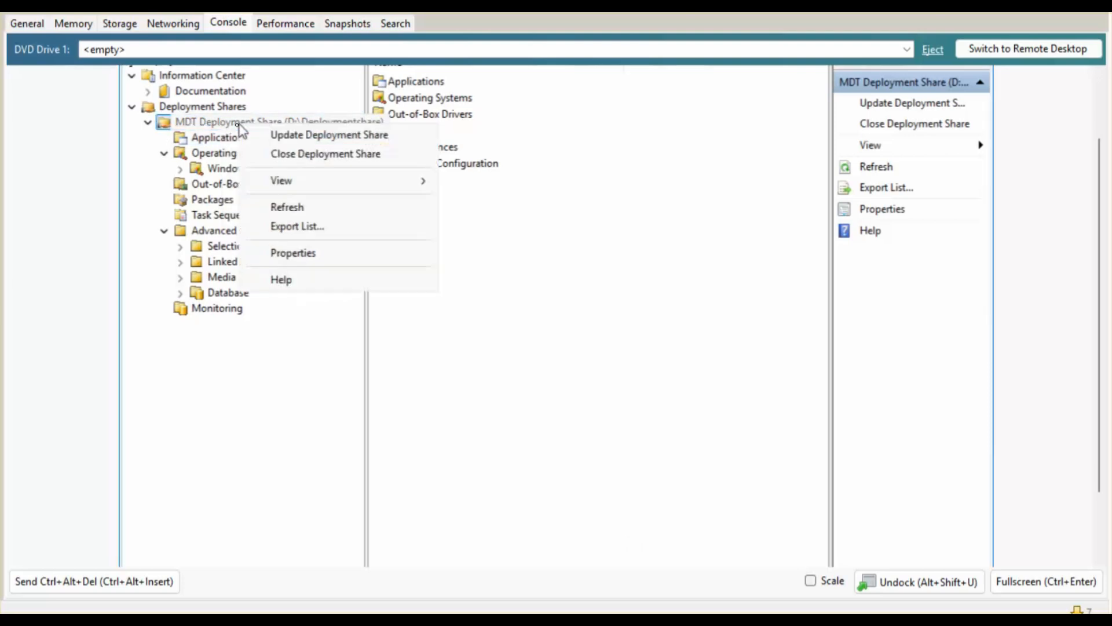
left_click(280, 138)
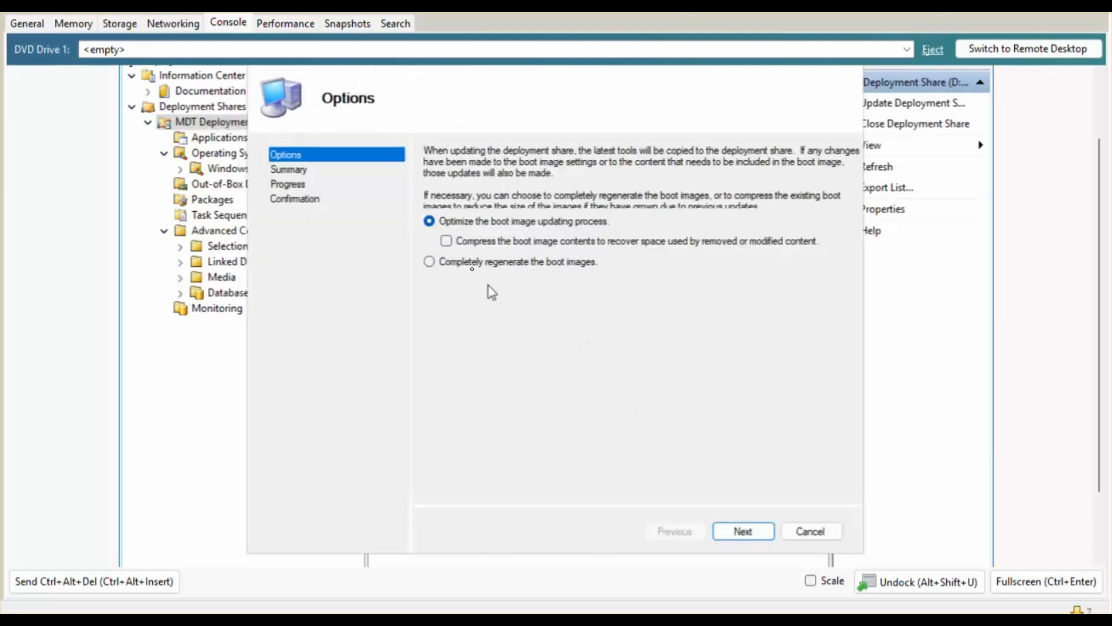
left_click(458, 265)
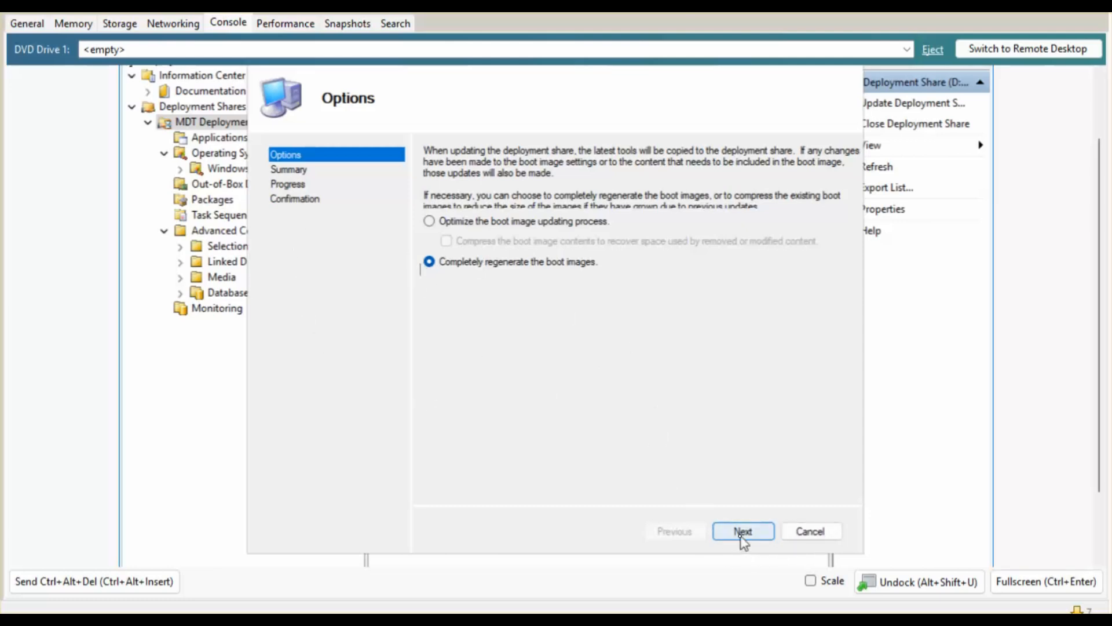
left_click(809, 530)
left_click(555, 360)
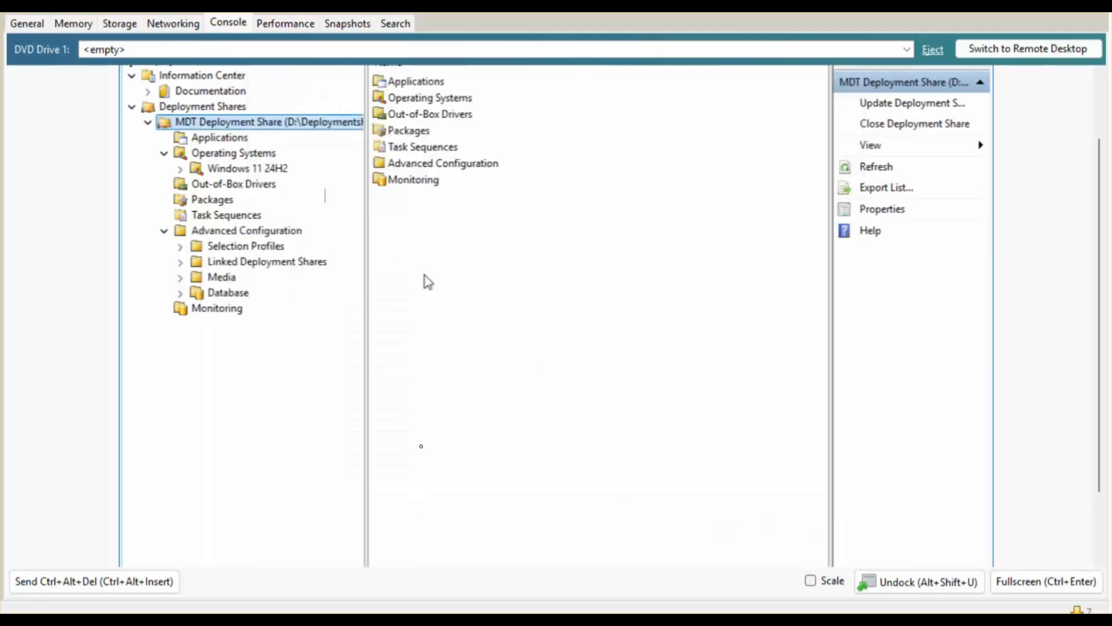
Minimise Deployment Workbench and select the Lite Touch Windows PE boot image under WDS Boot Images.
left_click(1098, 102)
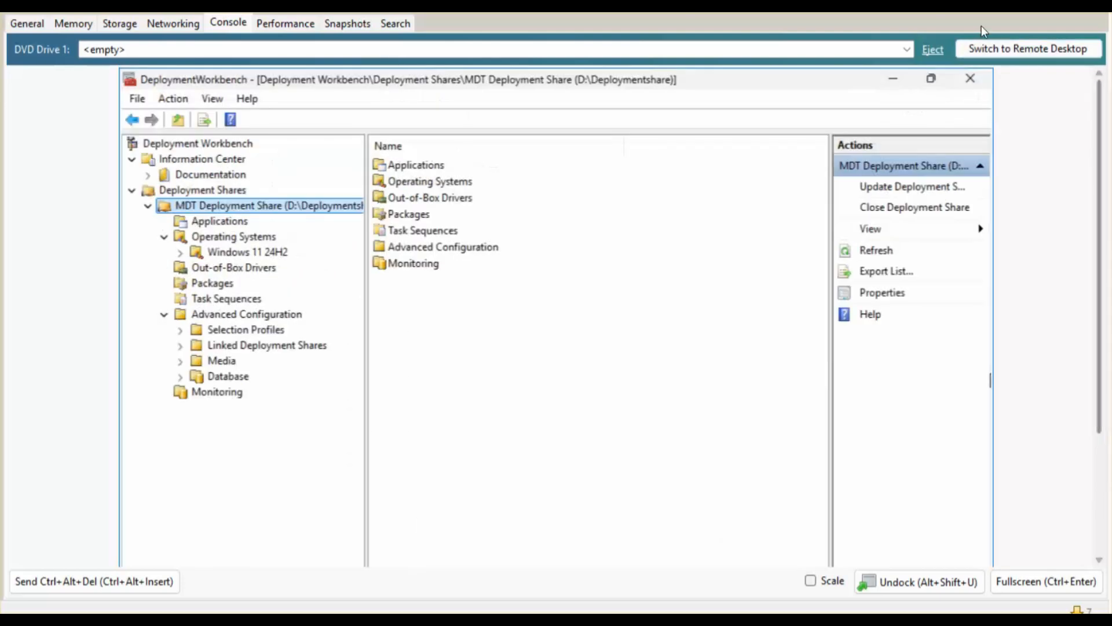
left_click(898, 81)
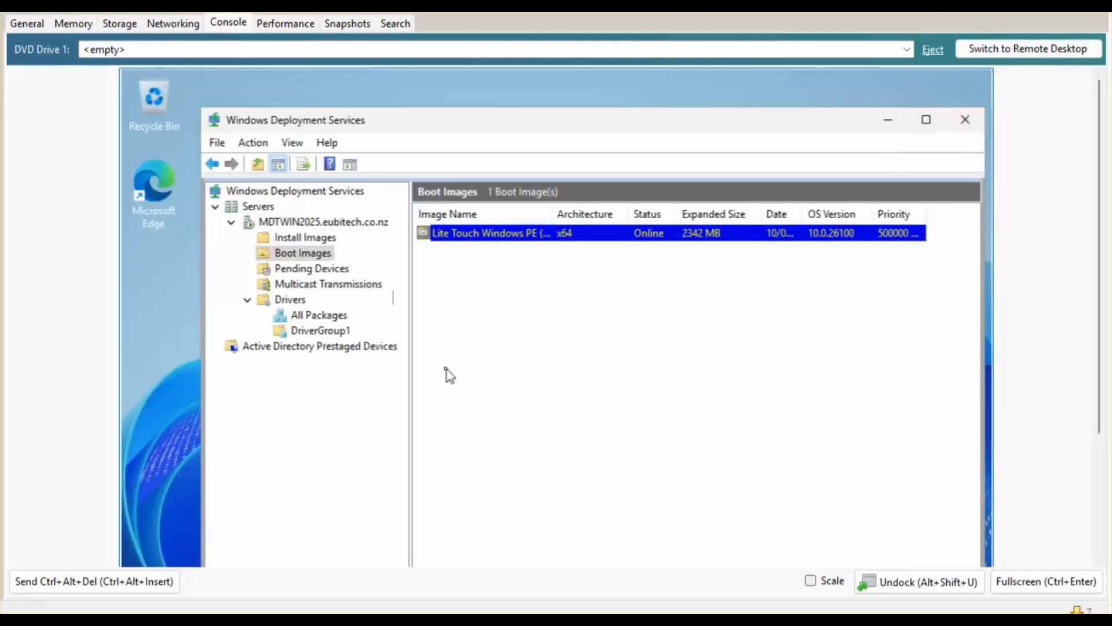
left_click(317, 255)
left_click(505, 234)
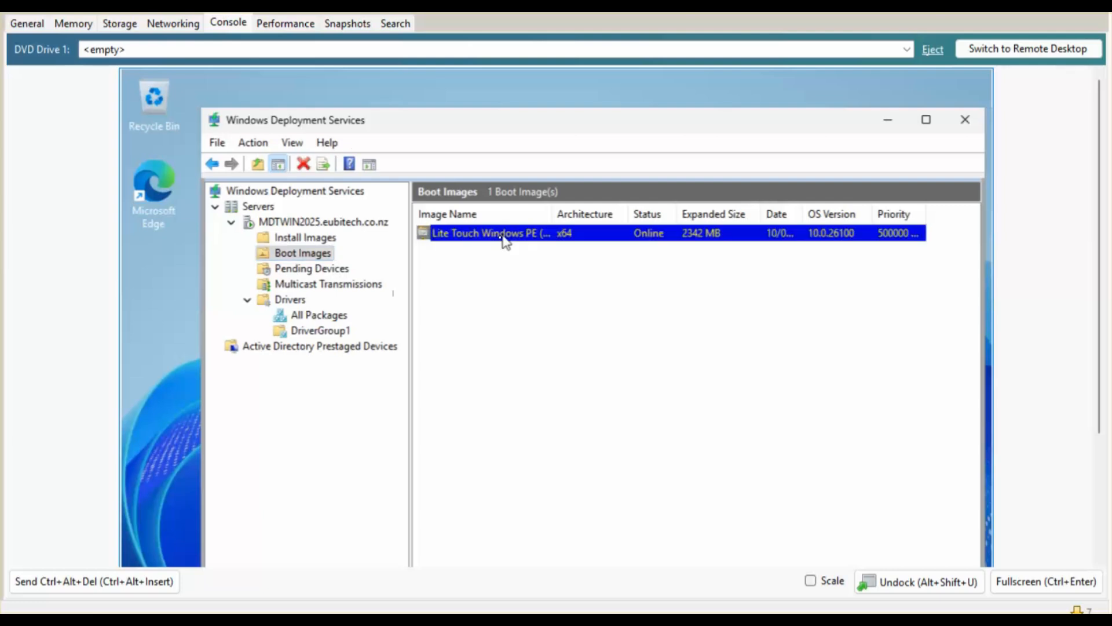
right_click(502, 242)
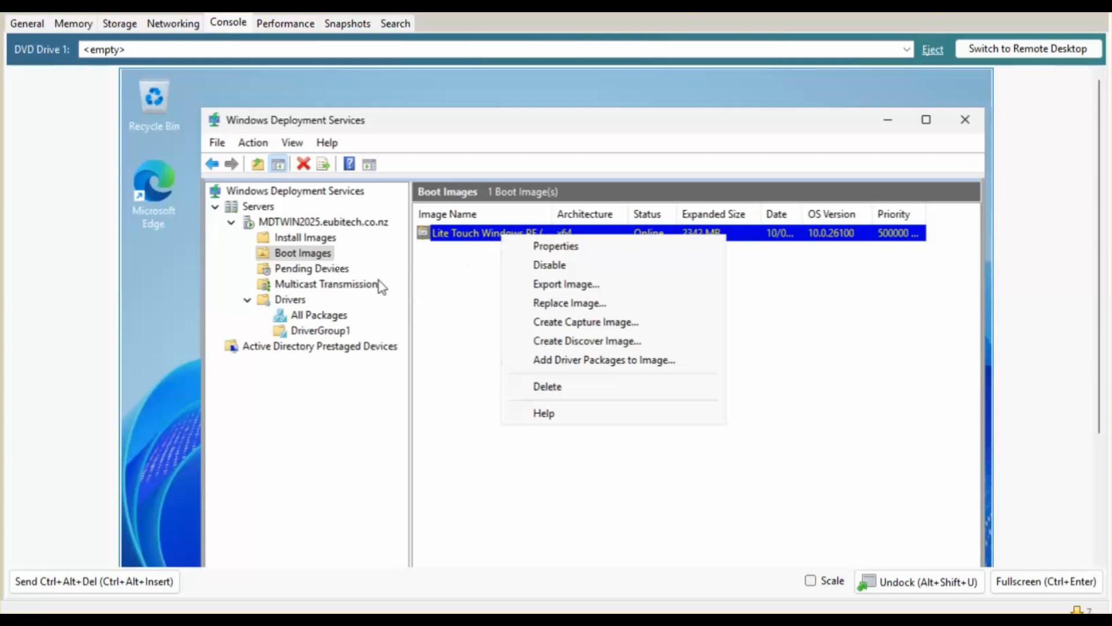
left_click(313, 253)
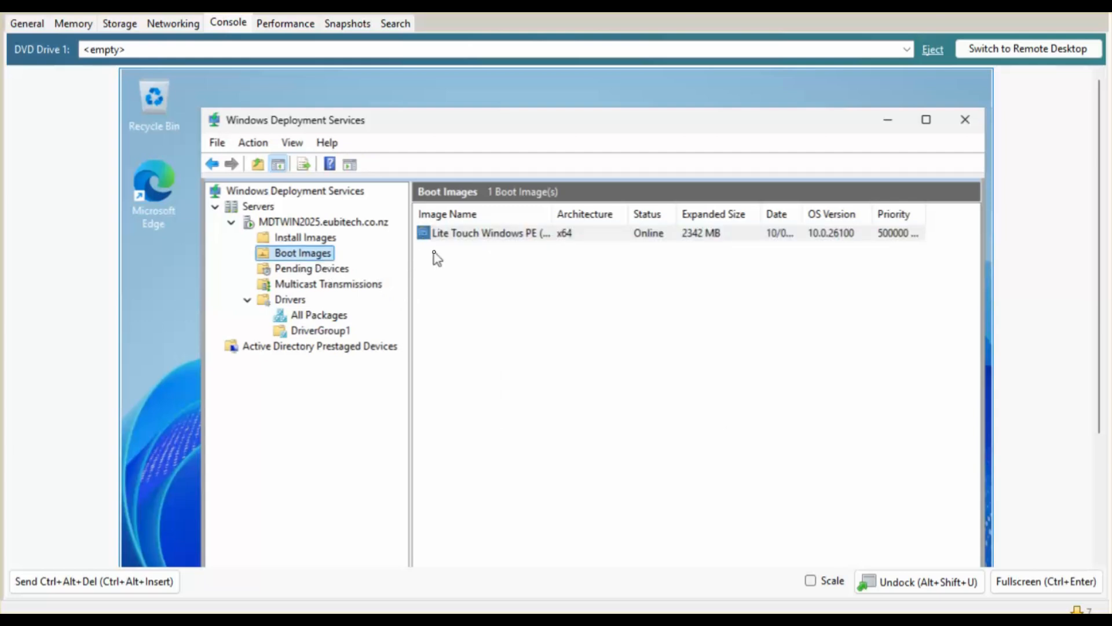
left_click(471, 239)
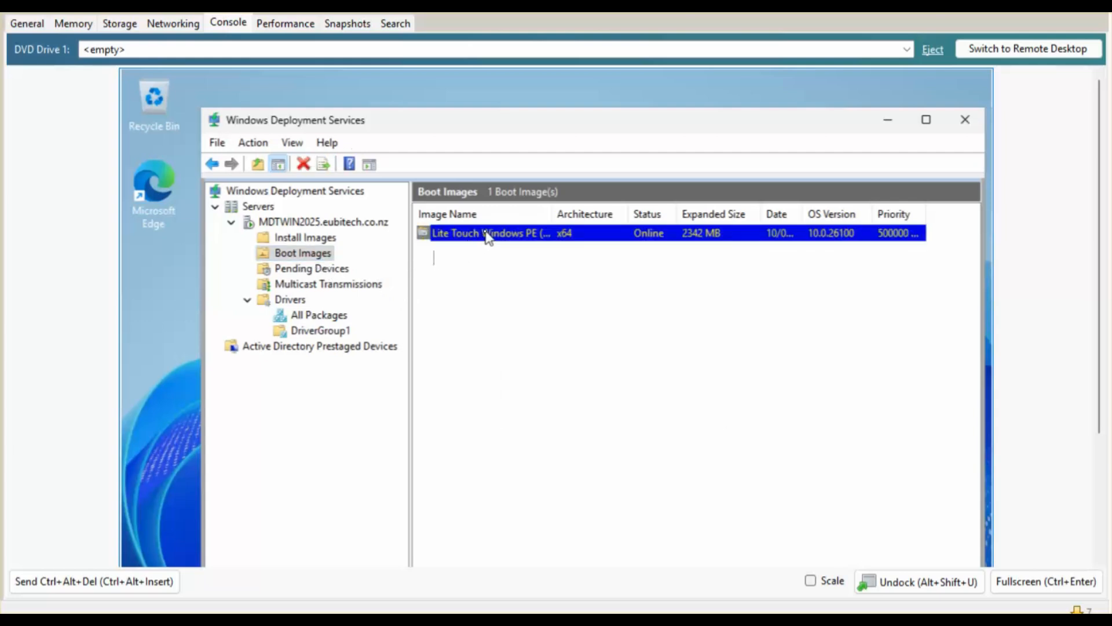
Begin replacing the boot image with LiteTouchPE_x64.wim, then cancel the wizard and minimise WDS.
right_click(487, 234)
left_click(529, 300)
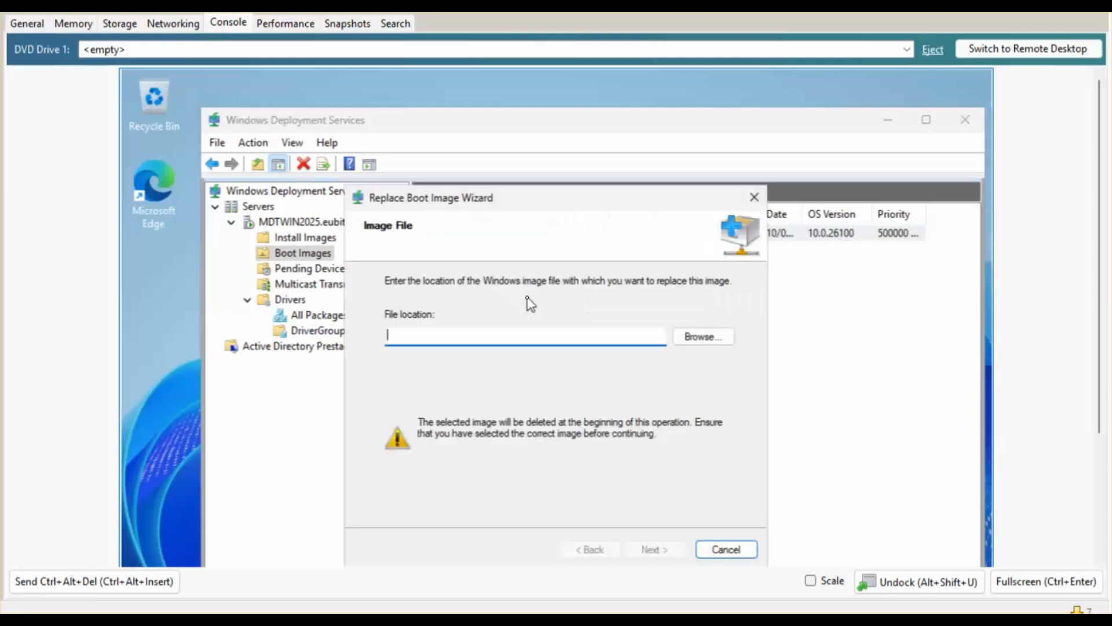
left_click(702, 338)
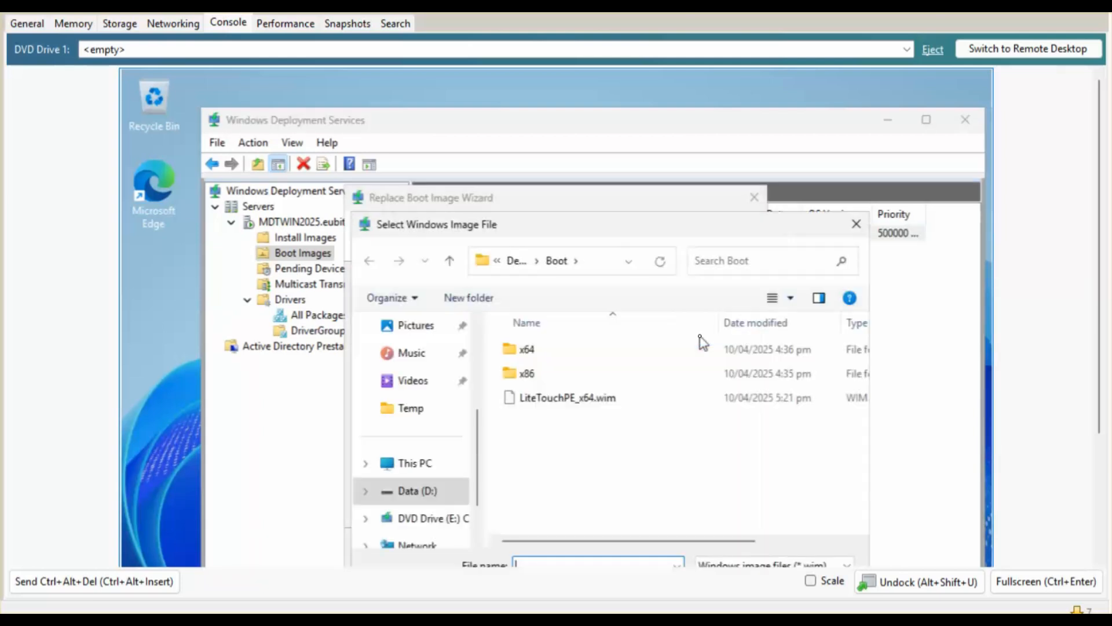
left_click(604, 264)
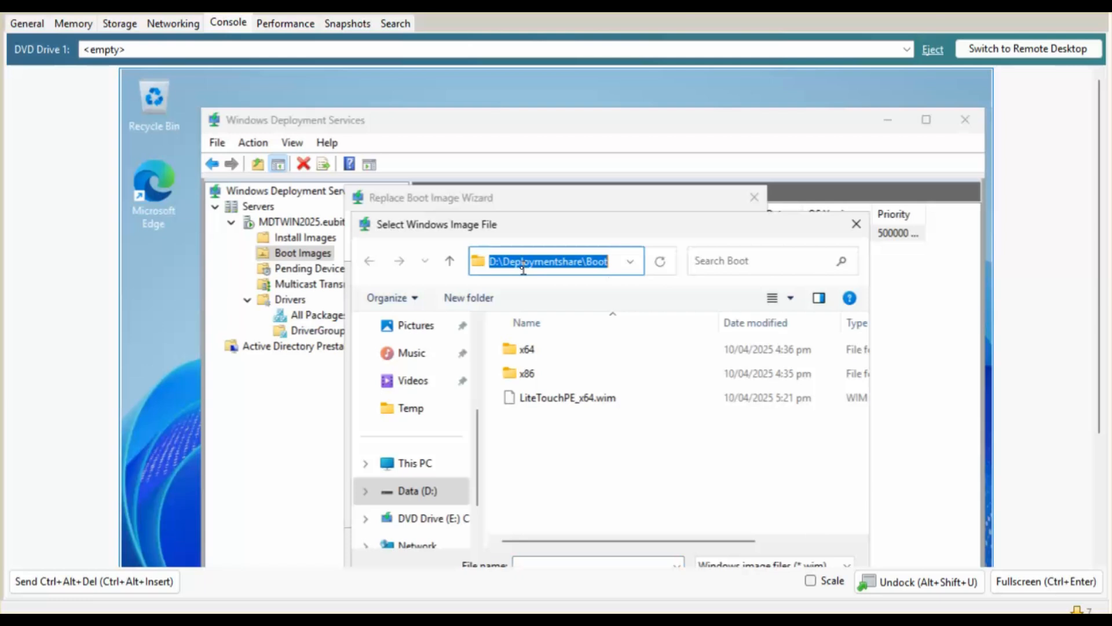
left_click(539, 400)
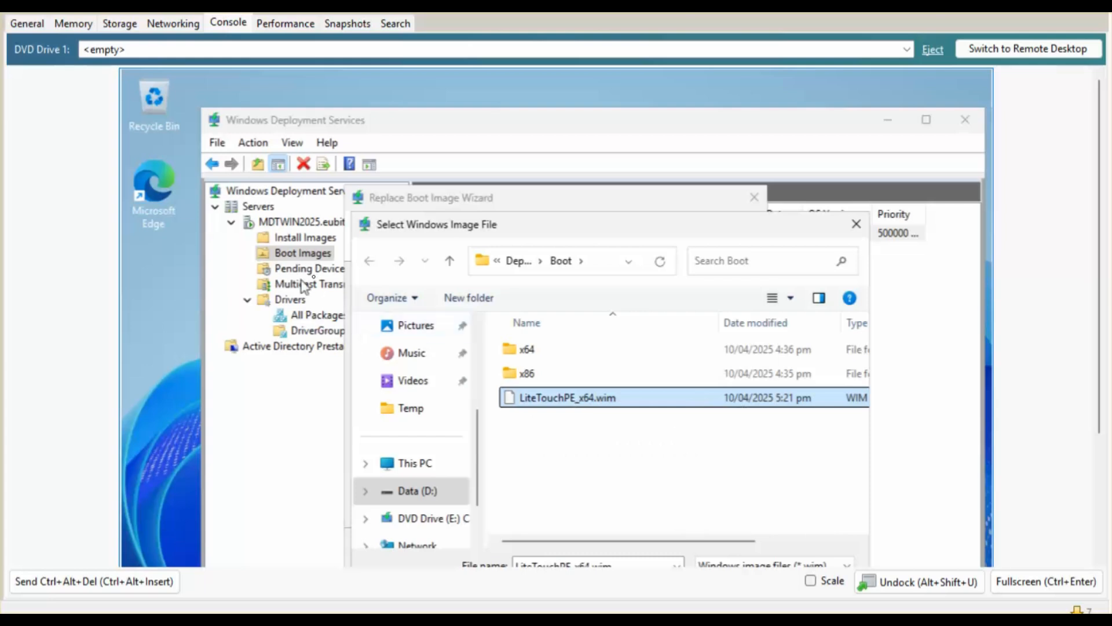
left_click(856, 225)
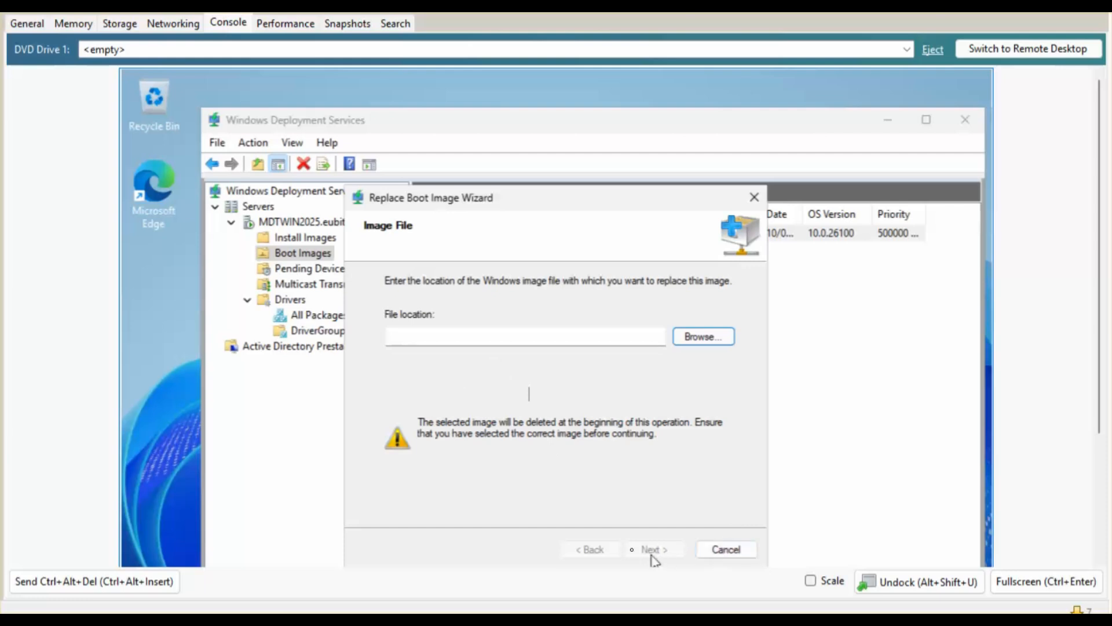
left_click(724, 552)
left_click(582, 424)
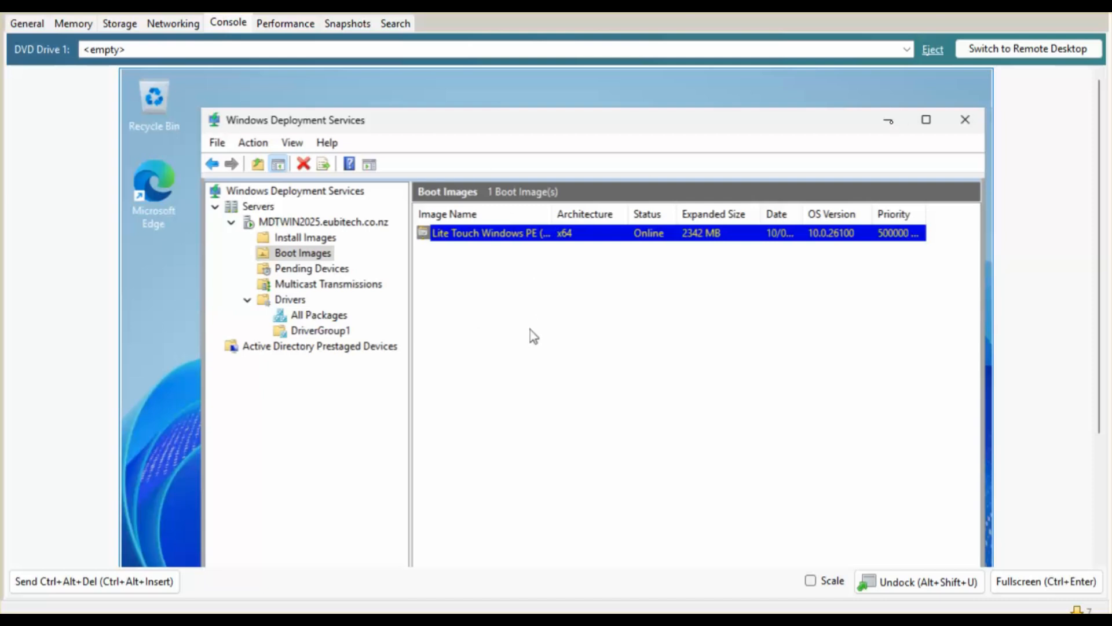
left_click(889, 120)
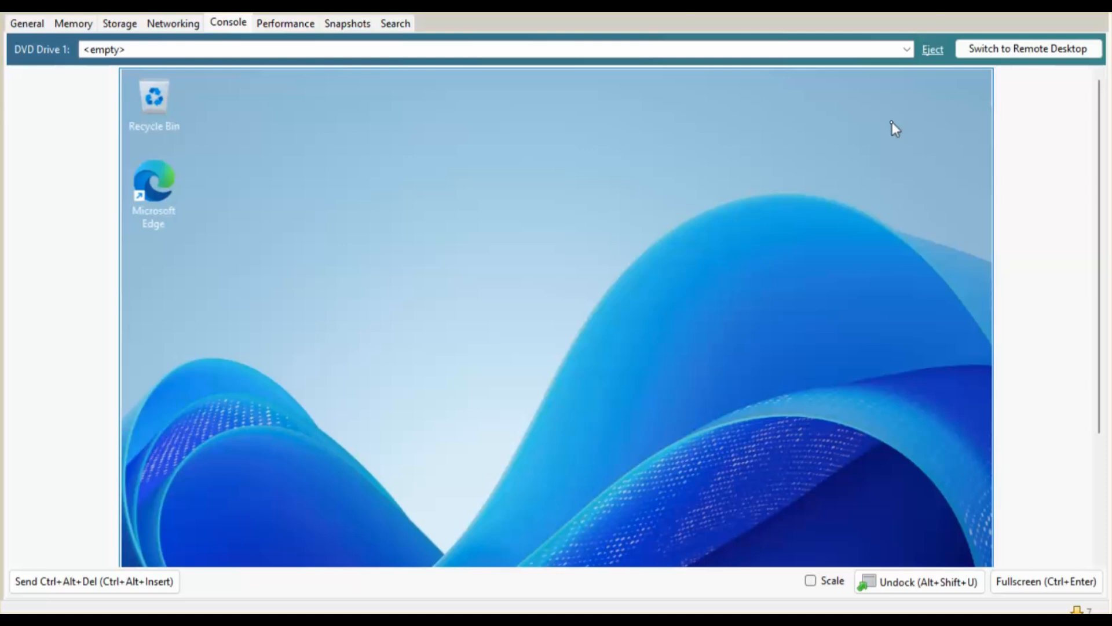